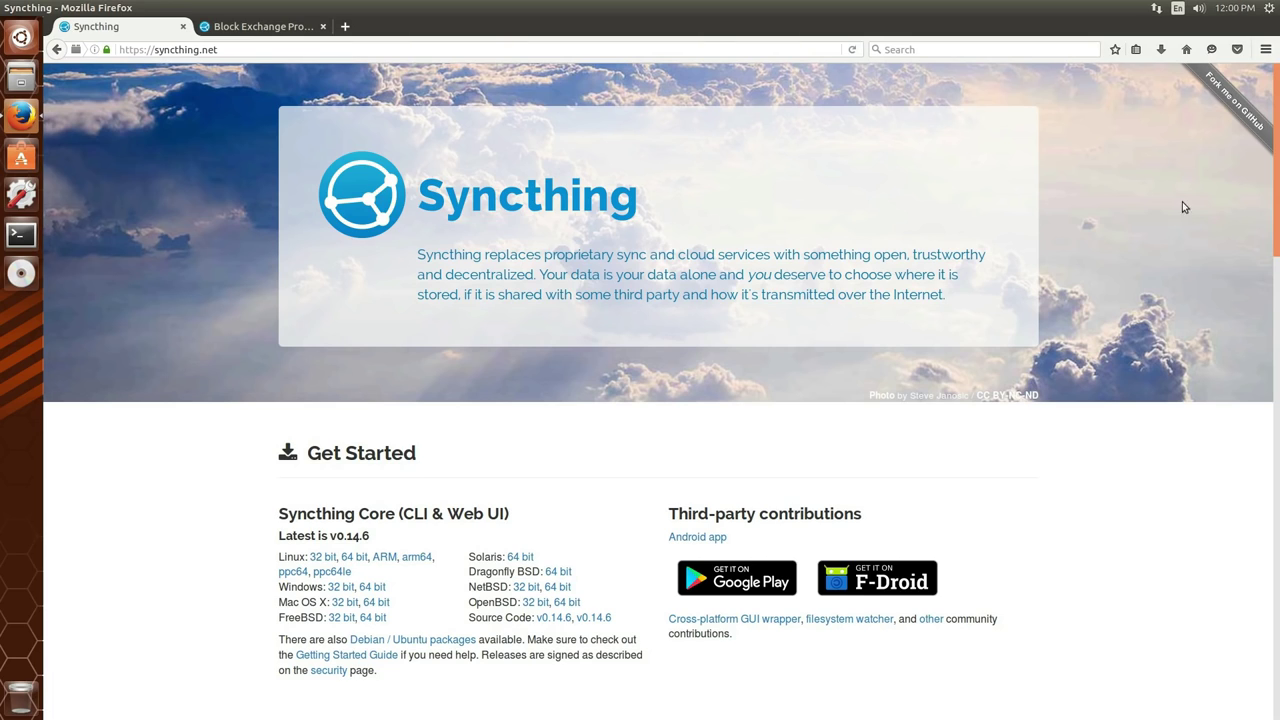
Look through the Syncthing home page, covering the downloads, Secure & Private and Open Development sections
{"action": "scroll", "coordinate": [501, 485], "scroll_direction": "down", "scroll_amount": 1}
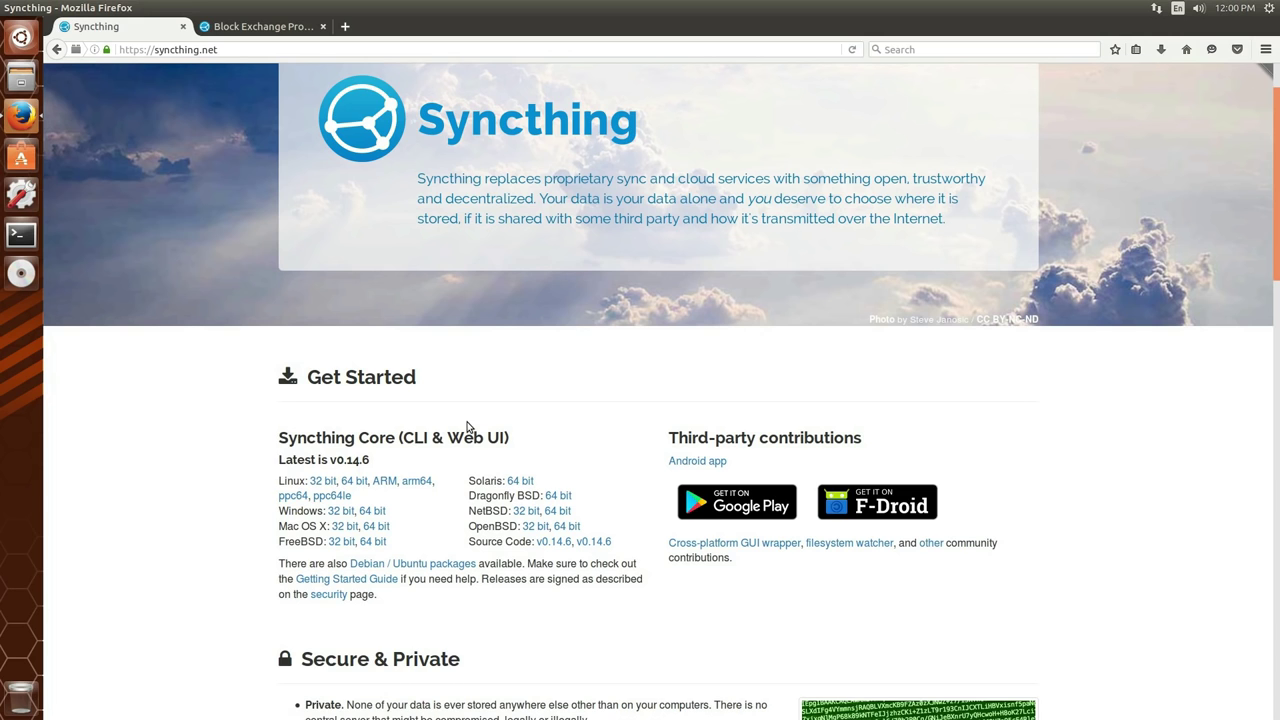
{"action": "scroll", "coordinate": [480, 440], "scroll_direction": "down", "scroll_amount": 8}
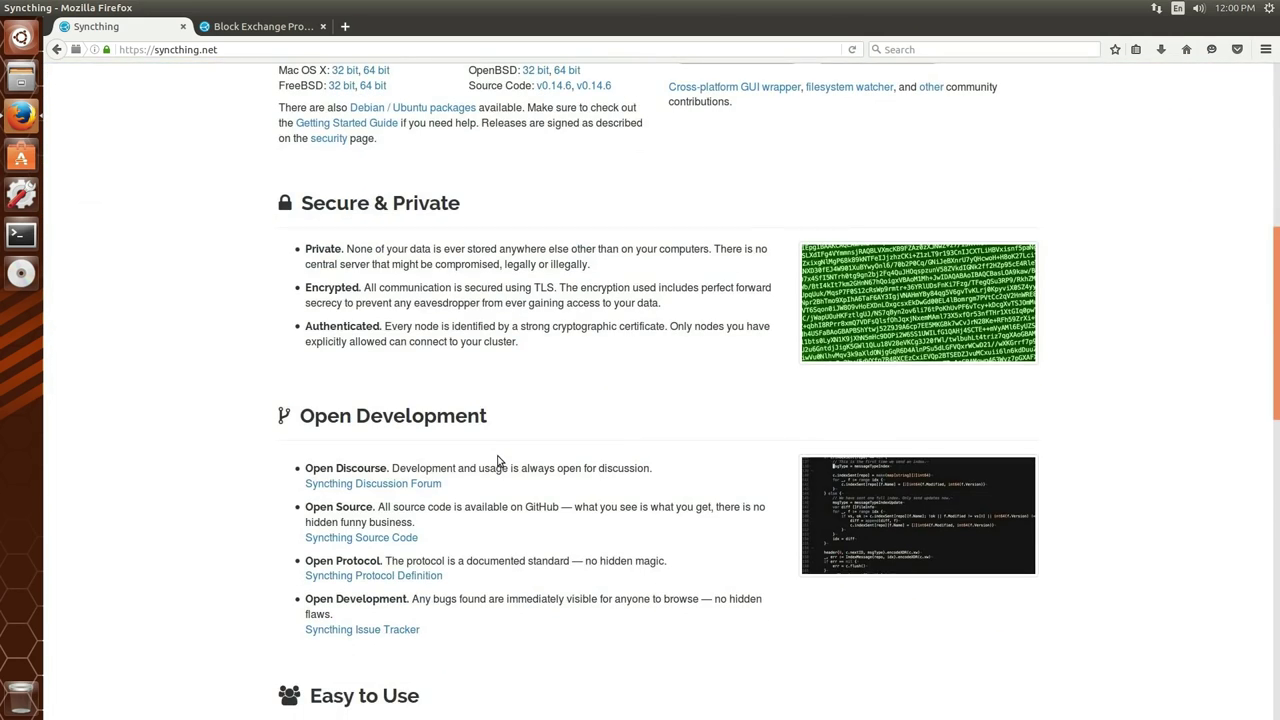
{"action": "scroll", "coordinate": [499, 461], "scroll_direction": "down", "scroll_amount": 4}
{"action": "scroll", "coordinate": [499, 461], "scroll_direction": "up", "scroll_amount": 12}
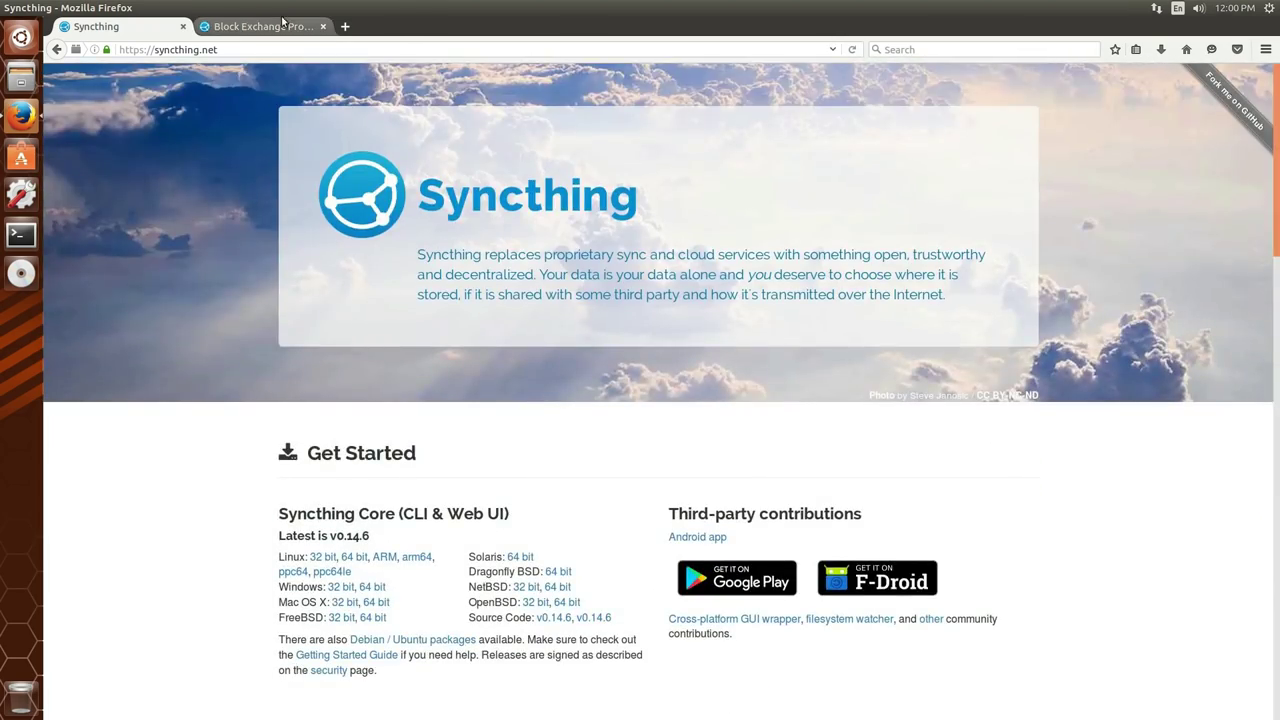
Read through the Block Exchange Protocol v1 specification, from transport and authentication to the message subtypes
{"action": "left_click", "coordinate": [283, 24]}
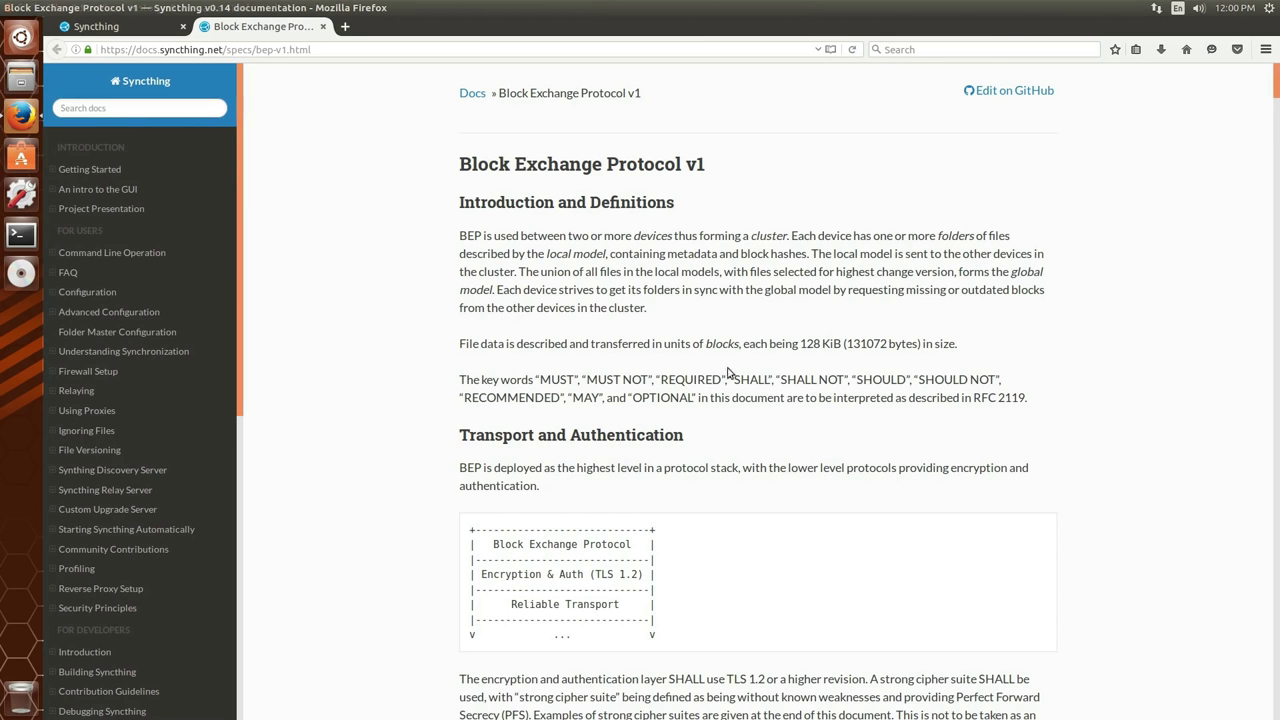
{"action": "scroll", "coordinate": [643, 240], "scroll_direction": "down", "scroll_amount": 1}
{"action": "scroll", "coordinate": [640, 242], "scroll_direction": "down", "scroll_amount": 15}
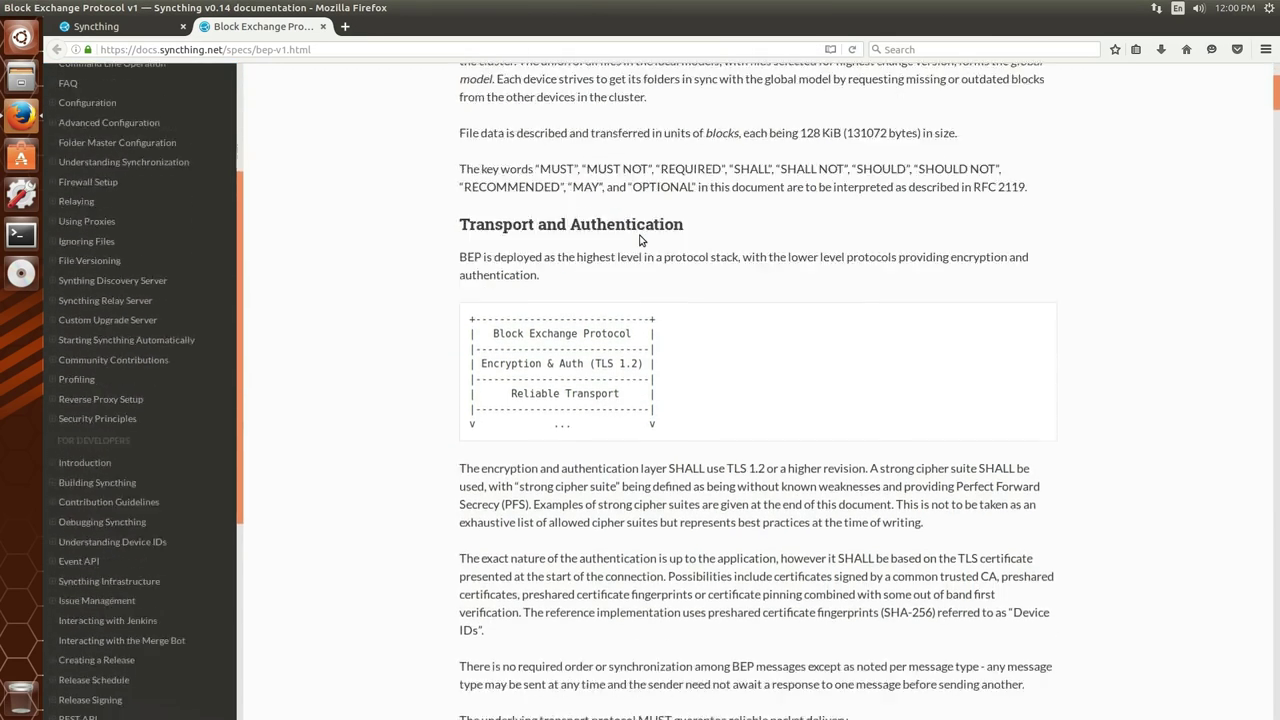
{"action": "scroll", "coordinate": [643, 277], "scroll_direction": "down", "scroll_amount": 15}
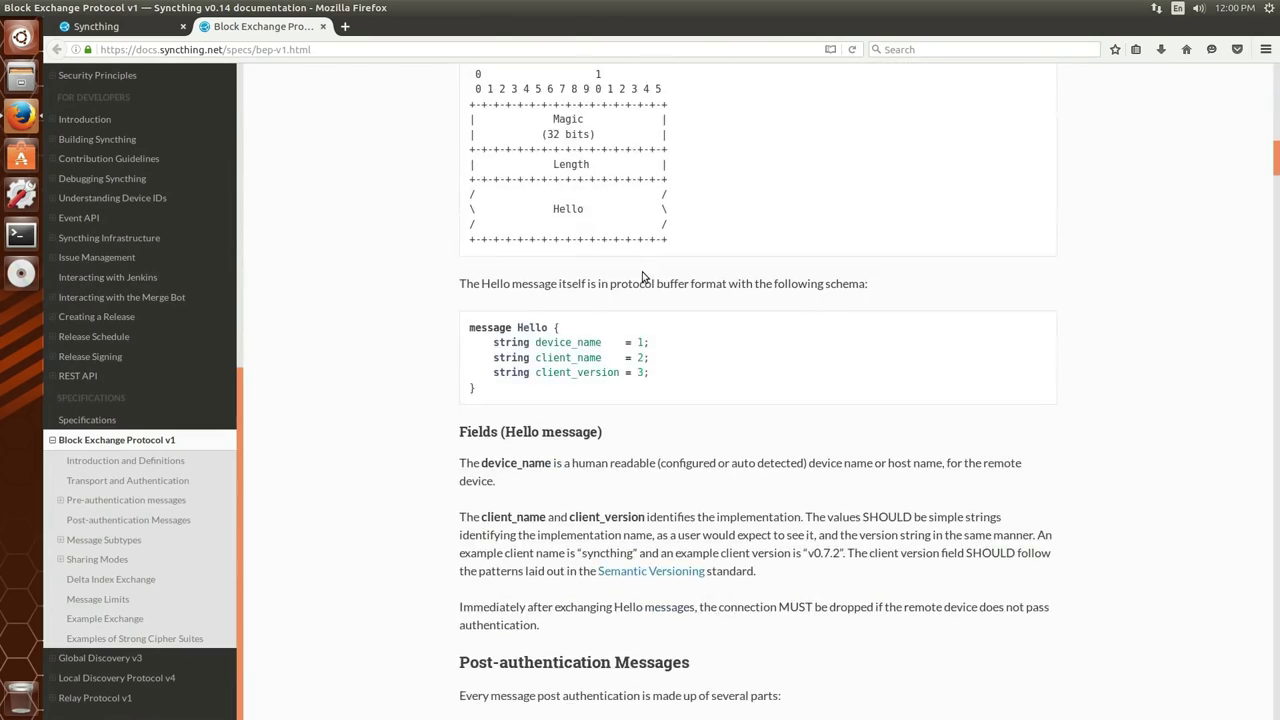
{"action": "scroll", "coordinate": [643, 277], "scroll_direction": "down", "scroll_amount": 15}
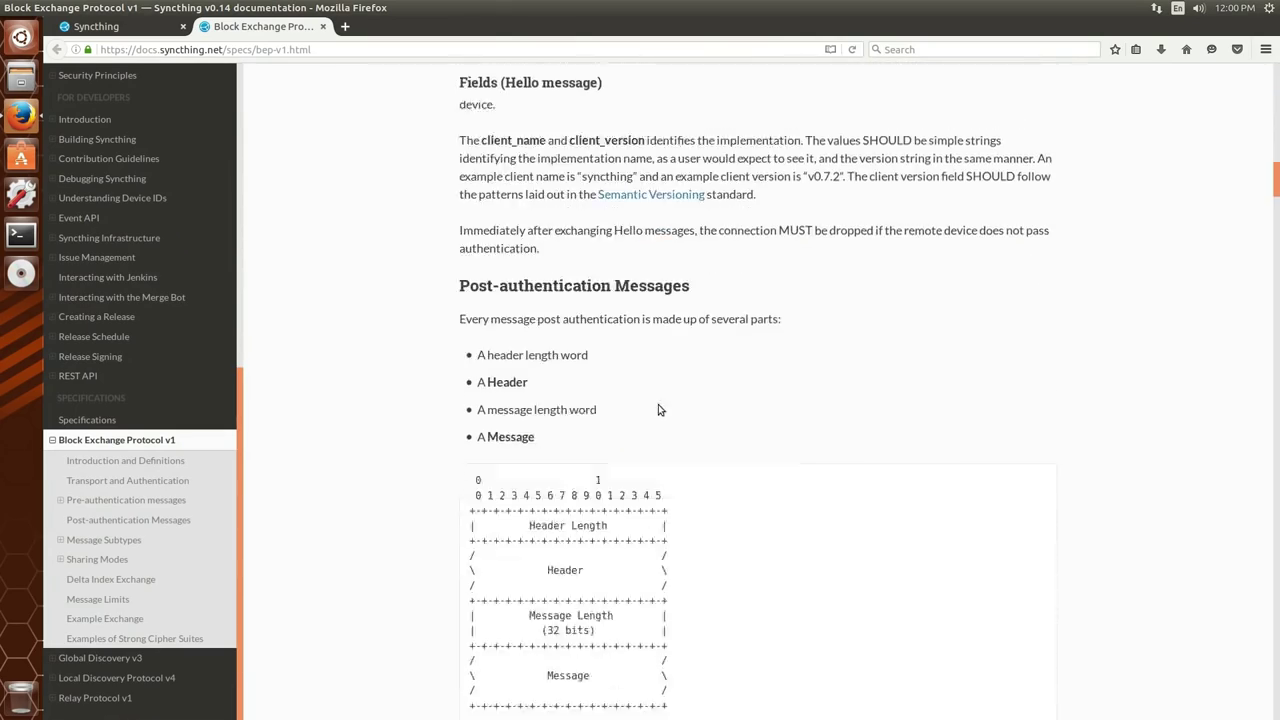
{"action": "scroll", "coordinate": [660, 400], "scroll_direction": "down", "scroll_amount": 8}
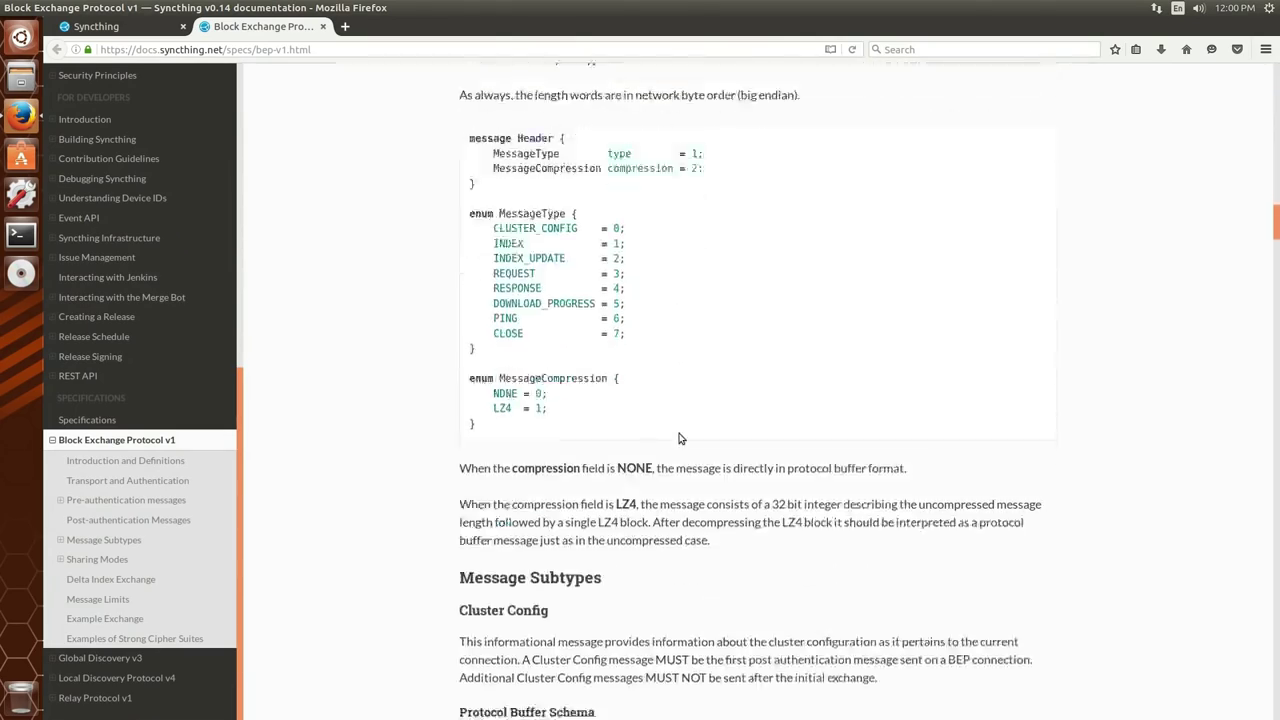
{"action": "scroll", "coordinate": [678, 563], "scroll_direction": "down", "scroll_amount": 3}
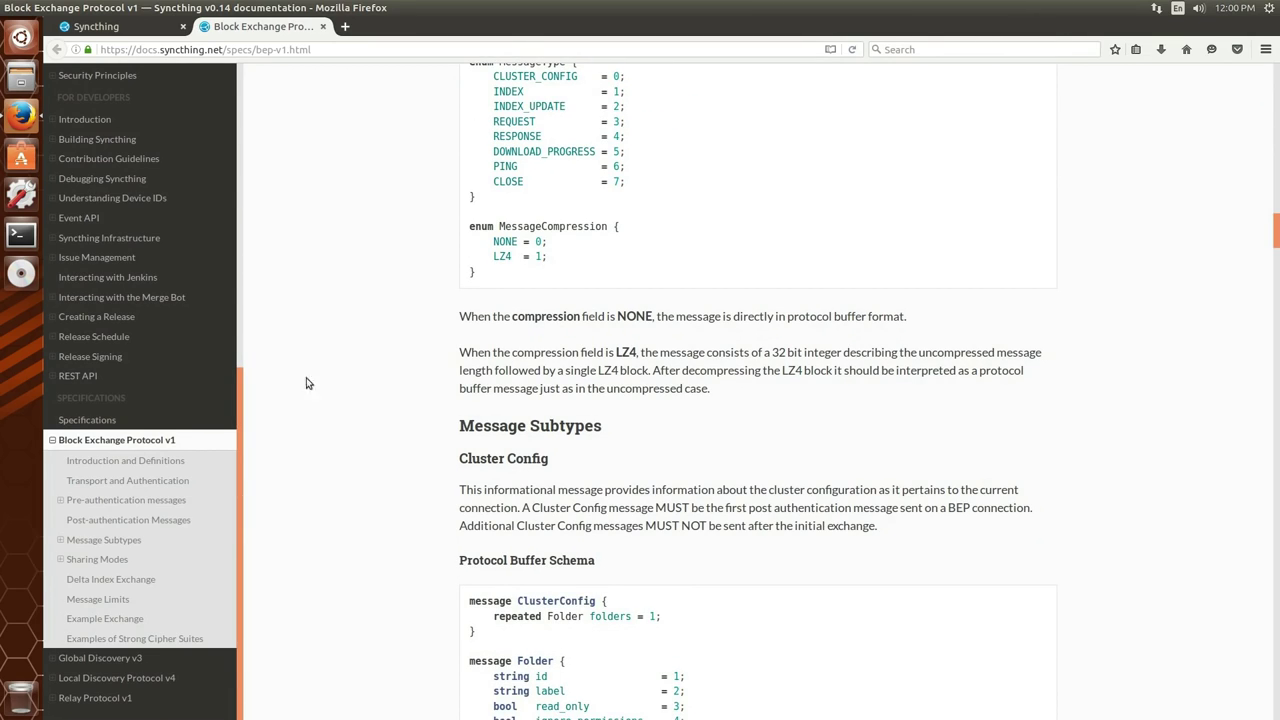
View the documentation pages Understanding Device IDs, Getting Started and An intro to the GUI
{"action": "left_click", "coordinate": [122, 197]}
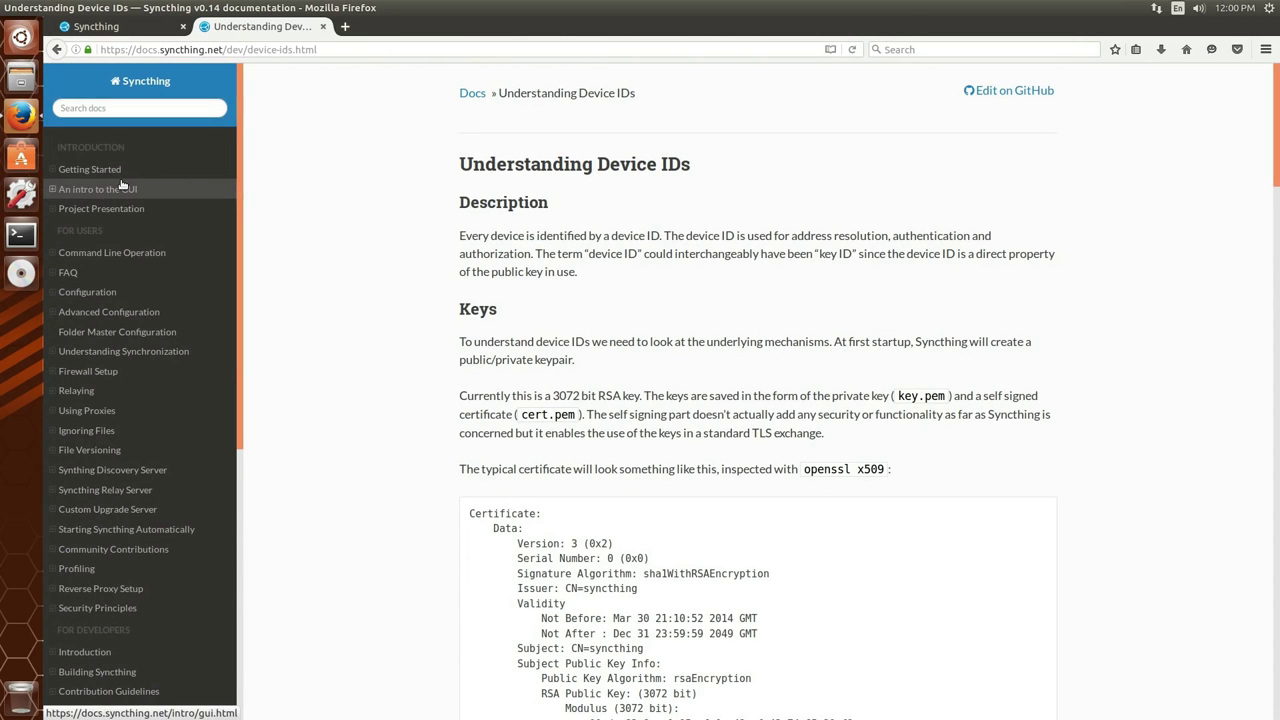
{"action": "left_click", "coordinate": [125, 170]}
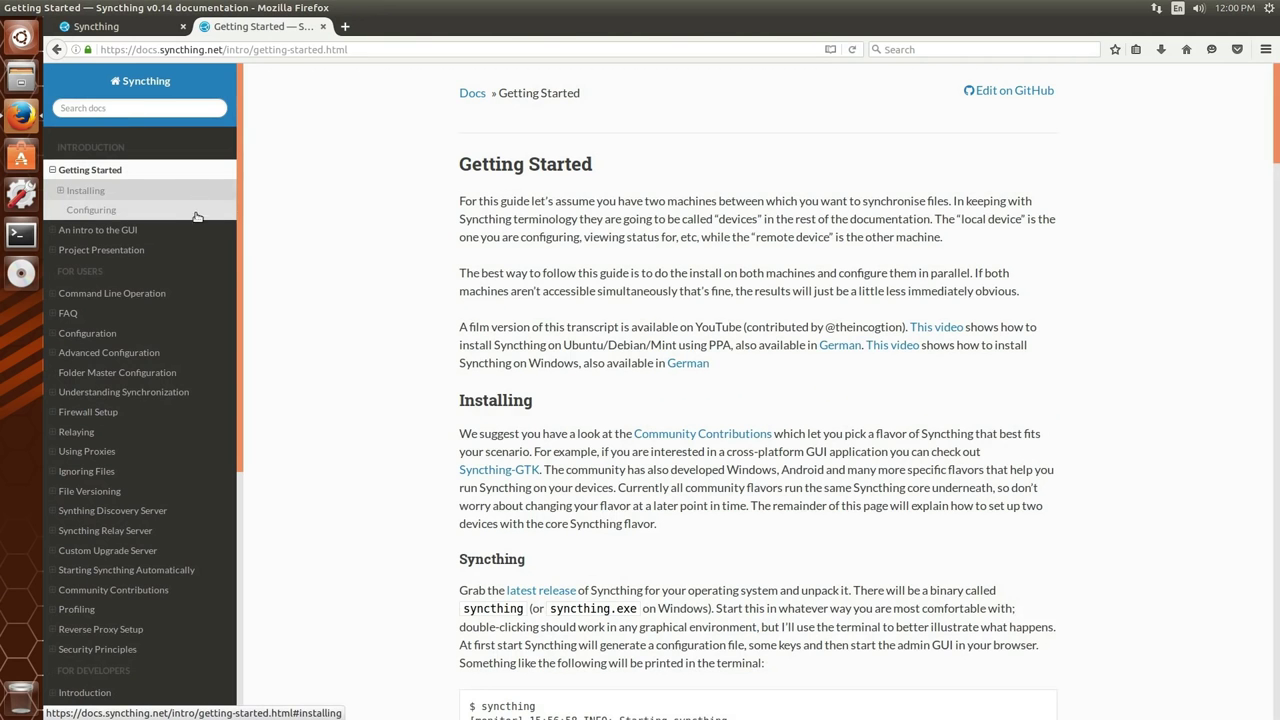
{"action": "left_click", "coordinate": [140, 230]}
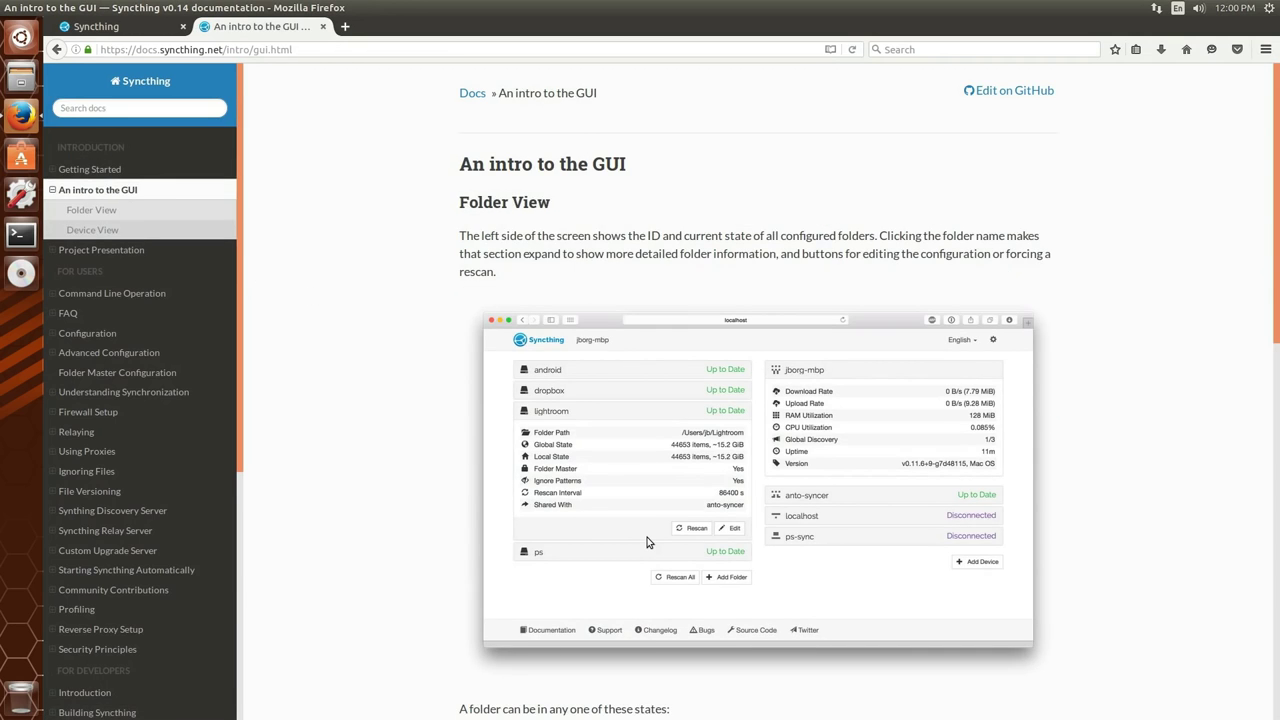
{"action": "scroll", "coordinate": [647, 545], "scroll_direction": "down", "scroll_amount": 5}
{"action": "scroll", "coordinate": [647, 545], "scroll_direction": "up", "scroll_amount": 3}
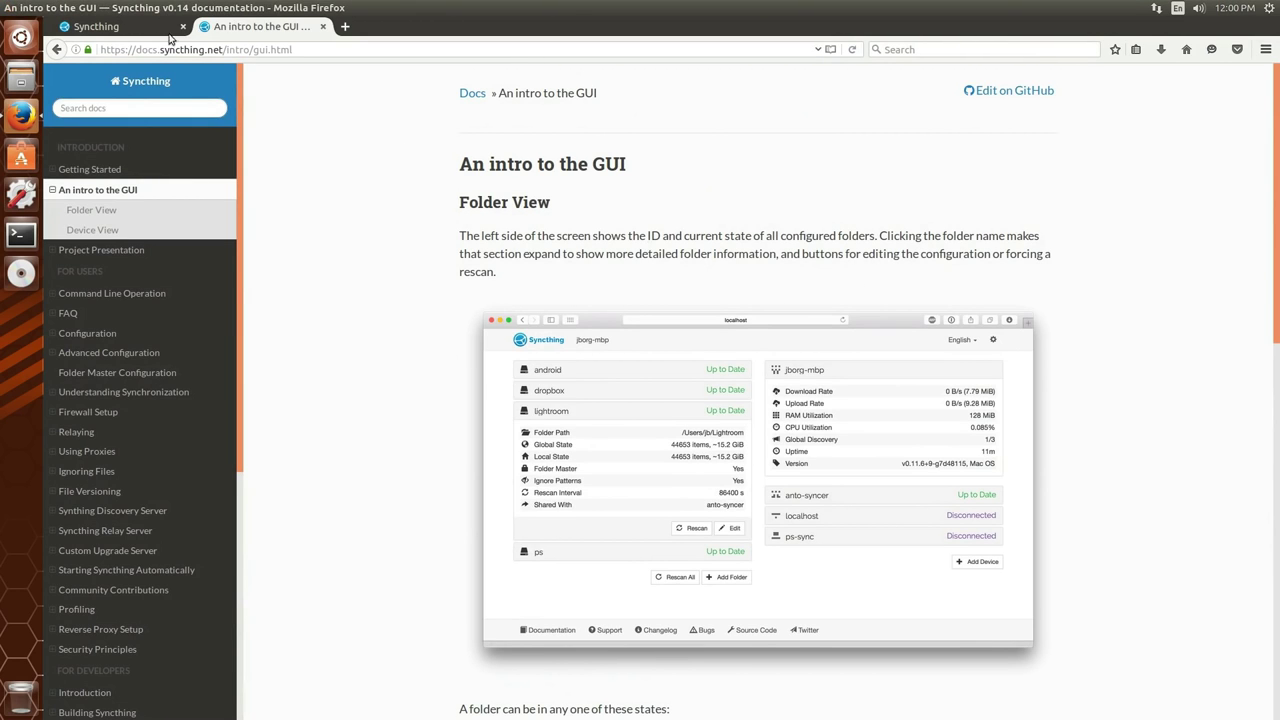
Return to the Syncthing home page and quit Firefox with all its tabs
{"action": "left_click", "coordinate": [88, 30]}
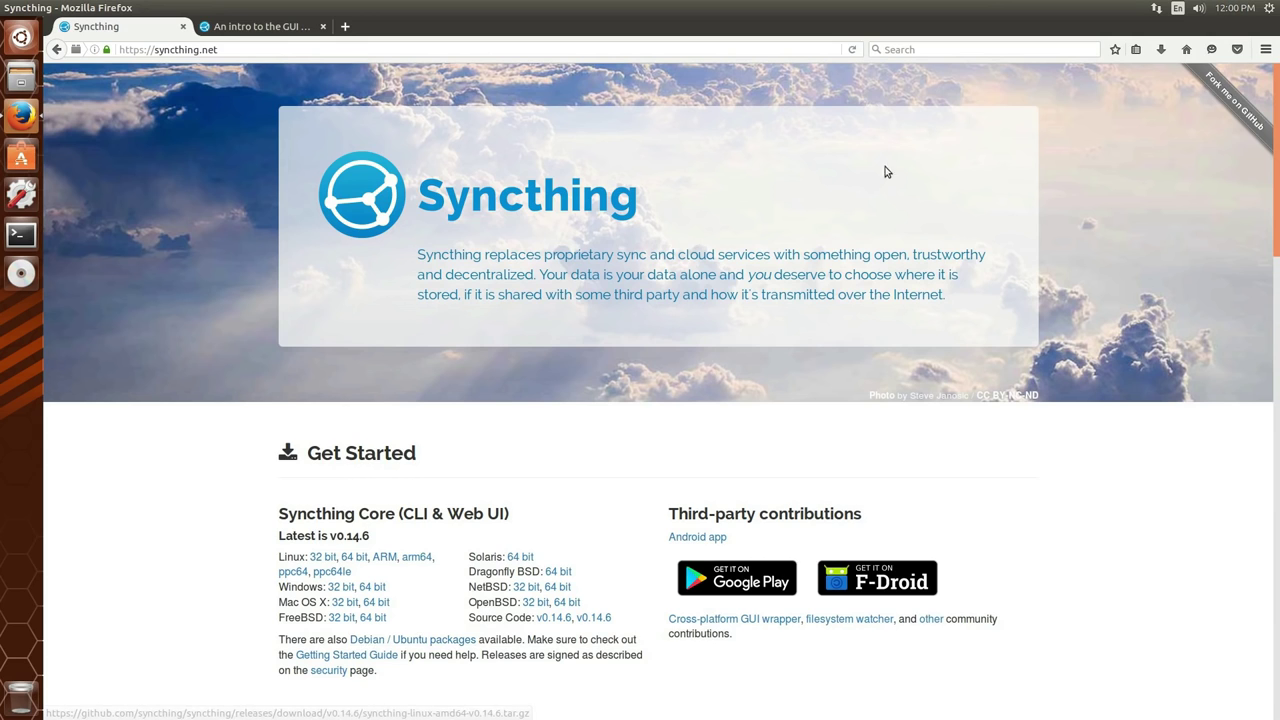
{"action": "right_click", "coordinate": [24, 118]}
{"action": "left_click", "coordinate": [100, 192]}
{"action": "left_click", "coordinate": [824, 416]}
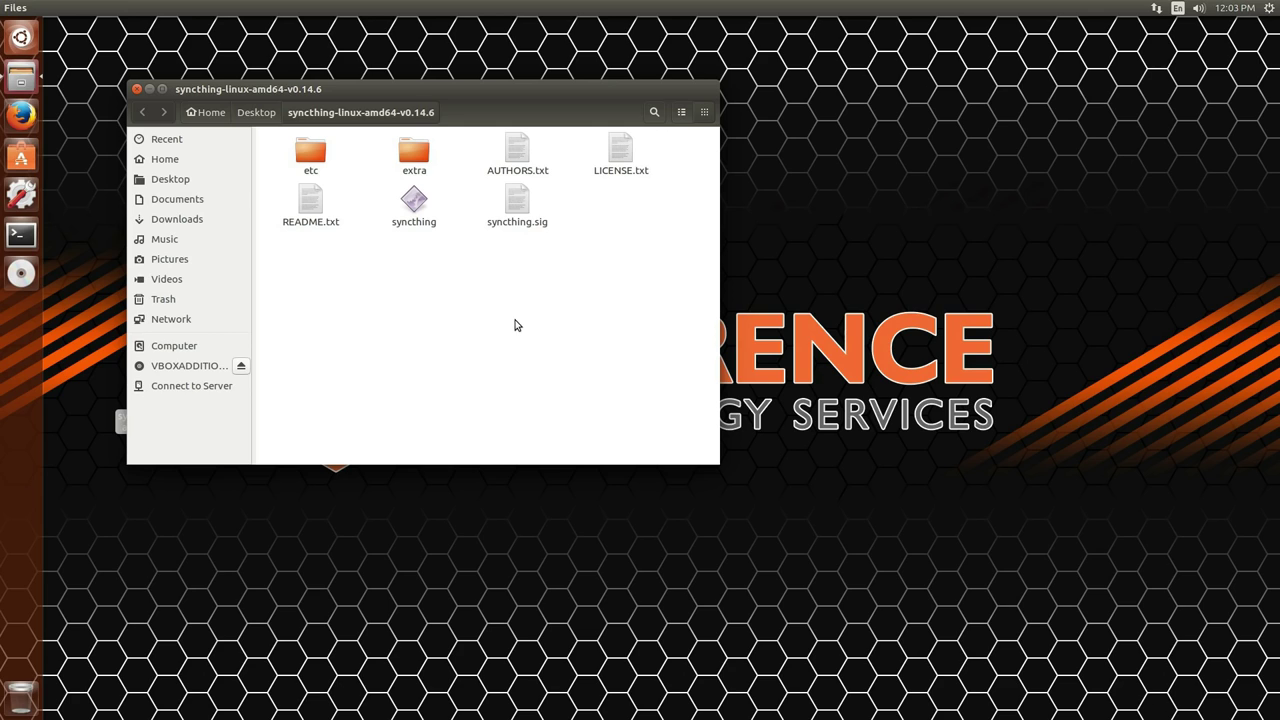
Launch the syncthing program from the syncthing-linux-amd64-v0.14.6 folder and check its web GUI address in Firefox
{"action": "double_click", "coordinate": [424, 200]}
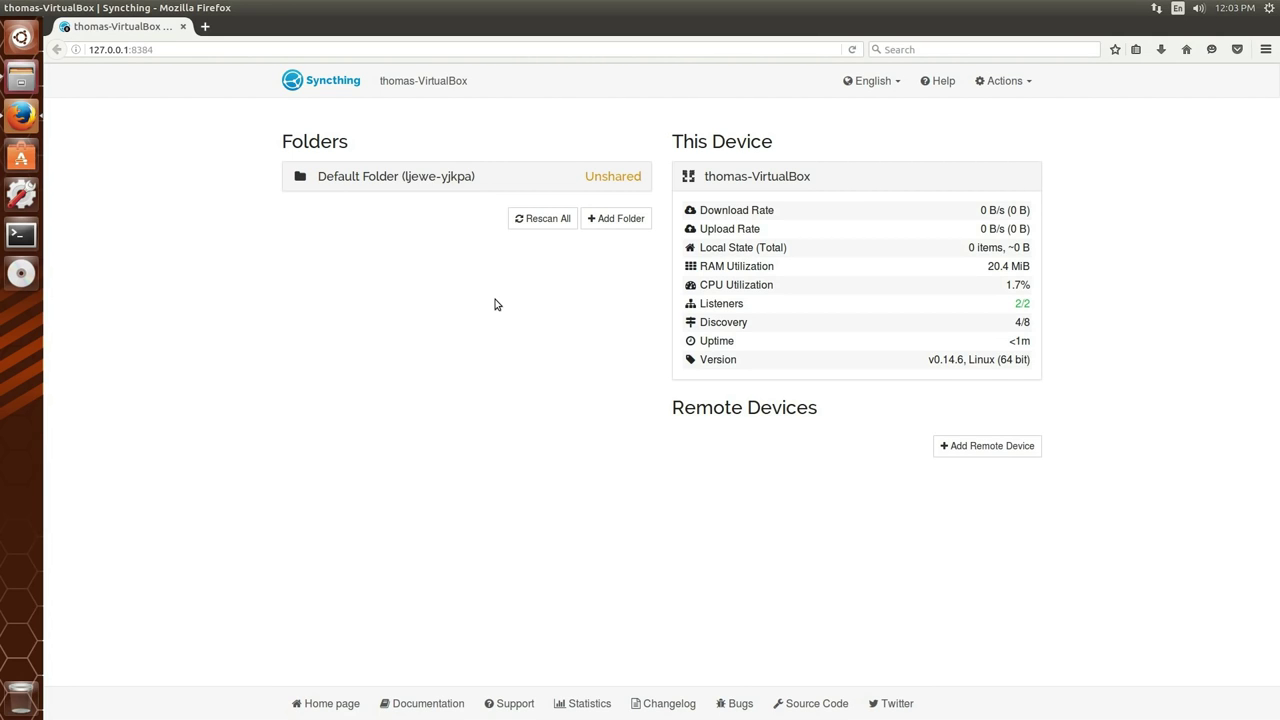
{"action": "left_click", "coordinate": [325, 52]}
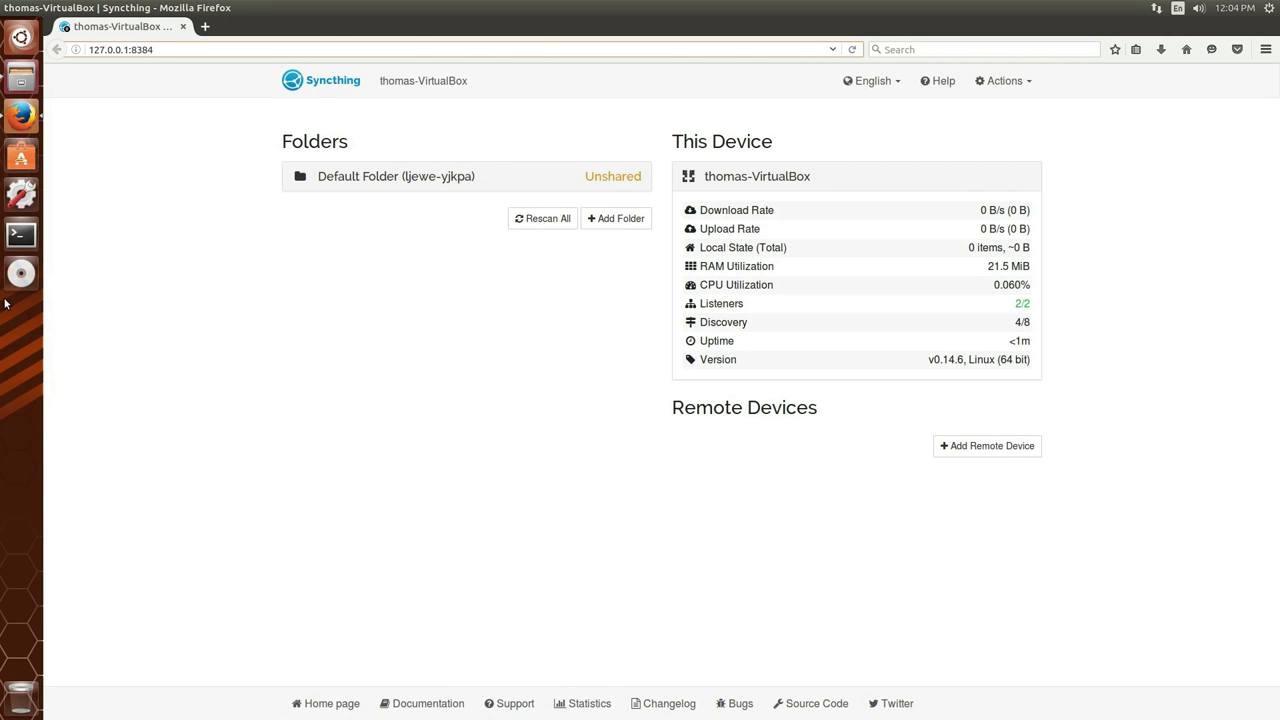
Open Syncthing's settings and examine the GUI authentication user, authentication password and listen address fields
{"action": "left_click", "coordinate": [1010, 81]}
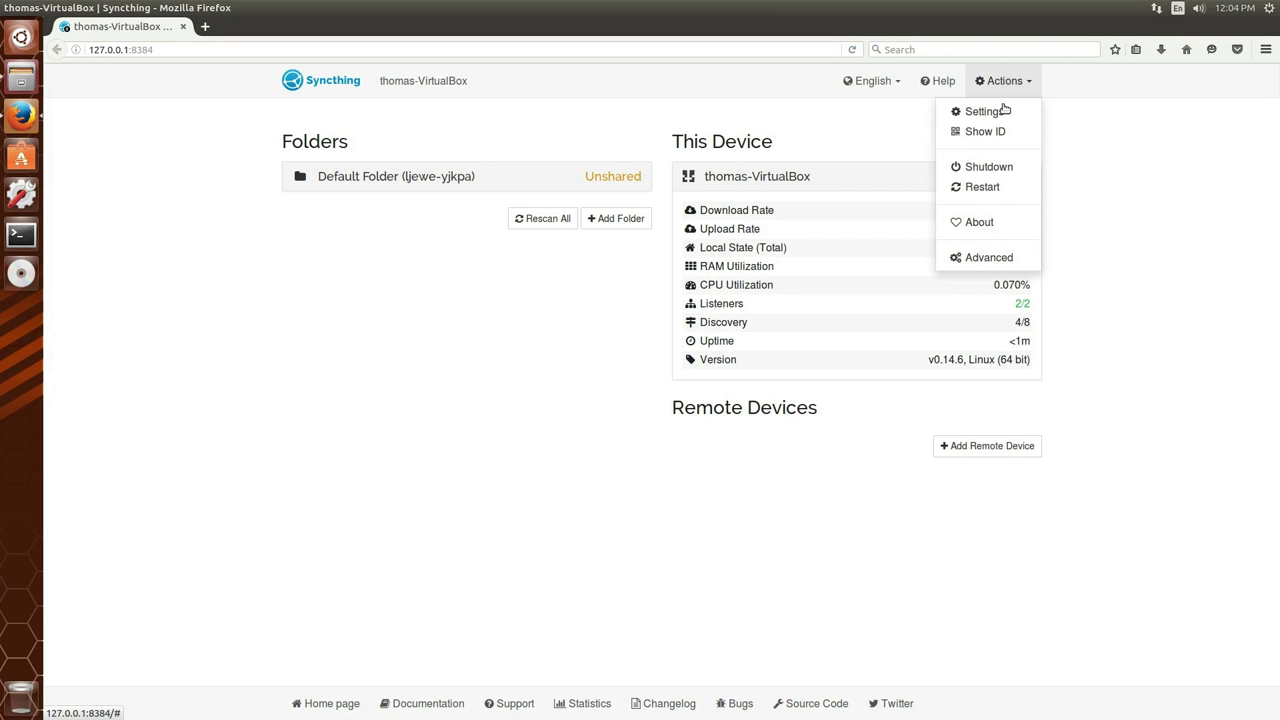
{"action": "left_click", "coordinate": [1003, 112]}
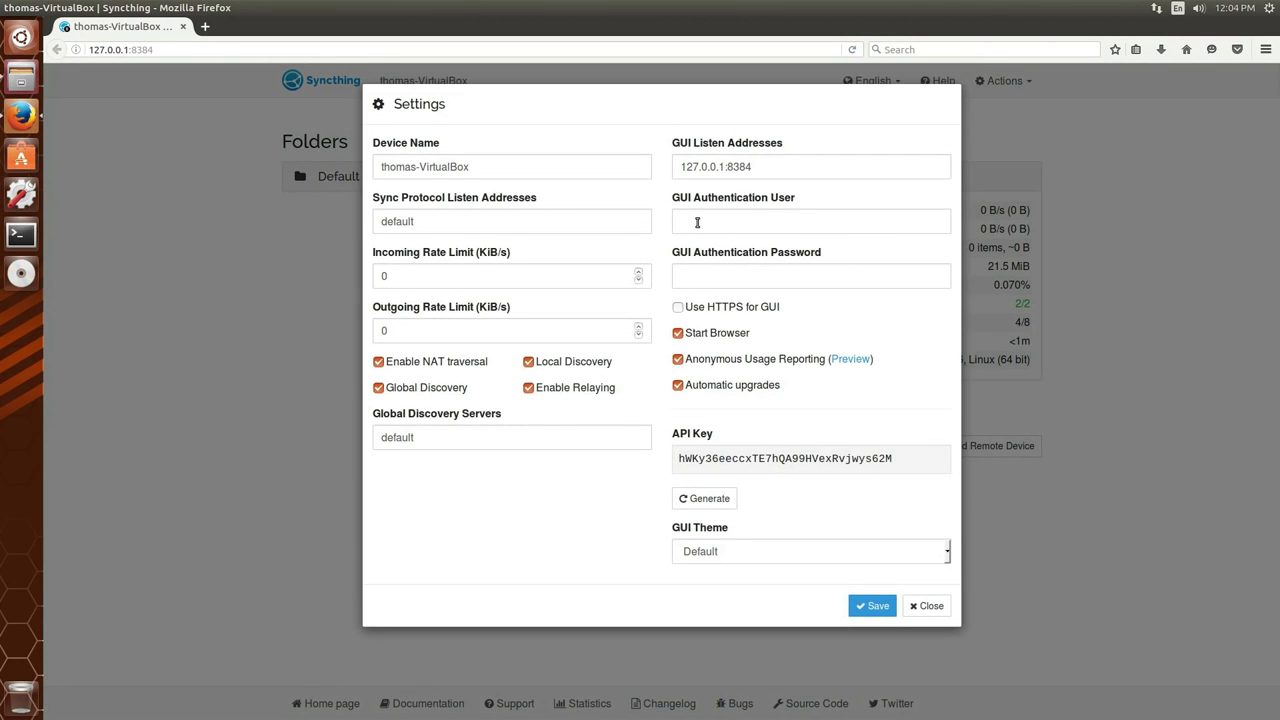
{"action": "left_click", "coordinate": [696, 222]}
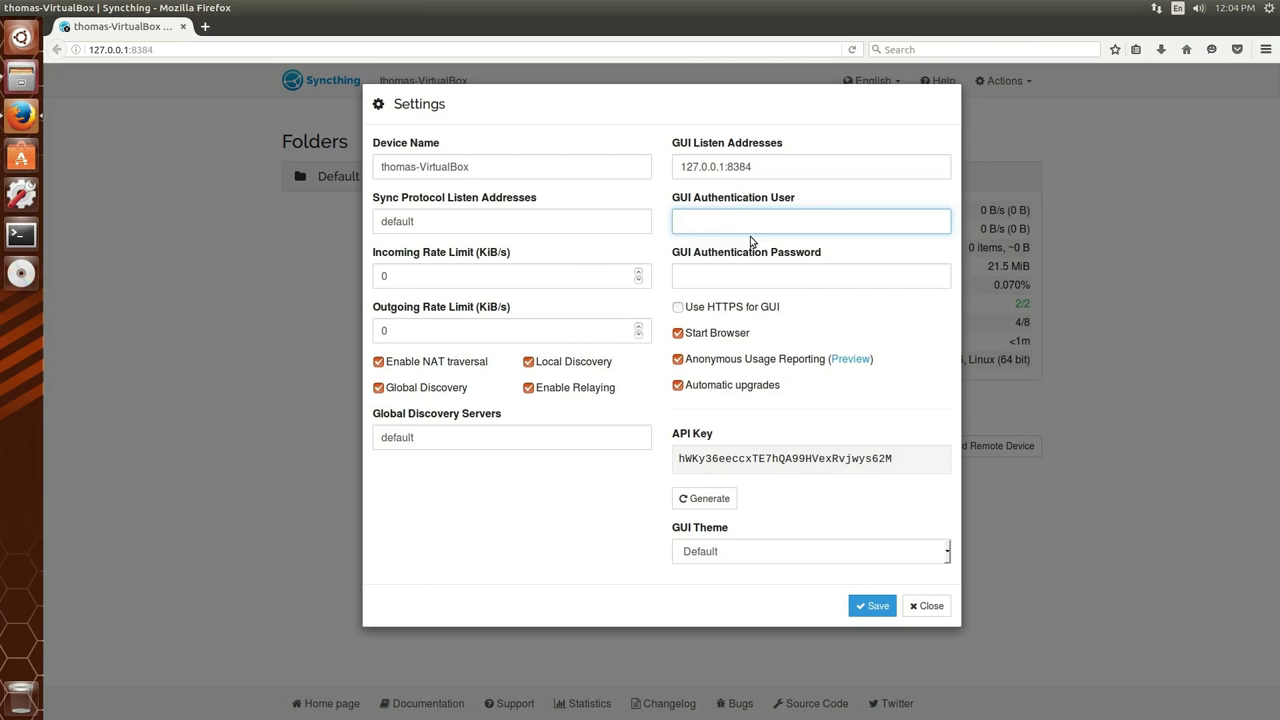
{"action": "left_click", "coordinate": [733, 276]}
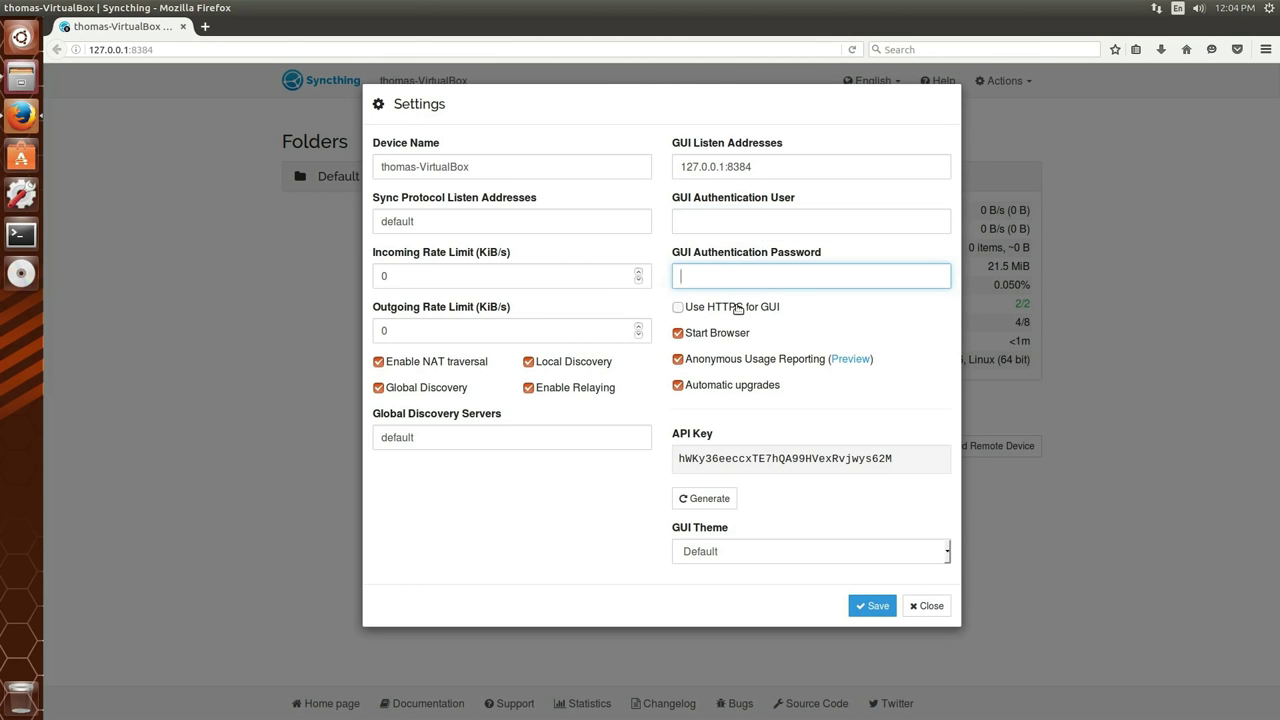
{"action": "left_click", "coordinate": [803, 164]}
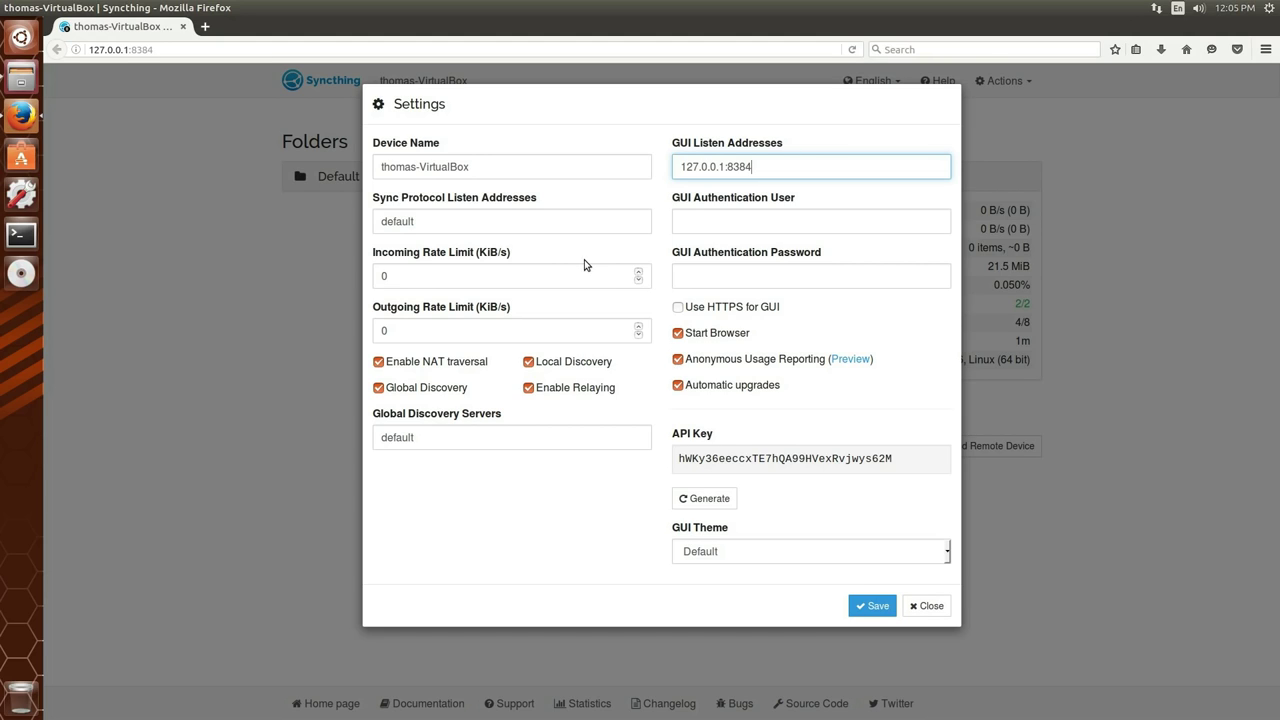
Examine the rate limits, device name, sync protocol listen addresses and GUI authentication fields, and close the settings without saving
{"action": "left_click", "coordinate": [515, 284]}
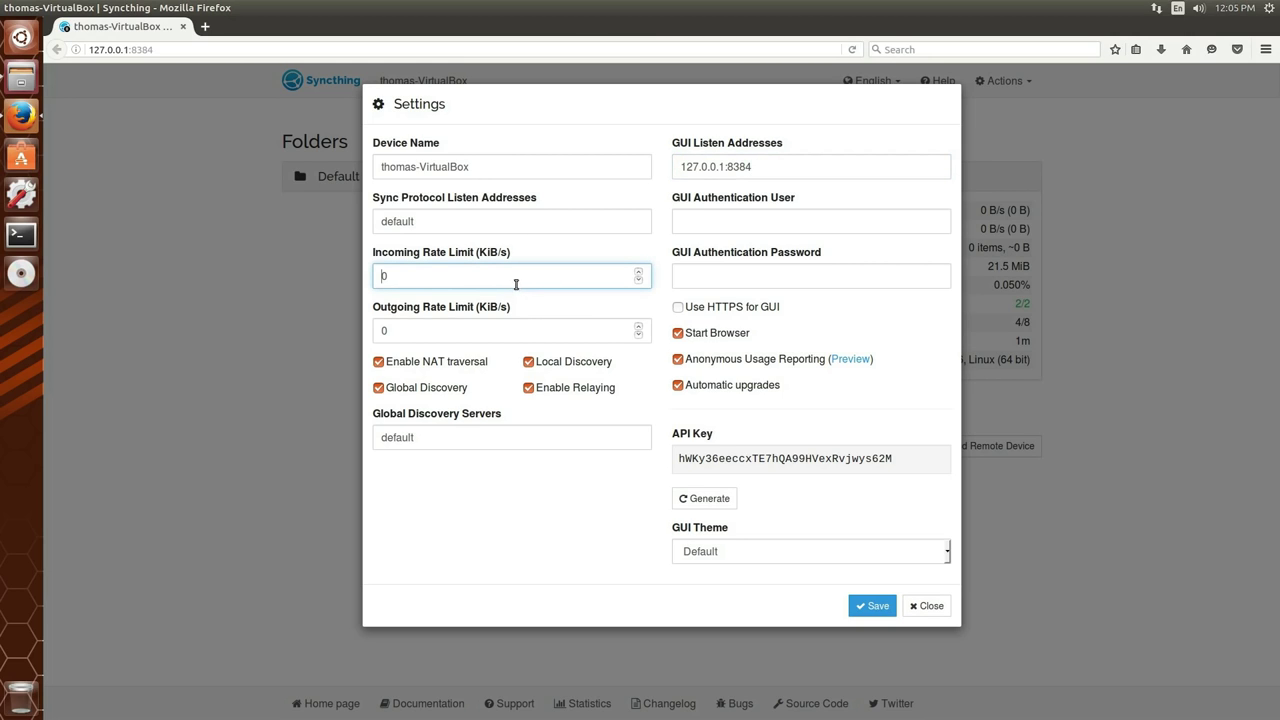
{"action": "left_click", "coordinate": [509, 323]}
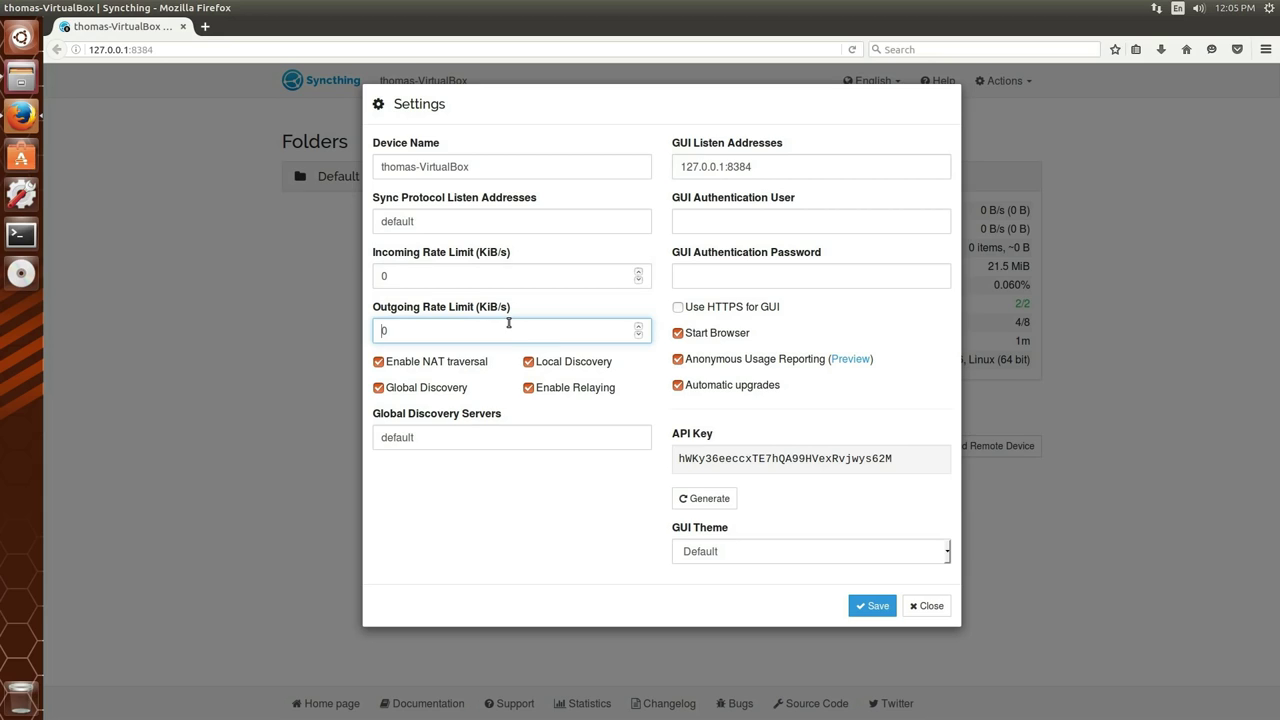
{"action": "left_click", "coordinate": [530, 161]}
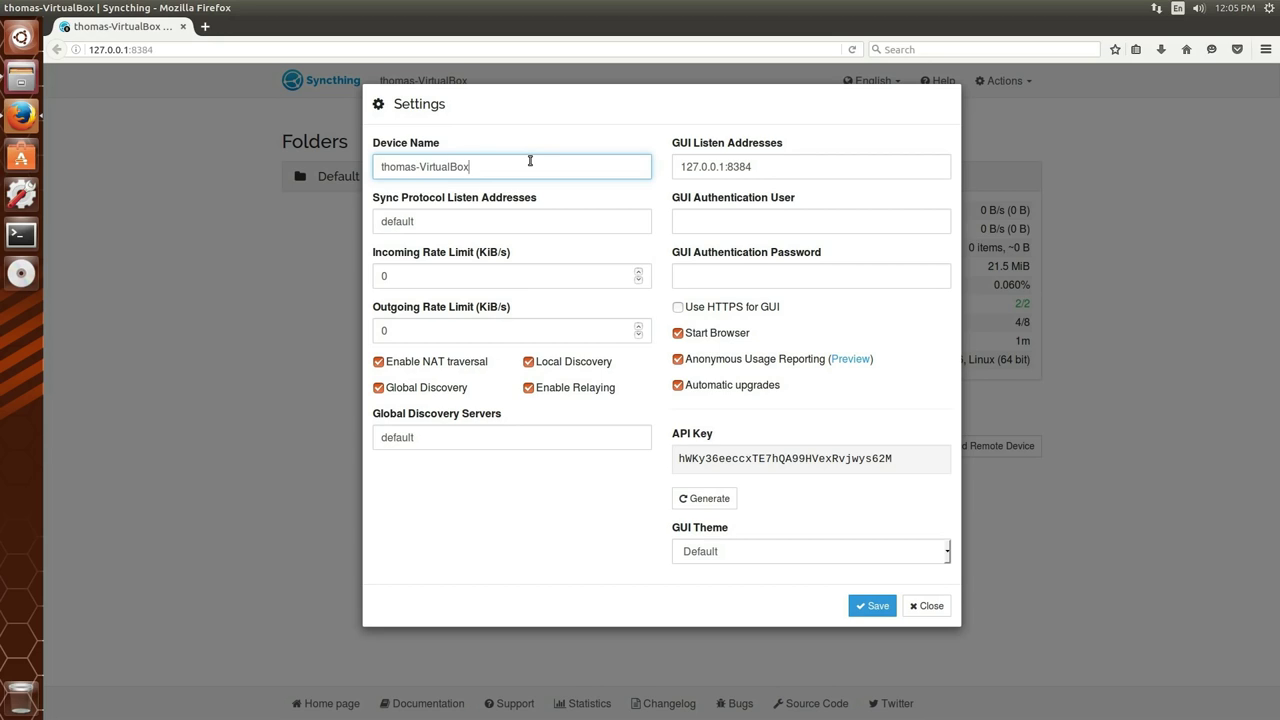
{"action": "left_click", "coordinate": [537, 220]}
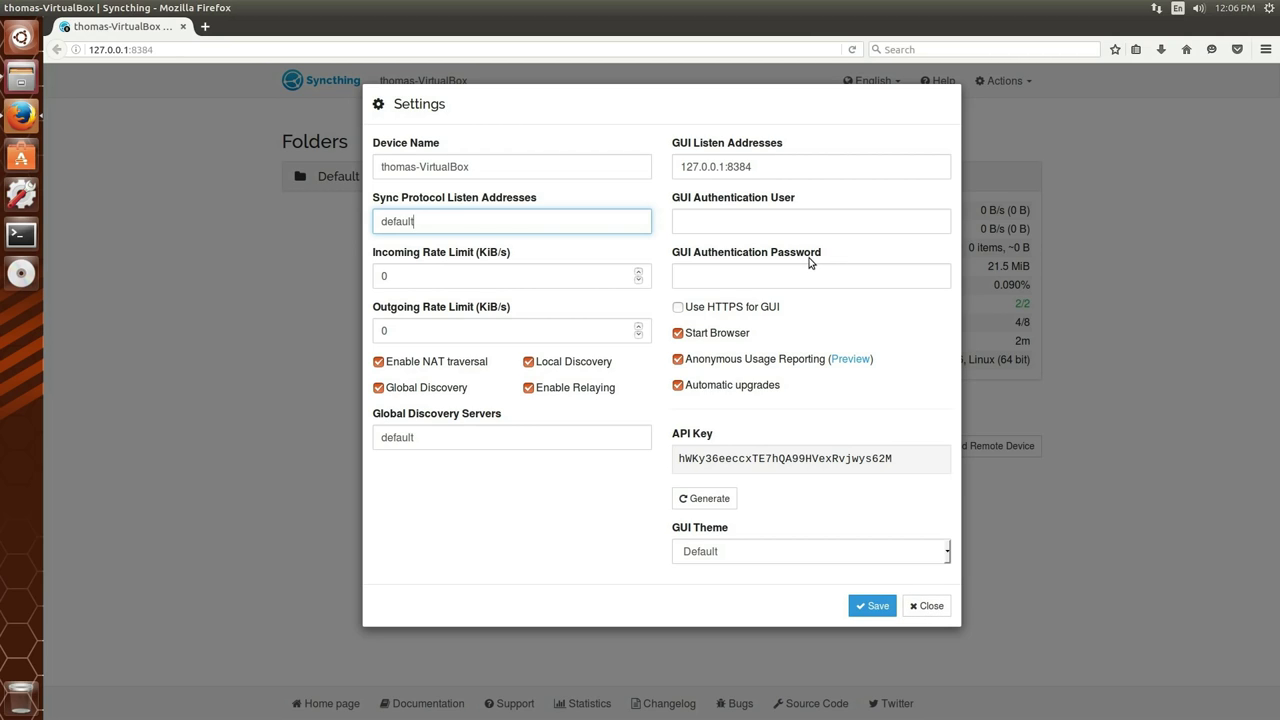
{"action": "left_click", "coordinate": [752, 218]}
{"action": "left_click", "coordinate": [760, 275]}
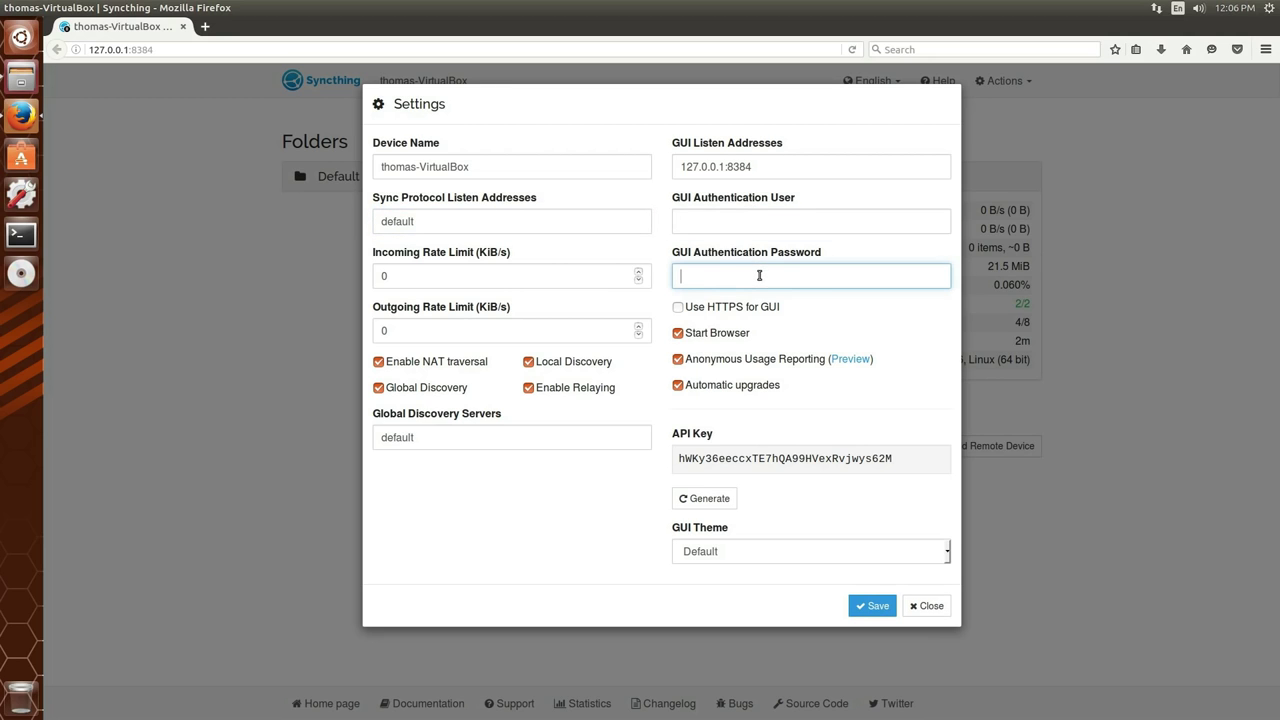
{"action": "left_click", "coordinate": [930, 605]}
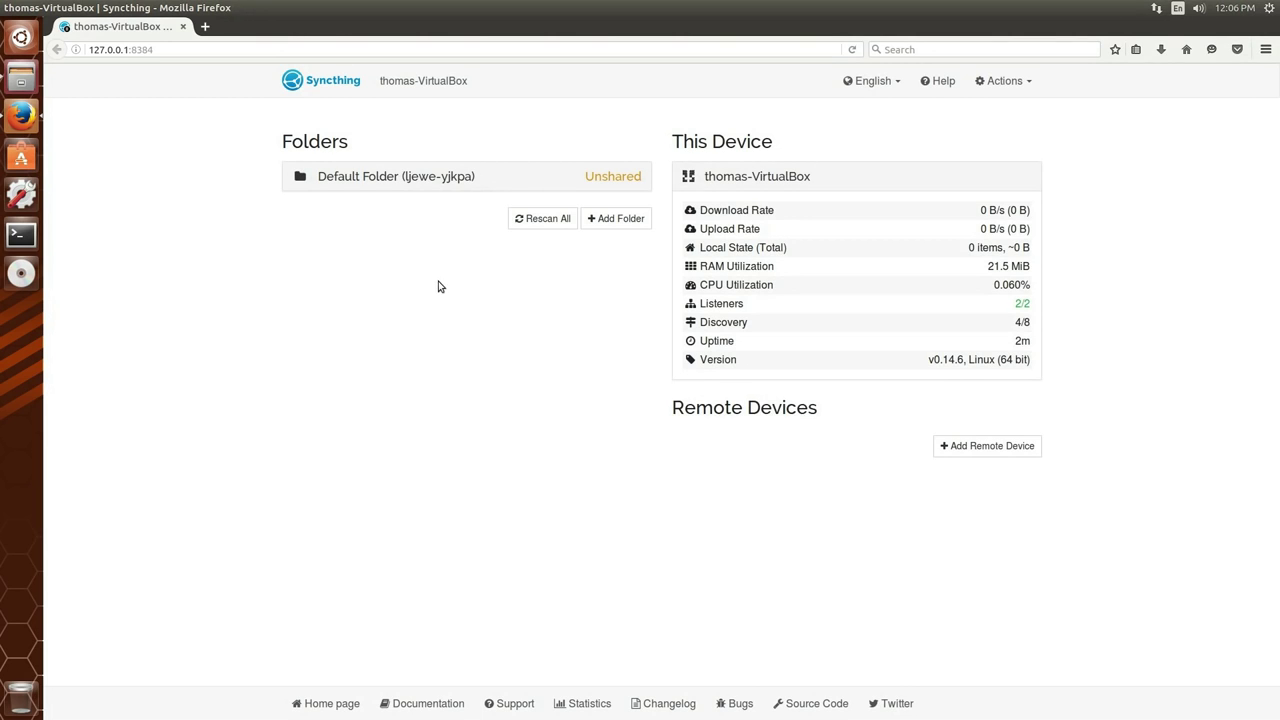
Change the default folder's label to "Default Folder WHatever" and save the folder
{"action": "left_click", "coordinate": [480, 180]}
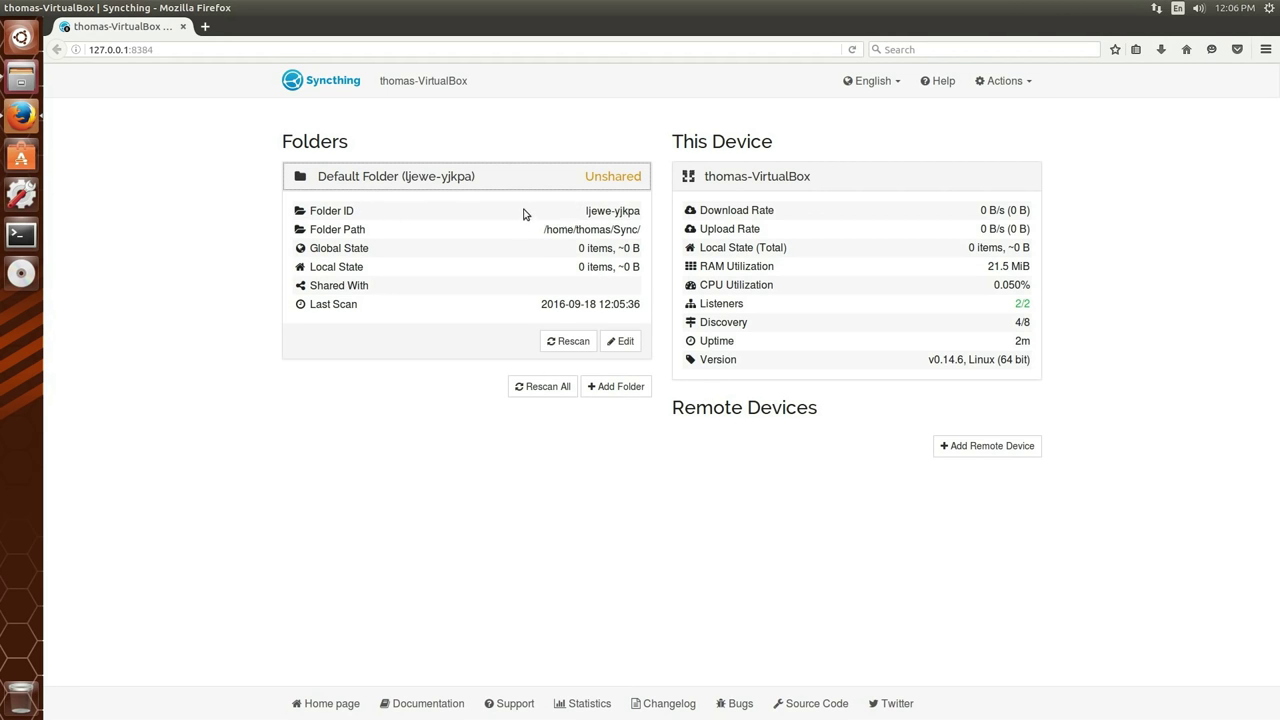
{"action": "left_click", "coordinate": [620, 341]}
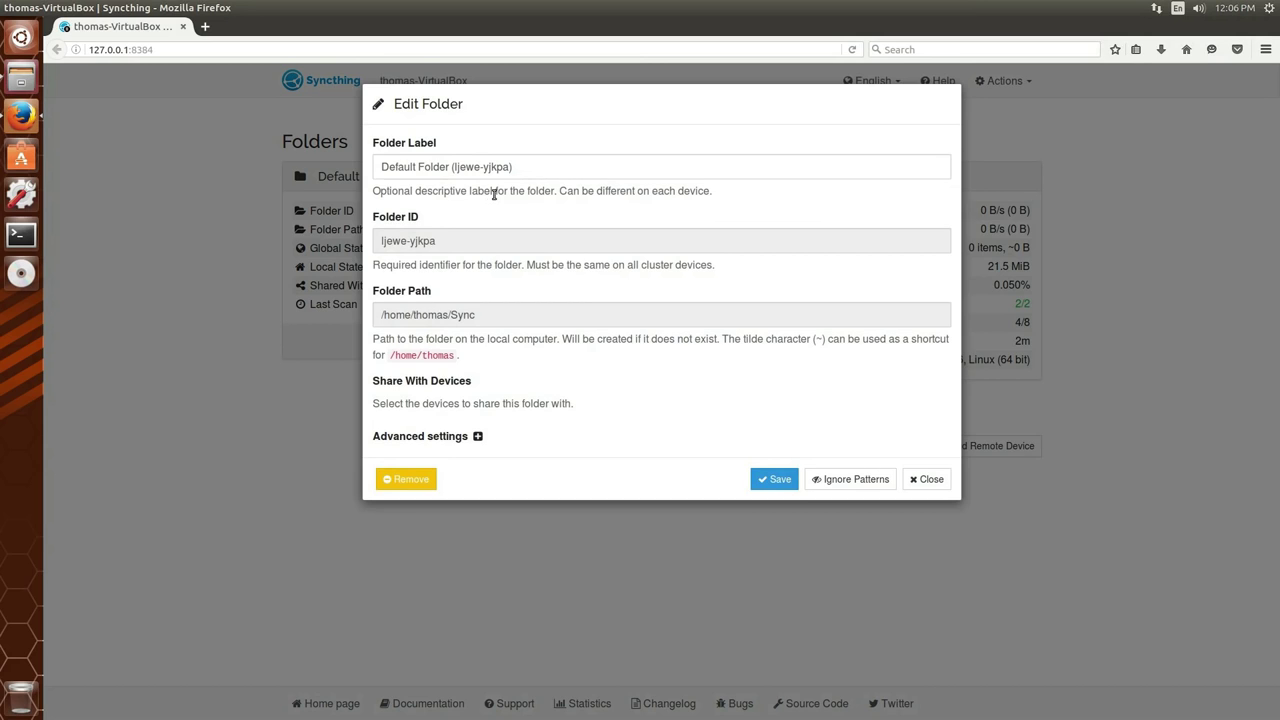
{"action": "left_click", "coordinate": [546, 171]}
{"action": "key", "text": "ctrl+shift+Left"}
{"action": "key", "text": "ctrl+shift+Left"}
{"action": "key", "text": "BackSpace"}
{"action": "type", "text": "WHa"}
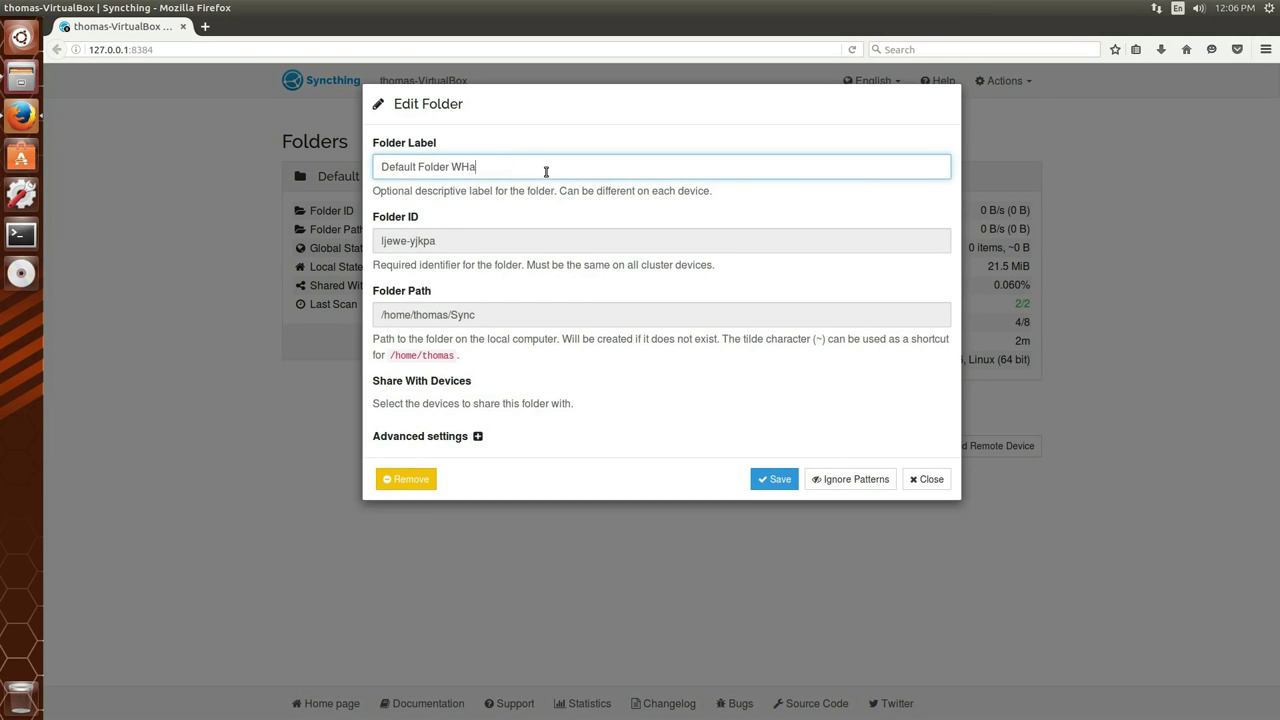
{"action": "type", "text": "tever"}
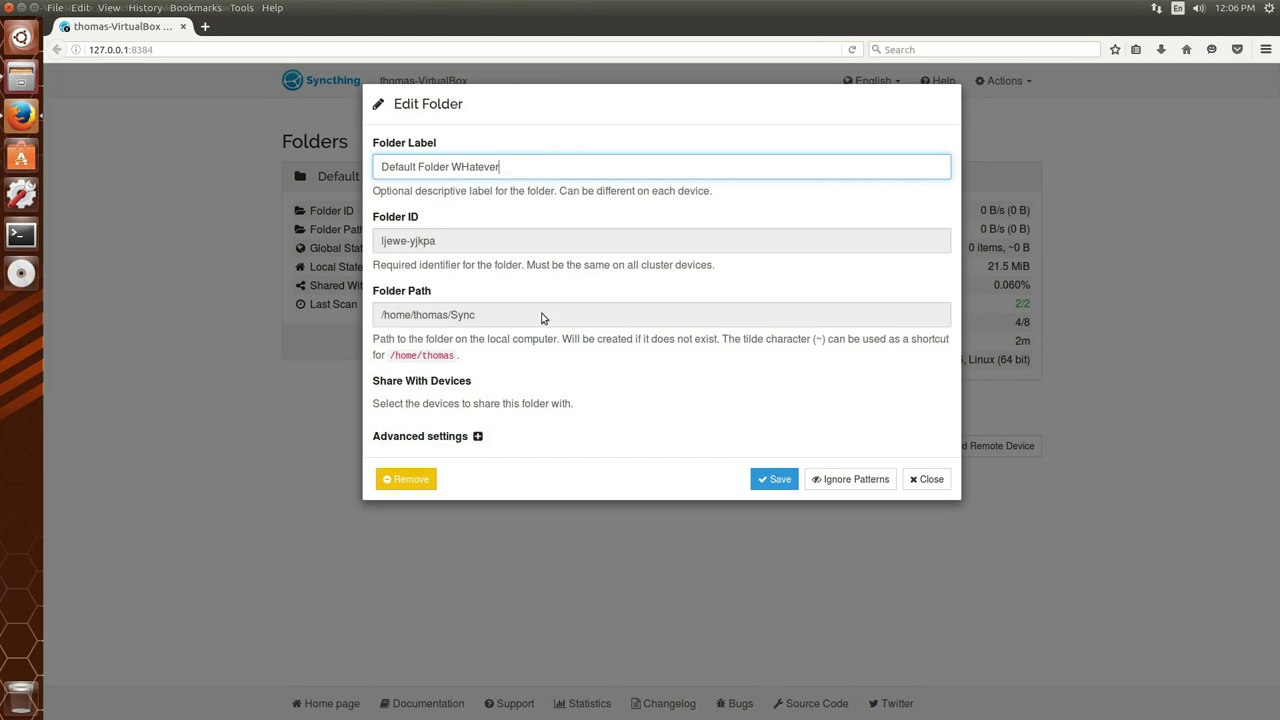
{"action": "triple_click", "coordinate": [475, 232]}
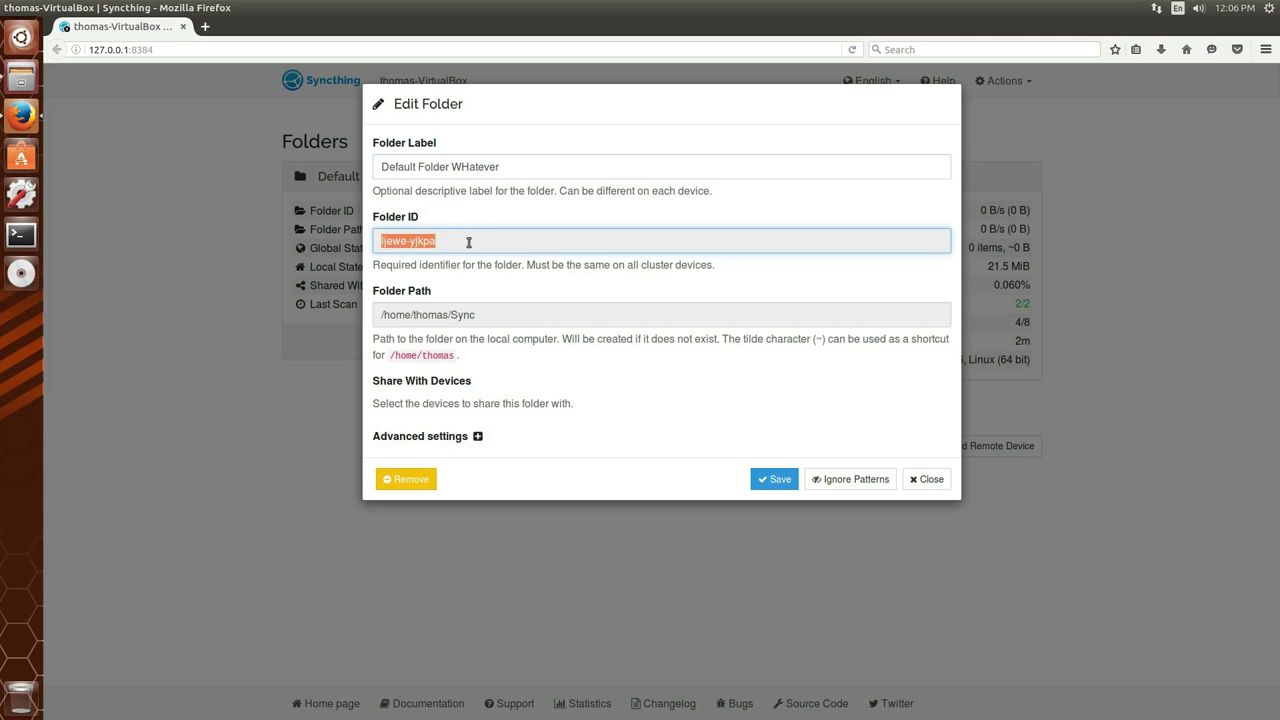
{"action": "left_click", "coordinate": [470, 242]}
{"action": "left_click", "coordinate": [777, 480]}
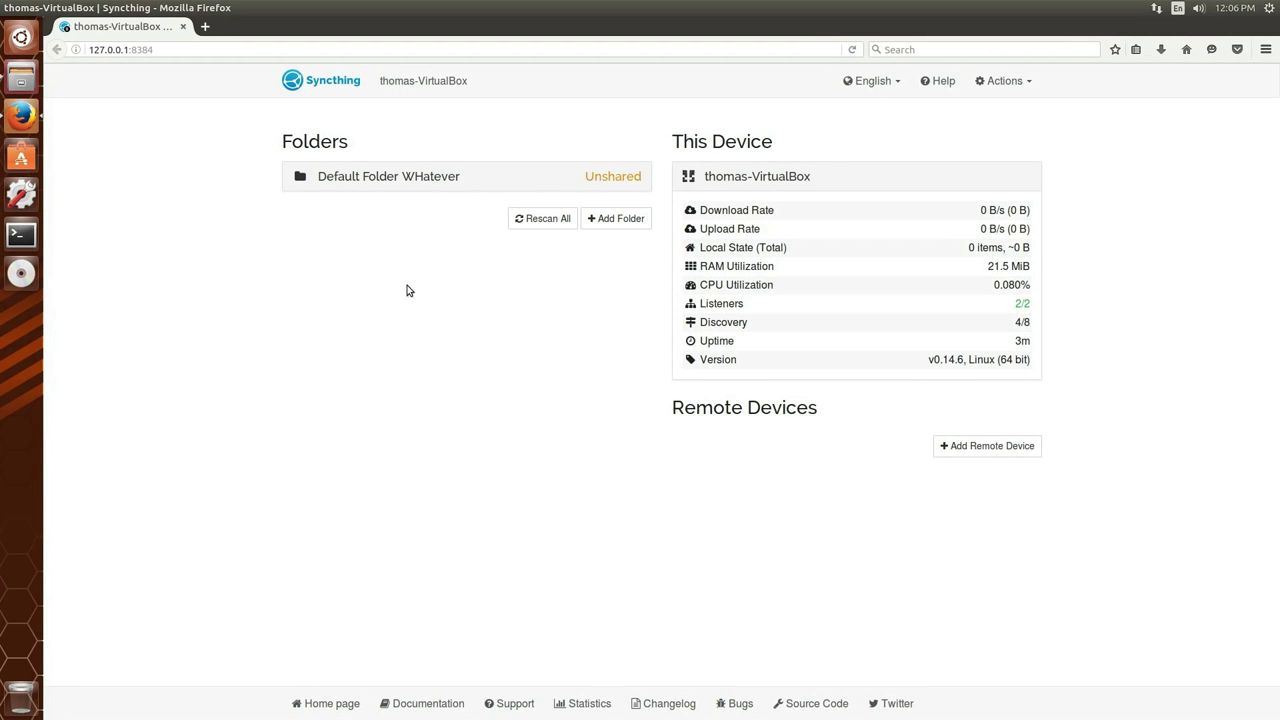
Open the default folder for editing, expand its advanced settings and examine the rescan interval
{"action": "left_click", "coordinate": [400, 176]}
{"action": "left_click", "coordinate": [620, 342]}
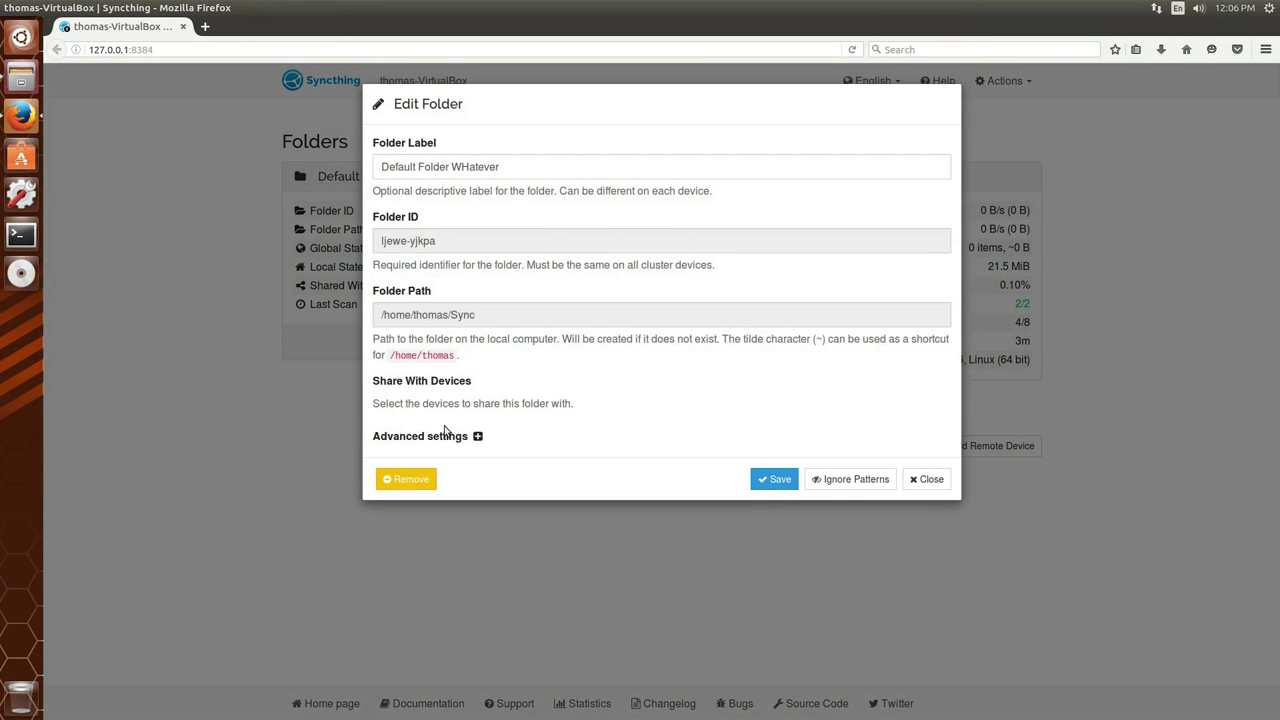
{"action": "left_click", "coordinate": [478, 436]}
{"action": "scroll", "coordinate": [730, 474], "scroll_direction": "down", "scroll_amount": 1}
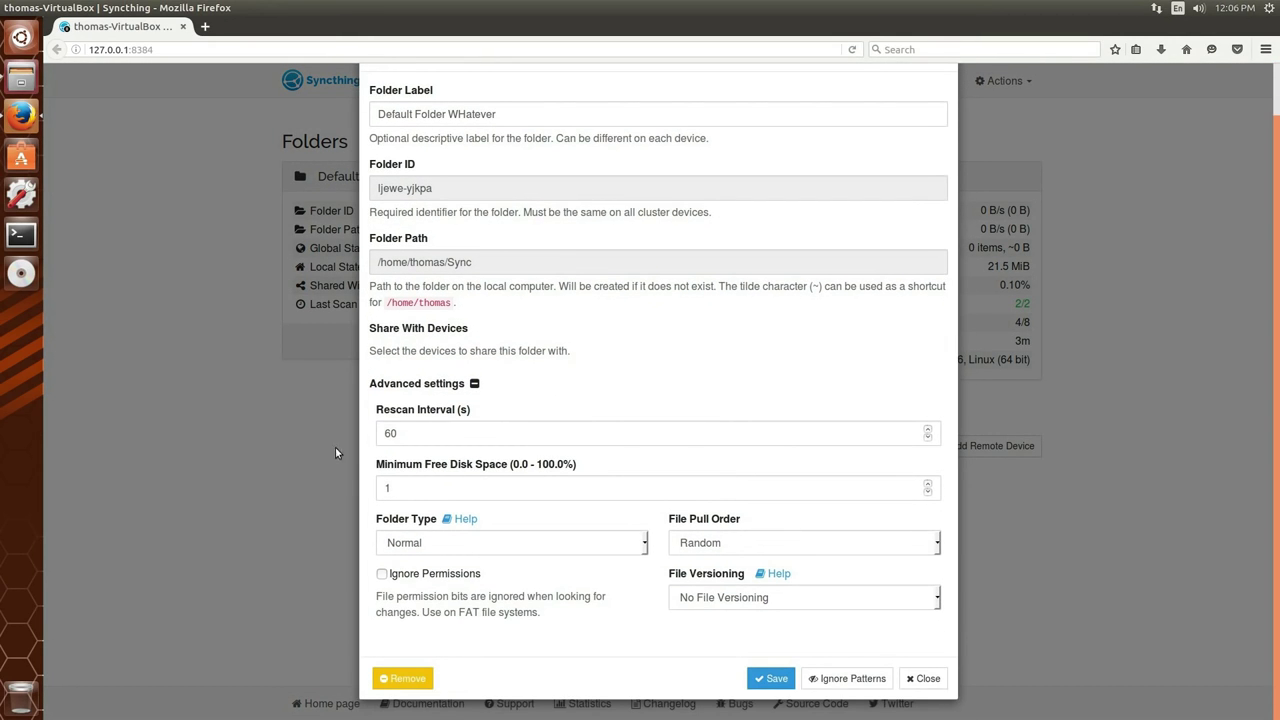
{"action": "left_click", "coordinate": [420, 436]}
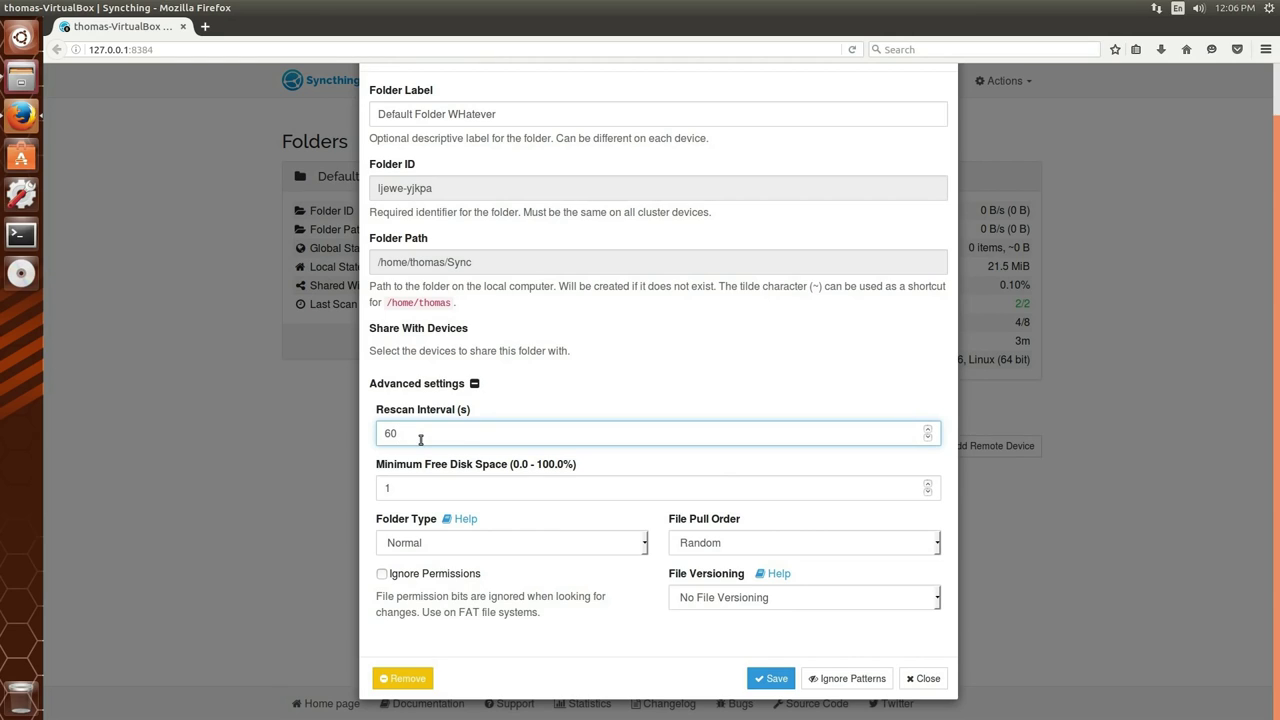
Try the Master folder type, set it back to Normal, and examine the file pull order options, keeping Random
{"action": "left_click", "coordinate": [450, 545]}
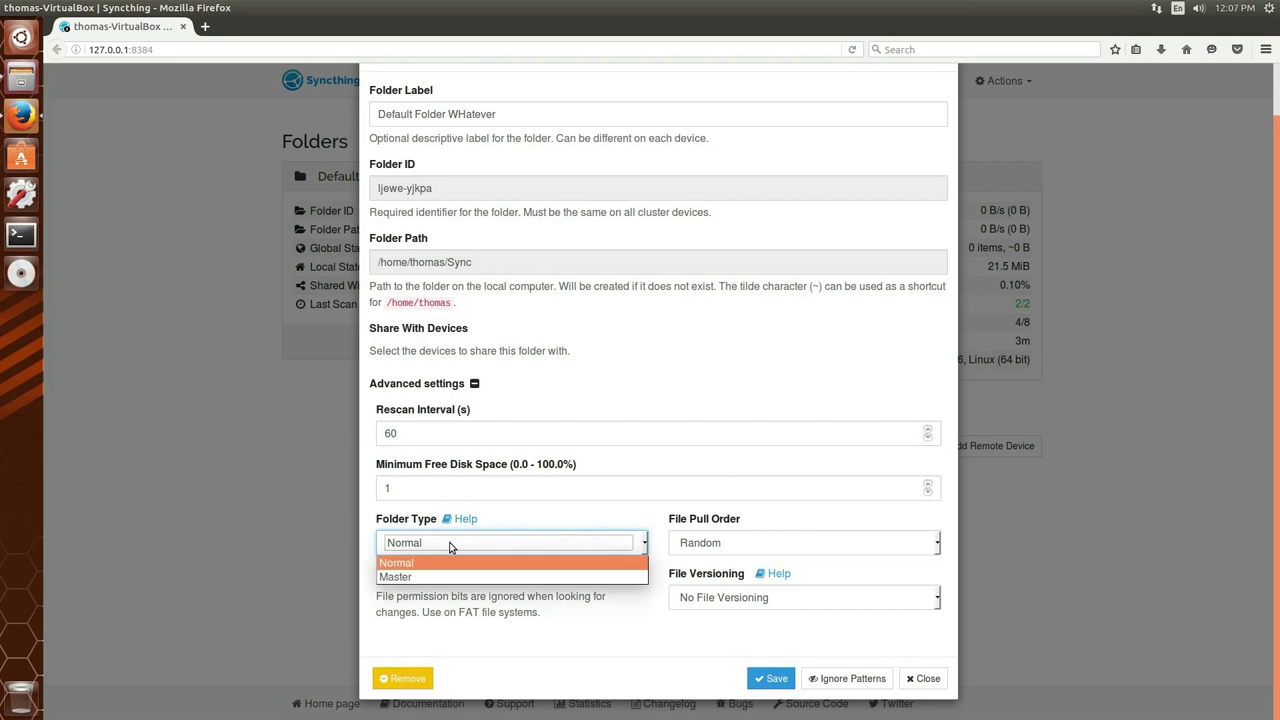
{"action": "left_click", "coordinate": [450, 547]}
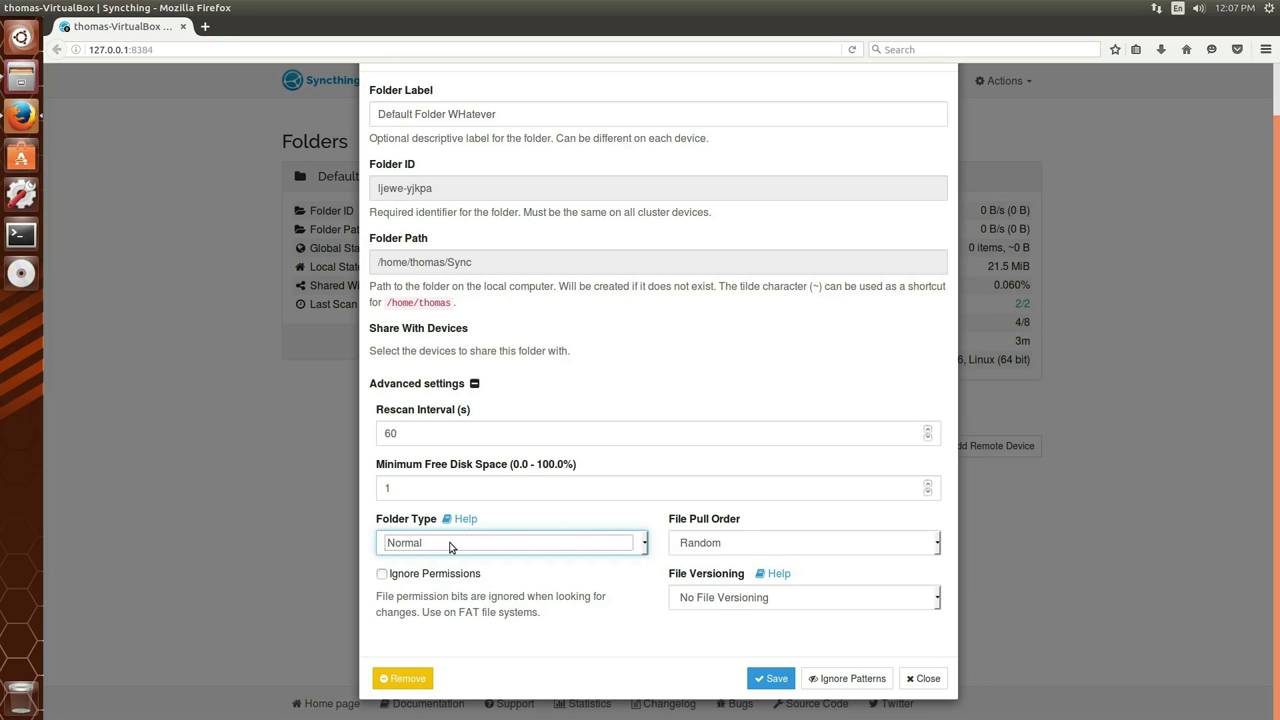
{"action": "left_click", "coordinate": [450, 547]}
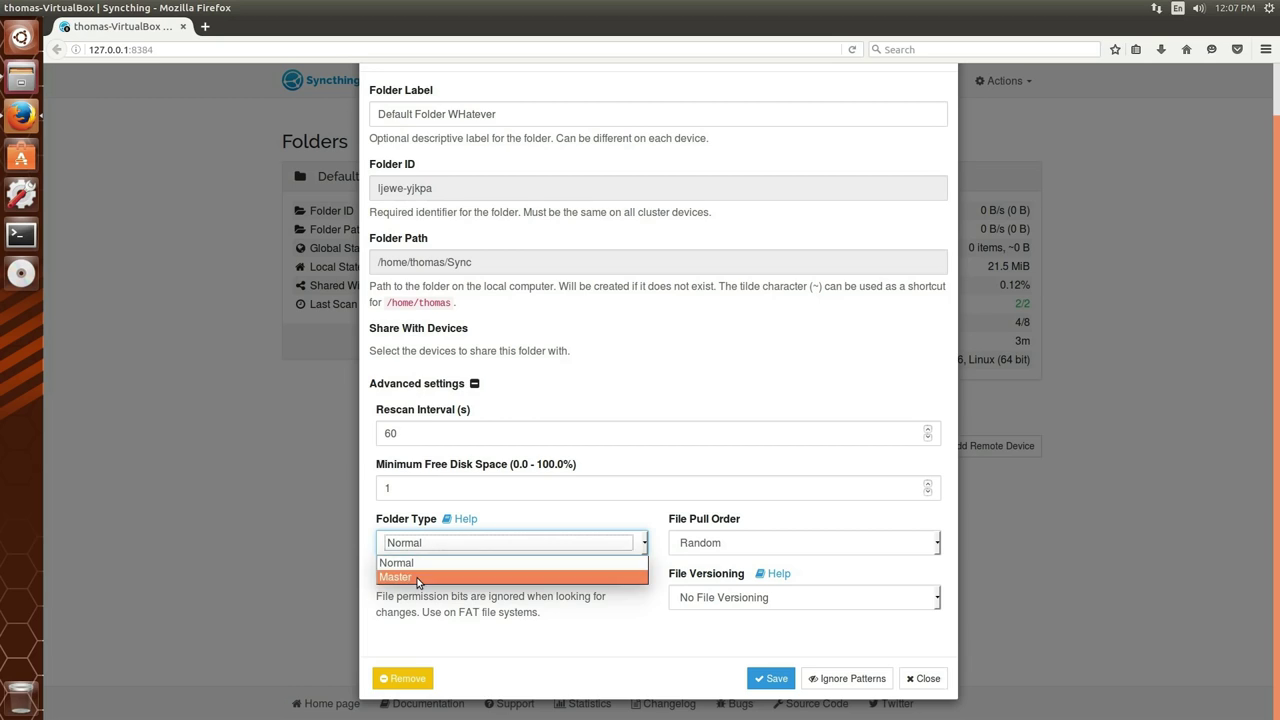
{"action": "left_click", "coordinate": [420, 577]}
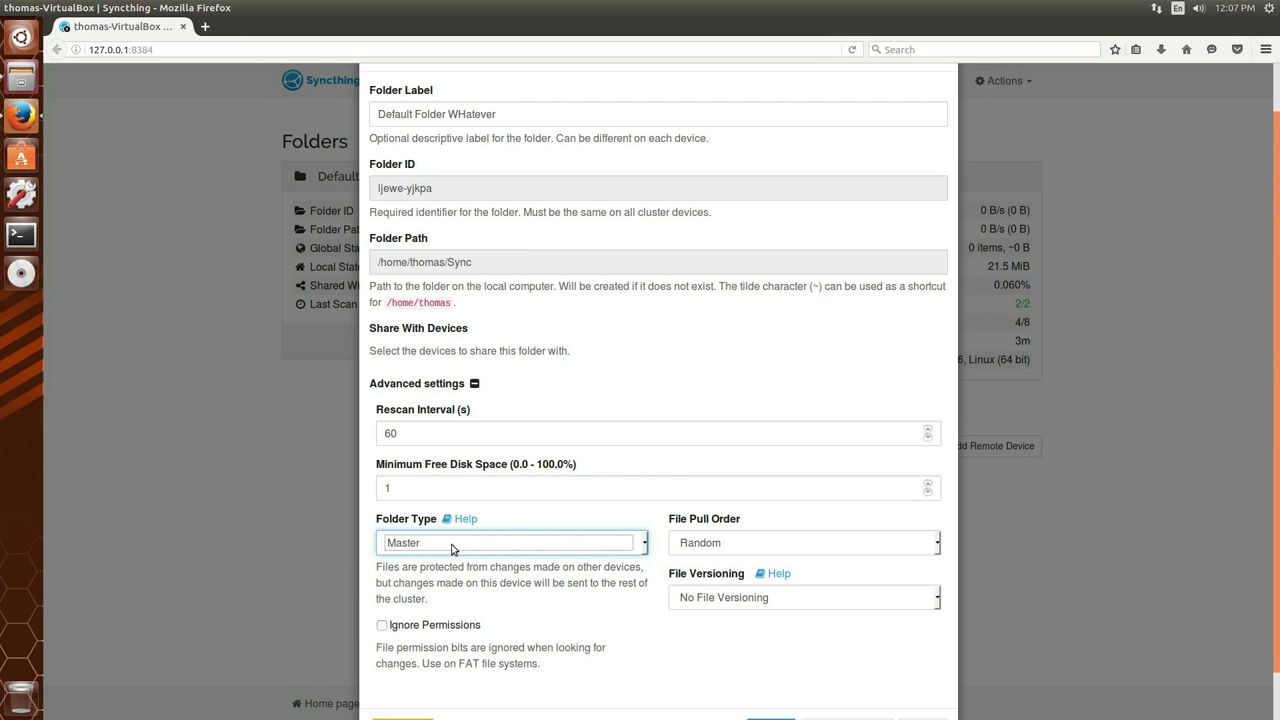
{"action": "left_click", "coordinate": [451, 548]}
{"action": "left_click", "coordinate": [430, 558]}
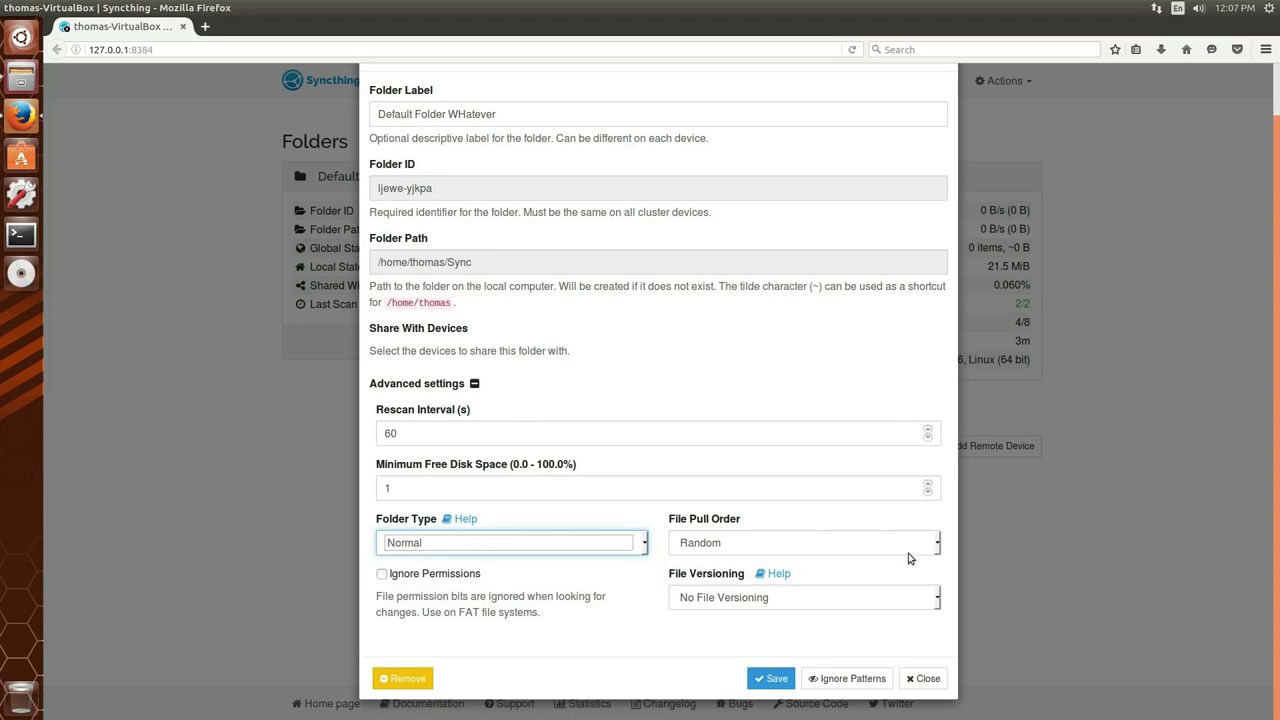
{"action": "left_click", "coordinate": [824, 546]}
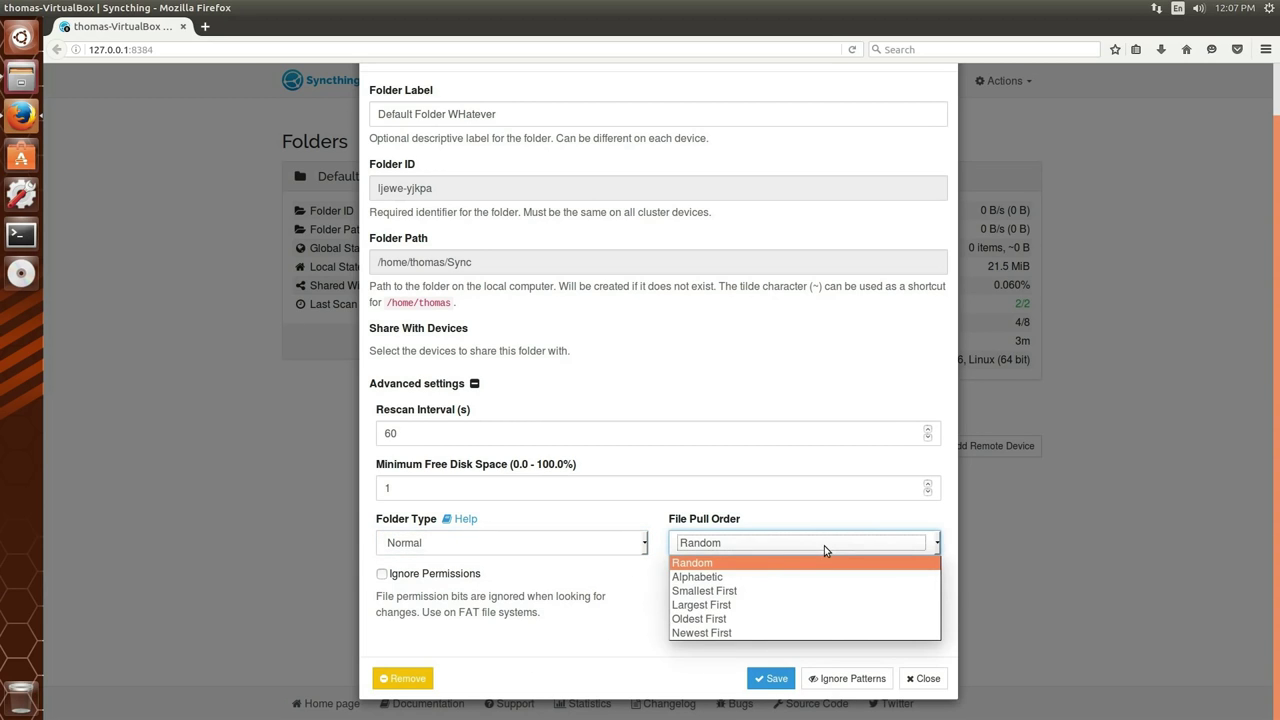
{"action": "left_click", "coordinate": [740, 563]}
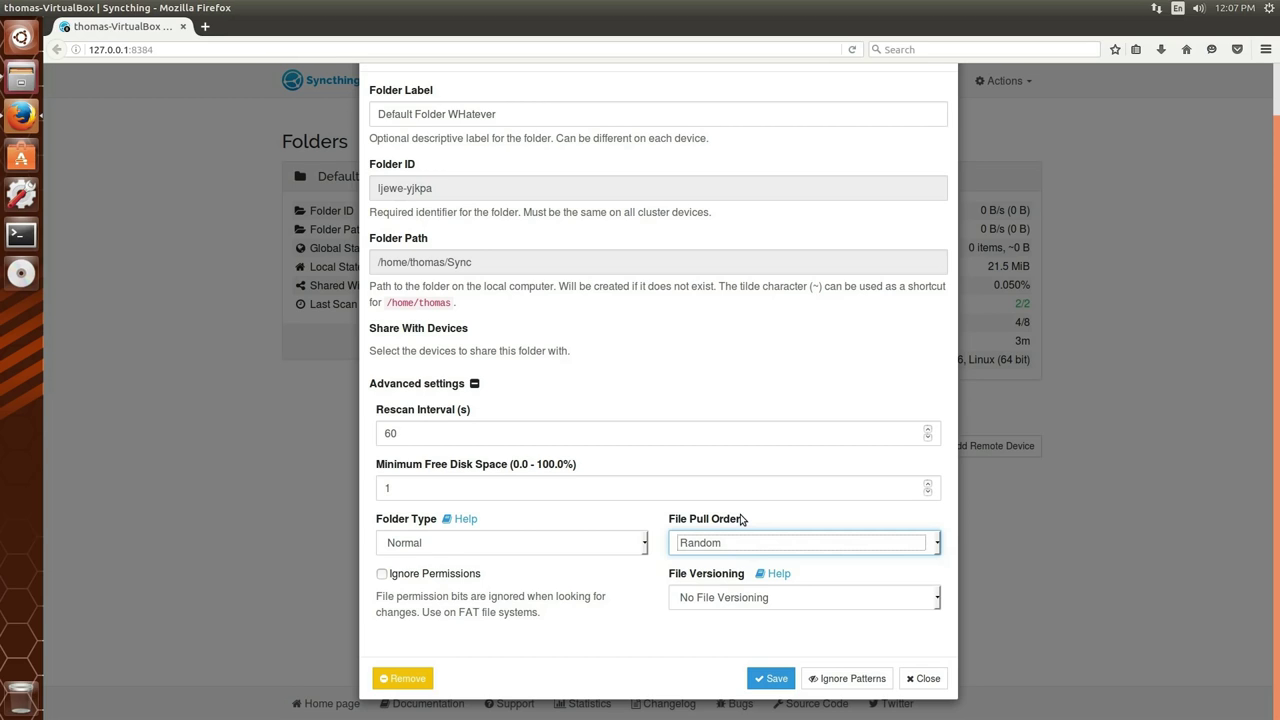
Set the folder's file versioning to Trash Can File Versioning with files cleaned out after 33 days
{"action": "left_click", "coordinate": [821, 598]}
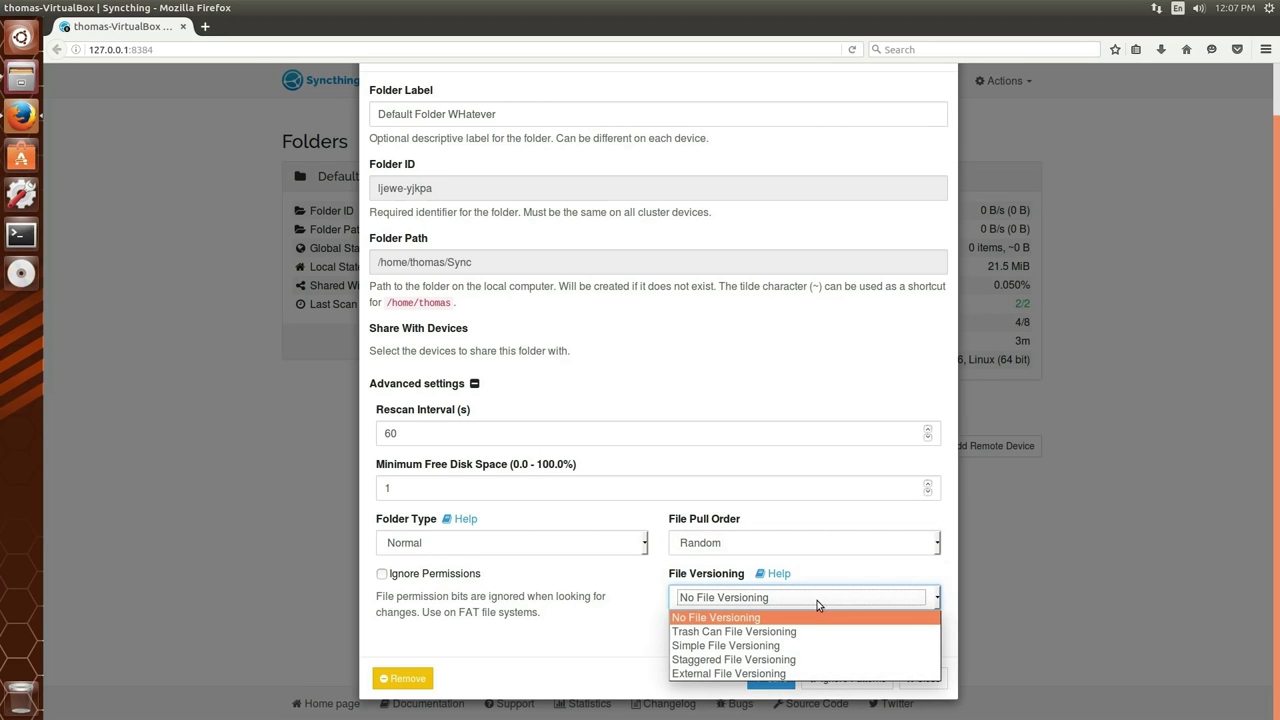
{"action": "left_click", "coordinate": [771, 634]}
{"action": "scroll", "coordinate": [714, 640], "scroll_direction": "down", "scroll_amount": 2}
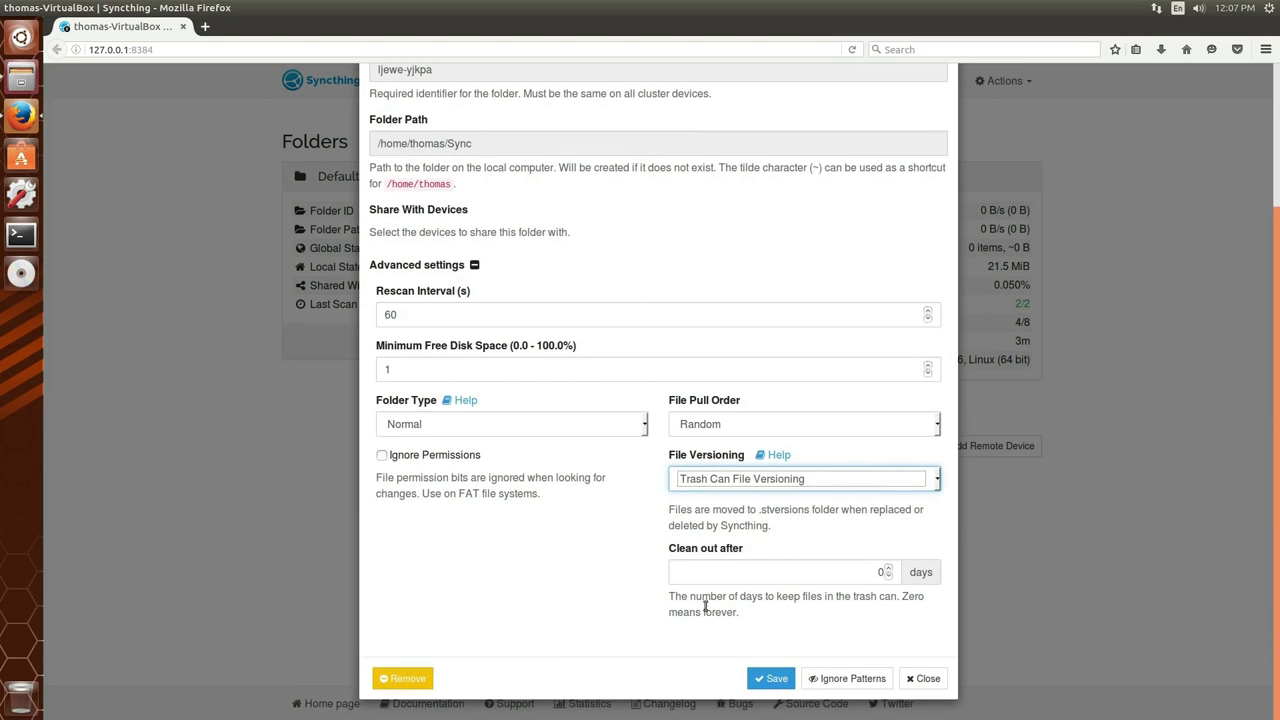
{"action": "left_click", "coordinate": [763, 567]}
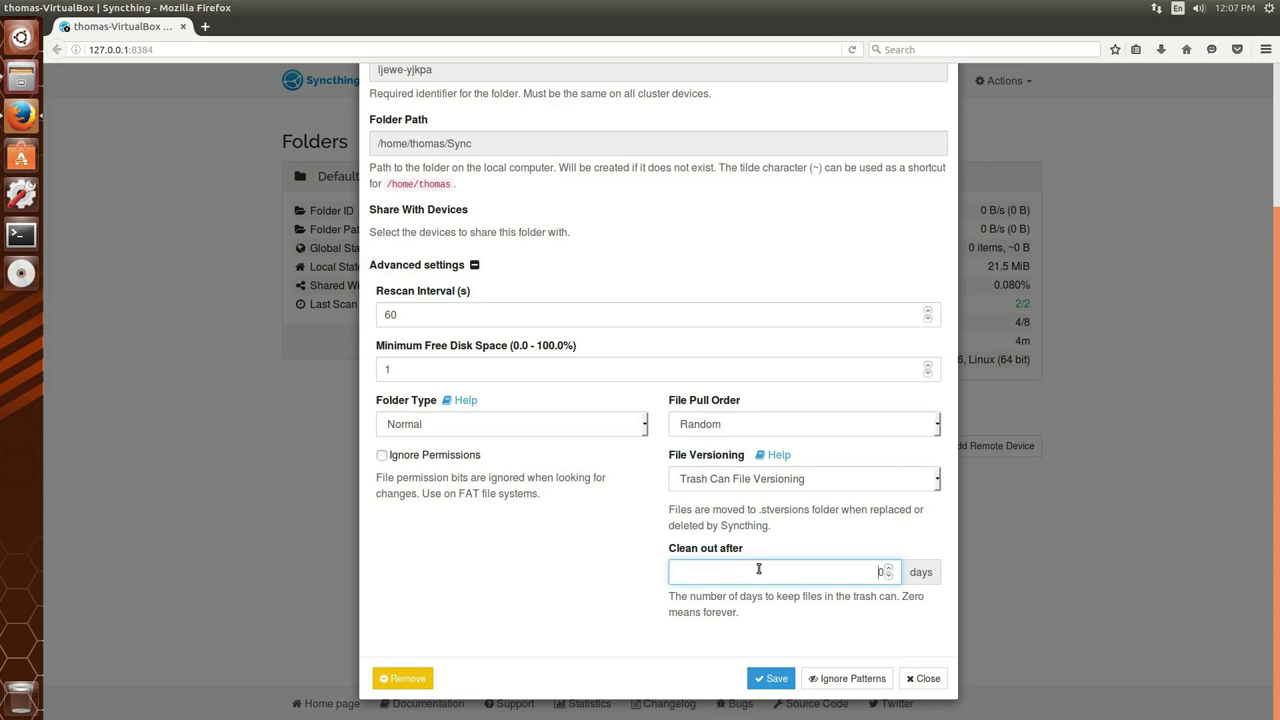
{"action": "key", "text": "BackSpace"}
{"action": "type", "text": "33"}
Switch the file versioning to Staggered File Versioning and examine its Maximum Age and Versions Path fields
{"action": "left_click", "coordinate": [817, 483]}
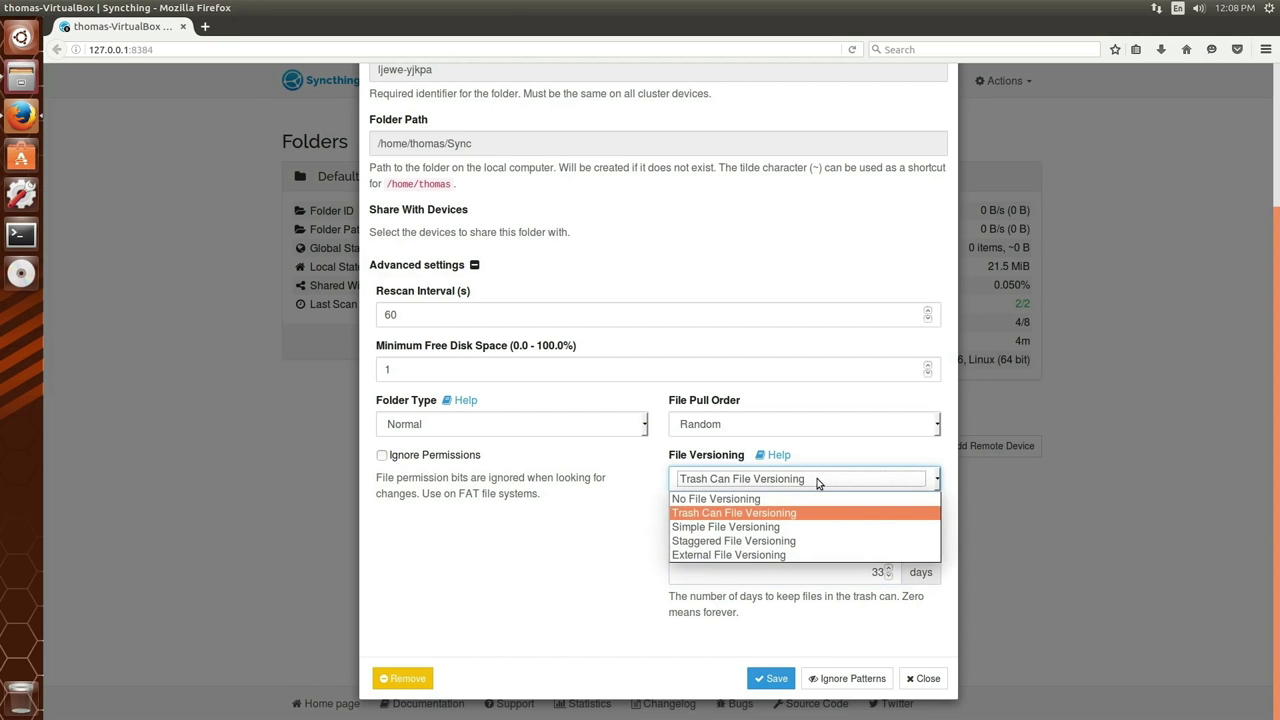
{"action": "left_click", "coordinate": [810, 540]}
{"action": "scroll", "coordinate": [812, 541], "scroll_direction": "down", "scroll_amount": 4}
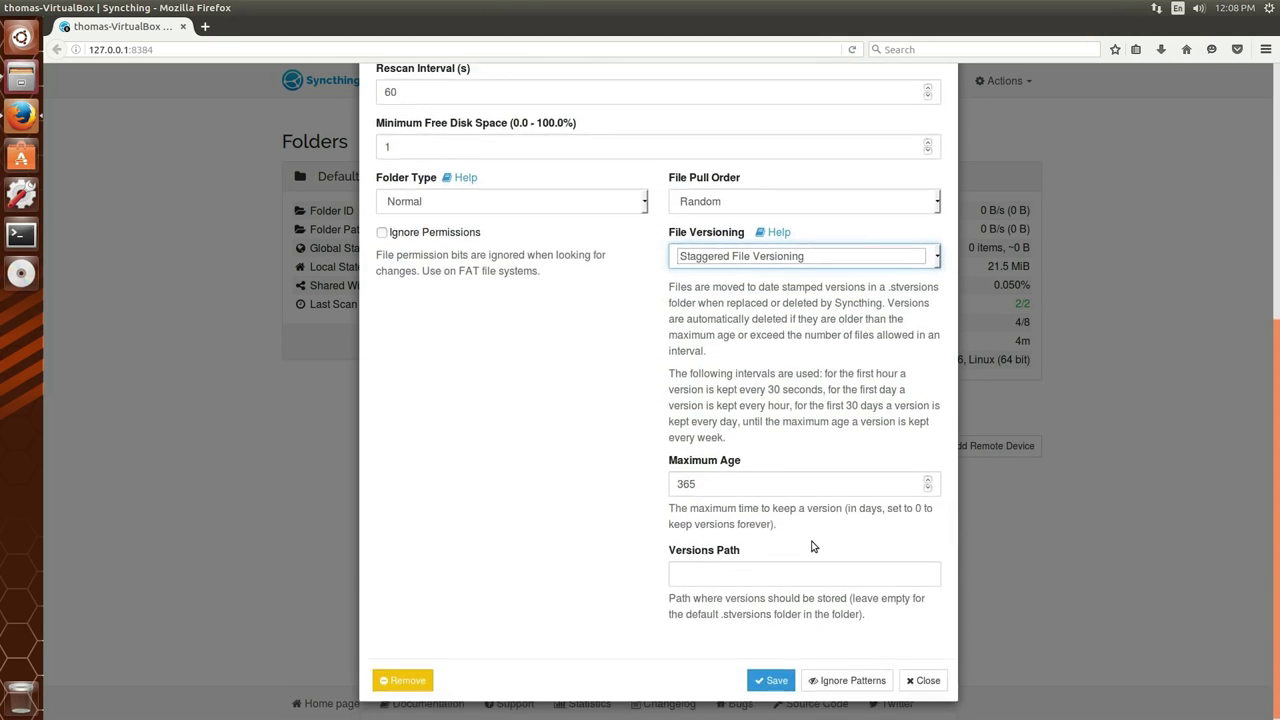
{"action": "left_click", "coordinate": [751, 488]}
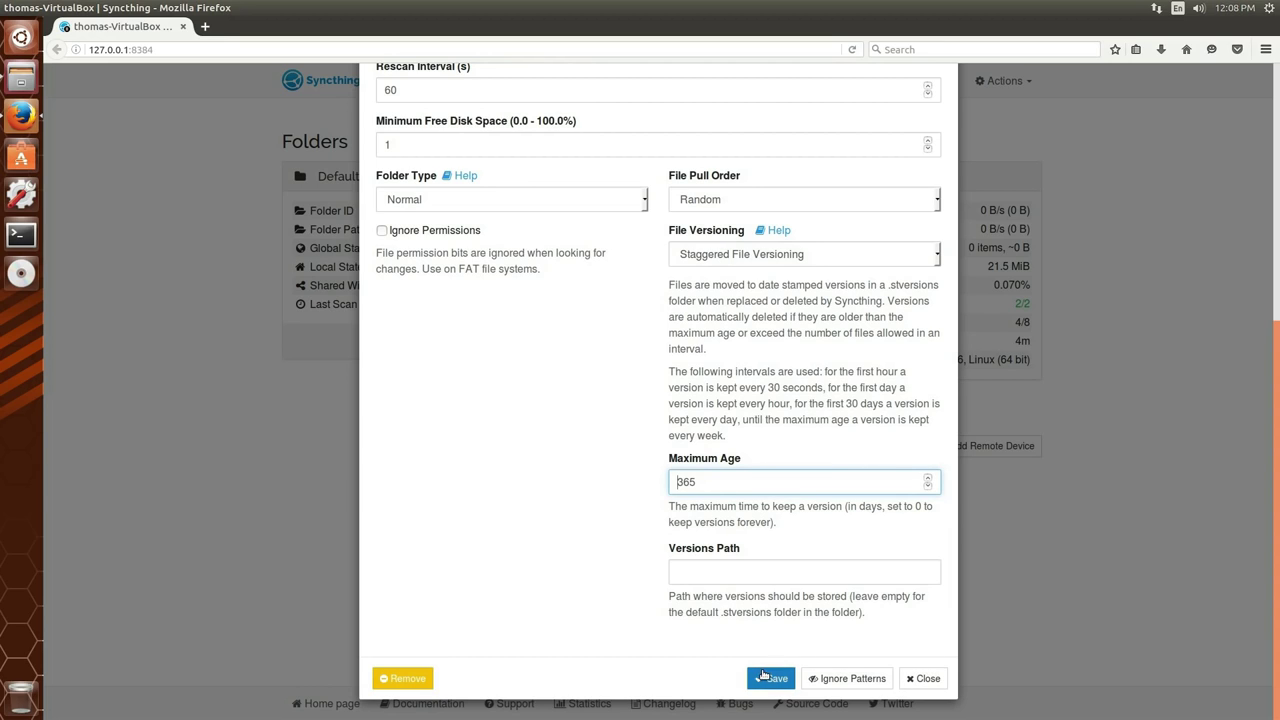
{"action": "double_click", "coordinate": [734, 481]}
{"action": "left_click", "coordinate": [731, 567]}
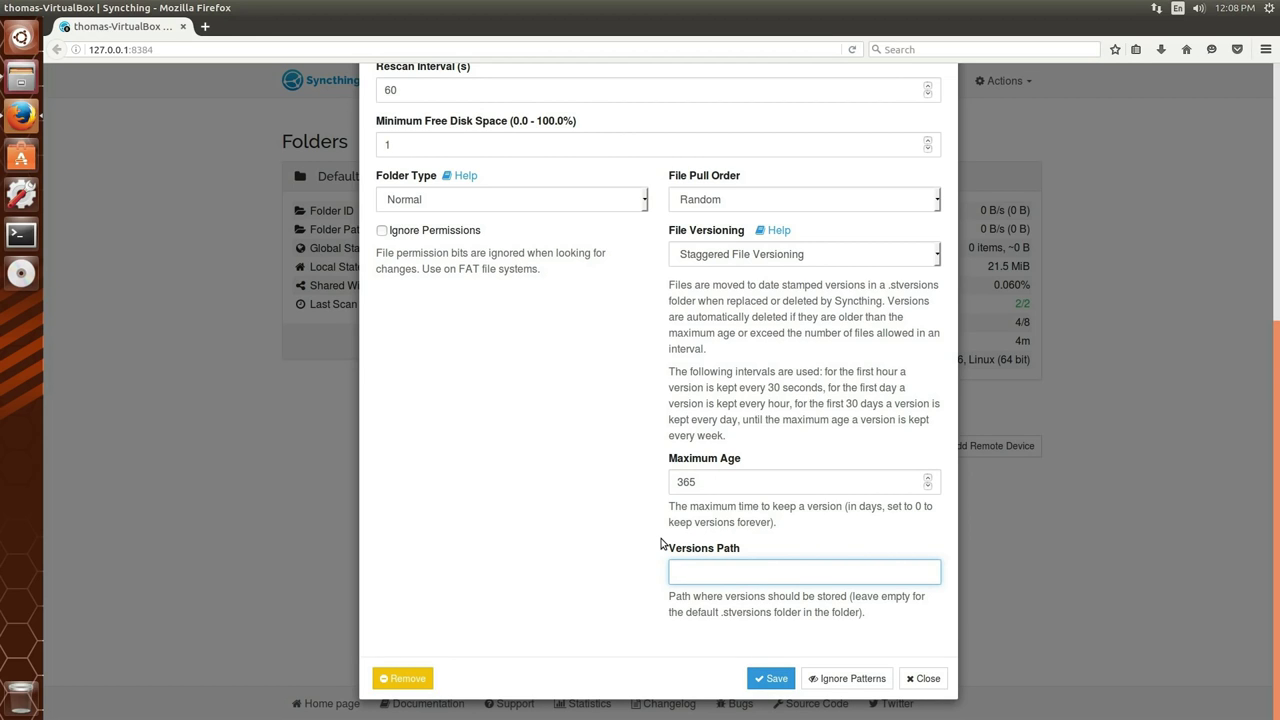
Try Simple File Versioning and External File Versioning, examining the Keep Versions and Command fields
{"action": "left_click", "coordinate": [777, 255]}
{"action": "left_click", "coordinate": [790, 303]}
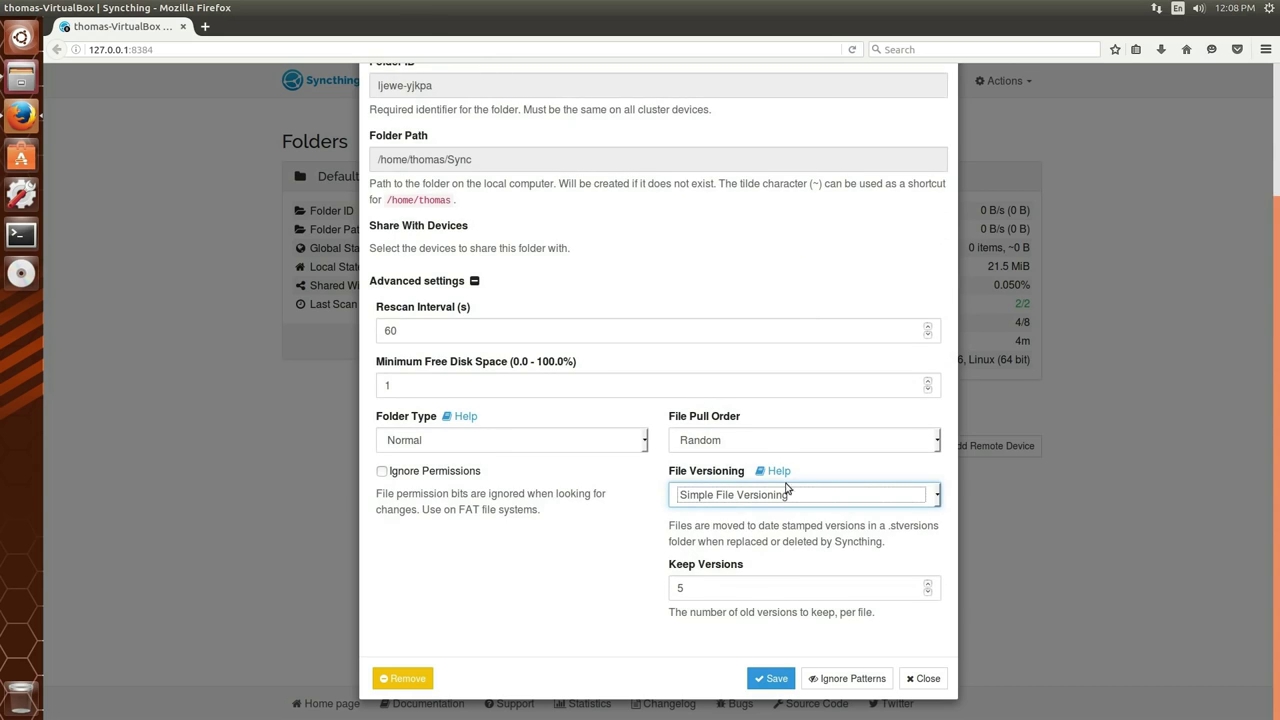
{"action": "left_click", "coordinate": [730, 584]}
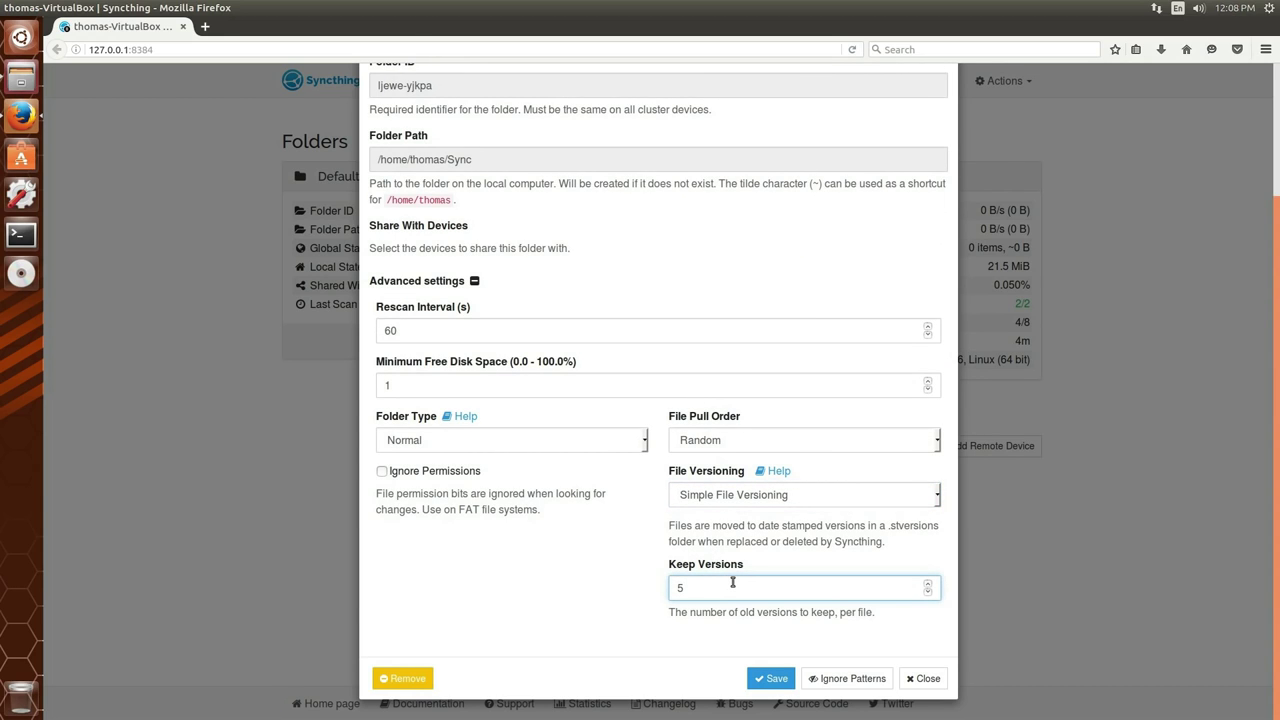
{"action": "left_click", "coordinate": [746, 500]}
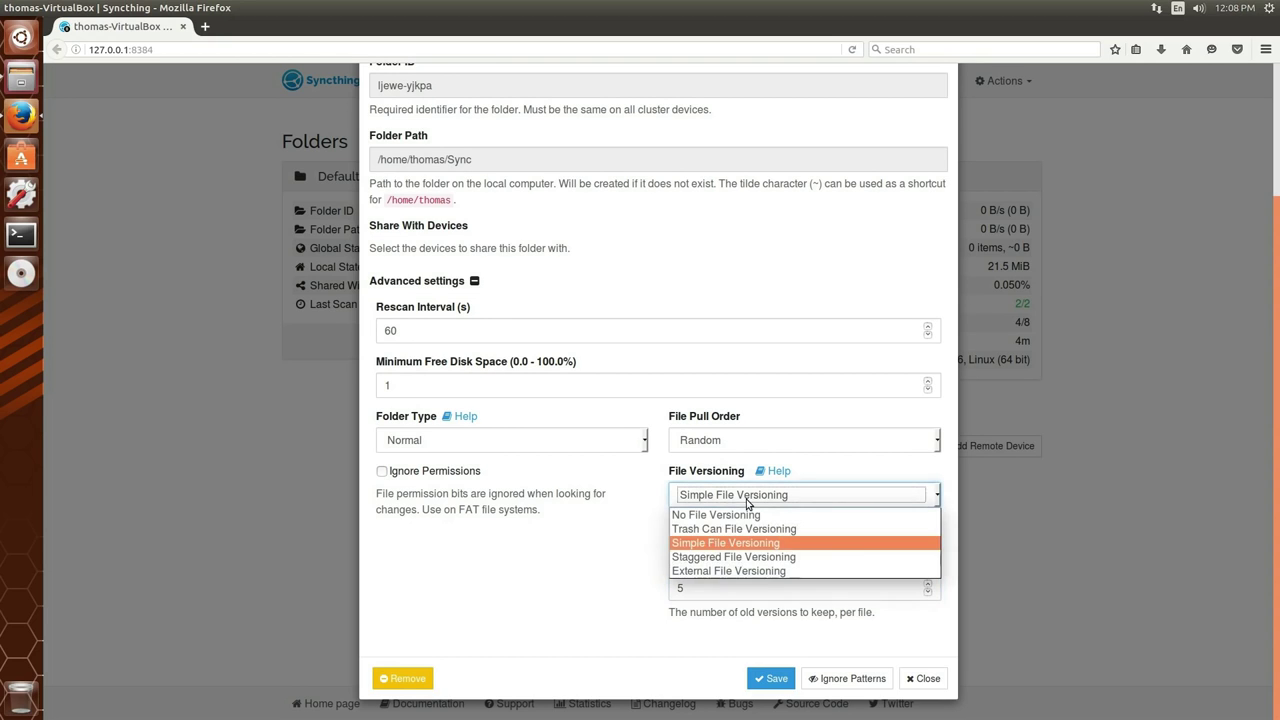
{"action": "left_click", "coordinate": [754, 568]}
{"action": "left_click", "coordinate": [724, 596]}
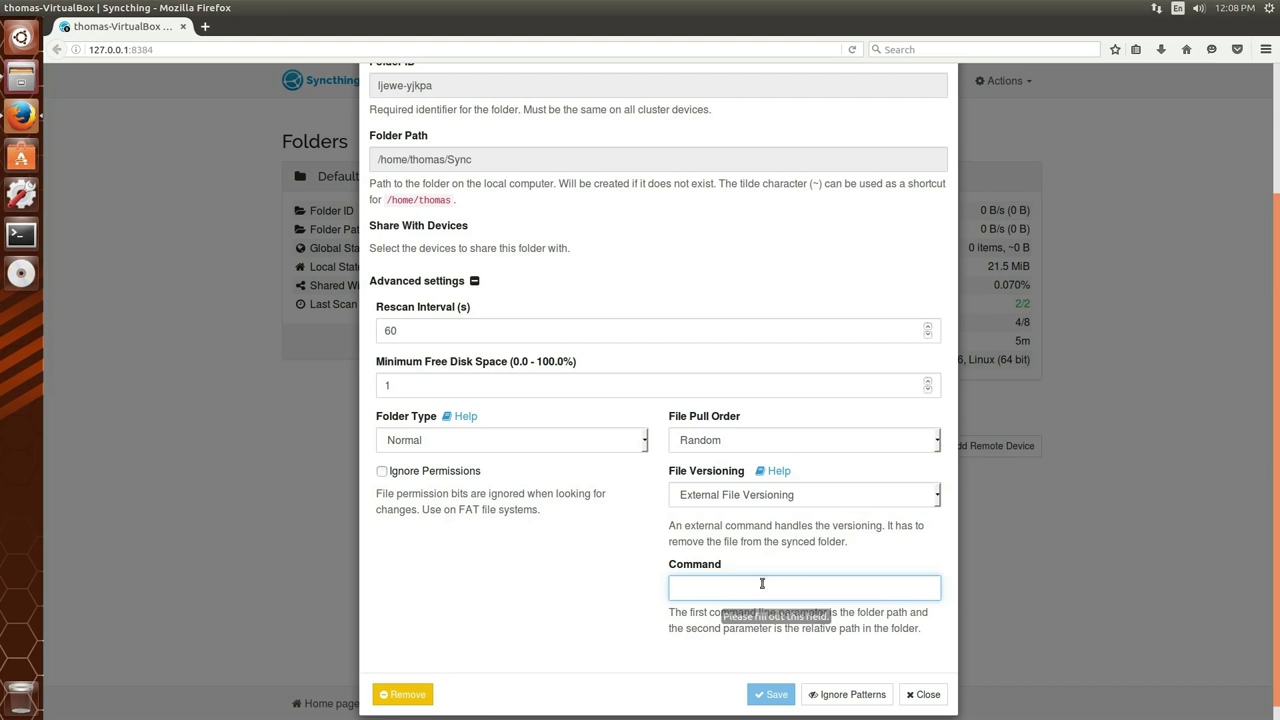
Set the default folder's file versioning to Staggered File Versioning and save the folder
{"action": "left_click", "coordinate": [800, 500]}
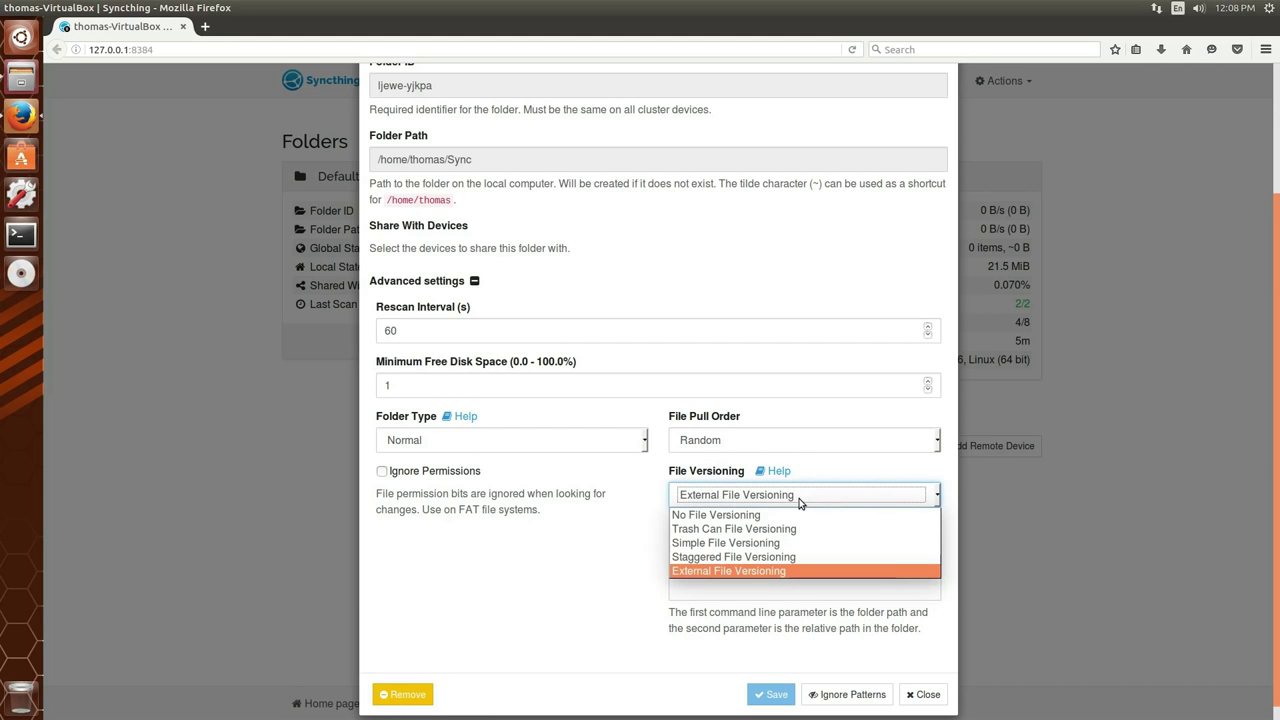
{"action": "left_click", "coordinate": [762, 557]}
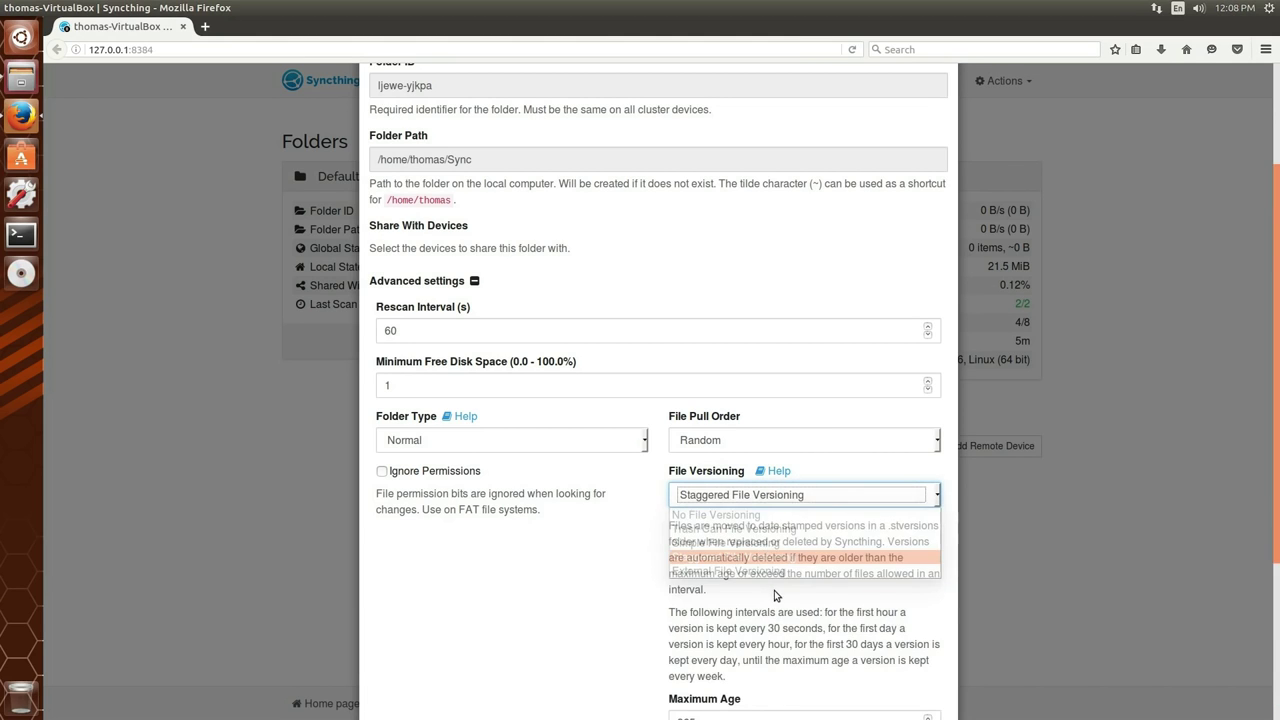
{"action": "scroll", "coordinate": [774, 590], "scroll_direction": "down", "scroll_amount": 5}
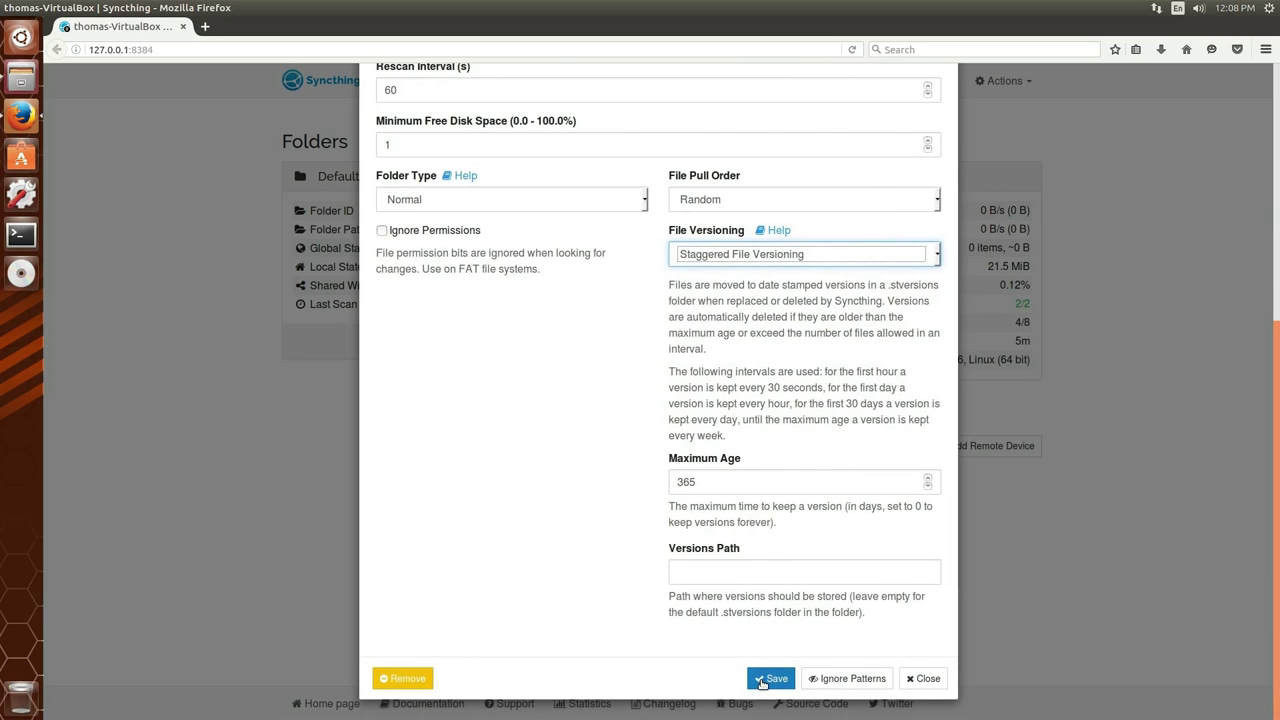
{"action": "left_click", "coordinate": [760, 679]}
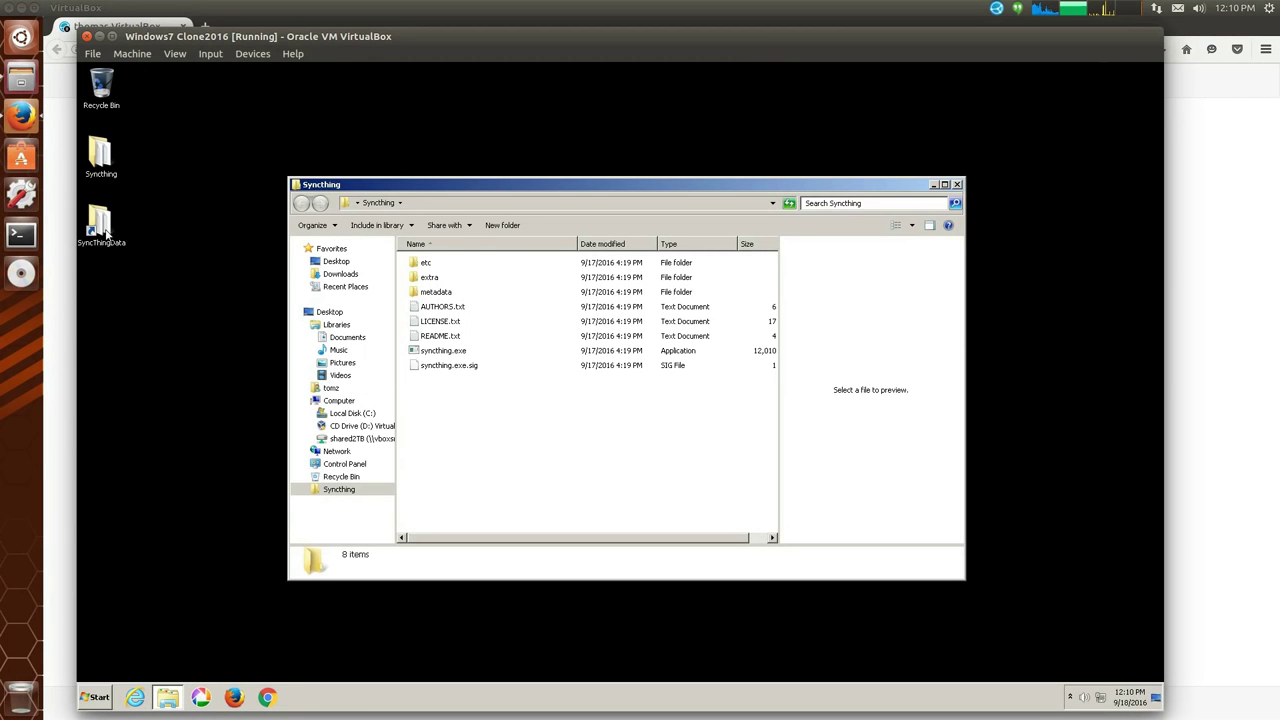
In the Windows 7 virtual machine, open the SyncThingData folder, examine its path and the config.xml contents, and close it
{"action": "double_click", "coordinate": [102, 228]}
{"action": "left_click", "coordinate": [537, 217]}
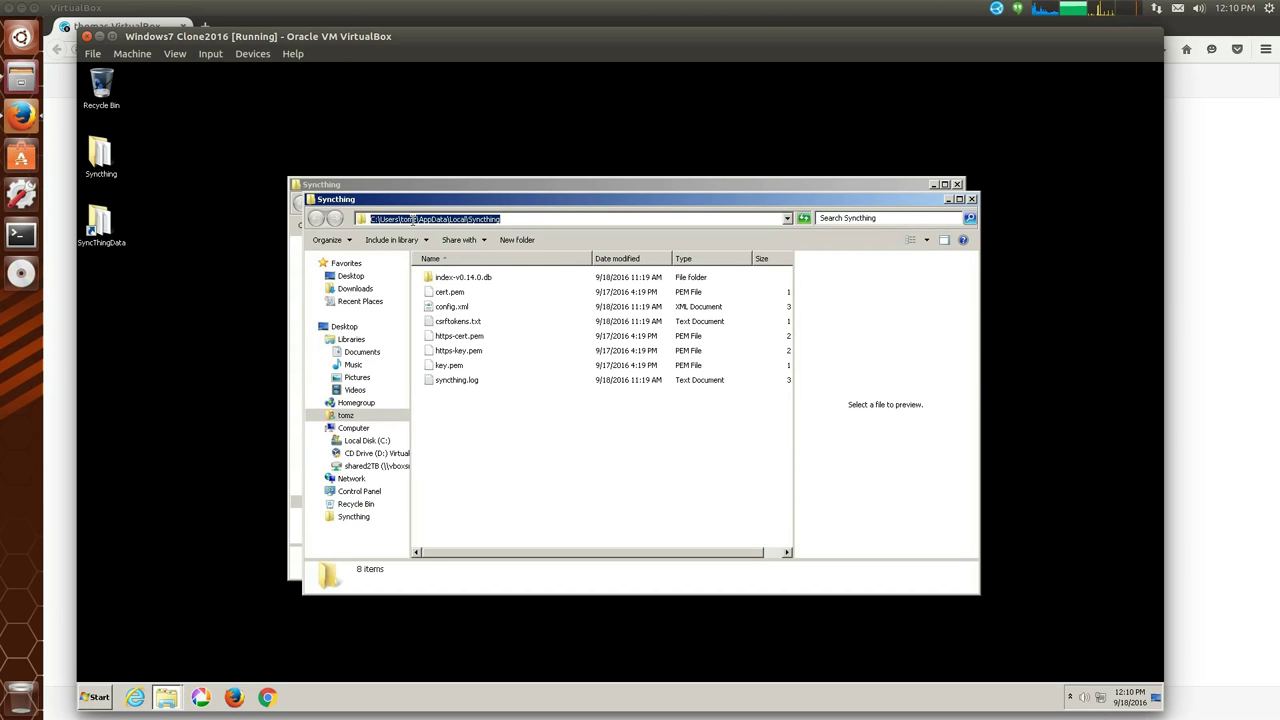
{"action": "left_click", "coordinate": [545, 384]}
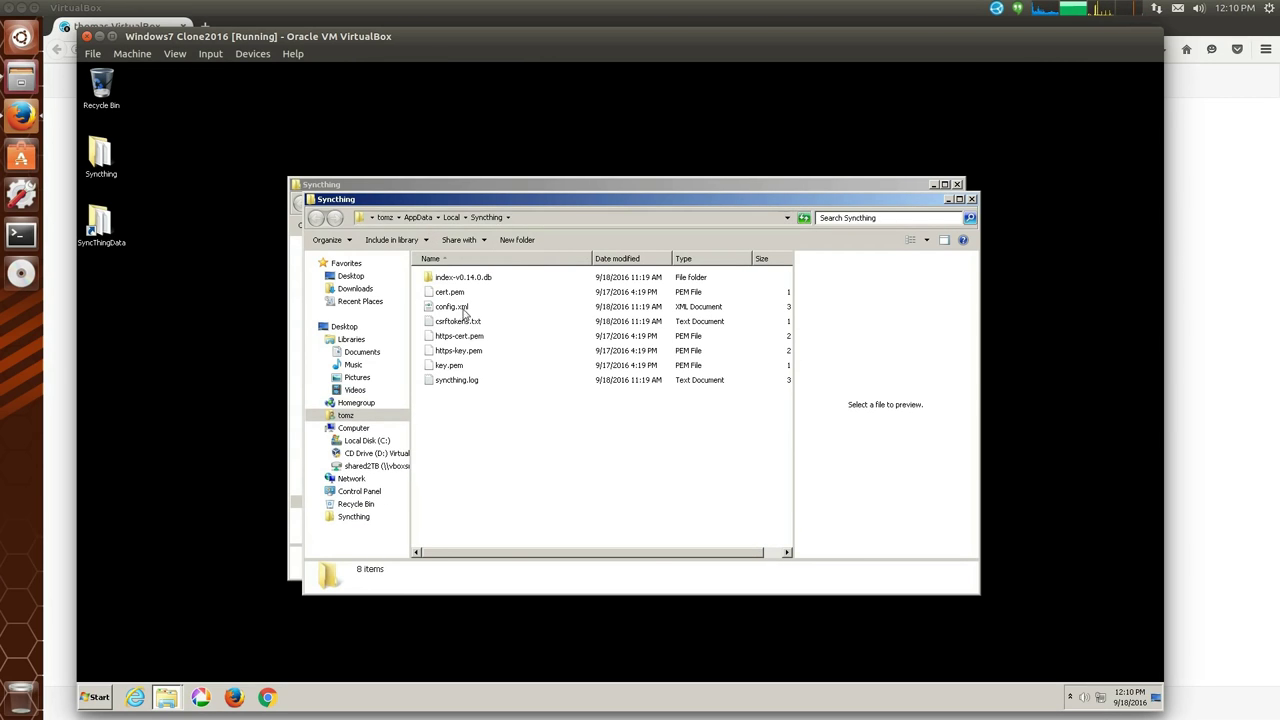
{"action": "left_click", "coordinate": [455, 307]}
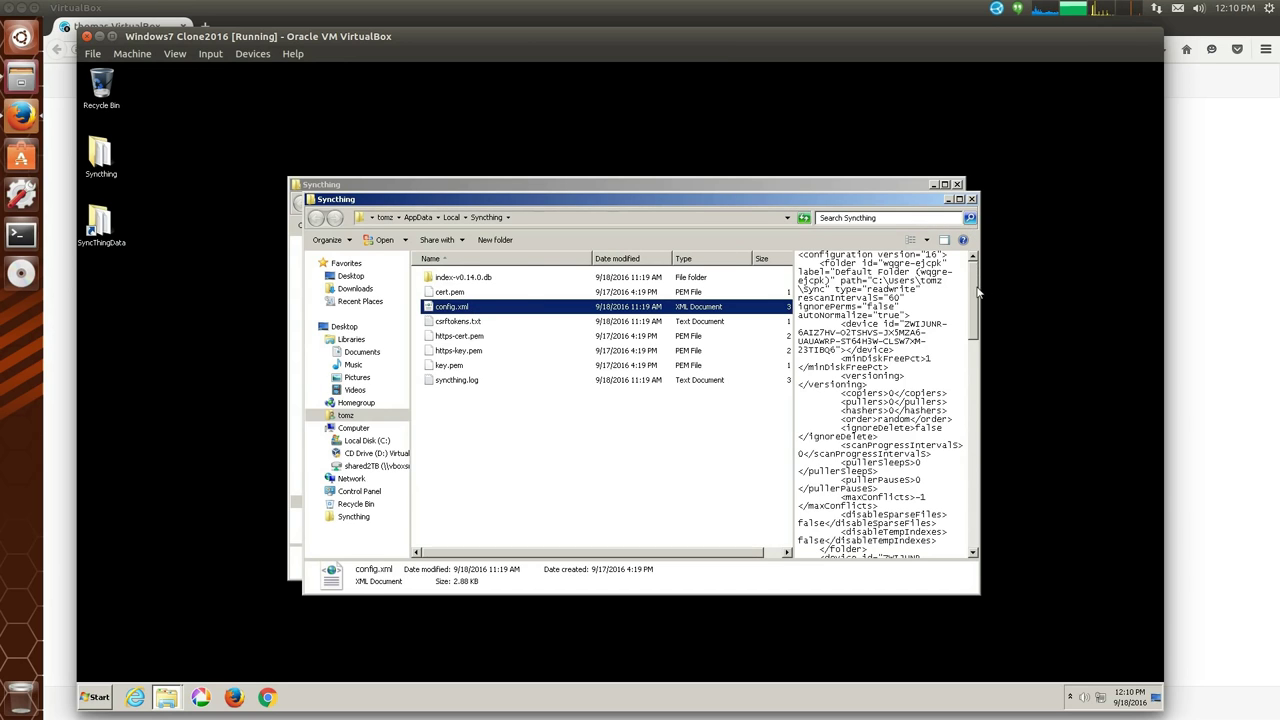
{"action": "left_click_drag", "start_coordinate": [977, 292], "coordinate": [975, 490]}
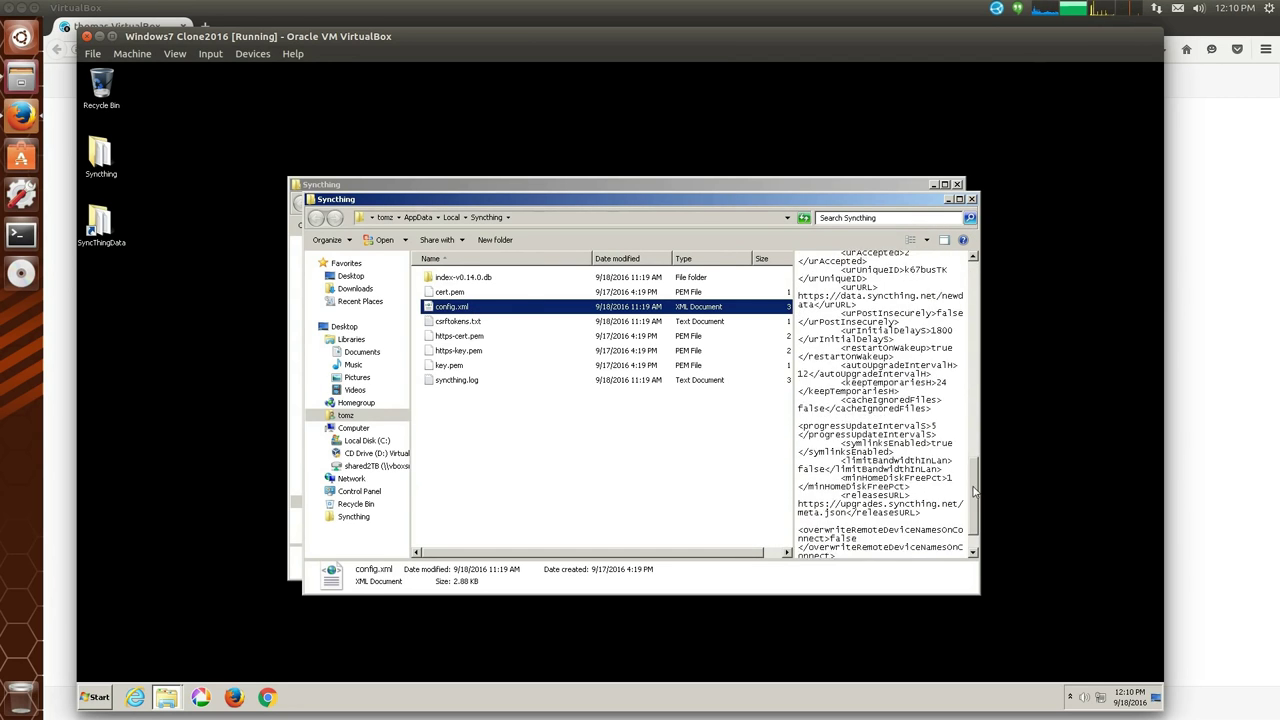
{"action": "left_click", "coordinate": [972, 199]}
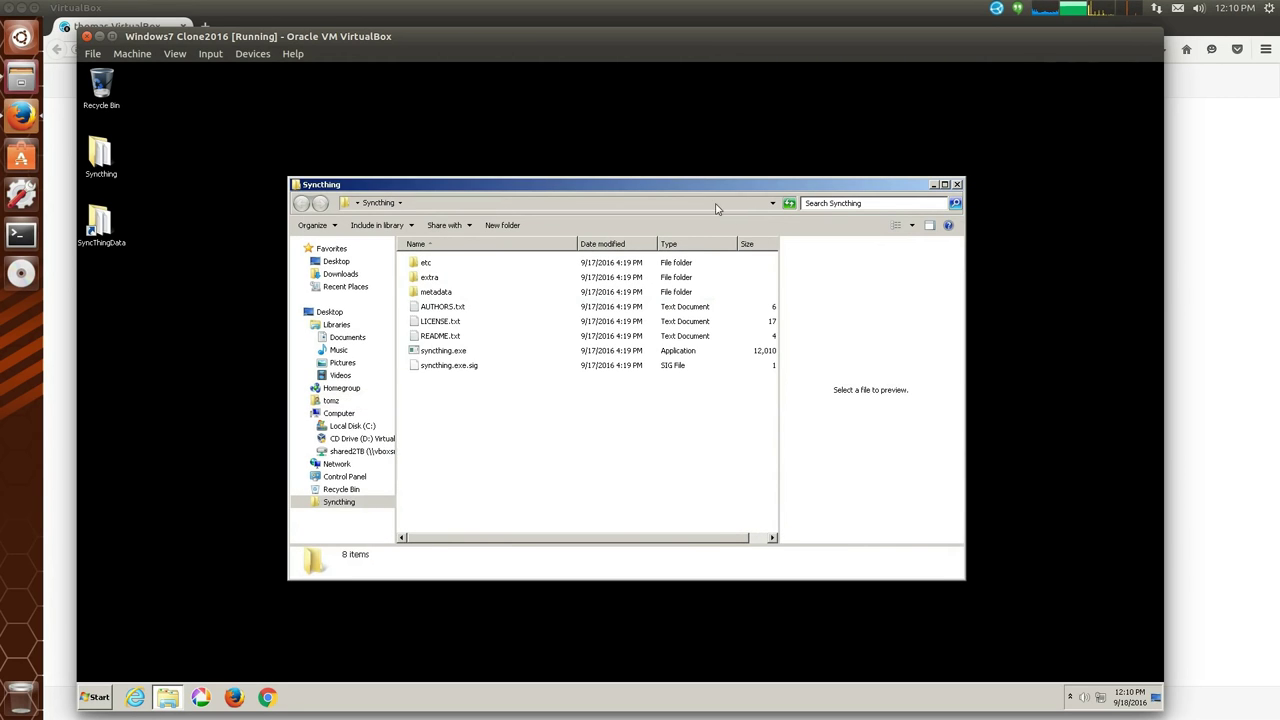
Launch syncthing.exe from the Syncthing folder on the Windows 7 machine
{"action": "double_click", "coordinate": [467, 357]}
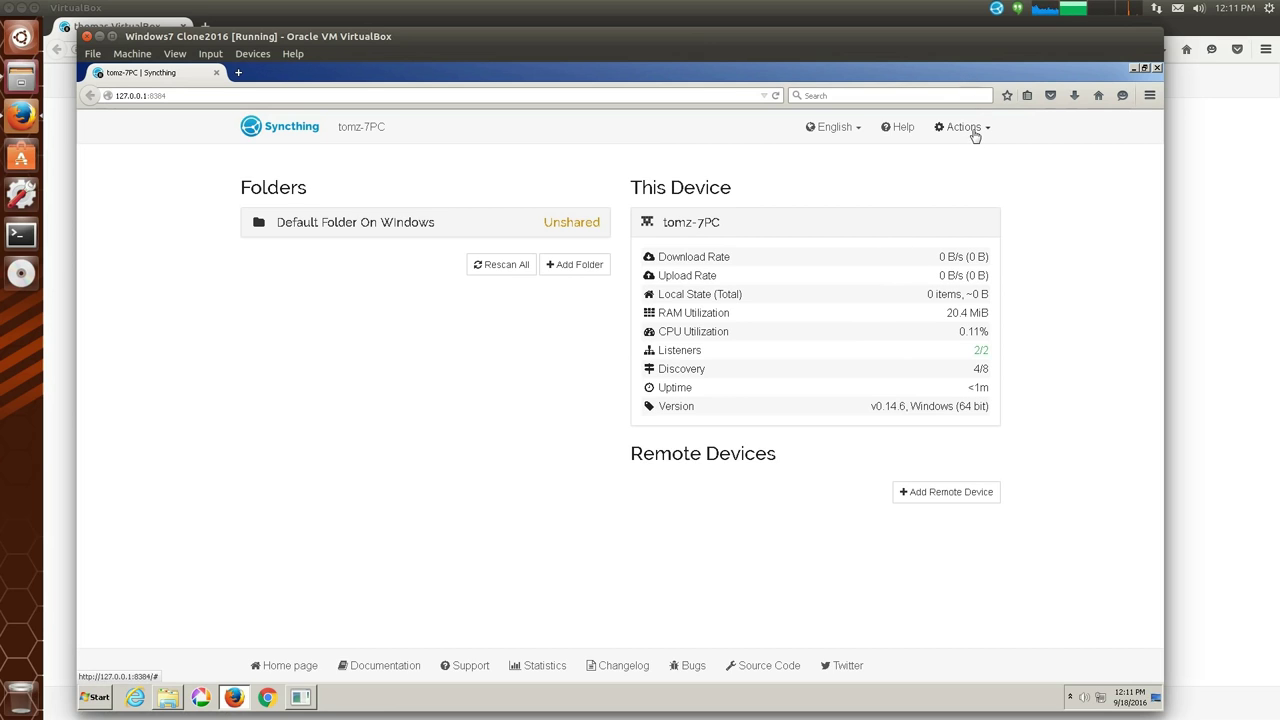
Open a Windows command prompt and run ipconfig to look up the machine's IP address
{"action": "left_click", "coordinate": [103, 700]}
{"action": "left_click", "coordinate": [136, 669]}
{"action": "type", "text": "cmd"}
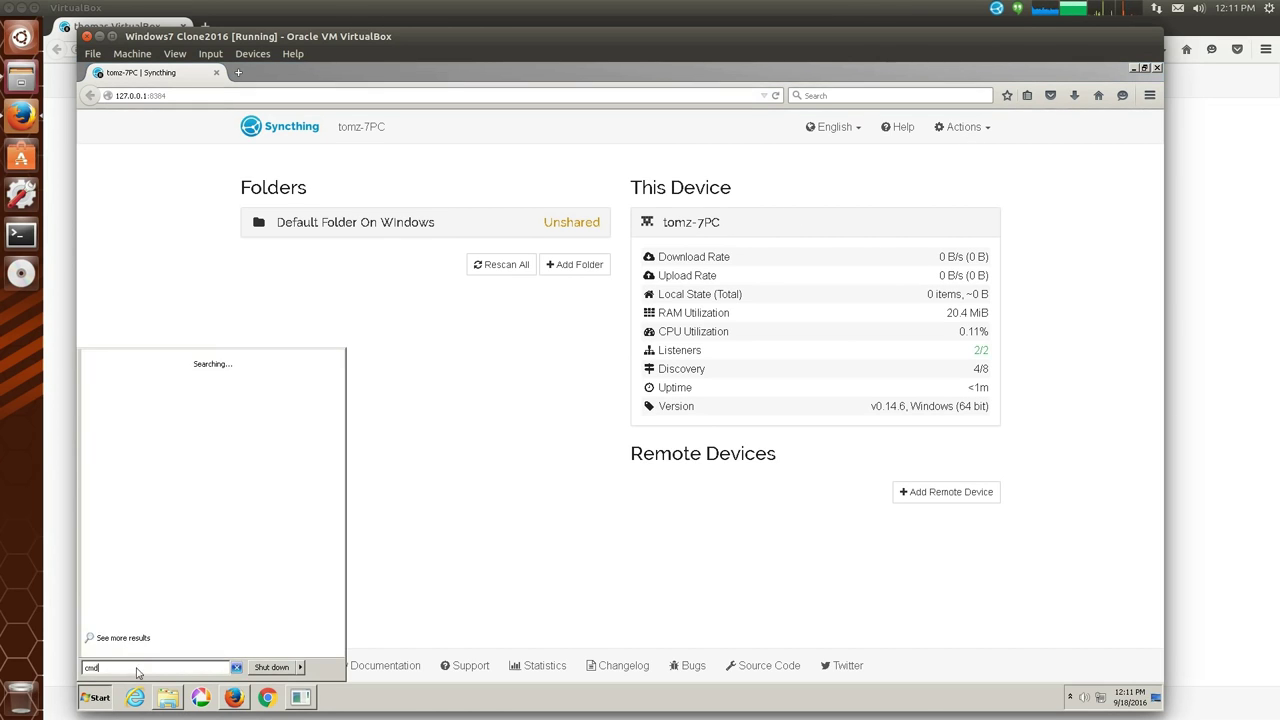
{"action": "key", "text": "Return"}
{"action": "type", "text": "ipcofig"}
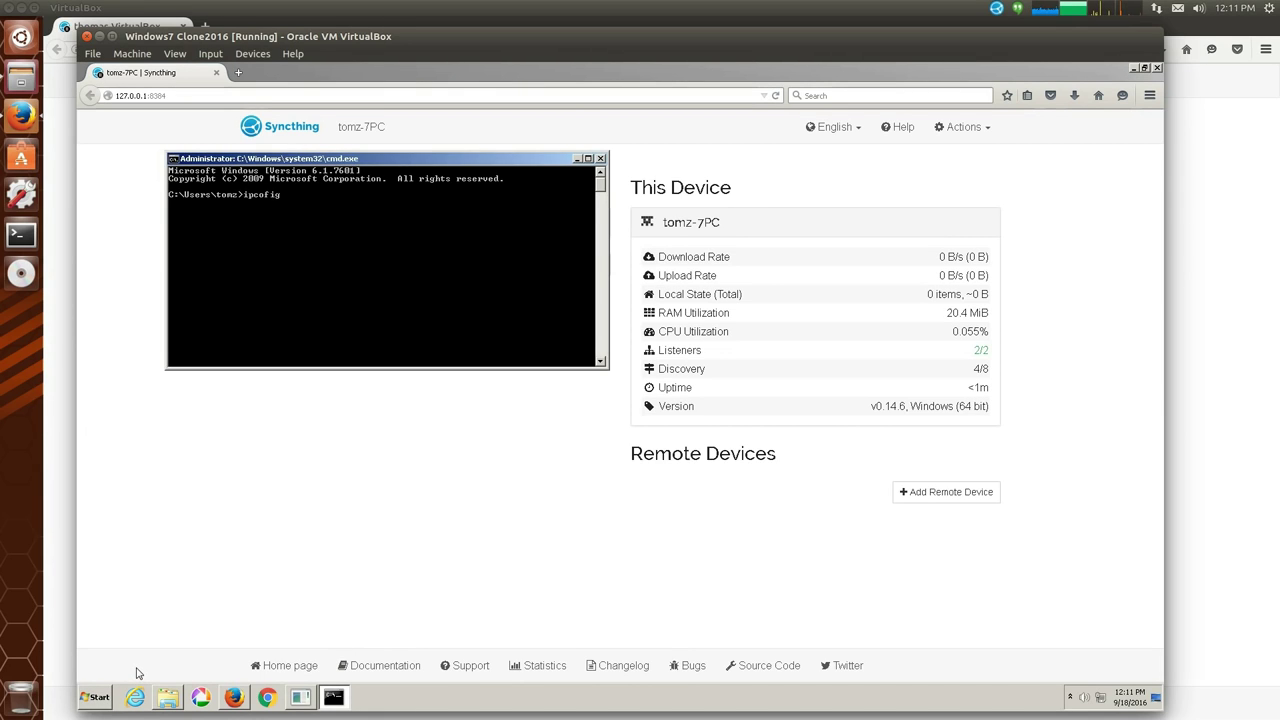
{"action": "key", "text": "Return"}
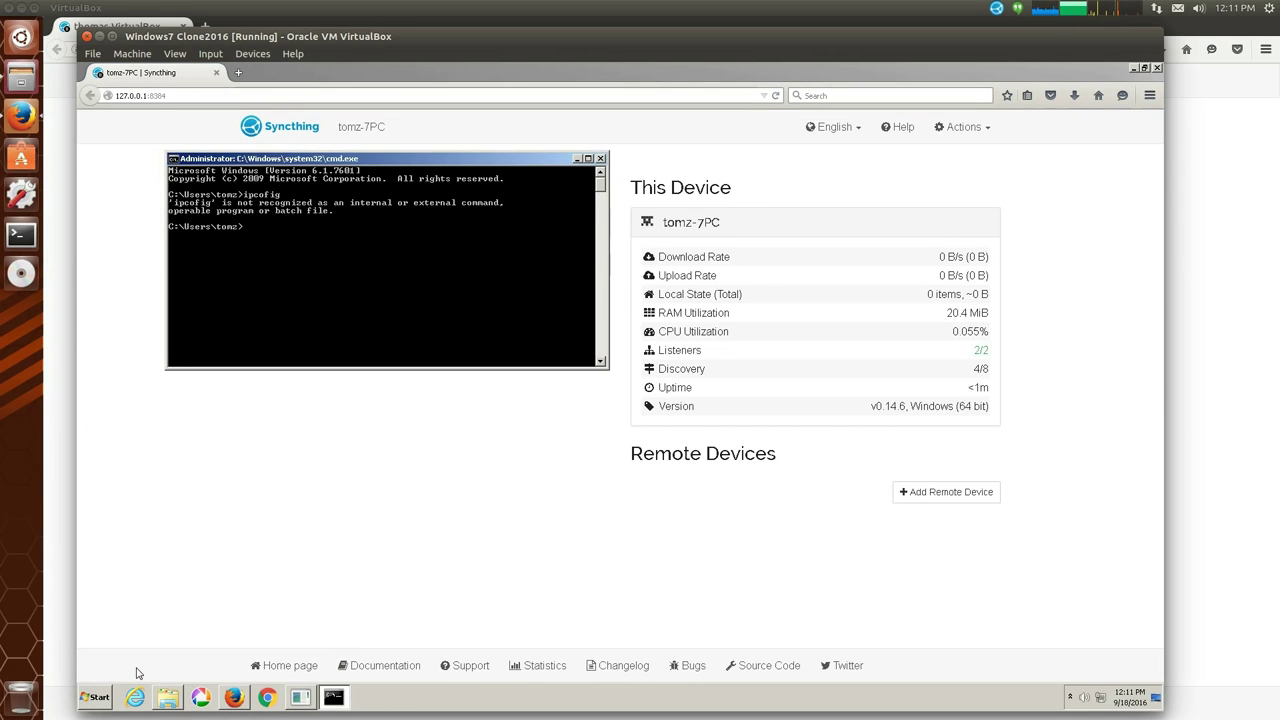
{"action": "type", "text": "ipconfig"}
{"action": "key", "text": "Return"}
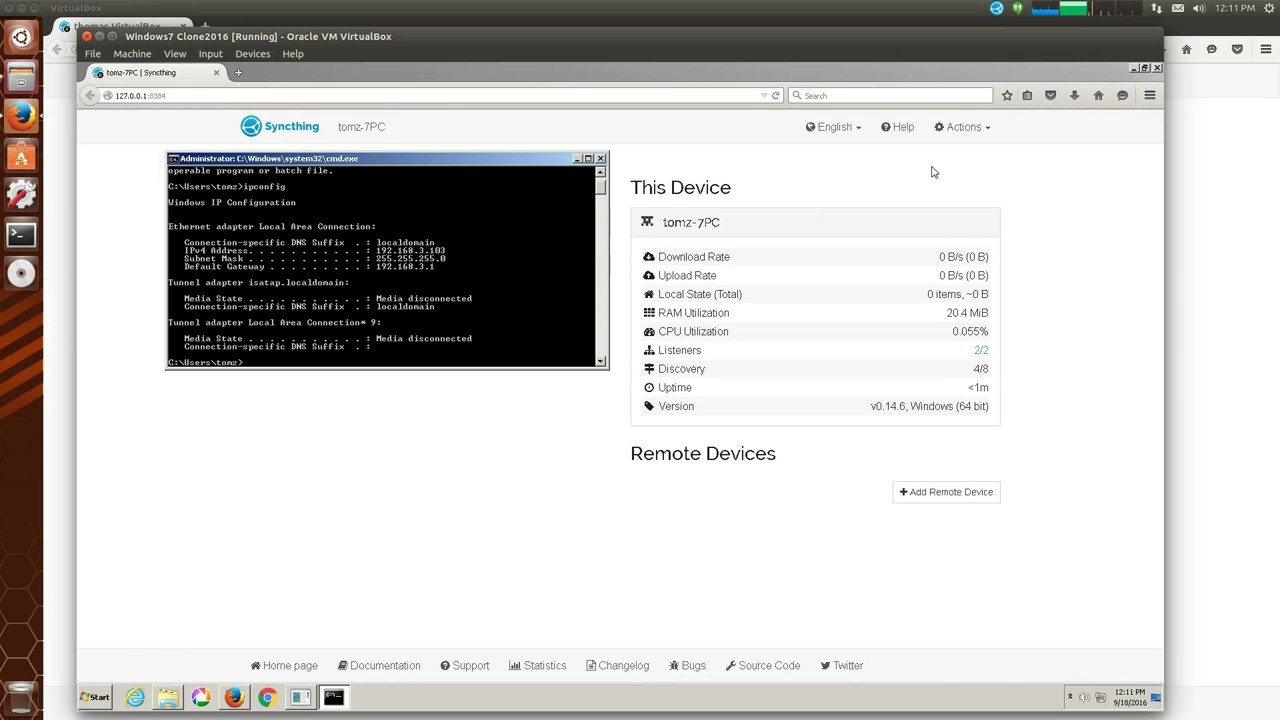
Copy the machine's IPv4 address from the ipconfig output in the command prompt
{"action": "right_click", "coordinate": [387, 262]}
{"action": "left_click", "coordinate": [400, 268]}
{"action": "left_click_drag", "start_coordinate": [377, 247], "coordinate": [446, 257]}
{"action": "key", "text": "Return"}
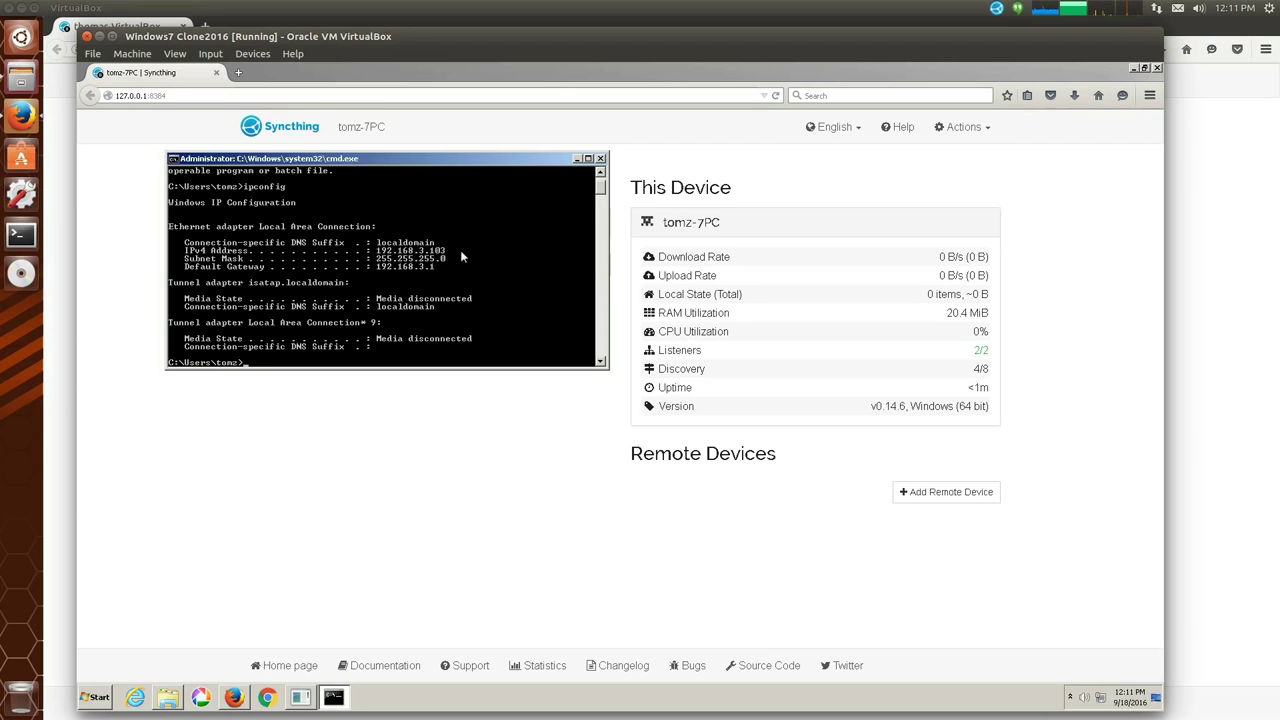
In the Windows Syncthing settings, change the GUI listen address to 192.168.3.103:8384 and save
{"action": "left_click", "coordinate": [952, 138]}
{"action": "left_click", "coordinate": [966, 160]}
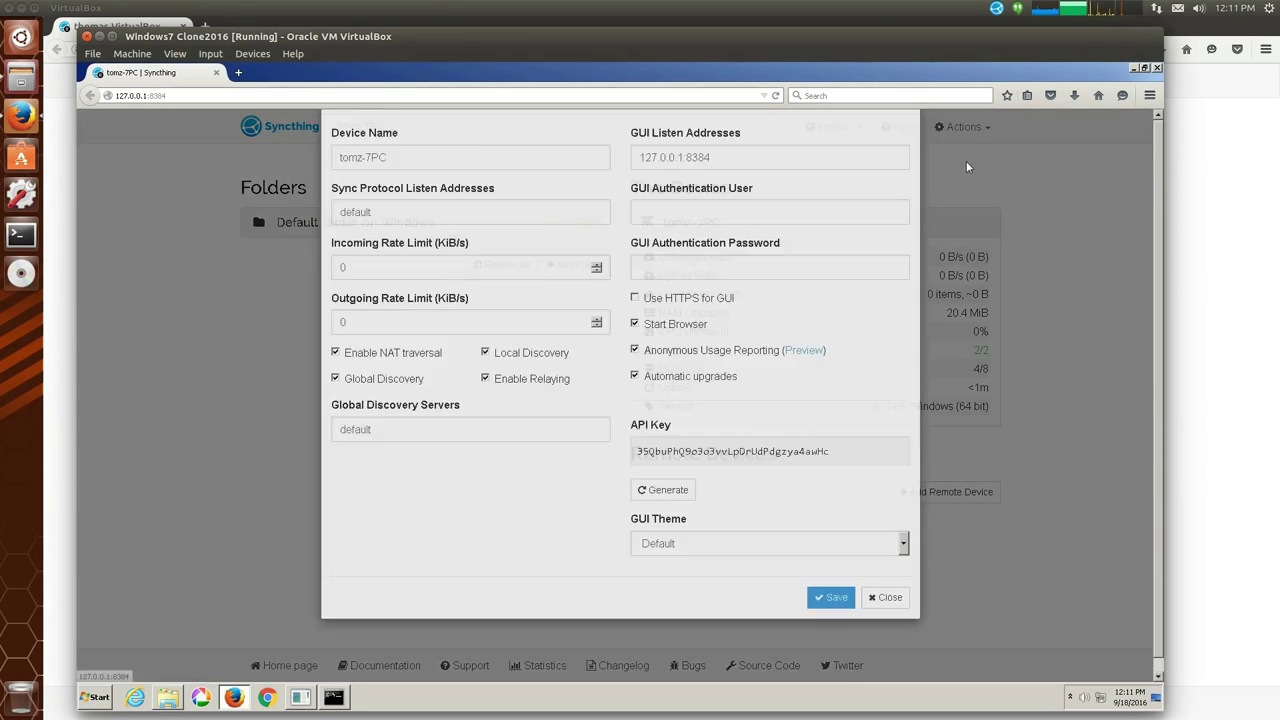
{"action": "left_click", "coordinate": [728, 215]}
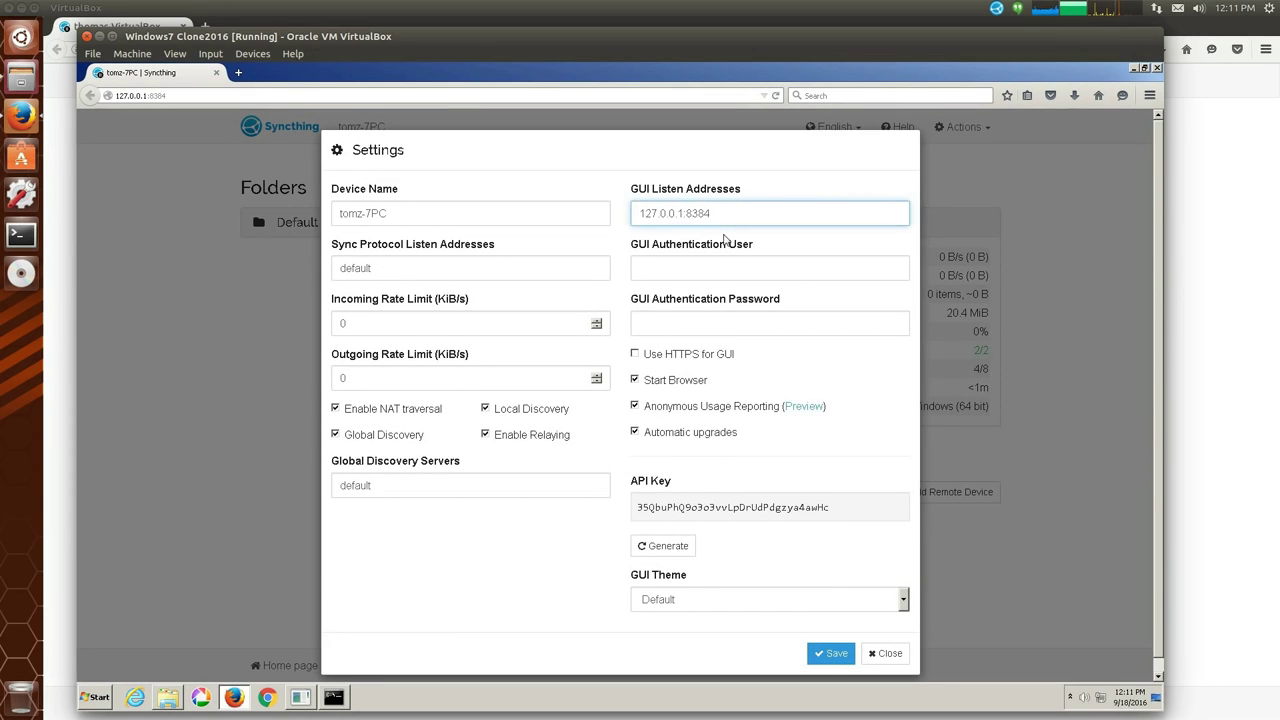
{"action": "key", "text": "shift+Right"}
{"action": "key", "text": "shift+Right"}
{"action": "key", "text": "shift+Right"}
{"action": "key", "text": "shift+Right"}
{"action": "key", "text": "shift+Right"}
{"action": "key", "text": "shift+Right"}
{"action": "key", "text": "shift+Right"}
{"action": "key", "text": "shift+Right"}
{"action": "key", "text": "shift+Right"}
{"action": "type", "text": "192.168.3.103"}
{"action": "left_click", "coordinate": [834, 654]}
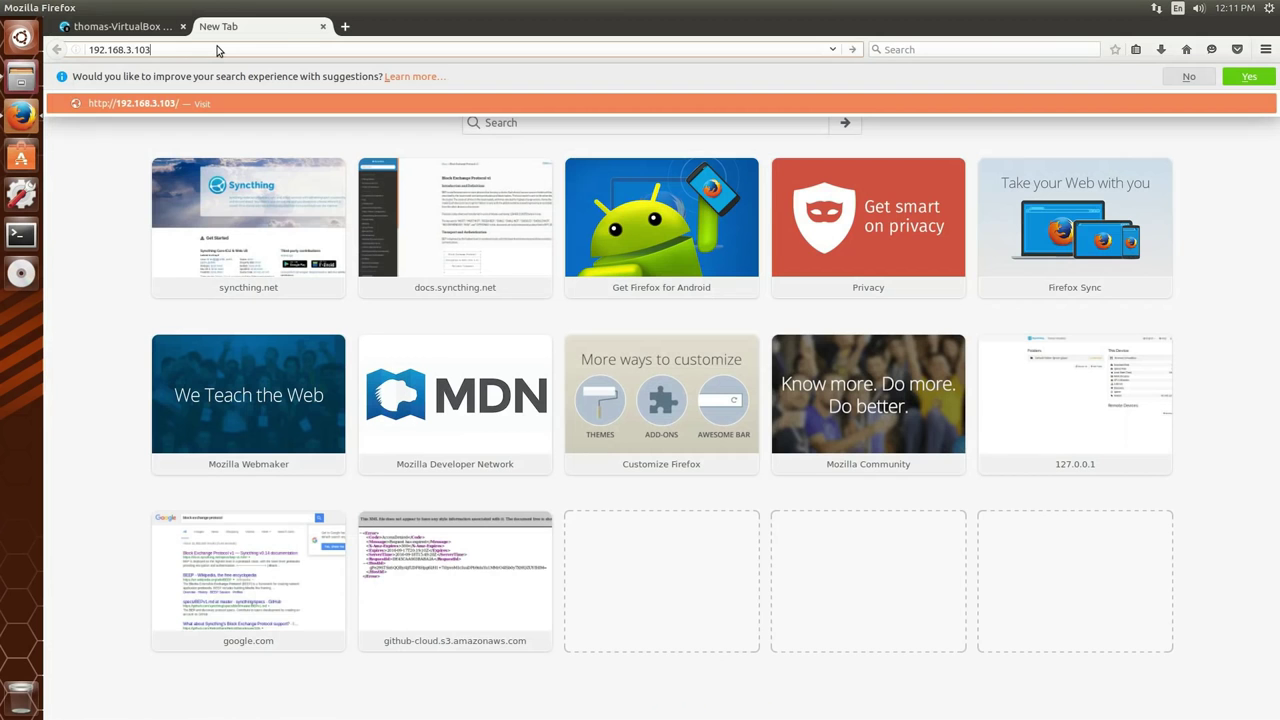
In Firefox on Ubuntu, load 192.168.3.103:8384 and compare the Windows Syncthing page with the local one
{"action": "type", "text": ":834"}
{"action": "key", "text": "BackSpace"}
{"action": "type", "text": "84"}
{"action": "key", "text": "Return"}
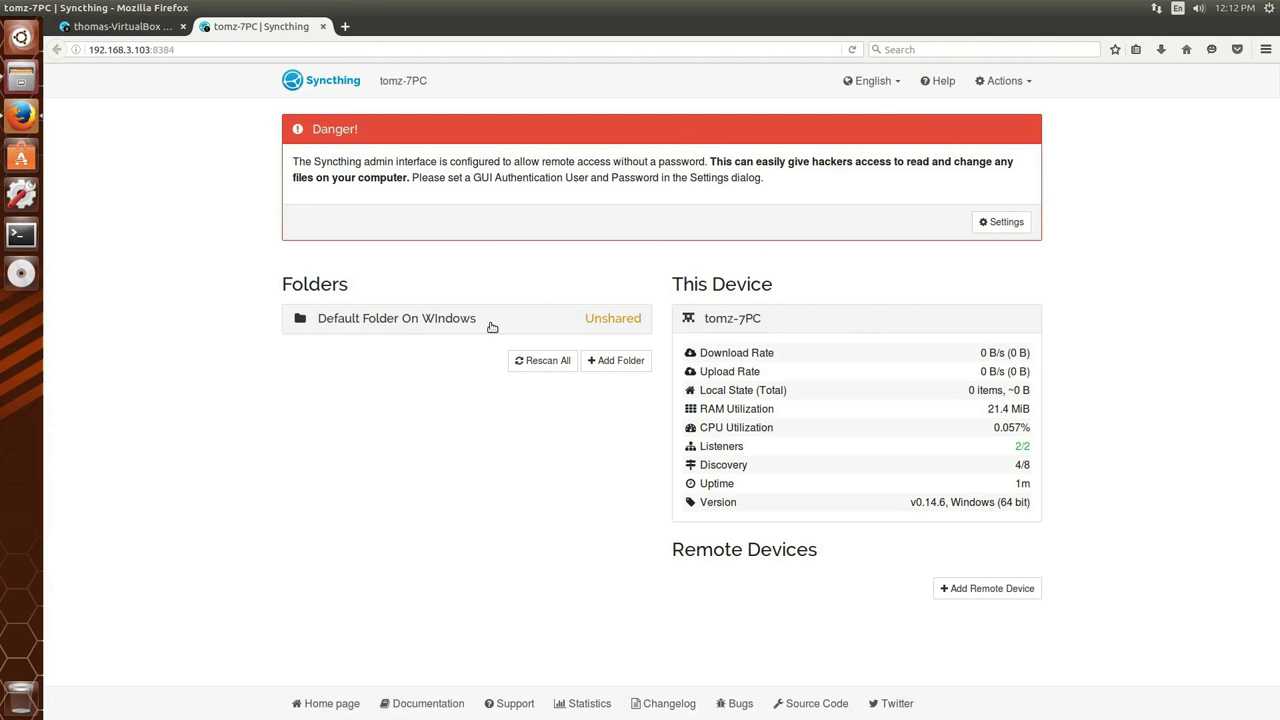
{"action": "left_click", "coordinate": [150, 27]}
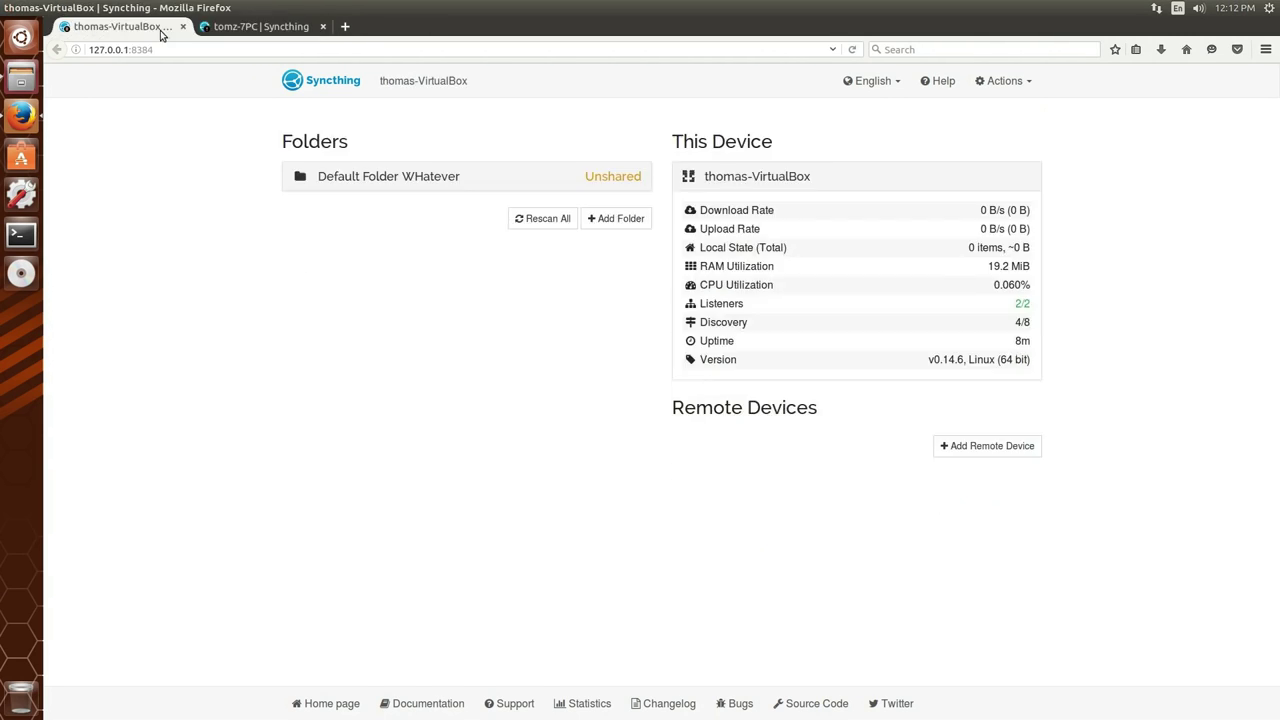
{"action": "left_click", "coordinate": [235, 29]}
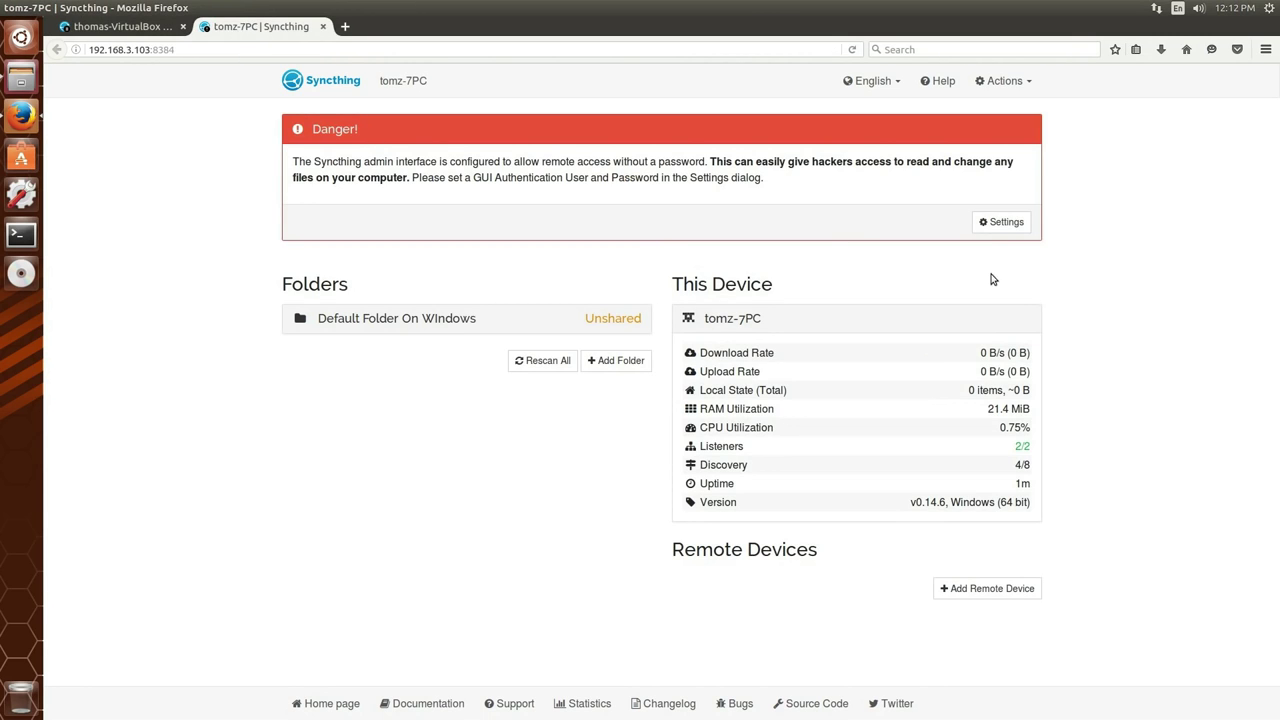
Show the Windows machine's Syncthing device ID and copy it to the clipboard
{"action": "left_click", "coordinate": [1010, 83]}
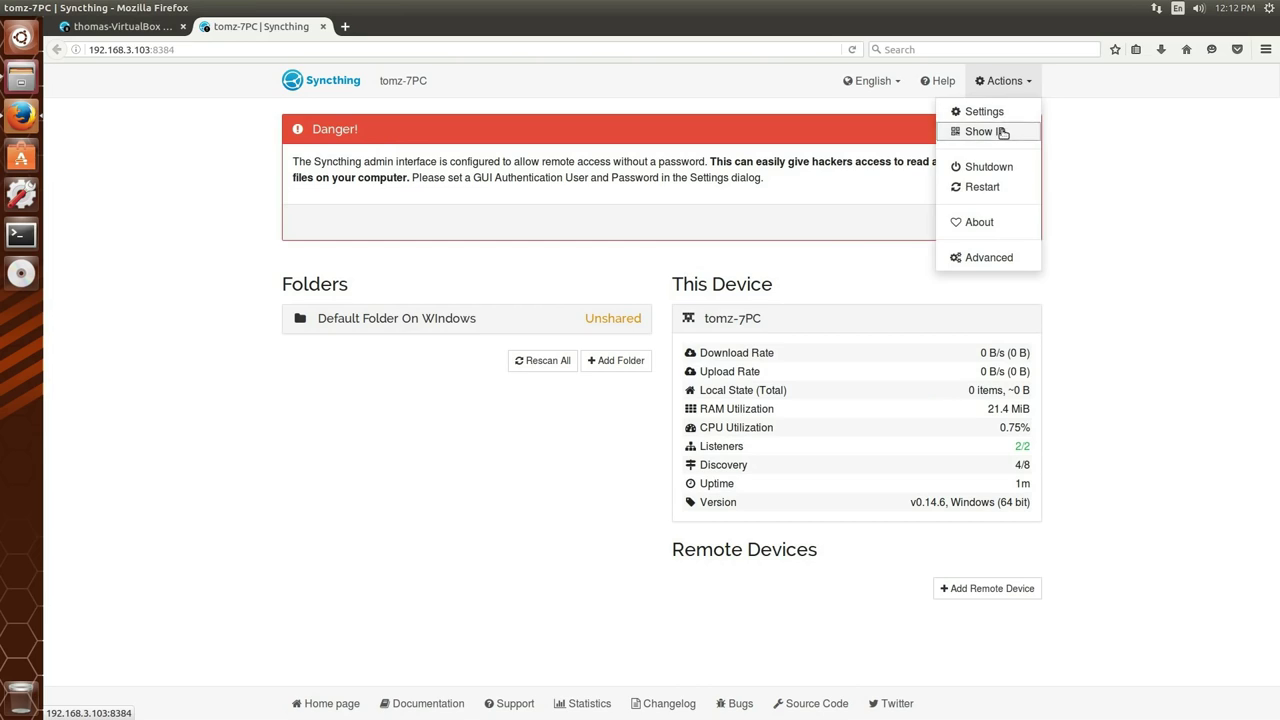
{"action": "left_click", "coordinate": [1000, 131]}
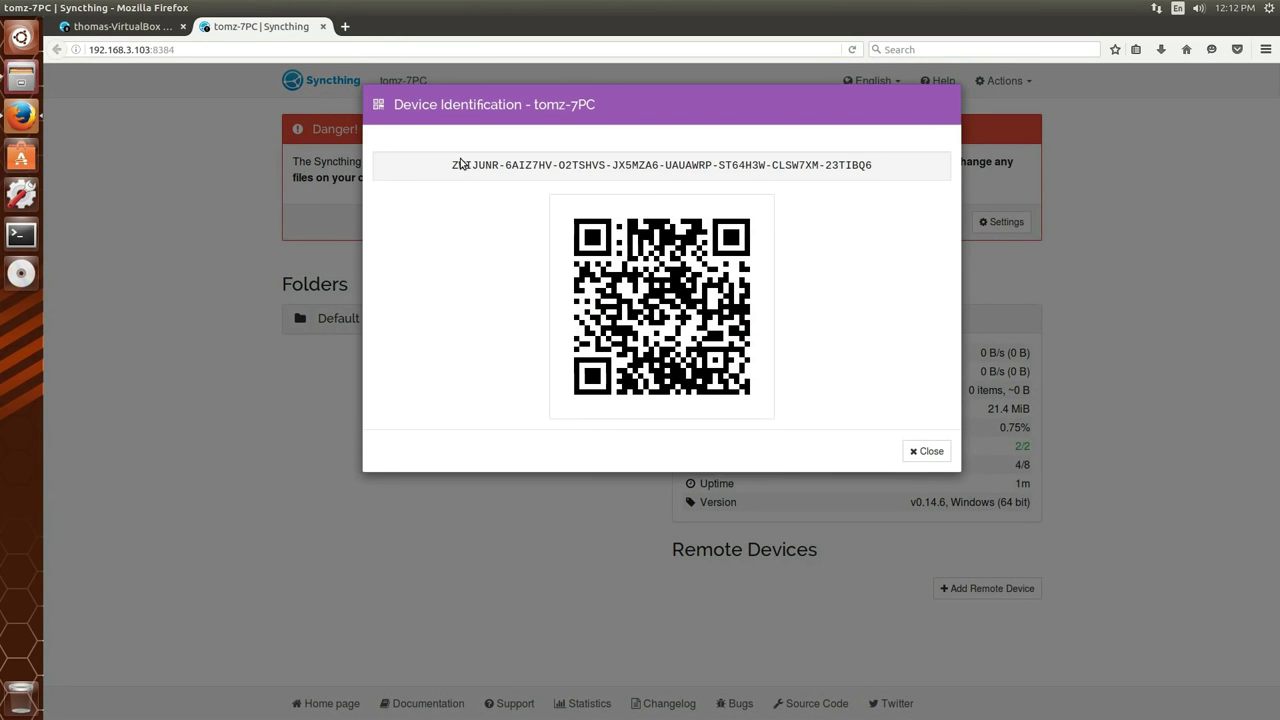
{"action": "left_click_drag", "start_coordinate": [452, 166], "coordinate": [886, 171]}
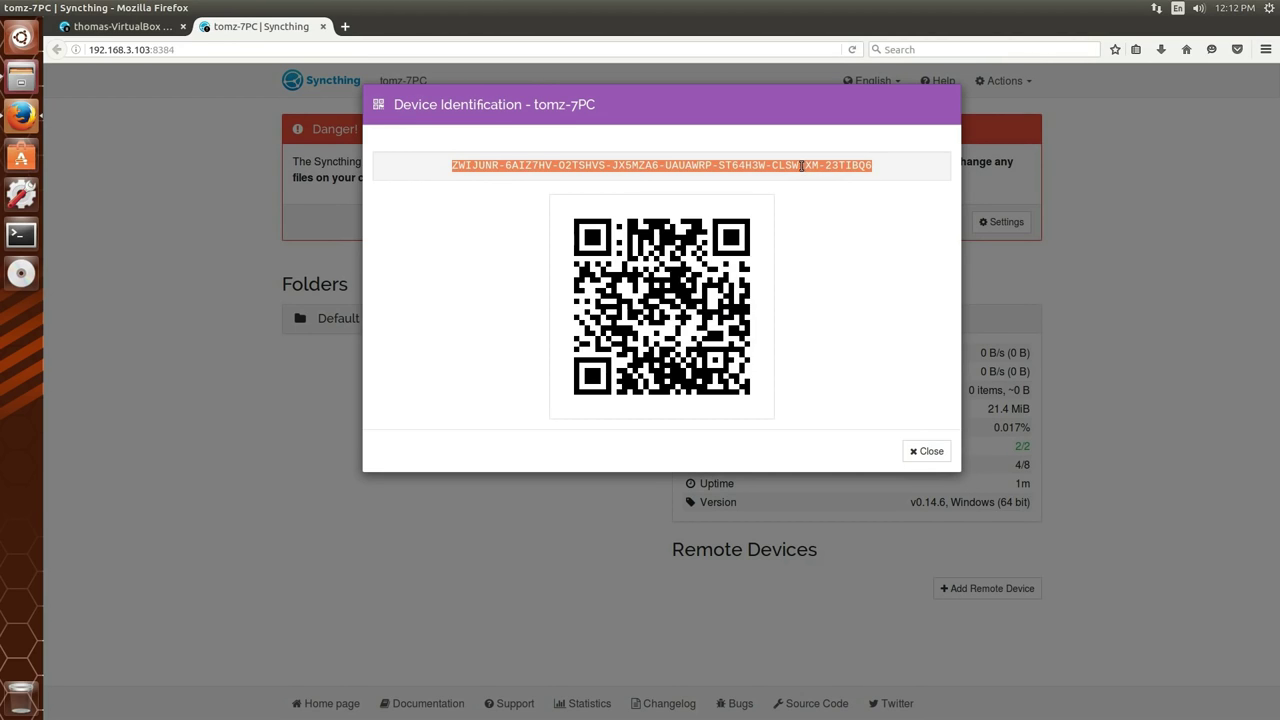
{"action": "right_click", "coordinate": [801, 166]}
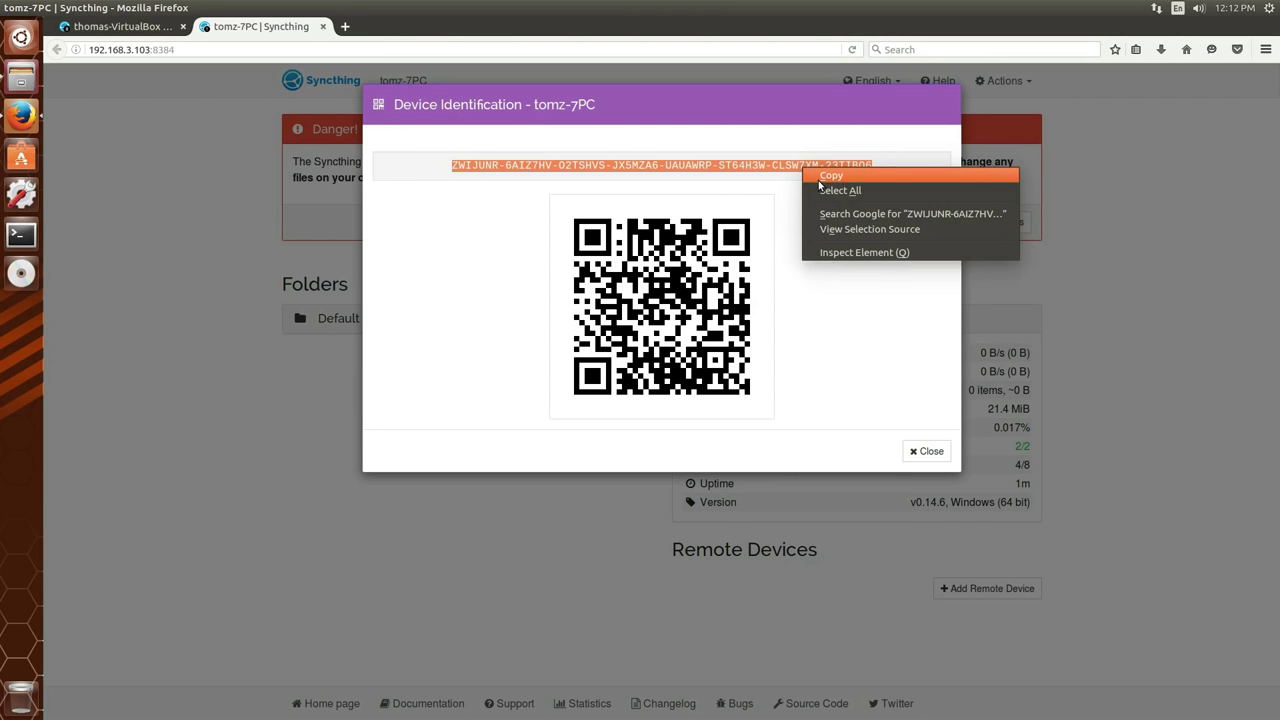
{"action": "left_click", "coordinate": [830, 176]}
On the Ubuntu Syncthing page, start adding a remote device with the copied device ID and the name Window 7 VBOX
{"action": "left_click", "coordinate": [179, 32]}
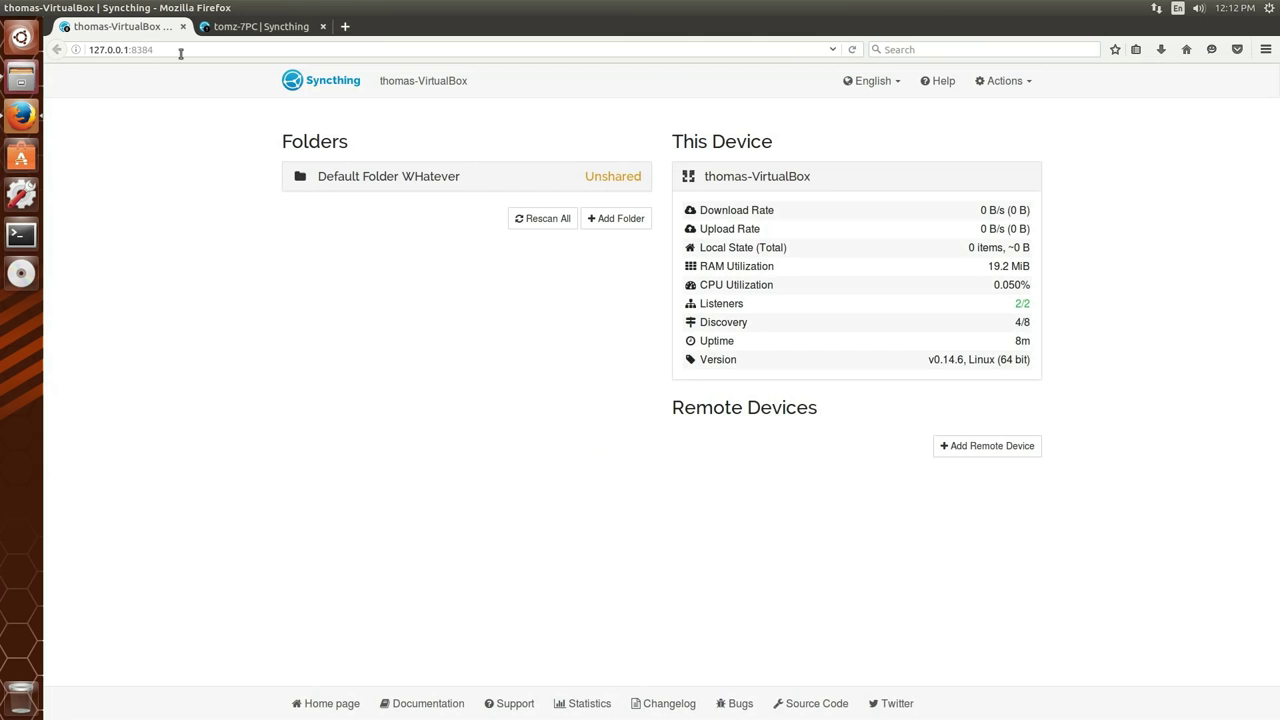
{"action": "left_click", "coordinate": [977, 445]}
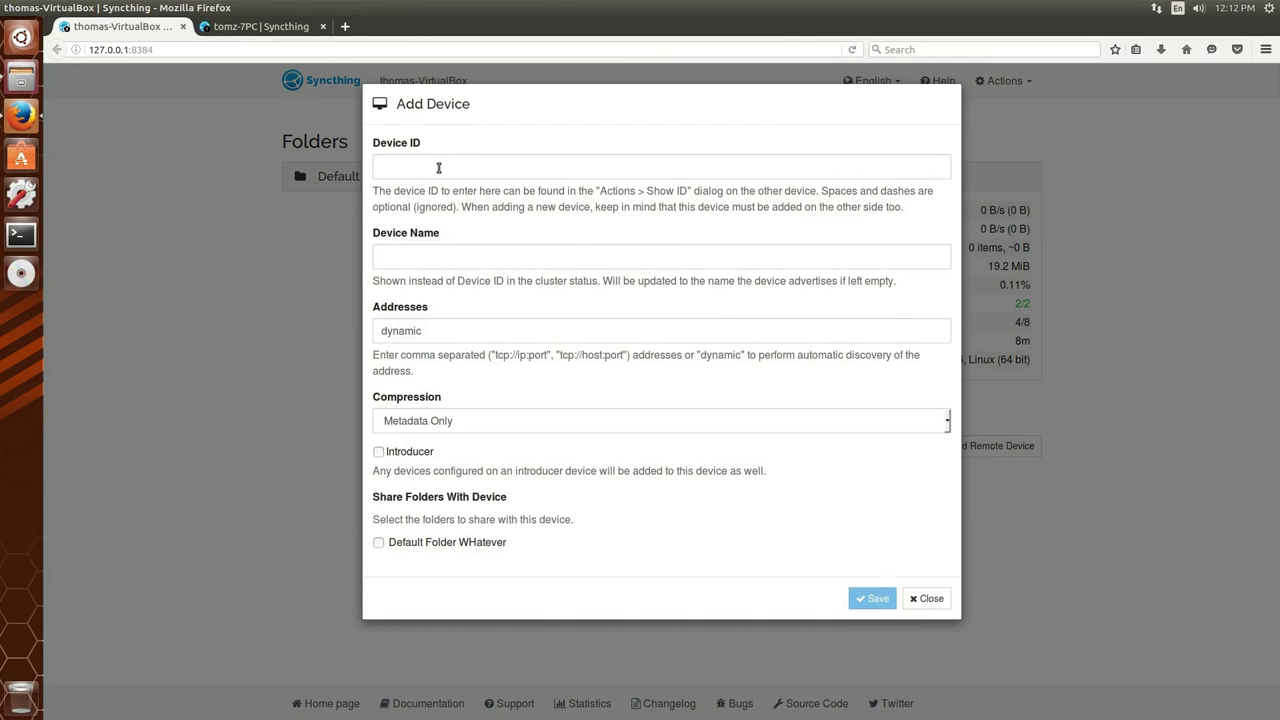
{"action": "left_click", "coordinate": [437, 164]}
{"action": "key", "text": "ctrl+v"}
{"action": "left_click", "coordinate": [459, 252]}
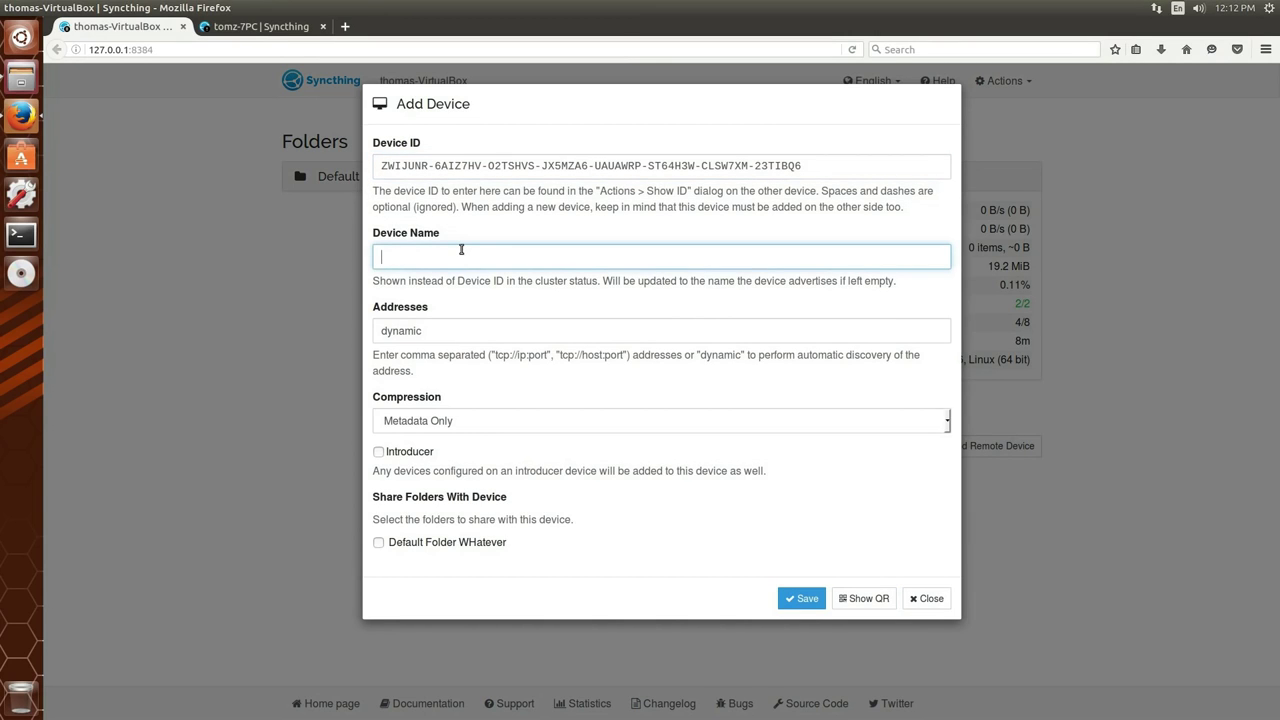
{"action": "type", "text": "Window 7 VBOX"}
{"action": "left_click", "coordinate": [457, 331]}
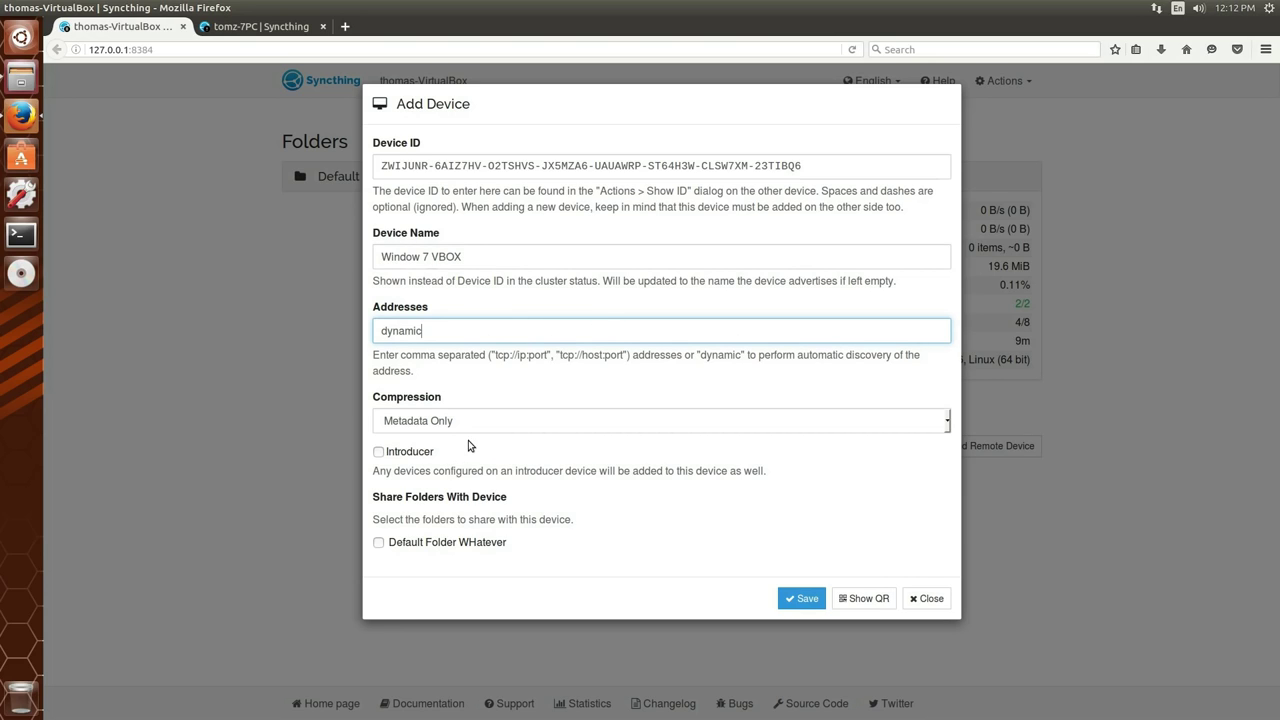
Share Default Folder WHatever with the new remote device and save it
{"action": "left_click", "coordinate": [412, 542]}
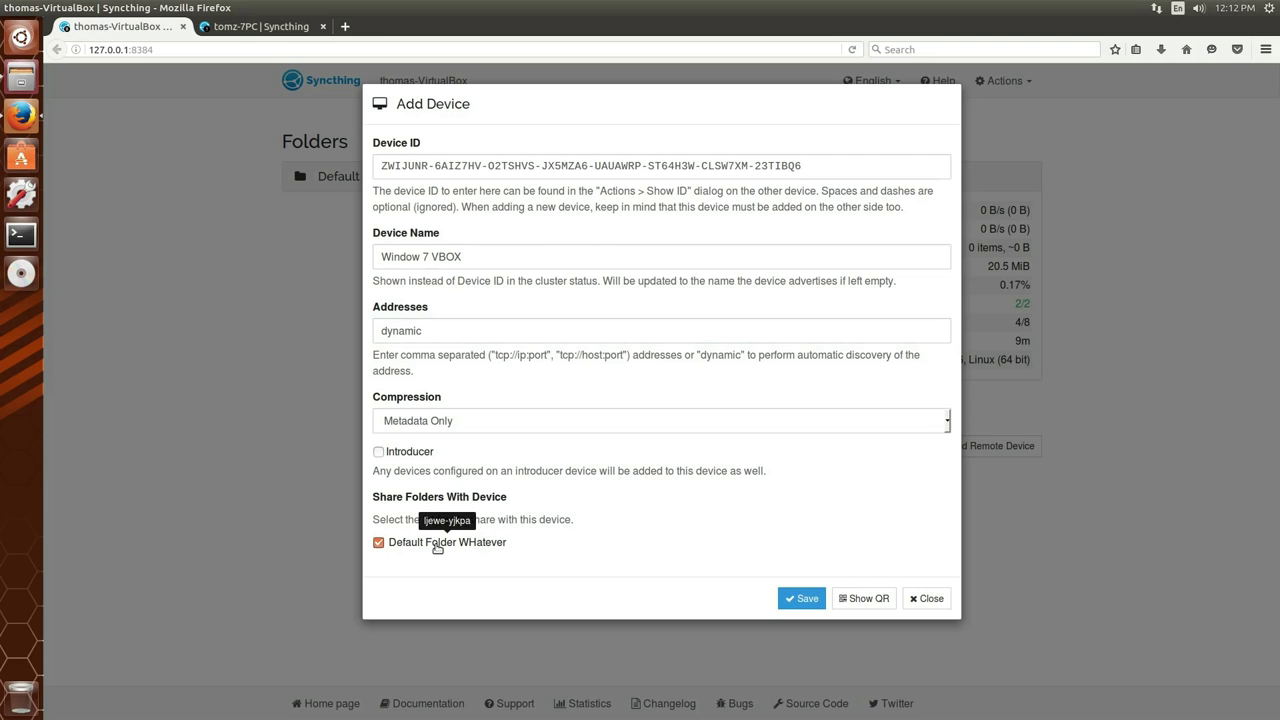
{"action": "left_click", "coordinate": [512, 257]}
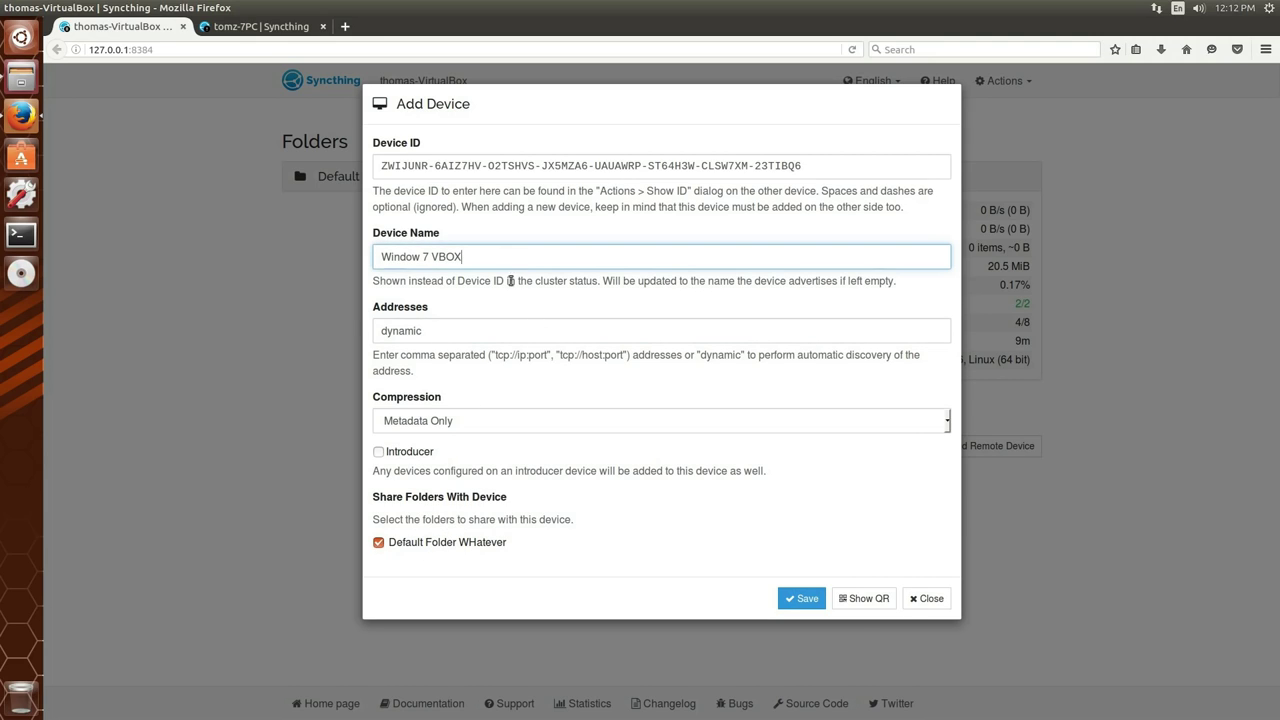
{"action": "left_click", "coordinate": [801, 600]}
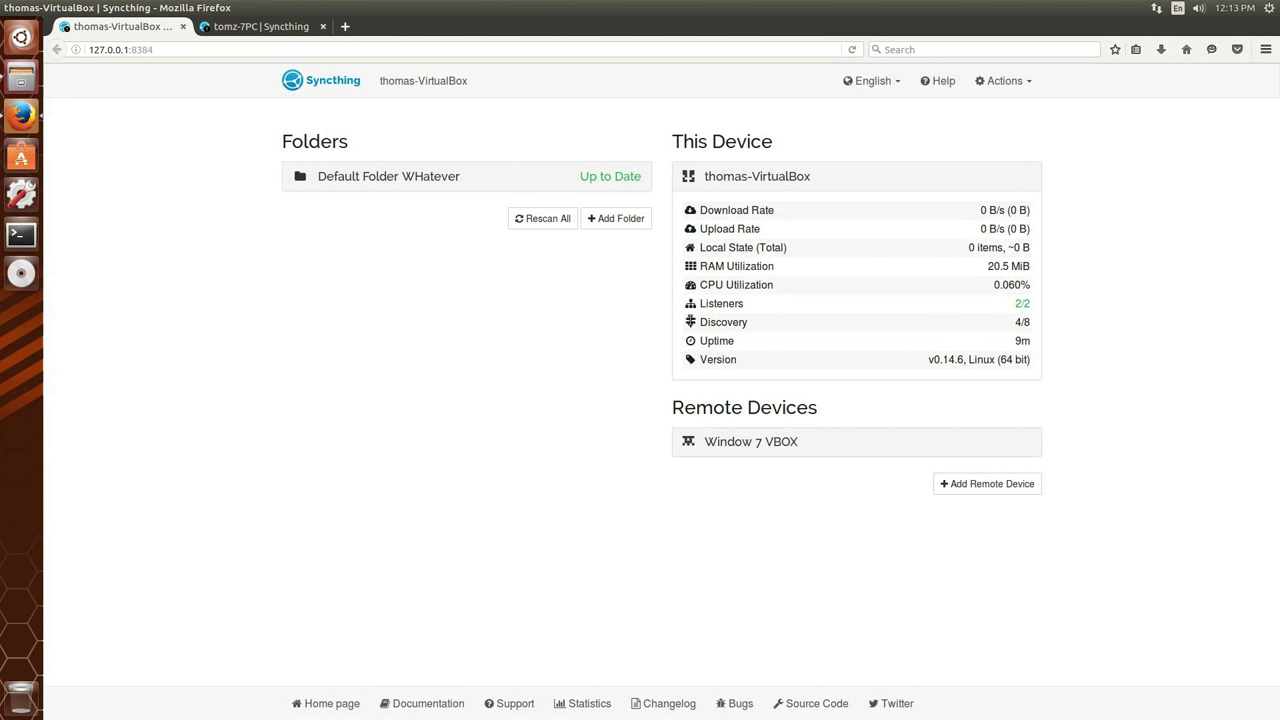
Examine the Window 7 VBOX device details, then review the device ID on the Windows Syncthing page
{"action": "left_click", "coordinate": [830, 448]}
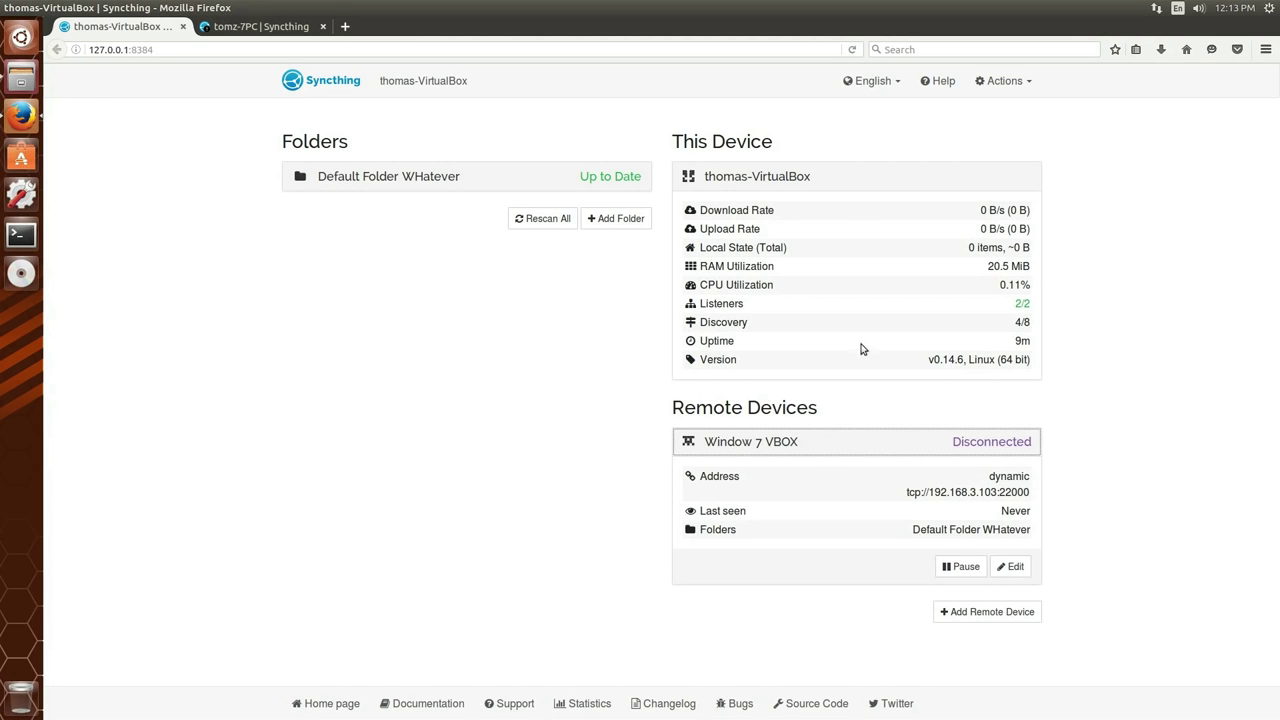
{"action": "left_click", "coordinate": [254, 32]}
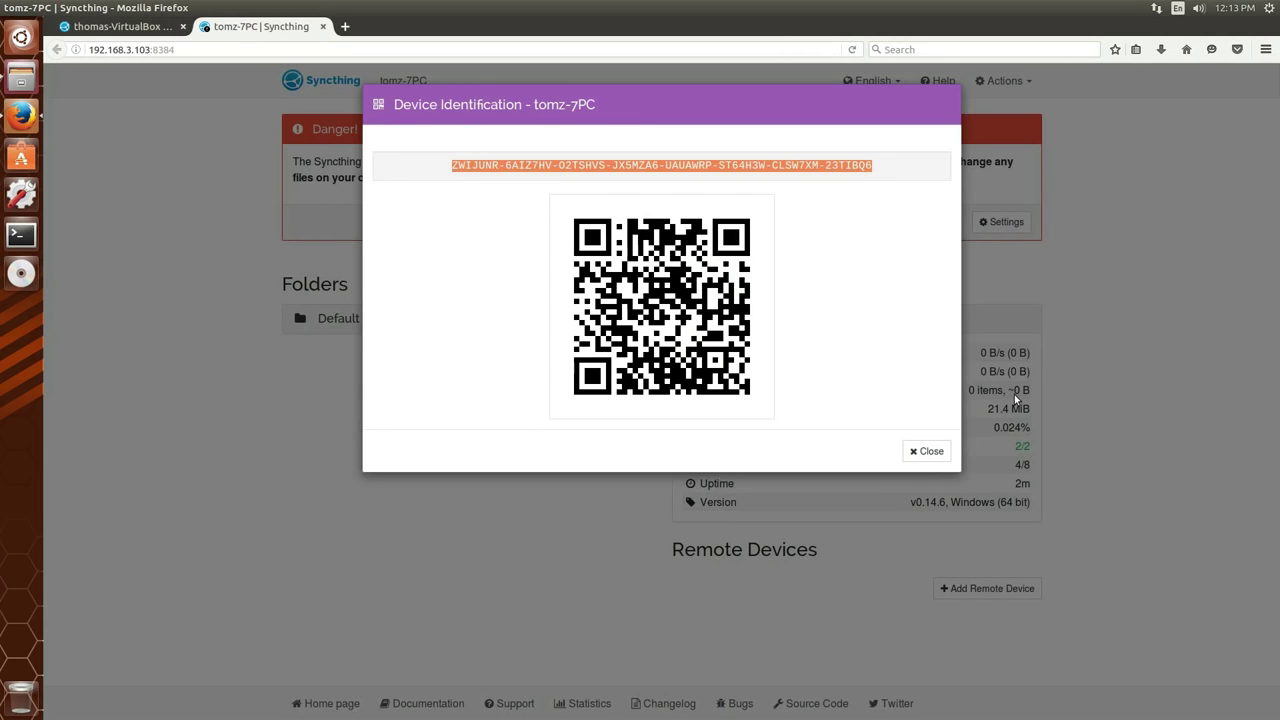
{"action": "left_click", "coordinate": [930, 451]}
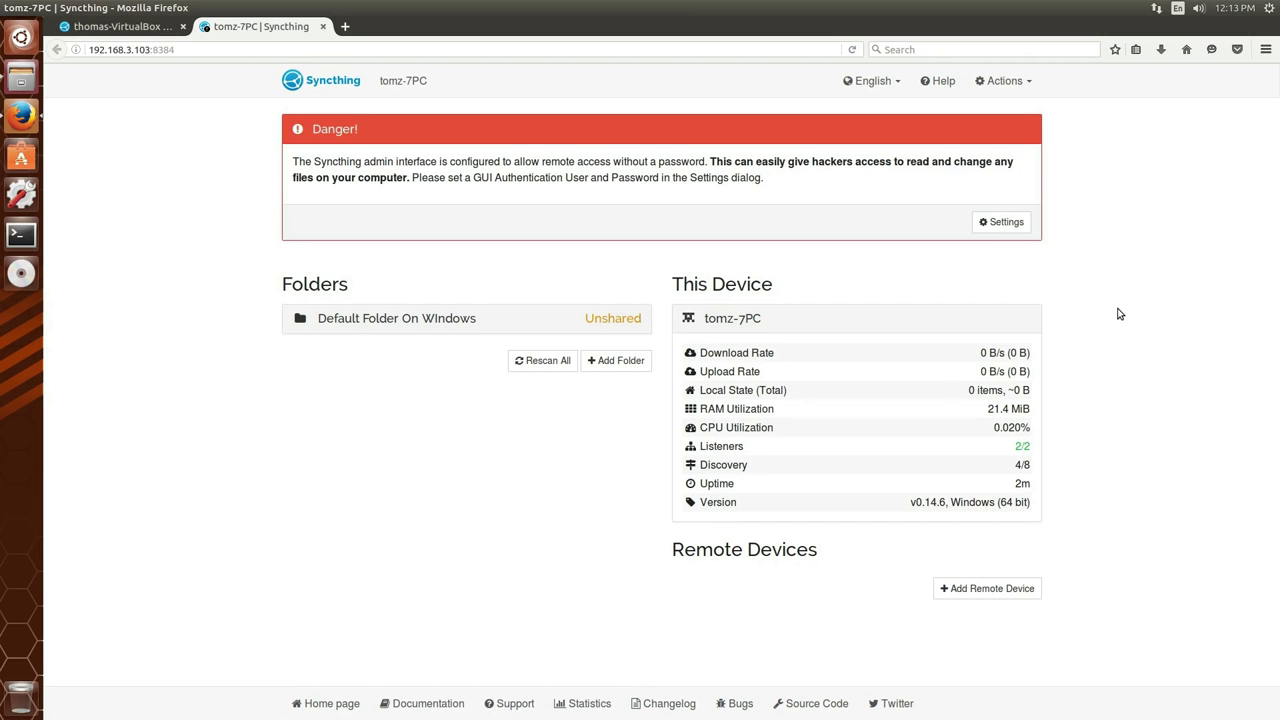
{"action": "left_click", "coordinate": [1003, 81]}
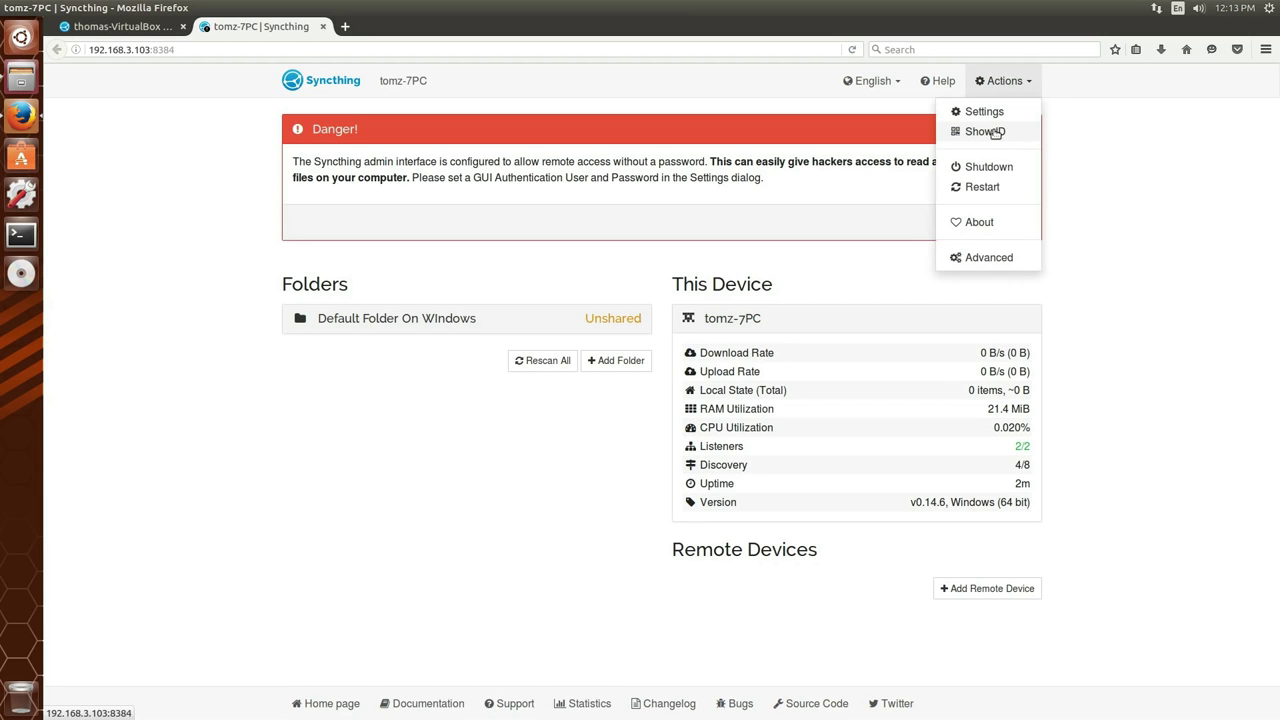
{"action": "left_click", "coordinate": [990, 132]}
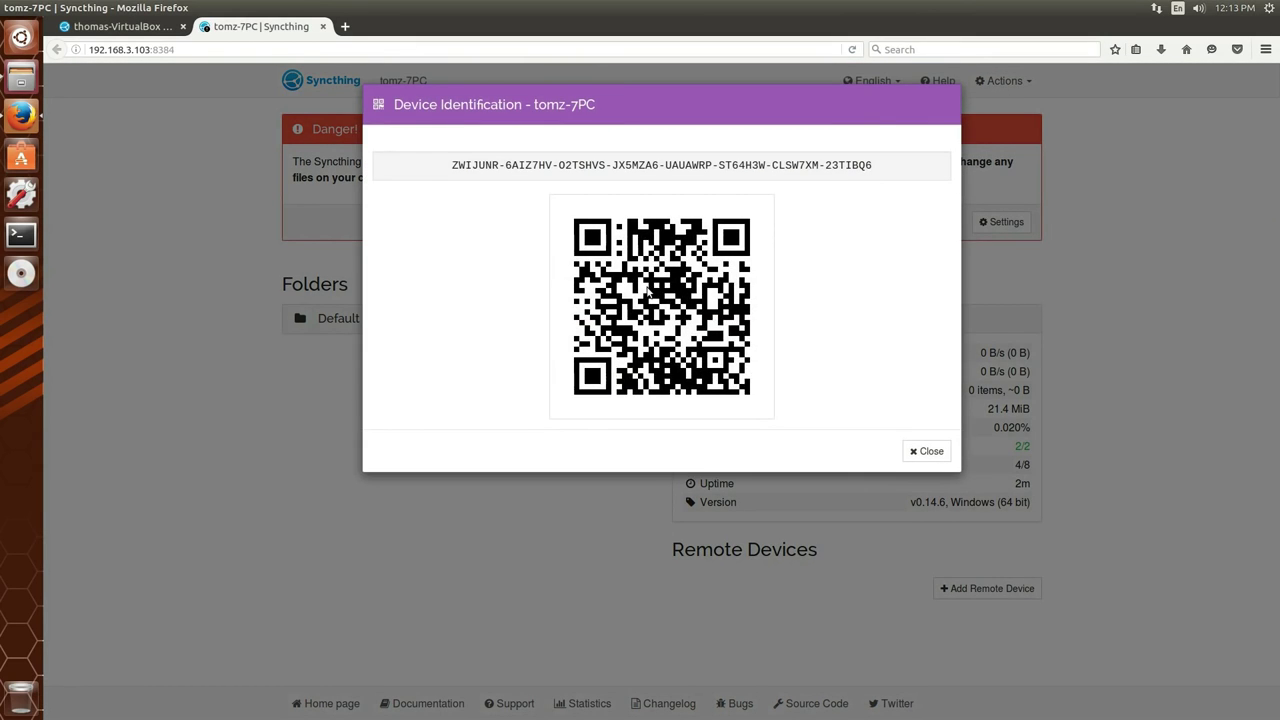
{"action": "left_click", "coordinate": [926, 451]}
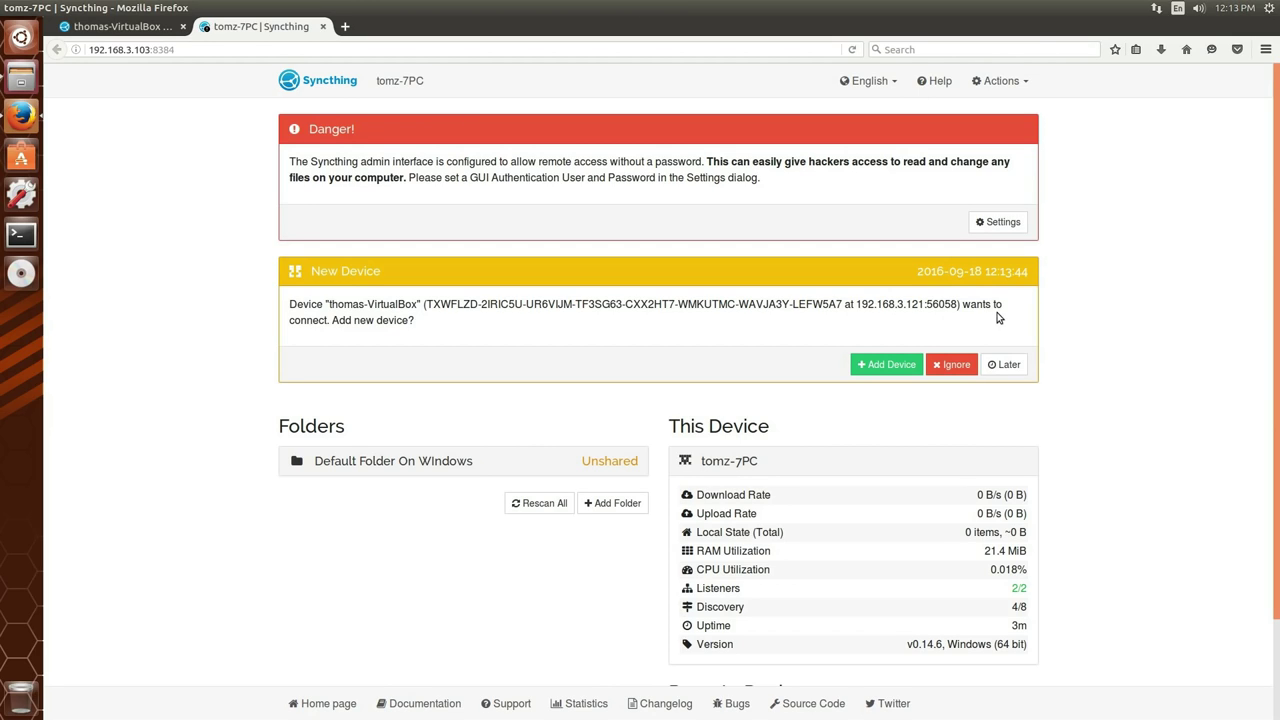
Accept the Ubuntu machine's connection request on the Windows Syncthing page, append _Linux to its device name, and save
{"action": "left_click", "coordinate": [887, 364]}
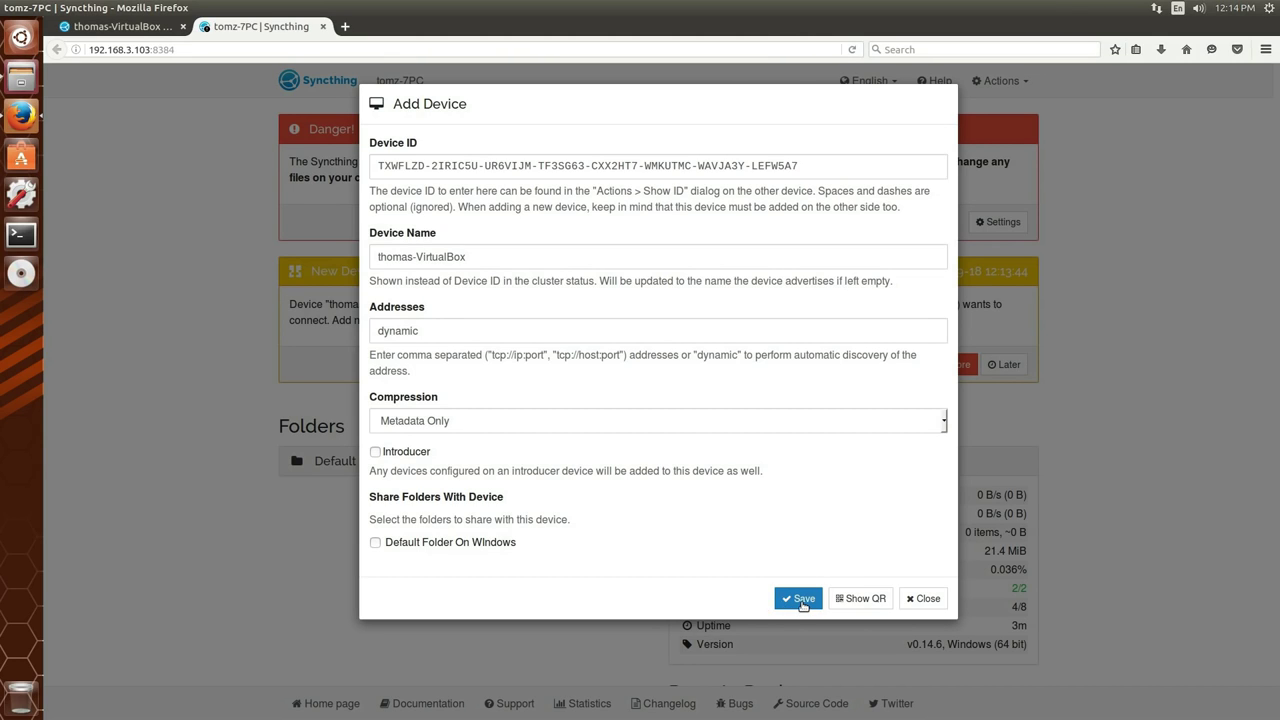
{"action": "left_click", "coordinate": [501, 257]}
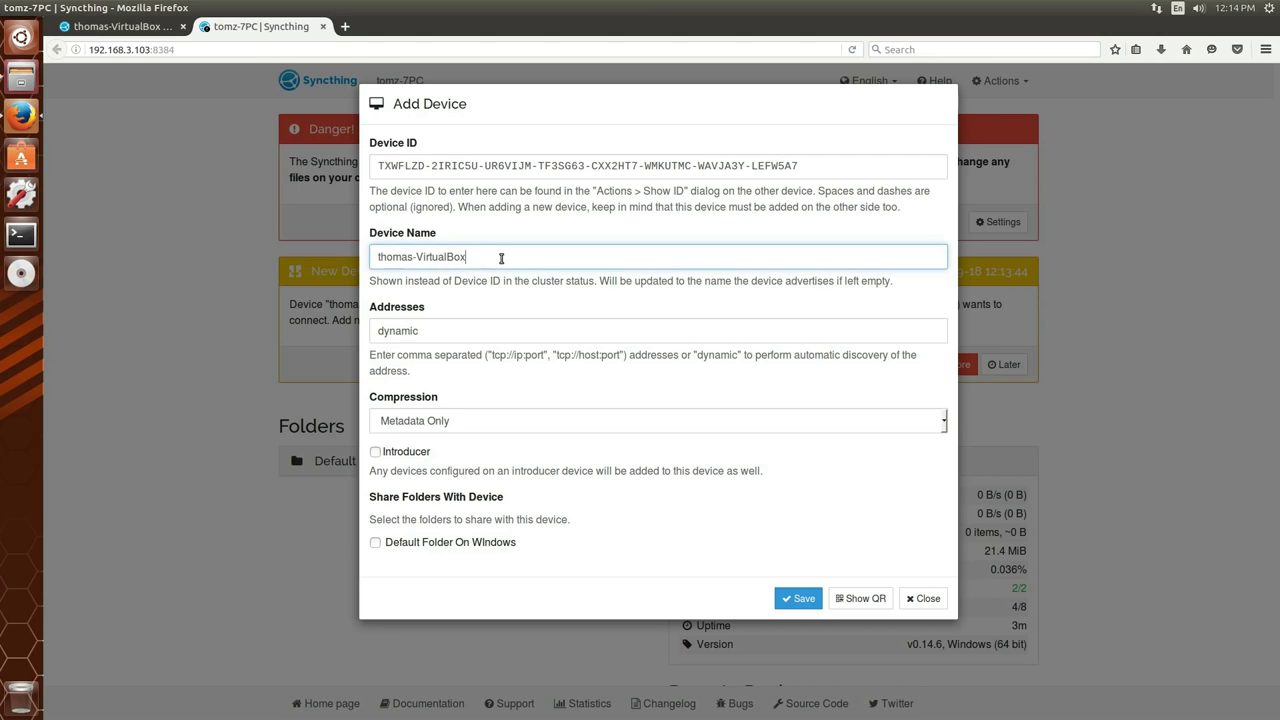
{"action": "type", "text": "_KL"}
{"action": "type", "text": "inux"}
{"action": "left_click", "coordinate": [799, 595]}
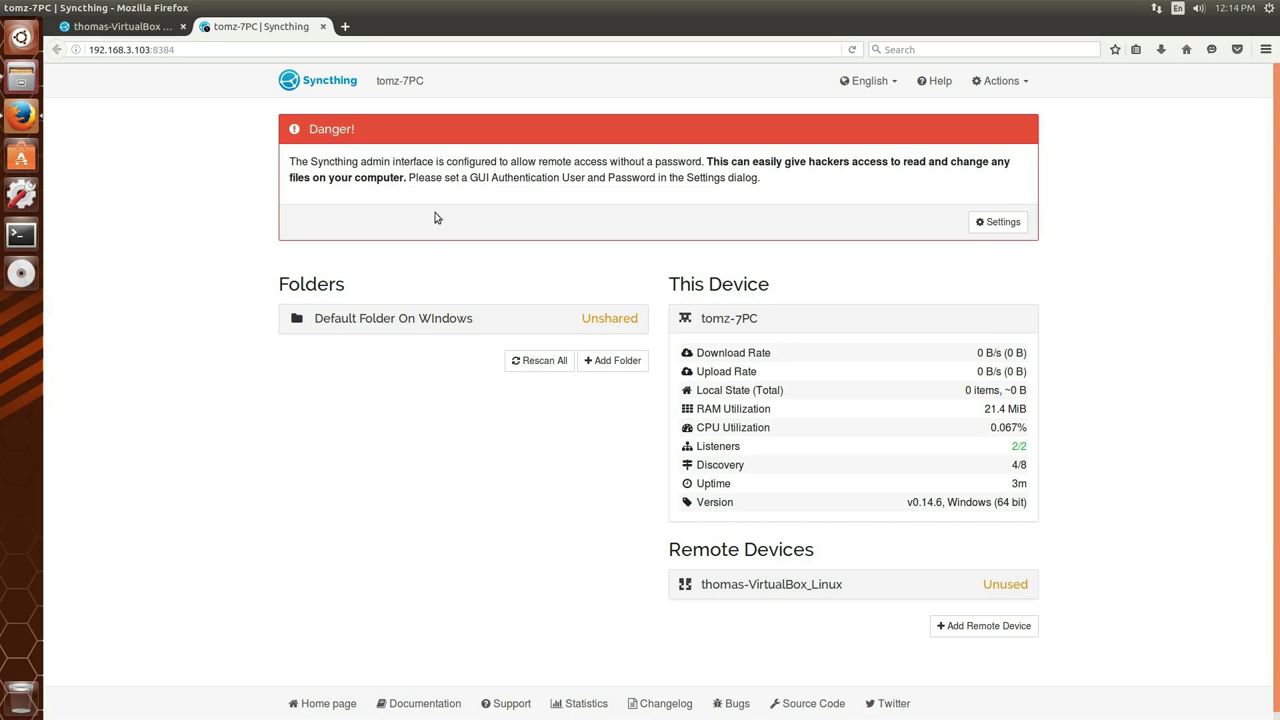
Check the Window 7 VBOX device's status on the Ubuntu Syncthing page, collapse its details, and return to the Windows page
{"action": "left_click", "coordinate": [102, 28]}
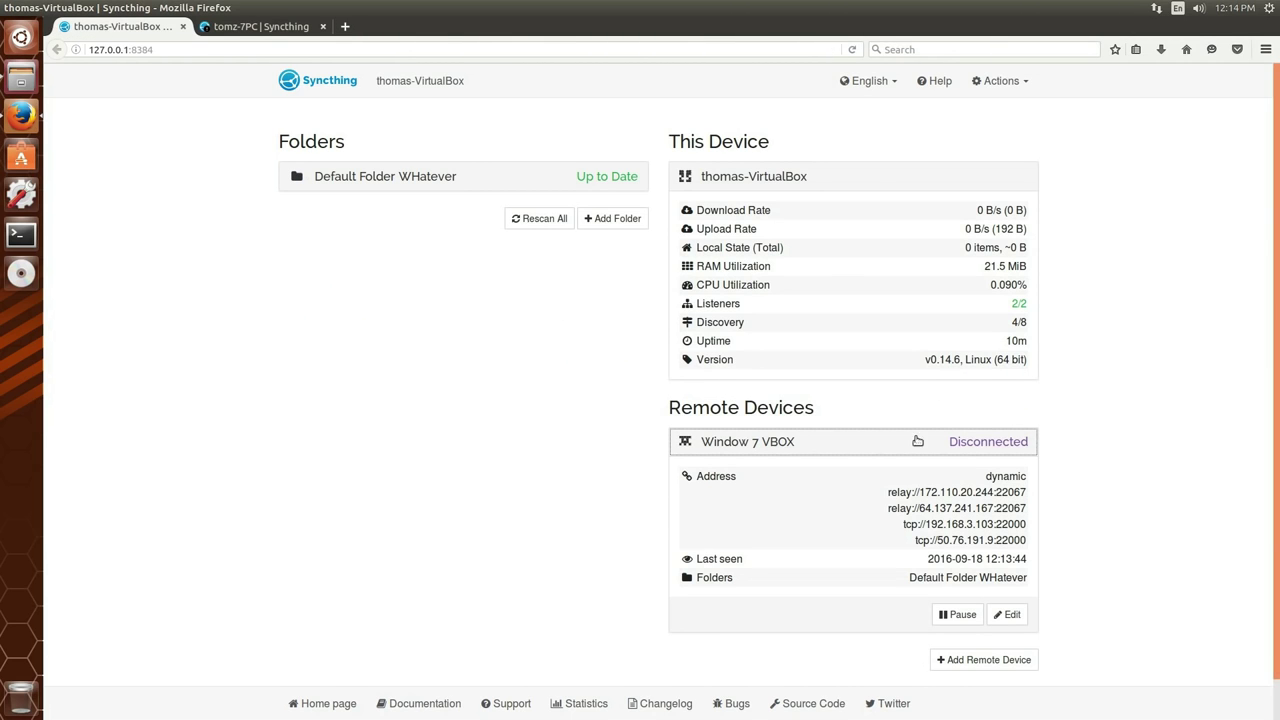
{"action": "left_click", "coordinate": [820, 442]}
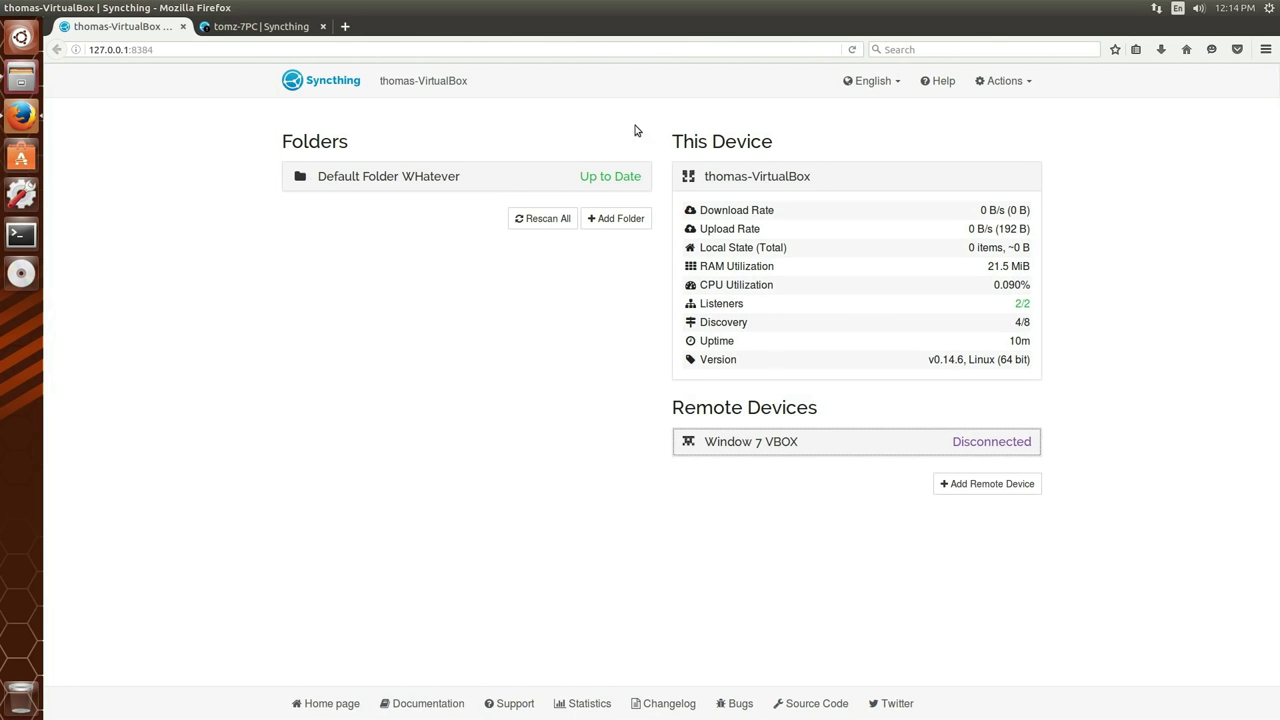
{"action": "left_click", "coordinate": [237, 33]}
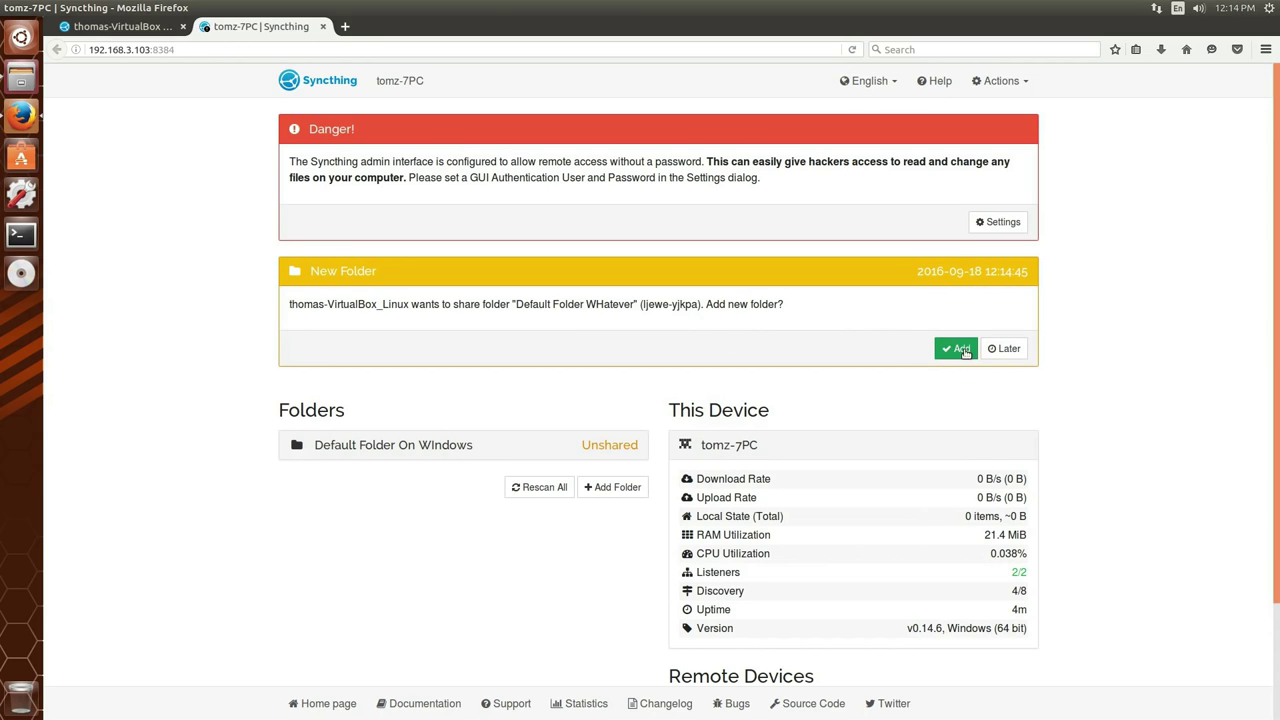
Accept the offered folder Default Folder WHatever on the Windows Syncthing page and start its folder path at C:\
{"action": "left_click", "coordinate": [958, 349]}
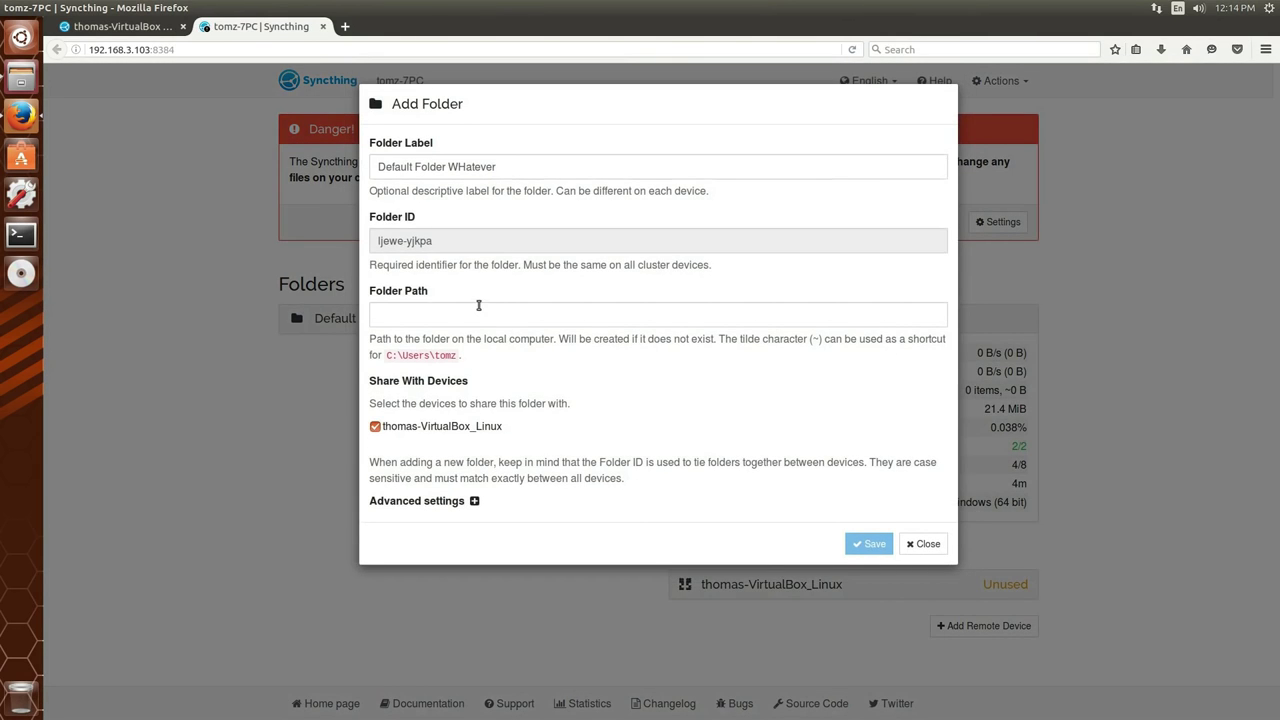
{"action": "left_click", "coordinate": [479, 305]}
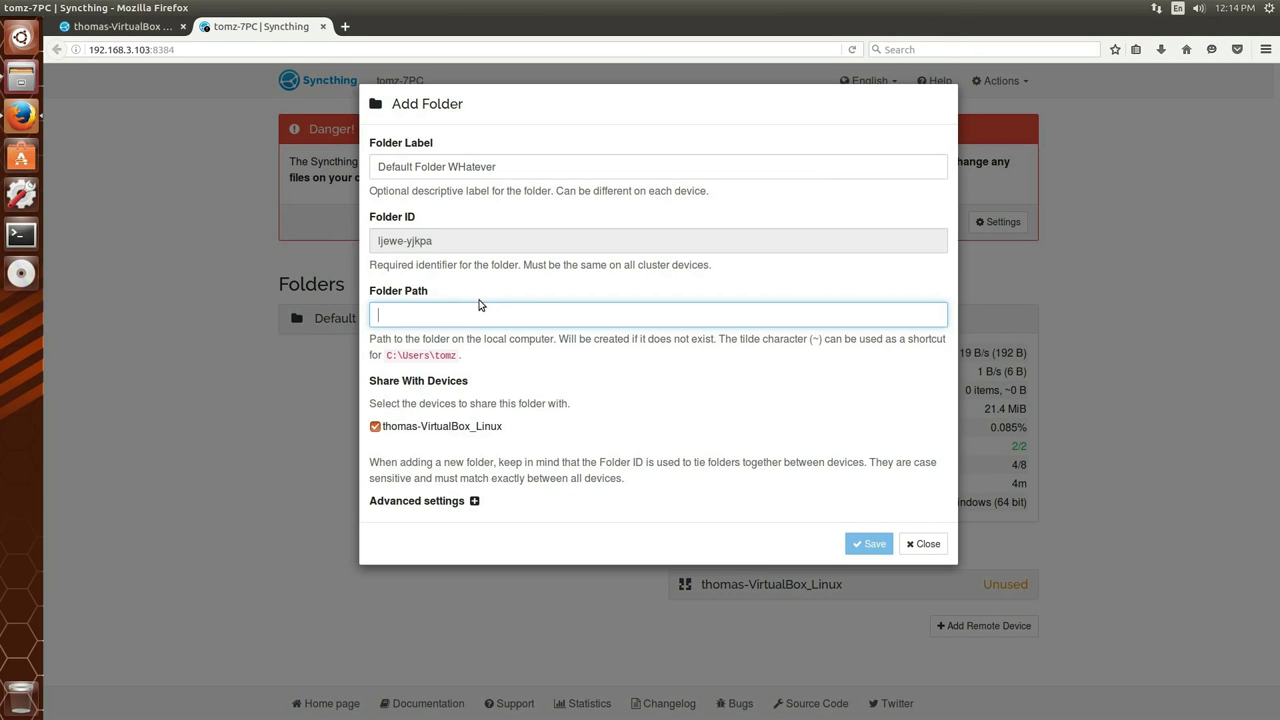
{"action": "type", "text": "c"}
{"action": "key", "text": "BackSpace"}
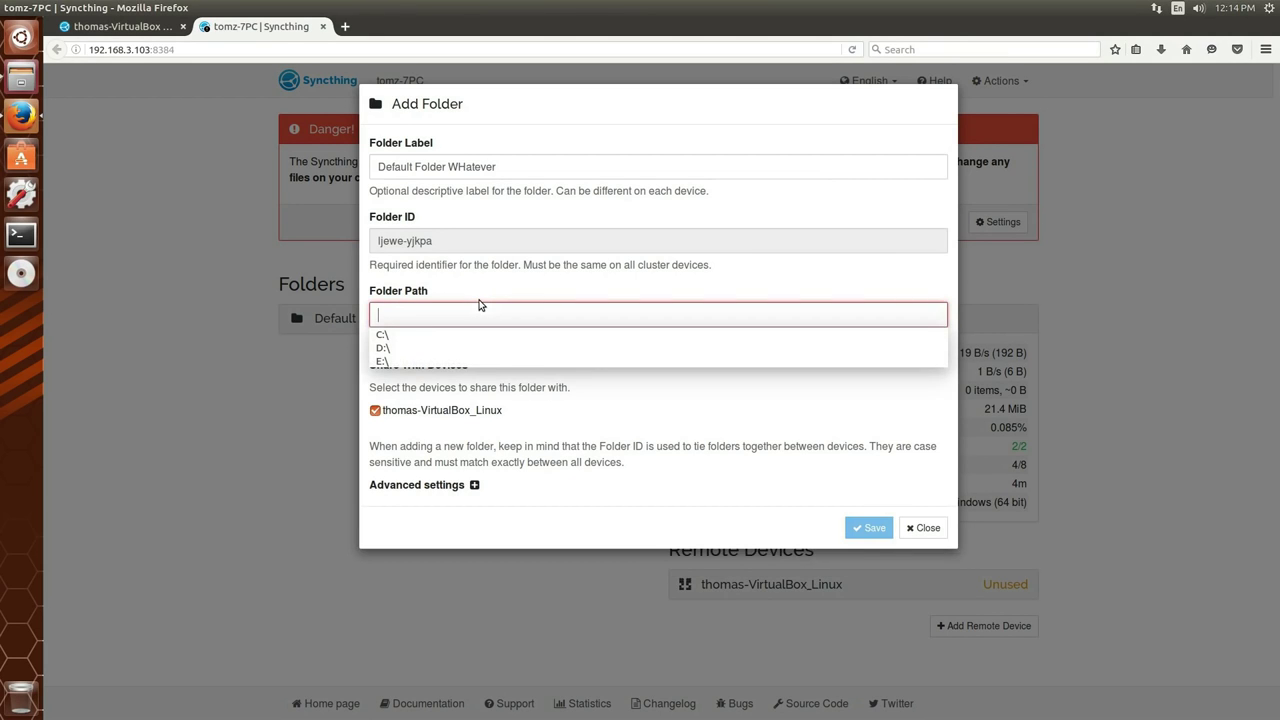
{"action": "key", "text": "Down"}
{"action": "key", "text": "Return"}
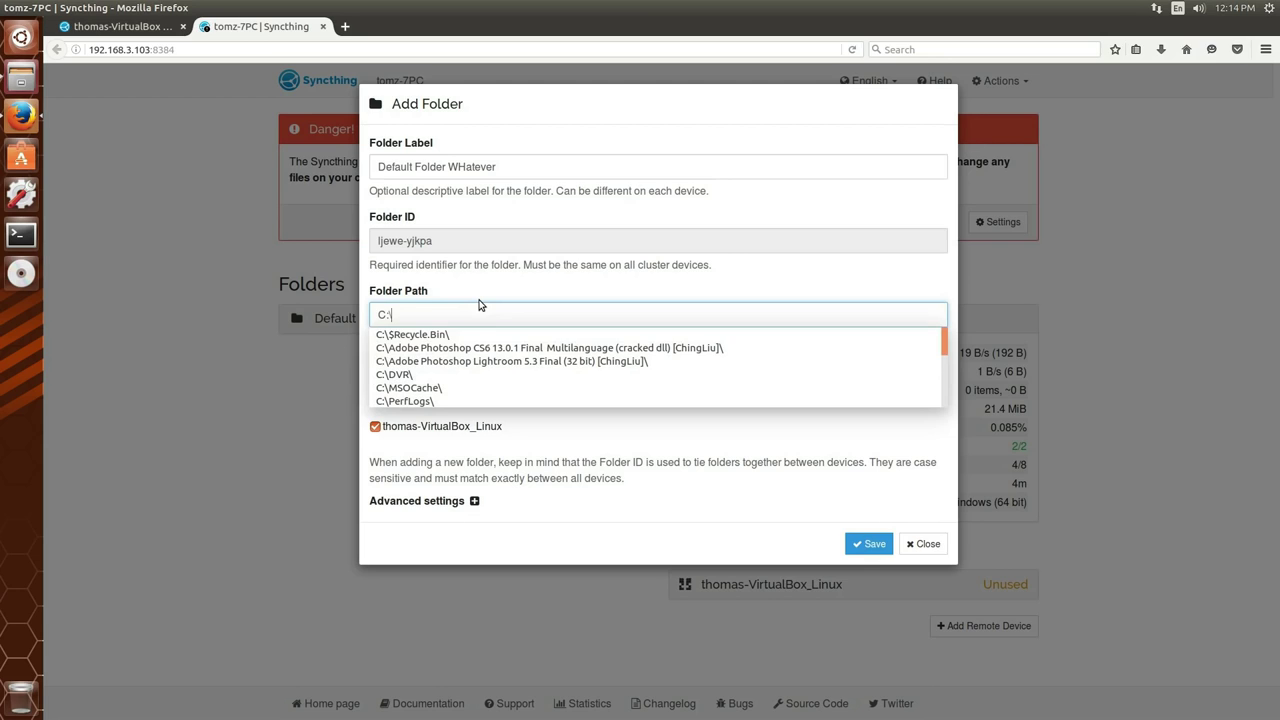
Extend the new folder's path to C:\Users\
{"action": "key", "text": "Down"}
{"action": "key", "text": "Down"}
{"action": "key", "text": "Down"}
{"action": "type", "text": "us"}
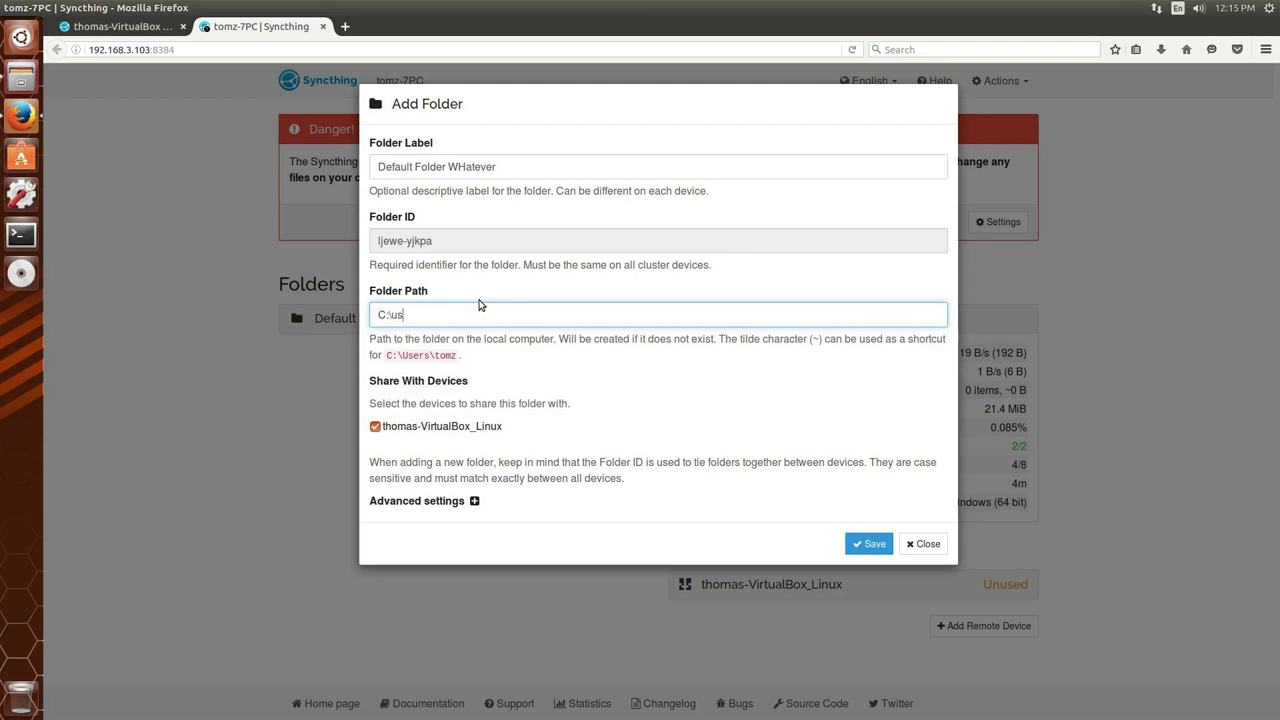
{"action": "key", "text": "BackSpace"}
{"action": "key", "text": "BackSpace"}
{"action": "type", "text": "Us"}
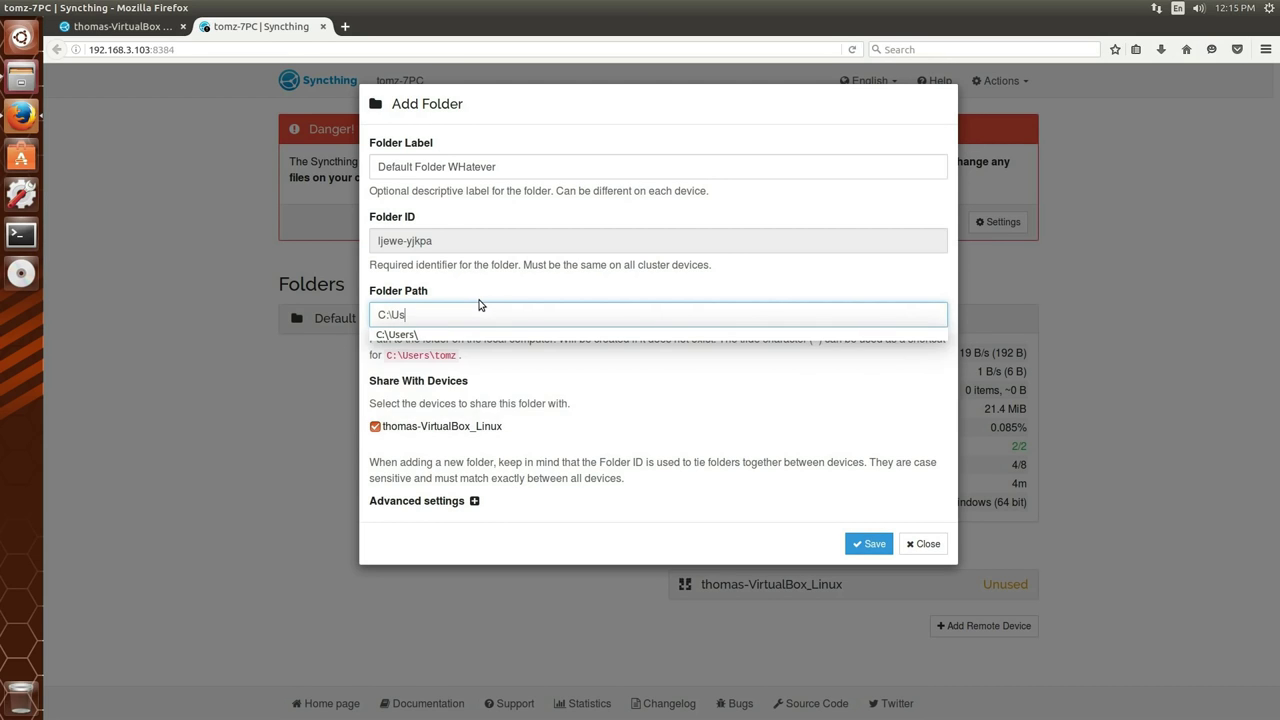
{"action": "key", "text": "Down"}
{"action": "key", "text": "Escape"}
{"action": "key", "text": "Down"}
{"action": "key", "text": "Down"}
{"action": "key", "text": "Return"}
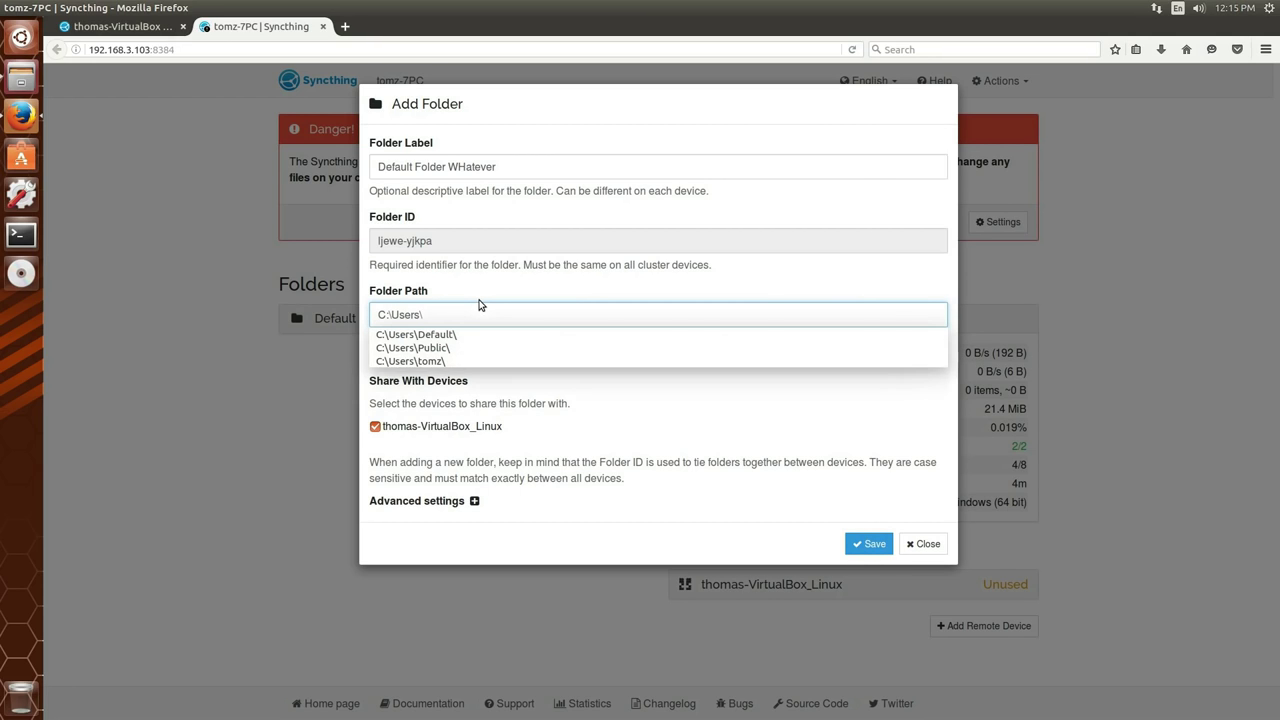
Complete the folder path with the Windows user's home directory and a subfolder named TheLinuxShare
{"action": "key", "text": "Down"}
{"action": "key", "text": "Down"}
{"action": "key", "text": "Down"}
{"action": "key", "text": "Return"}
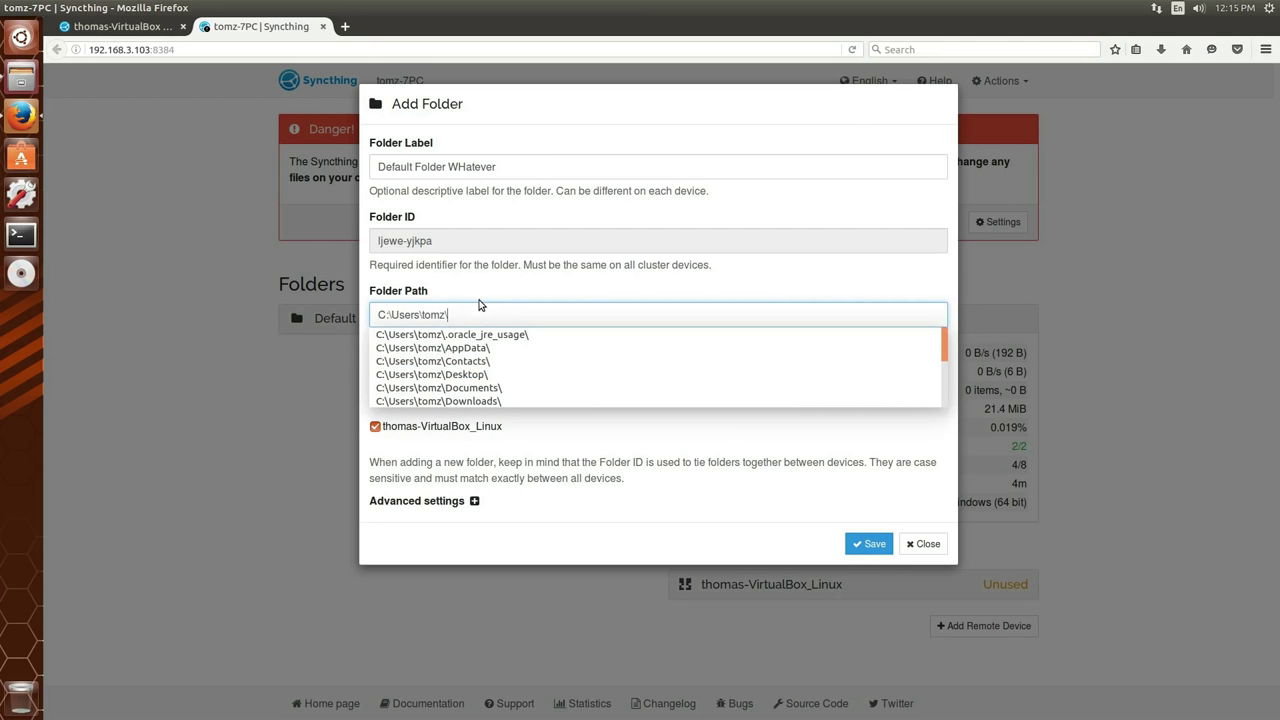
{"action": "type", "text": "TheL"}
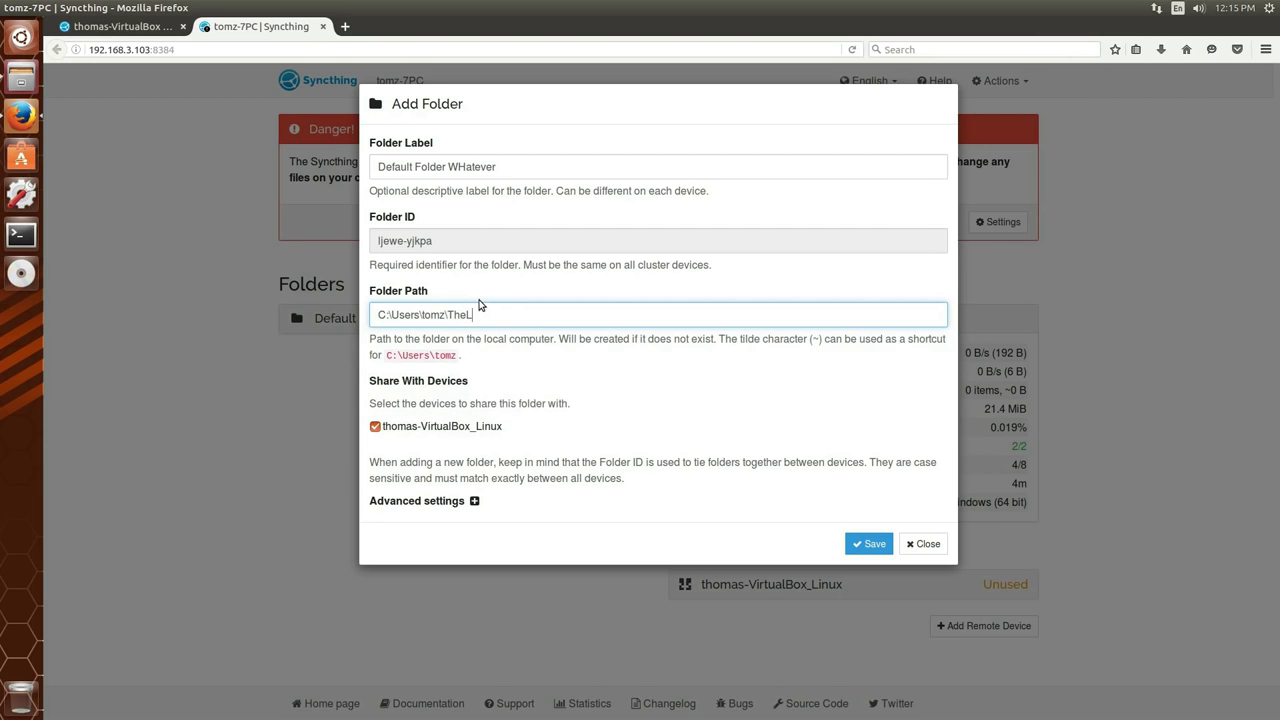
{"action": "type", "text": "inuxShare"}
Append "From LinuxBox" to the folder label and expand the folder's advanced settings
{"action": "left_click", "coordinate": [539, 162]}
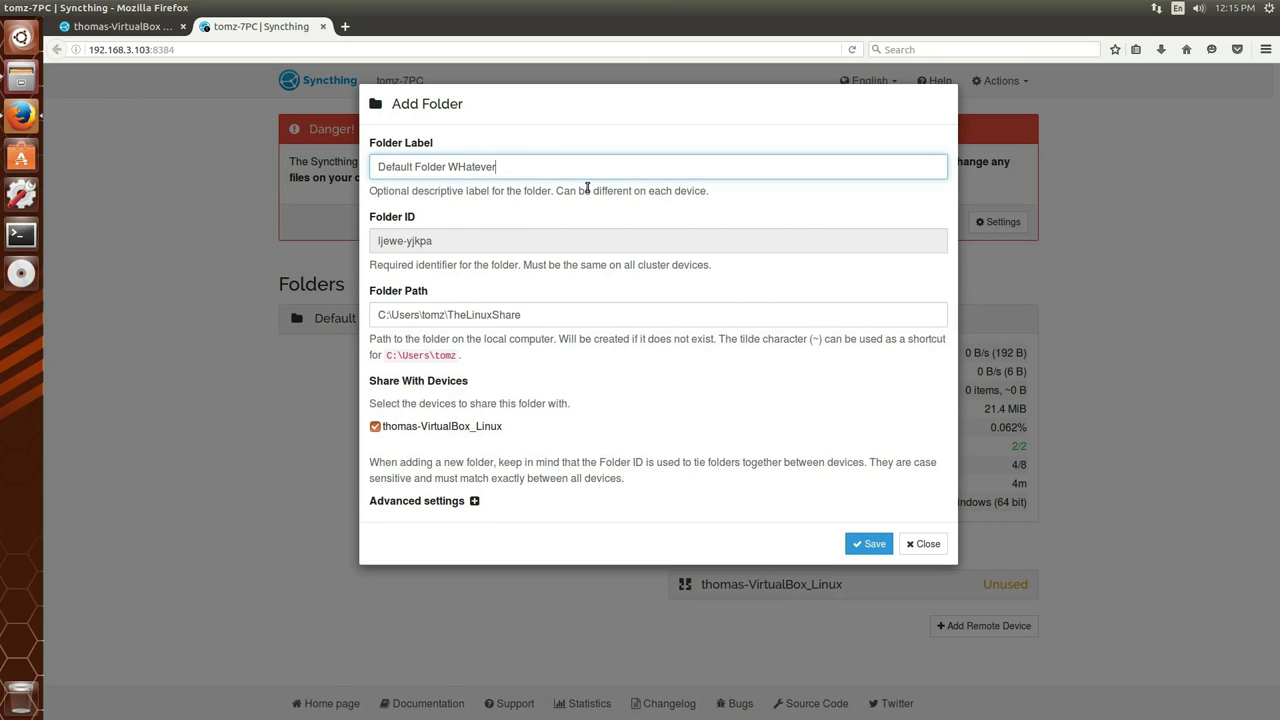
{"action": "type", "text": "From LinuxBox"}
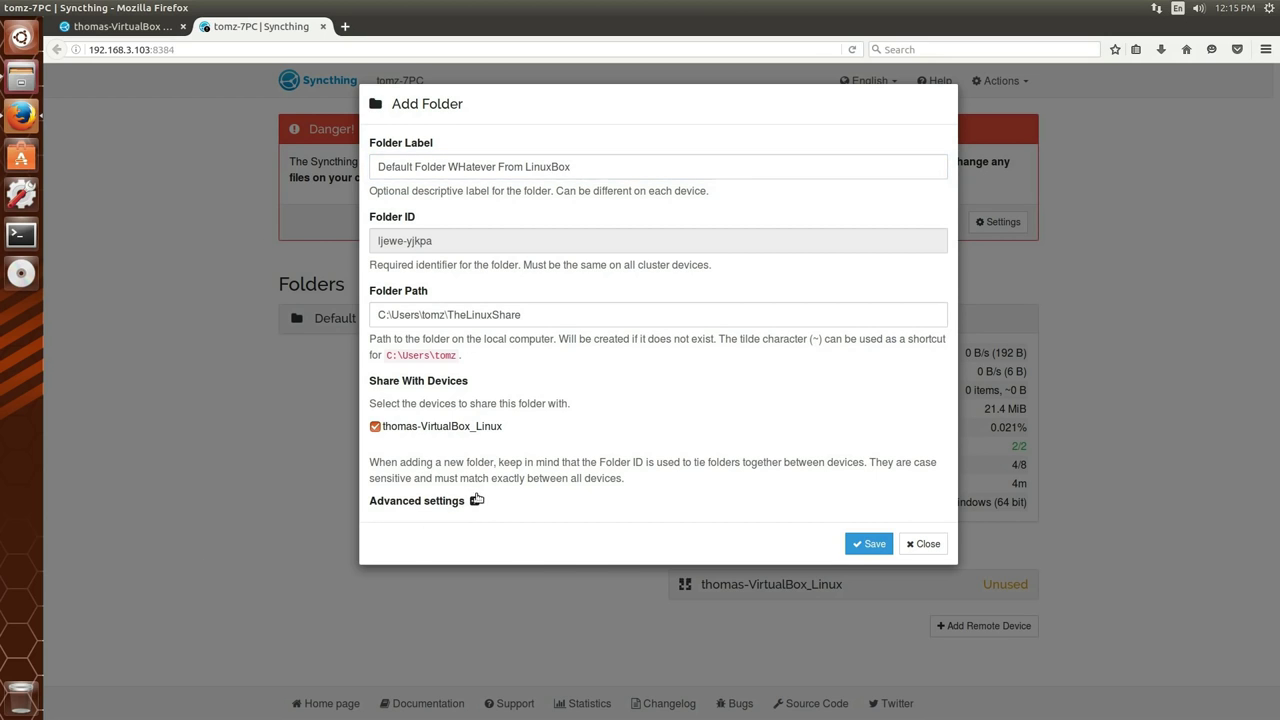
{"action": "left_click", "coordinate": [472, 500]}
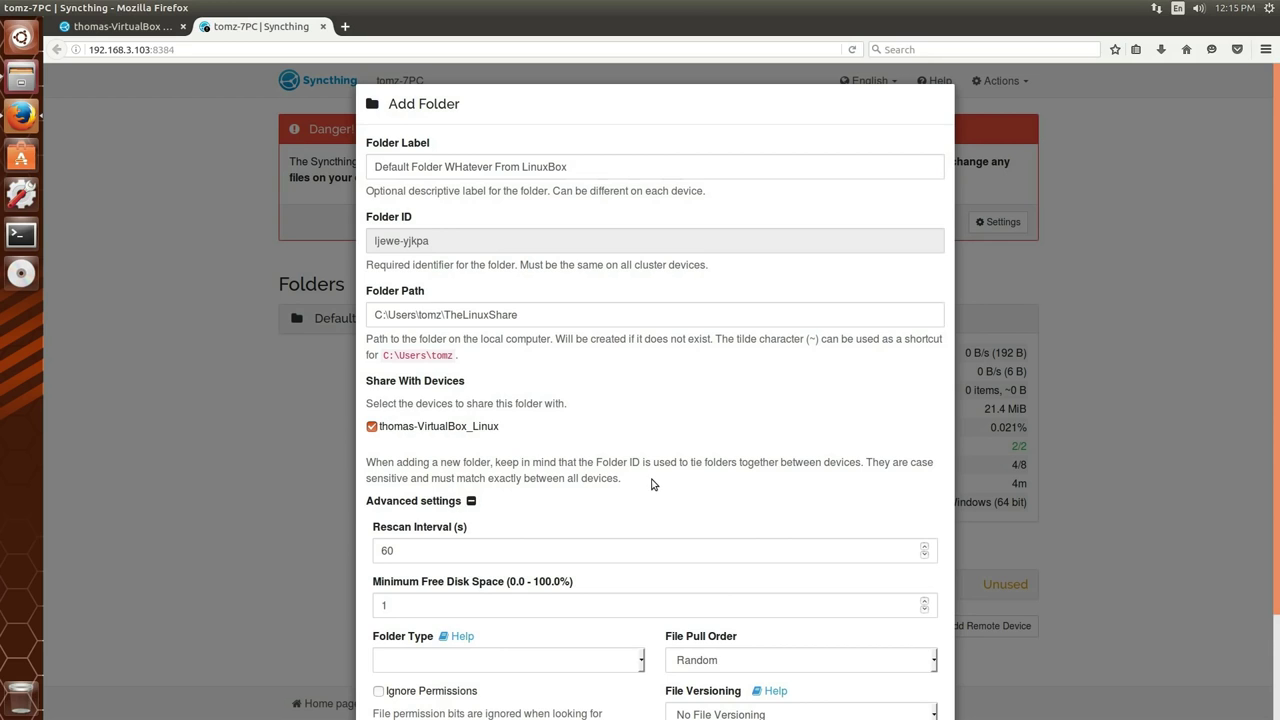
{"action": "scroll", "coordinate": [651, 484], "scroll_direction": "down", "scroll_amount": 2}
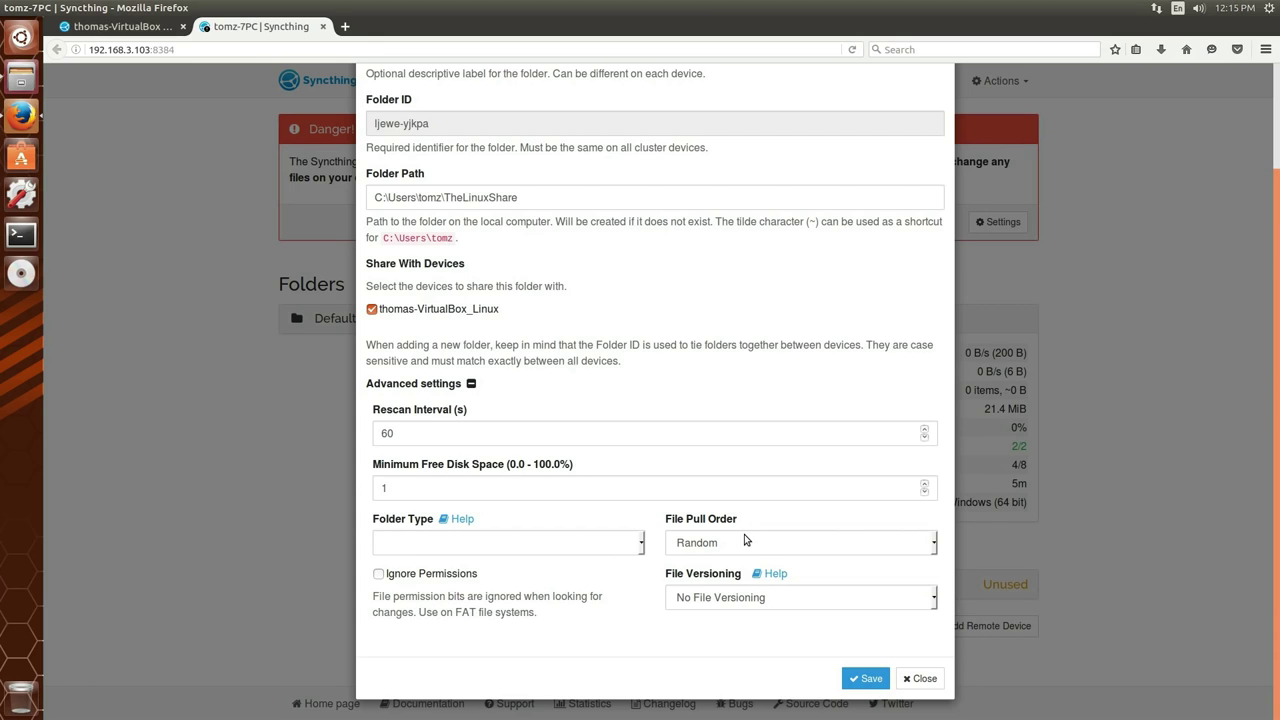
Keep the file pull order Random, choose Trash Can File Versioning with clean-out after 11 days, and save the folder
{"action": "left_click", "coordinate": [744, 540]}
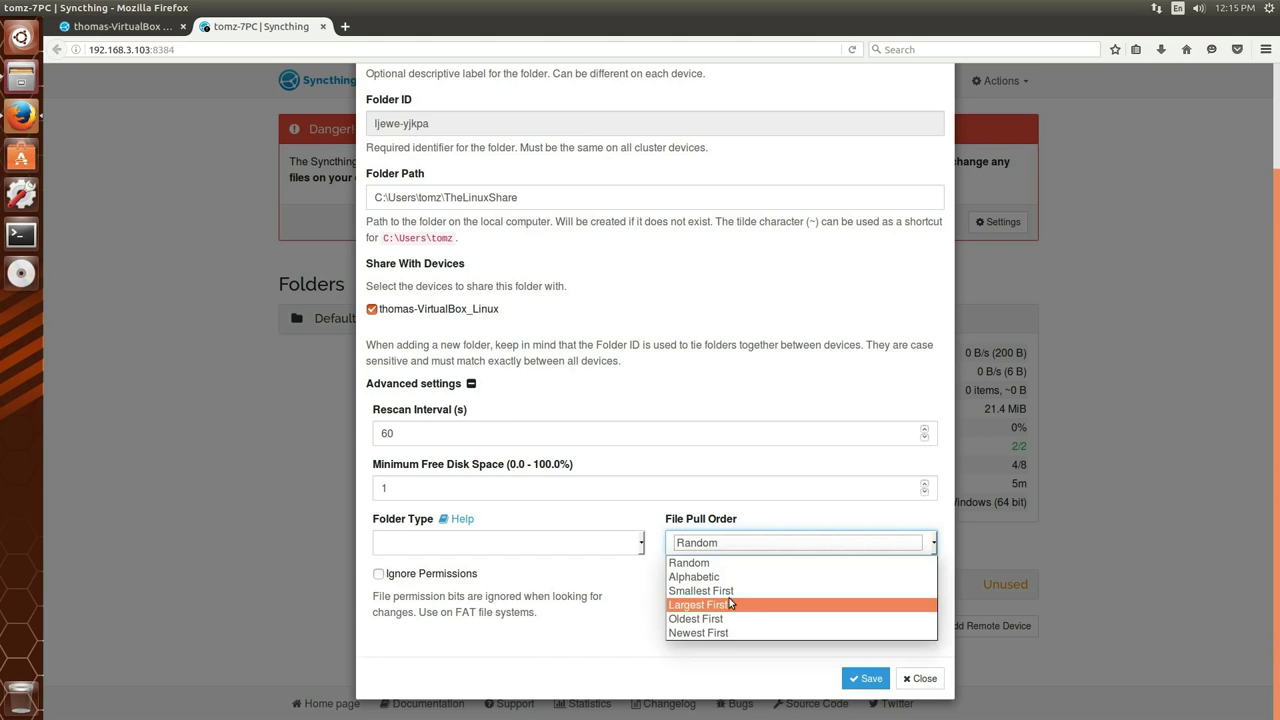
{"action": "left_click", "coordinate": [726, 545]}
{"action": "left_click", "coordinate": [746, 596]}
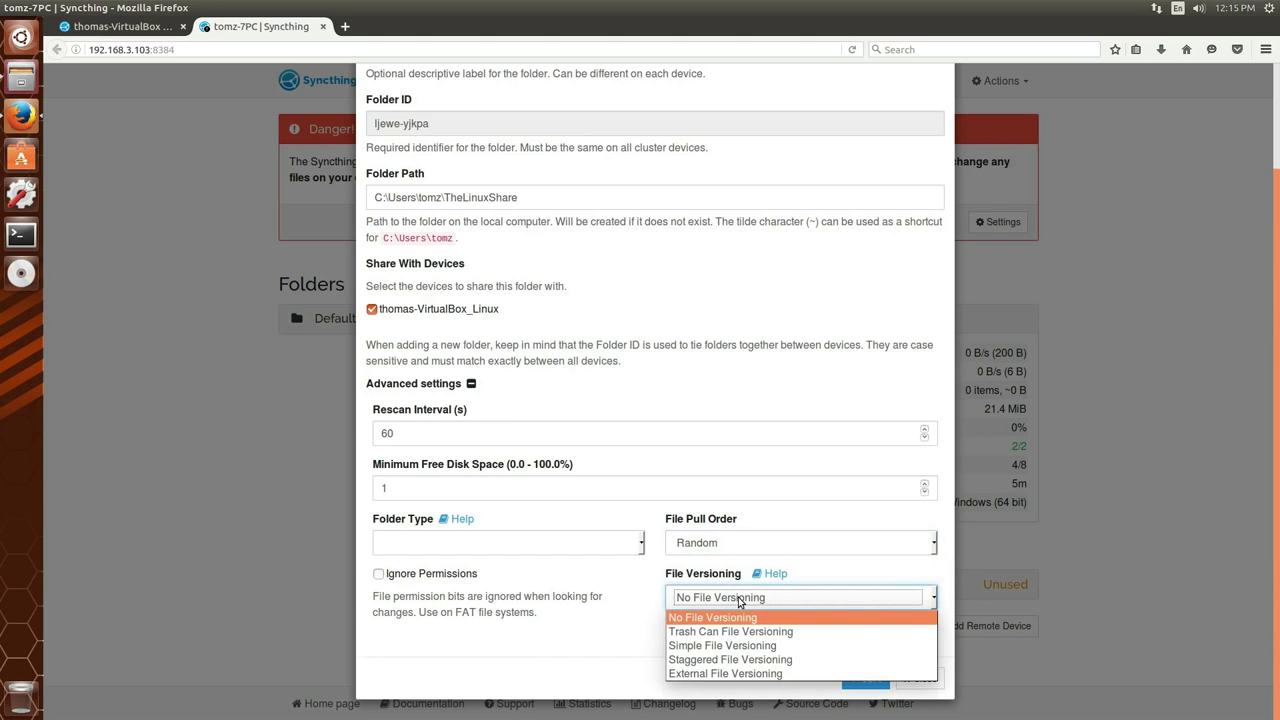
{"action": "left_click", "coordinate": [731, 633]}
{"action": "left_click", "coordinate": [787, 690]}
{"action": "type", "text": "11"}
{"action": "scroll", "coordinate": [757, 651], "scroll_direction": "down", "scroll_amount": 2}
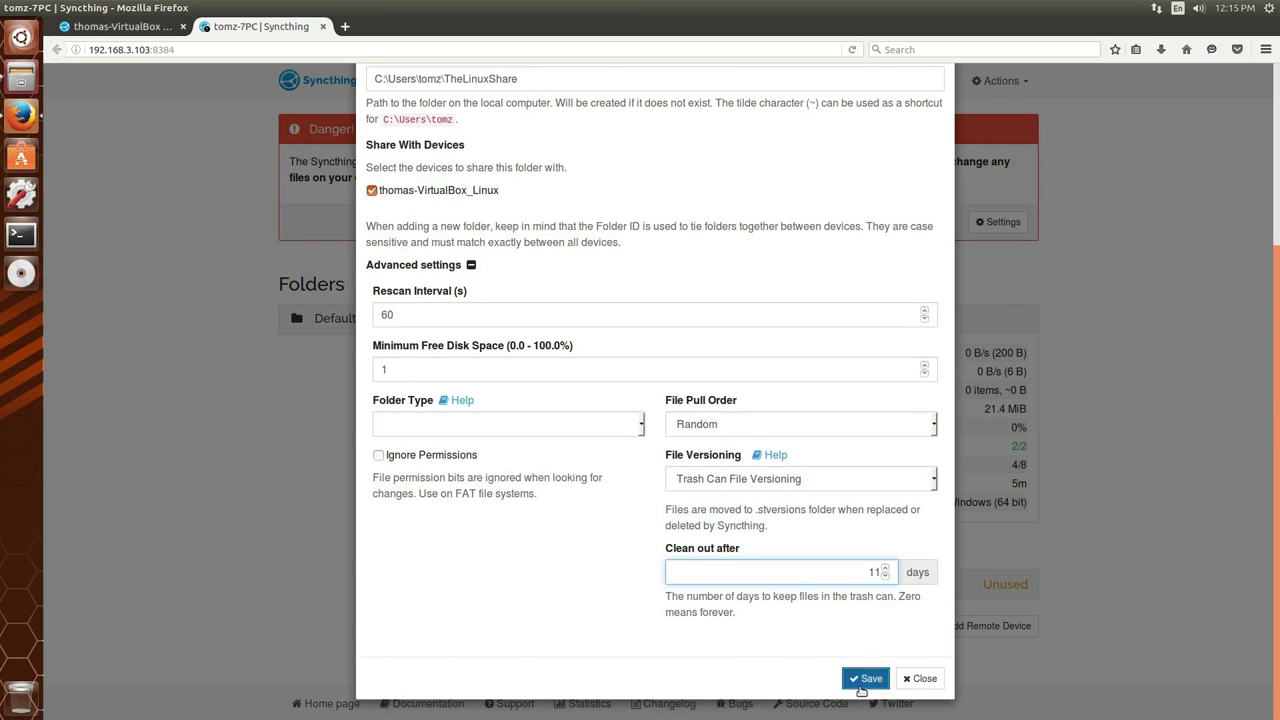
{"action": "left_click", "coordinate": [862, 681]}
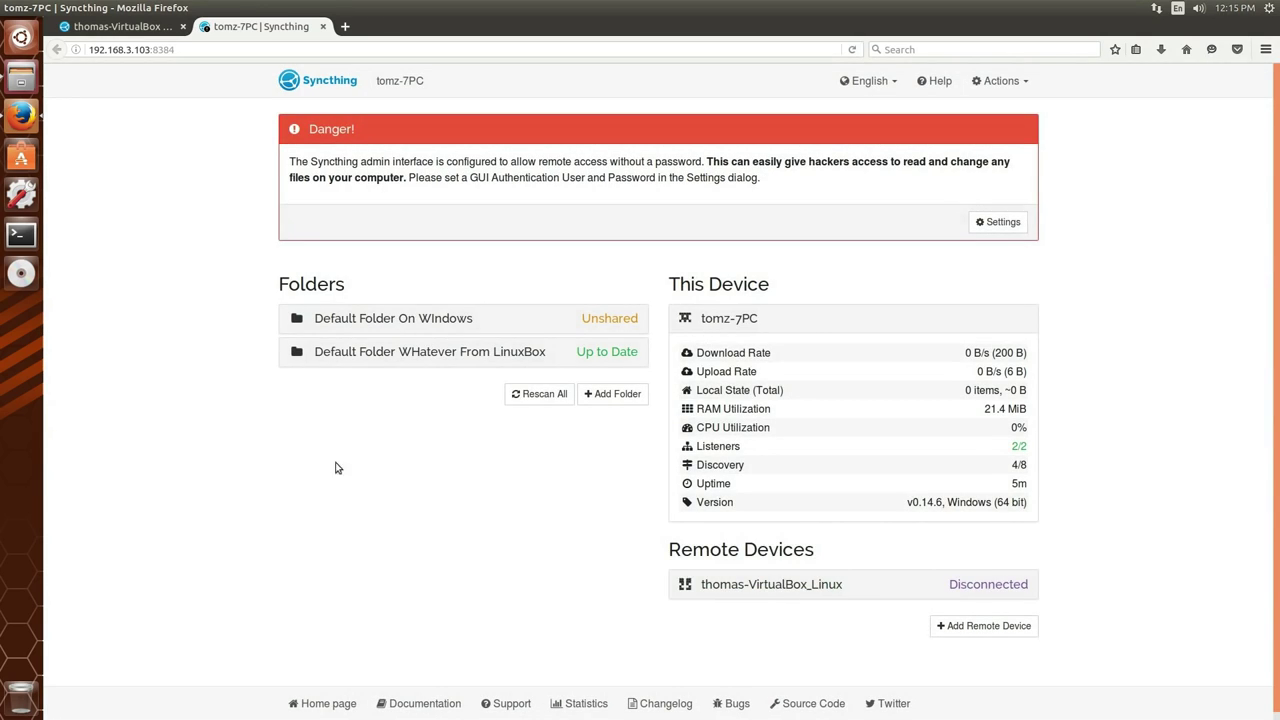
Remove the unshared Default Folder On WIndows from the Windows Syncthing page
{"action": "left_click", "coordinate": [418, 360]}
{"action": "left_click", "coordinate": [429, 320]}
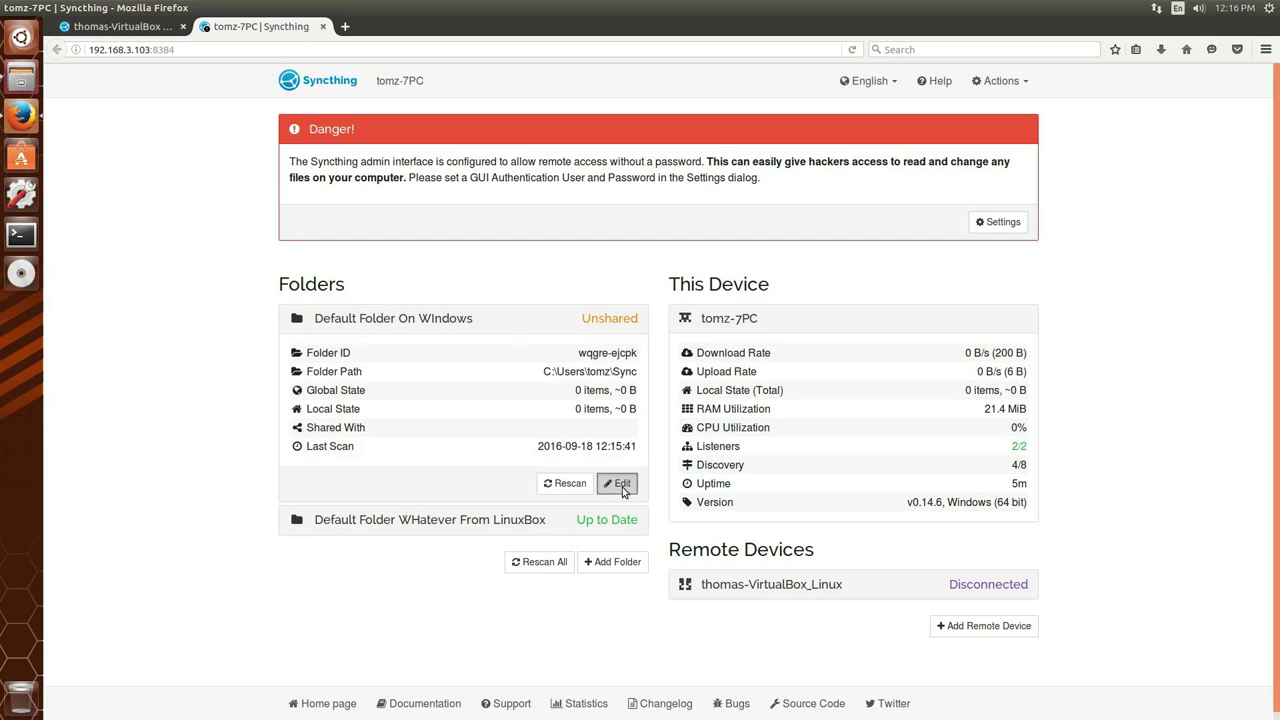
{"action": "left_click", "coordinate": [617, 483]}
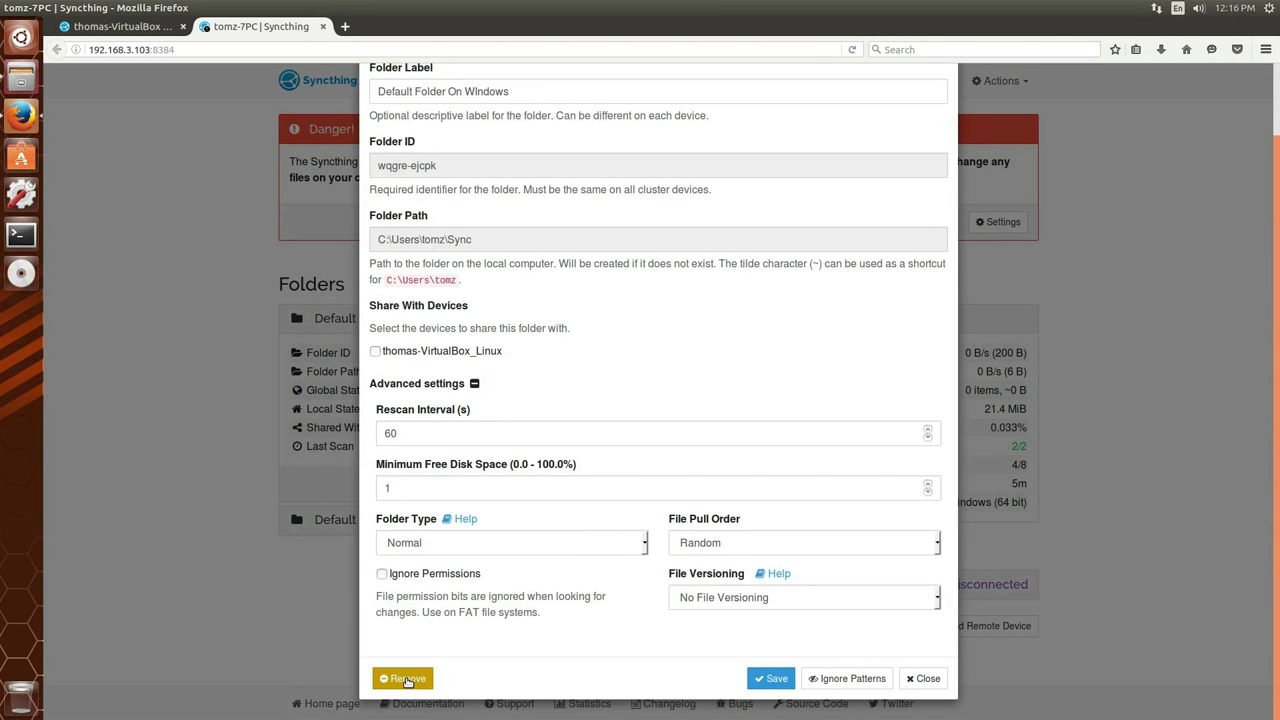
{"action": "left_click", "coordinate": [405, 688]}
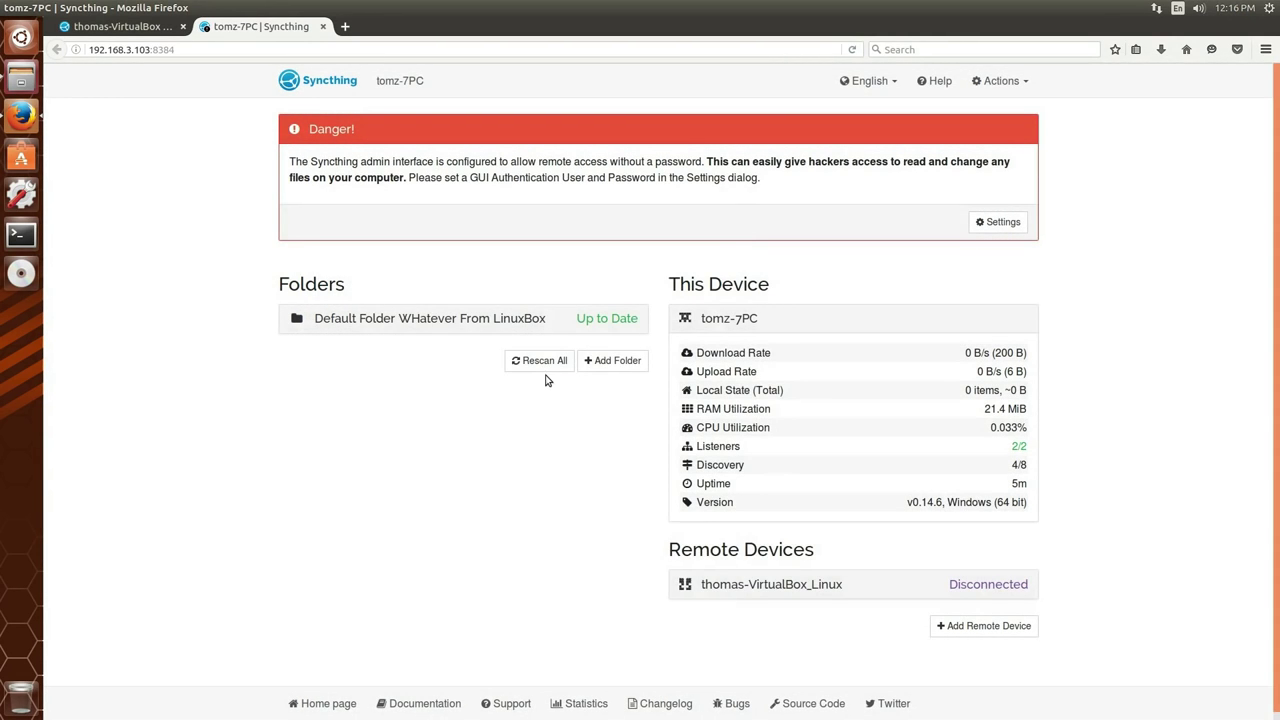
Review the shared folder's details on the Windows page, then on the Ubuntu page
{"action": "left_click", "coordinate": [424, 319]}
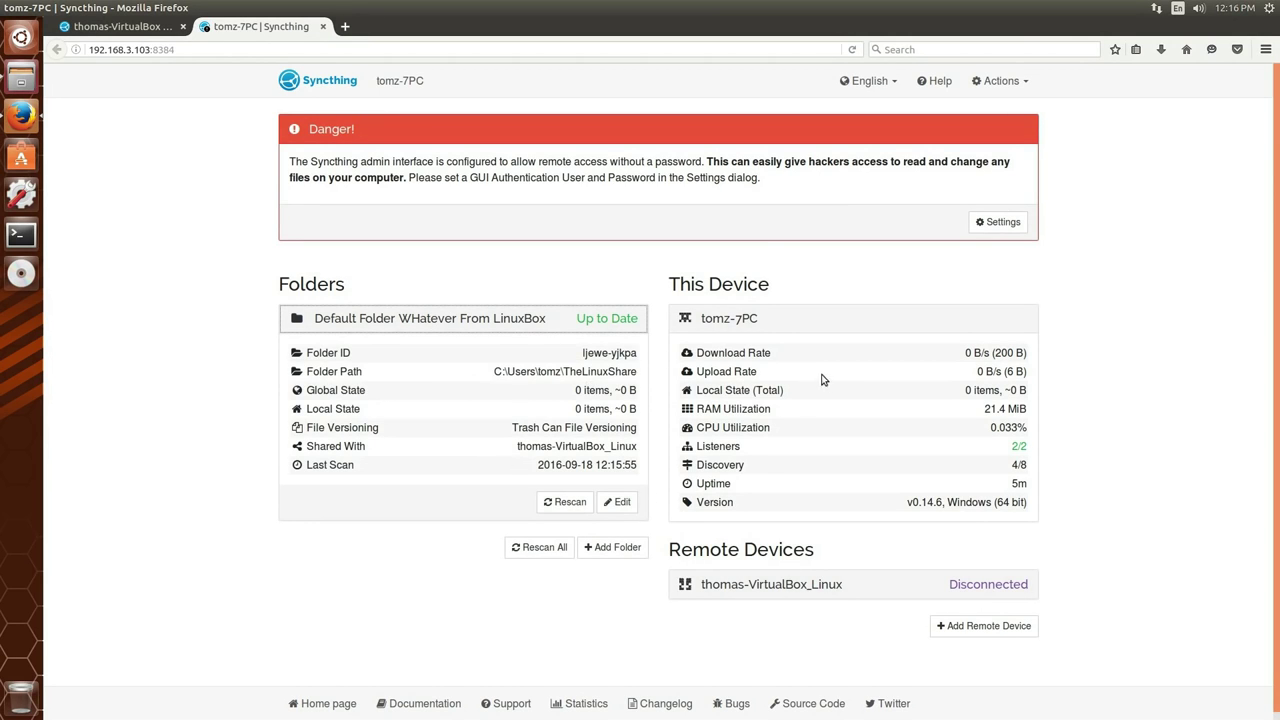
{"action": "left_click", "coordinate": [121, 28]}
{"action": "left_click", "coordinate": [385, 175]}
In the Files app, copy the syncthing-linux-amd64-v0.14.6 folder from the Desktop
{"action": "left_click", "coordinate": [30, 90]}
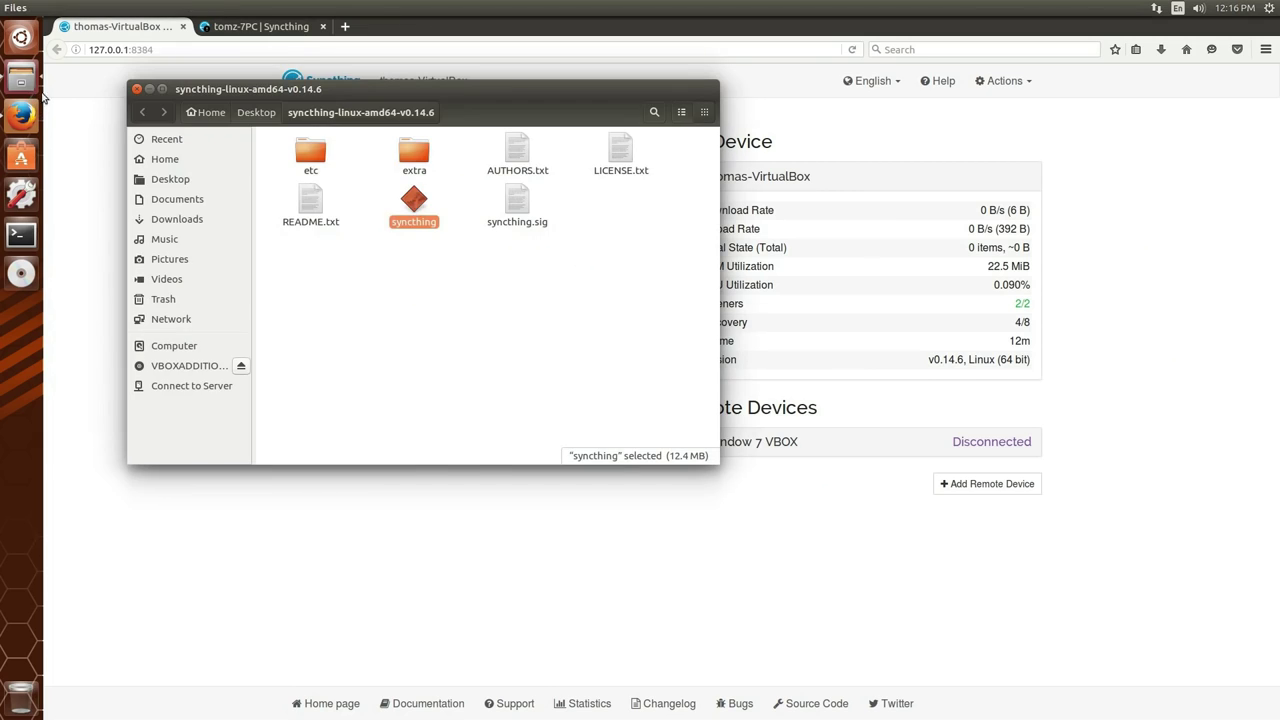
{"action": "left_click", "coordinate": [248, 114]}
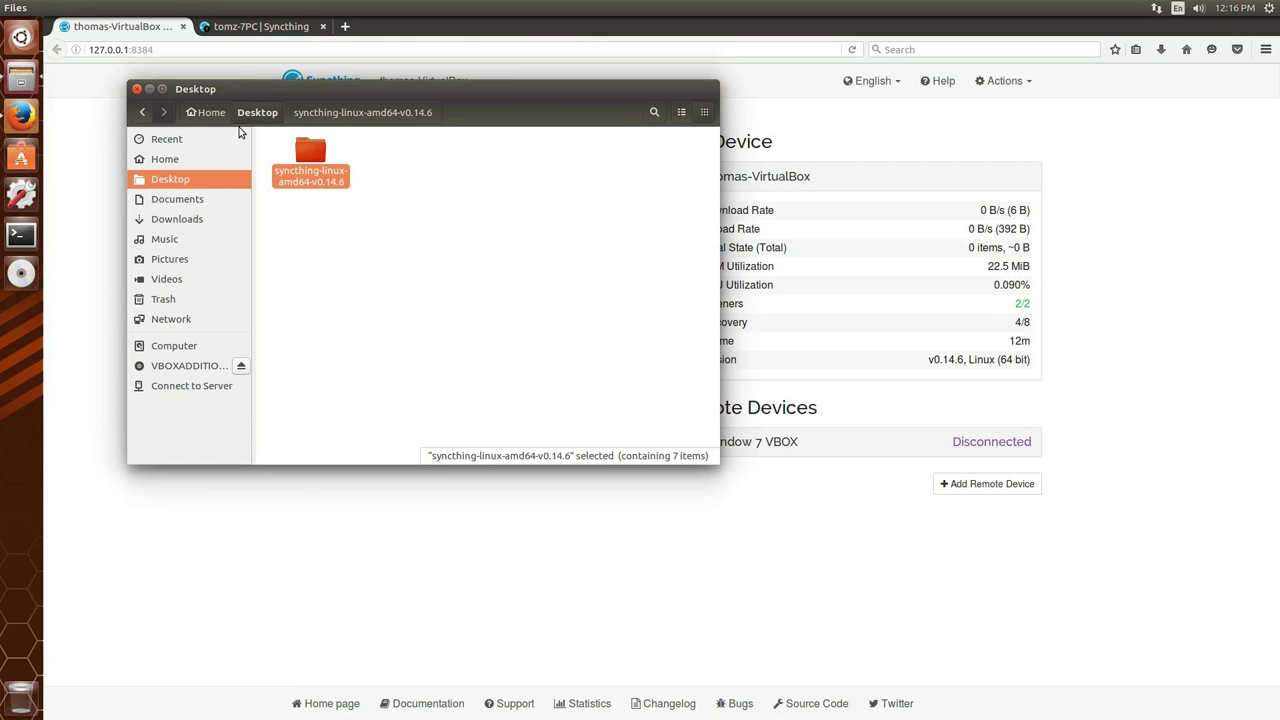
{"action": "double_click", "coordinate": [337, 165]}
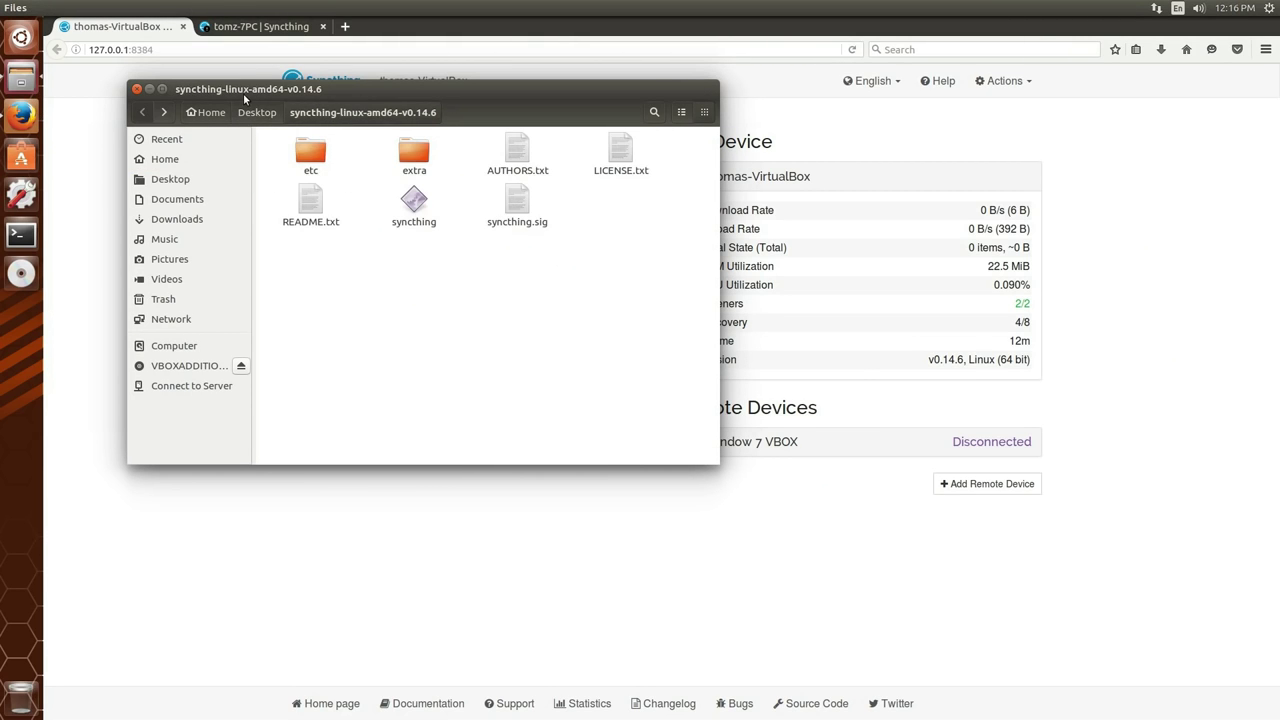
{"action": "key", "text": "alt+Up"}
{"action": "right_click", "coordinate": [322, 173]}
{"action": "left_click", "coordinate": [358, 248]}
Paste the copied folder into the Sync folder in Home
{"action": "left_click", "coordinate": [168, 158]}
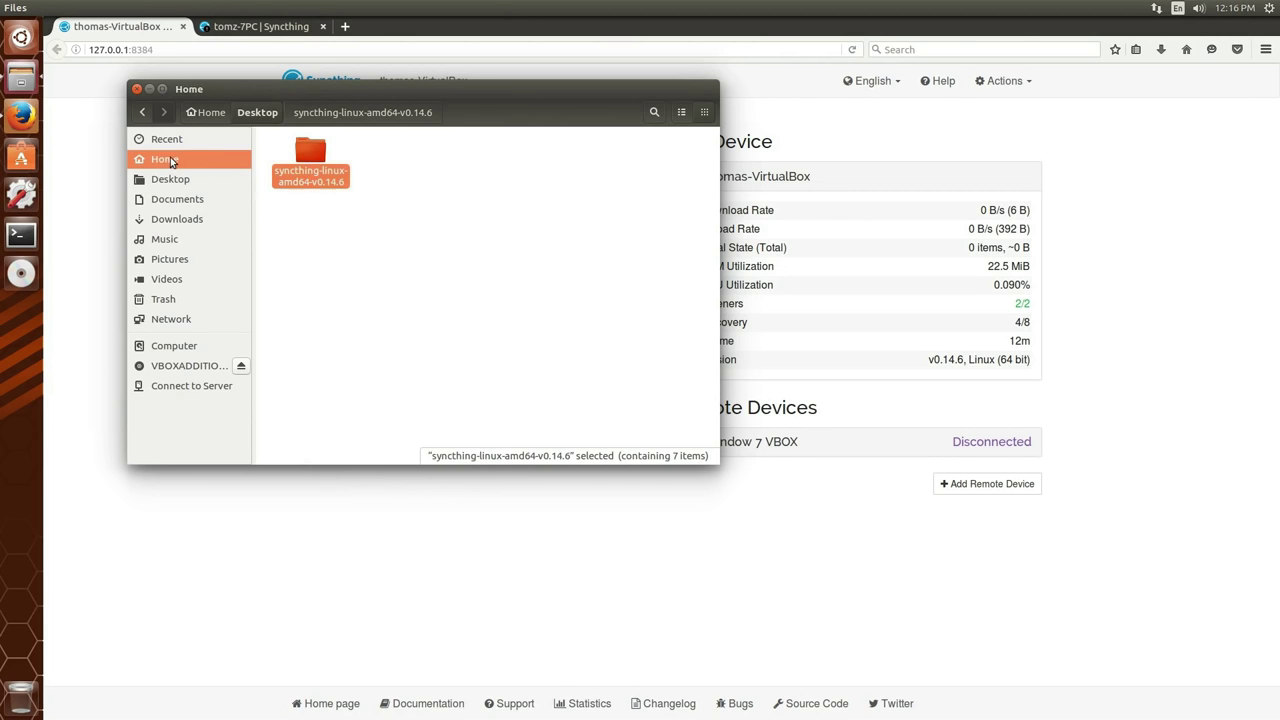
{"action": "double_click", "coordinate": [517, 205]}
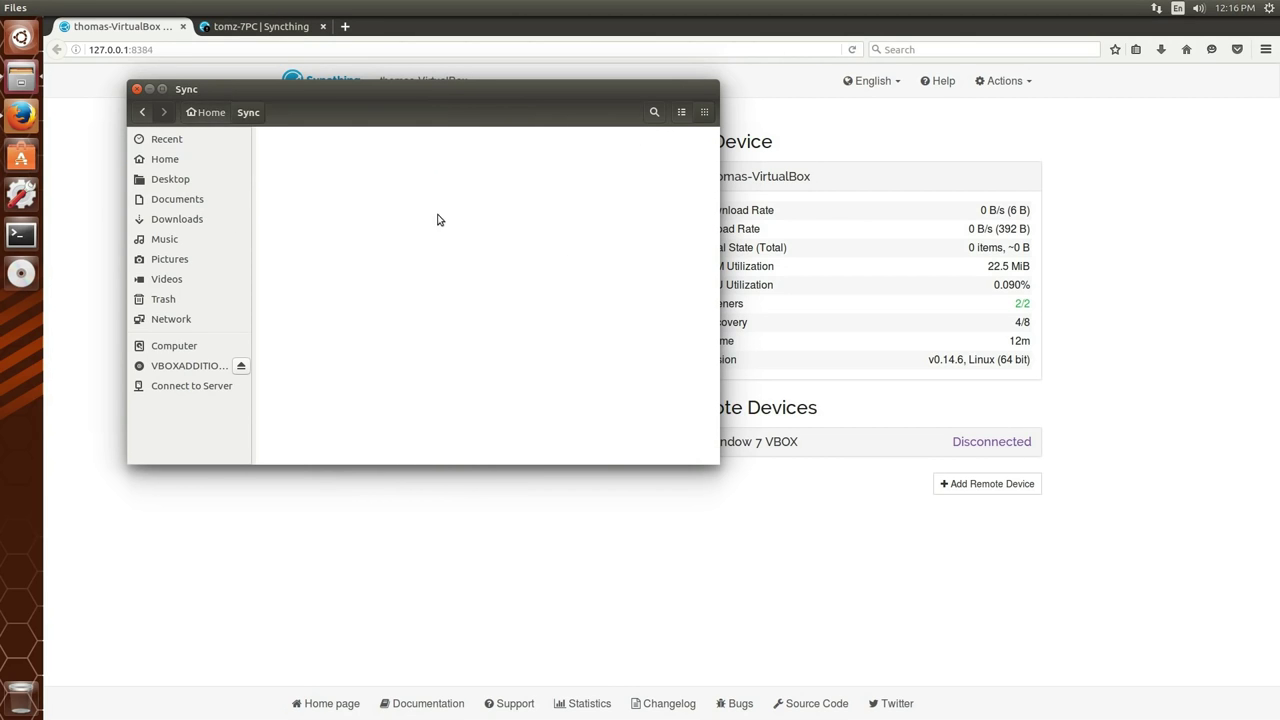
{"action": "right_click", "coordinate": [451, 249]}
{"action": "left_click", "coordinate": [536, 328]}
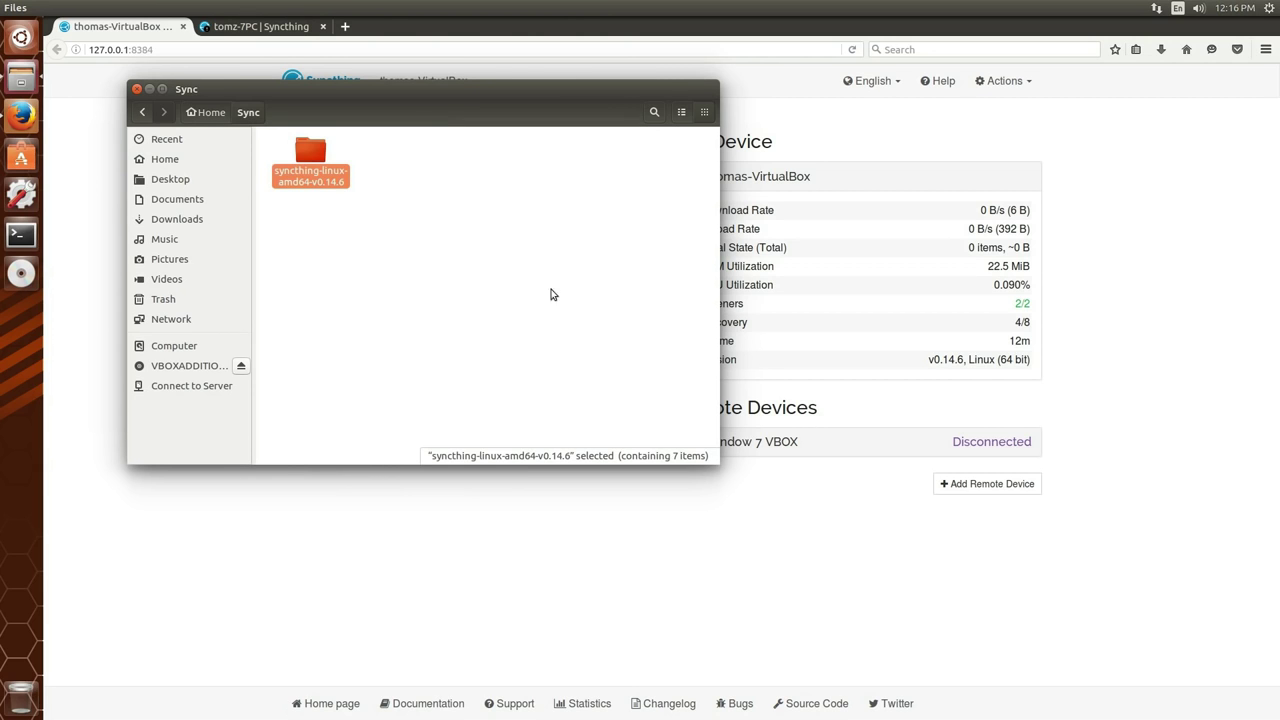
Switch back to Firefox and rescan the shared folder on the Ubuntu page and on the Windows page
{"action": "left_click_drag", "start_coordinate": [364, 100], "coordinate": [466, 389]}
{"action": "left_click", "coordinate": [490, 329]}
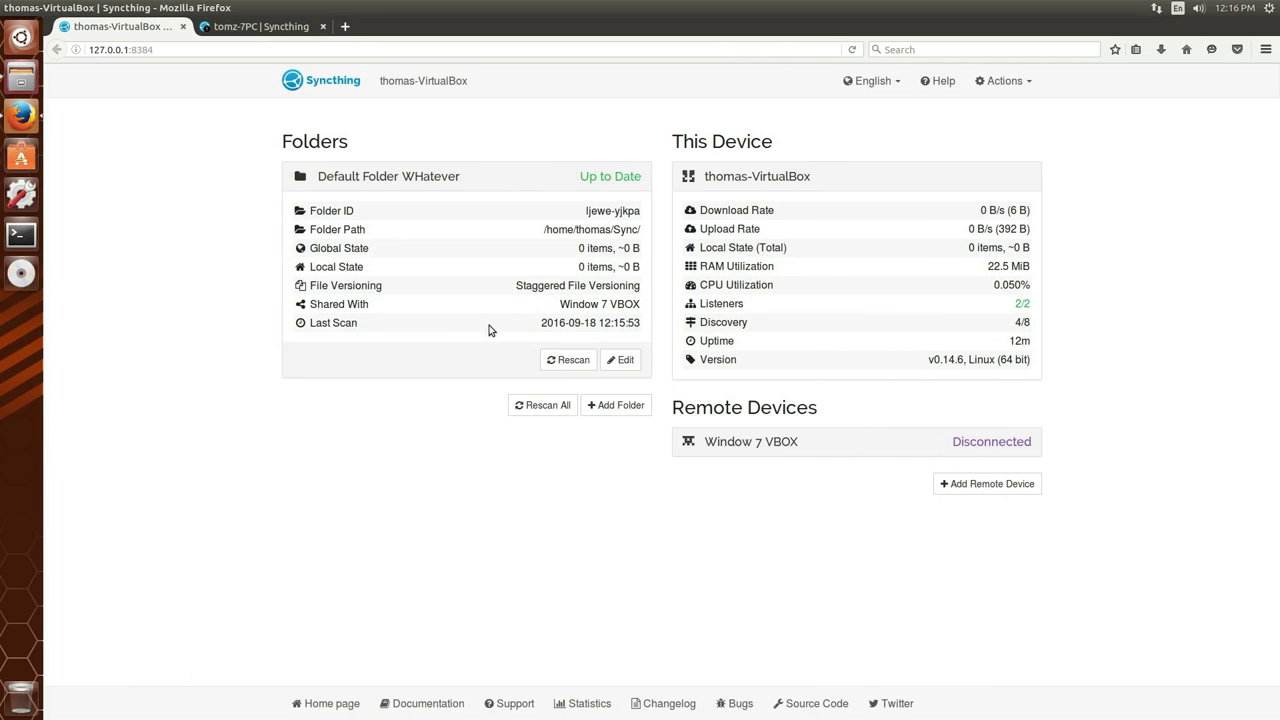
{"action": "left_click", "coordinate": [563, 360]}
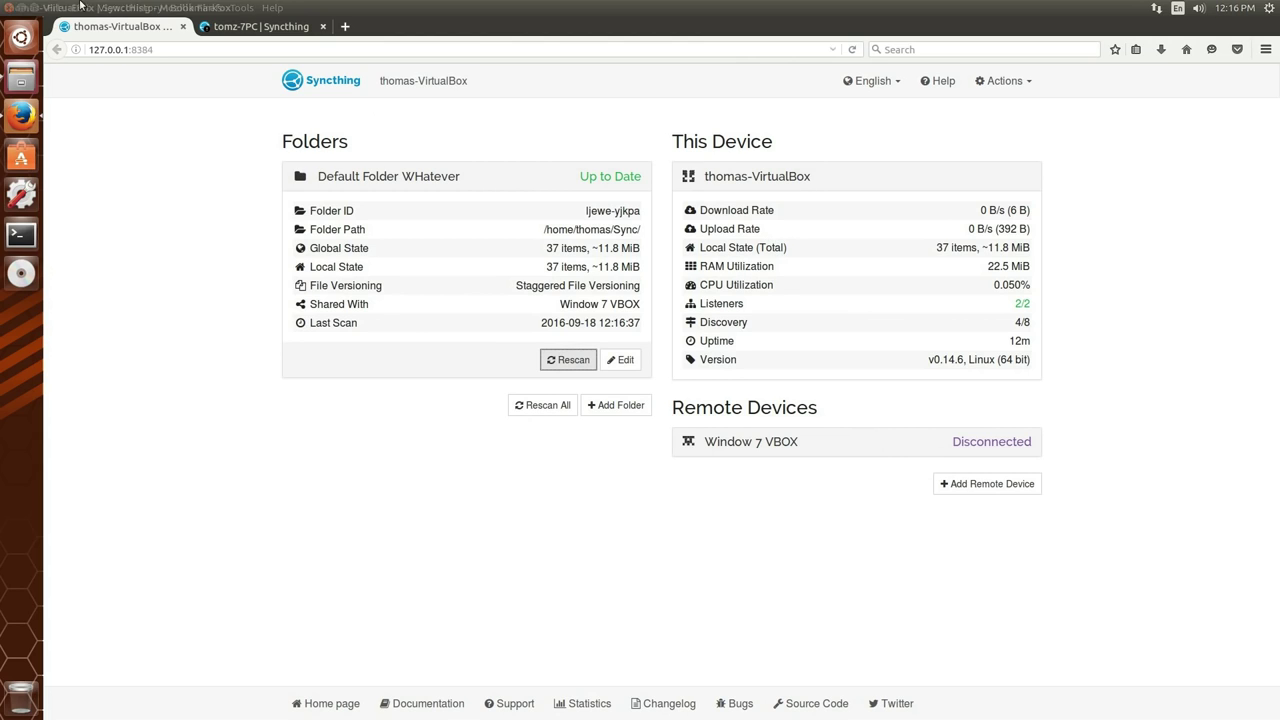
{"action": "left_click", "coordinate": [262, 27]}
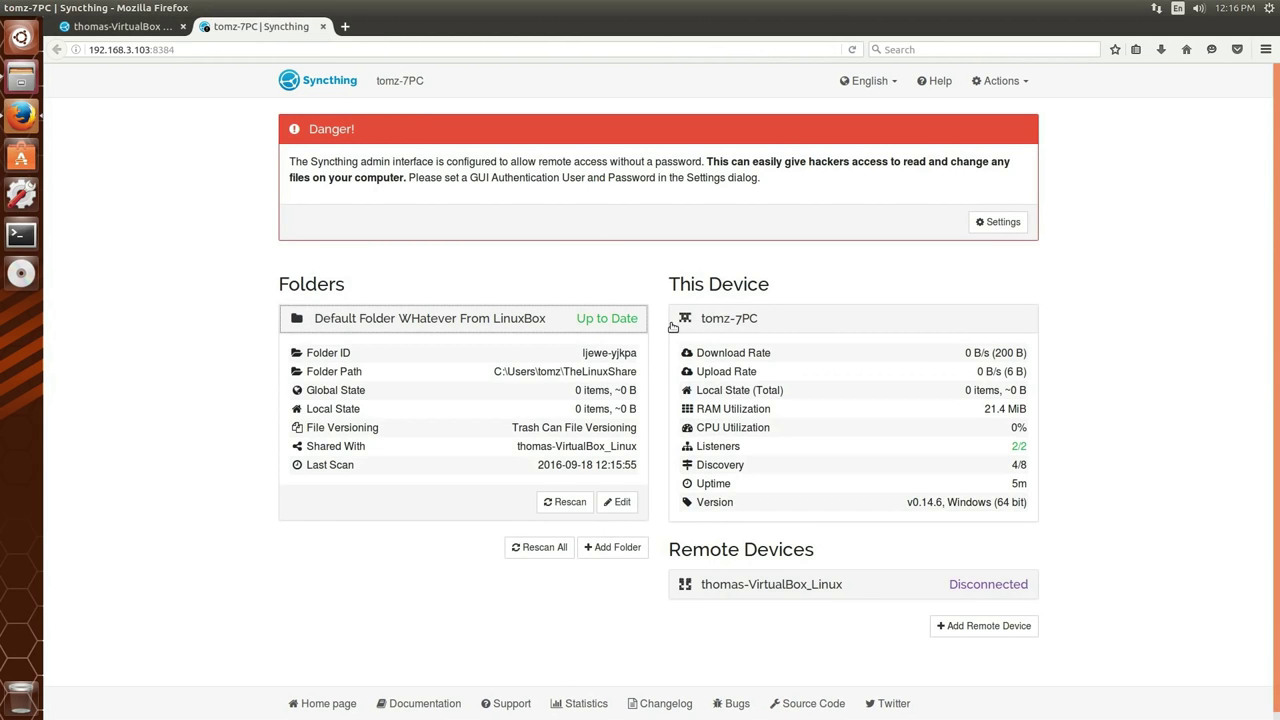
{"action": "left_click", "coordinate": [568, 503]}
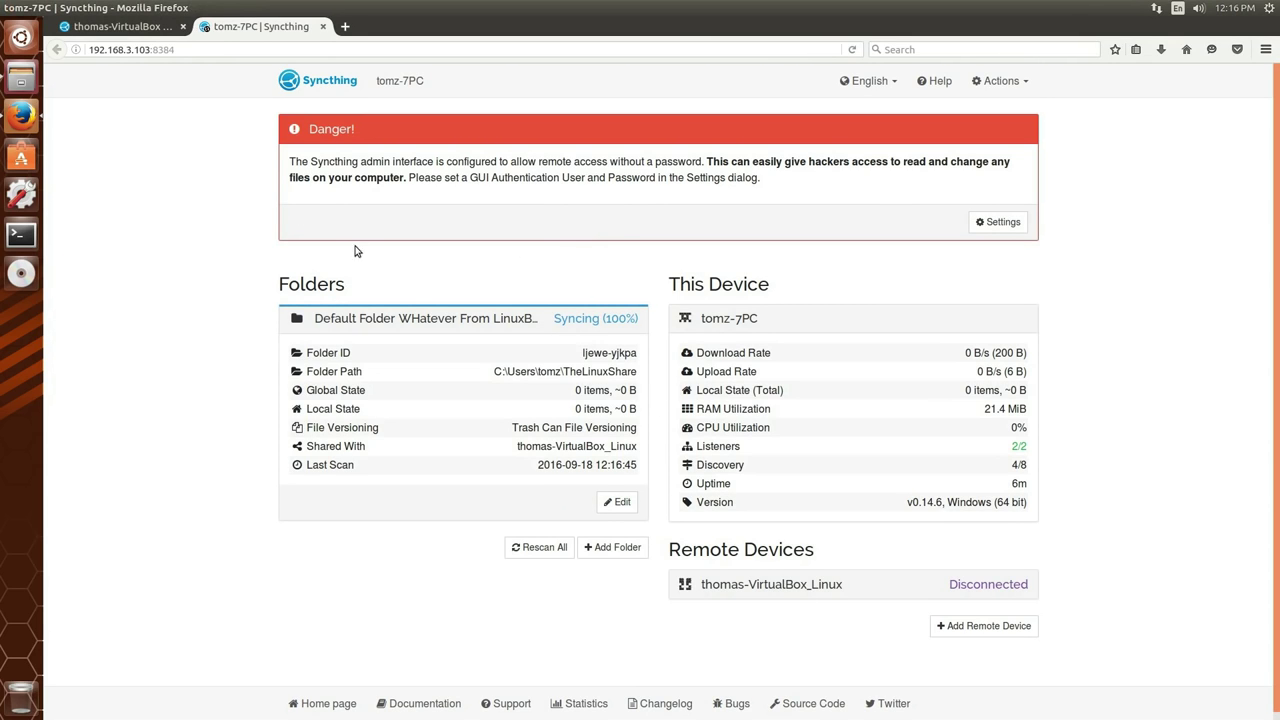
Check the Window 7 VBOX device's sync status on the Ubuntu page, then the shared folder's state on the Windows page
{"action": "left_click", "coordinate": [146, 28]}
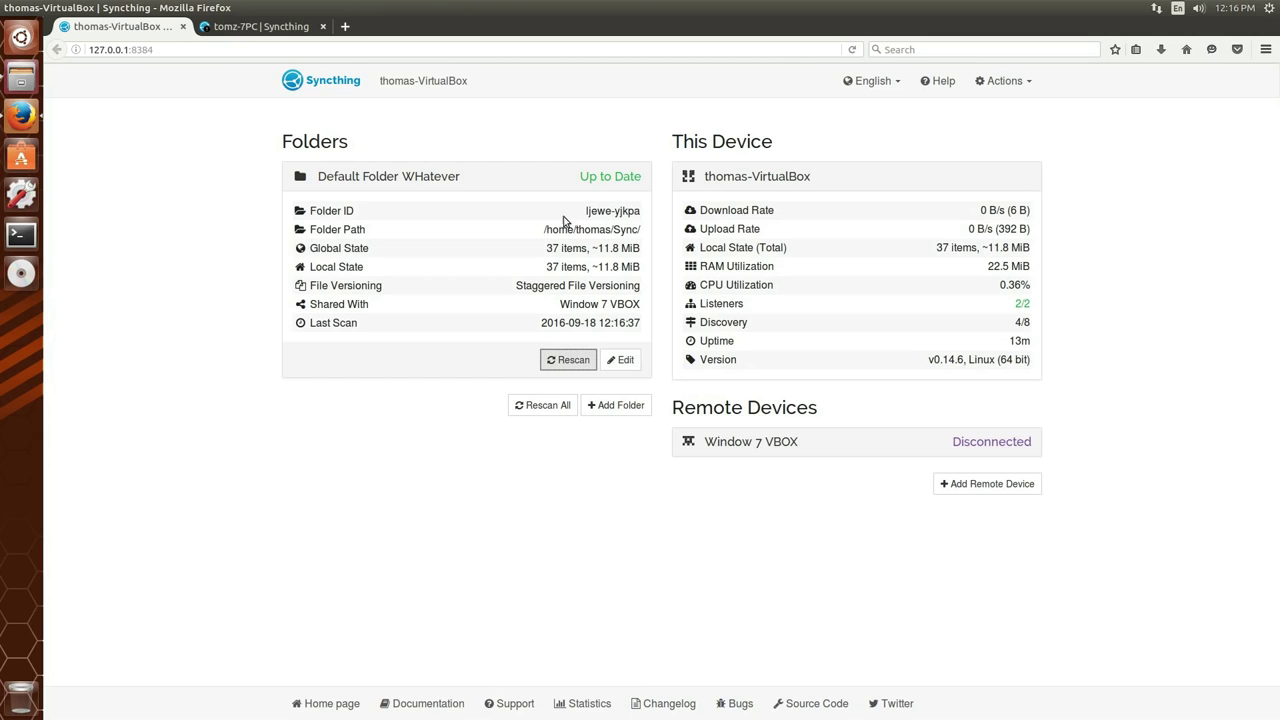
{"action": "left_click", "coordinate": [855, 449]}
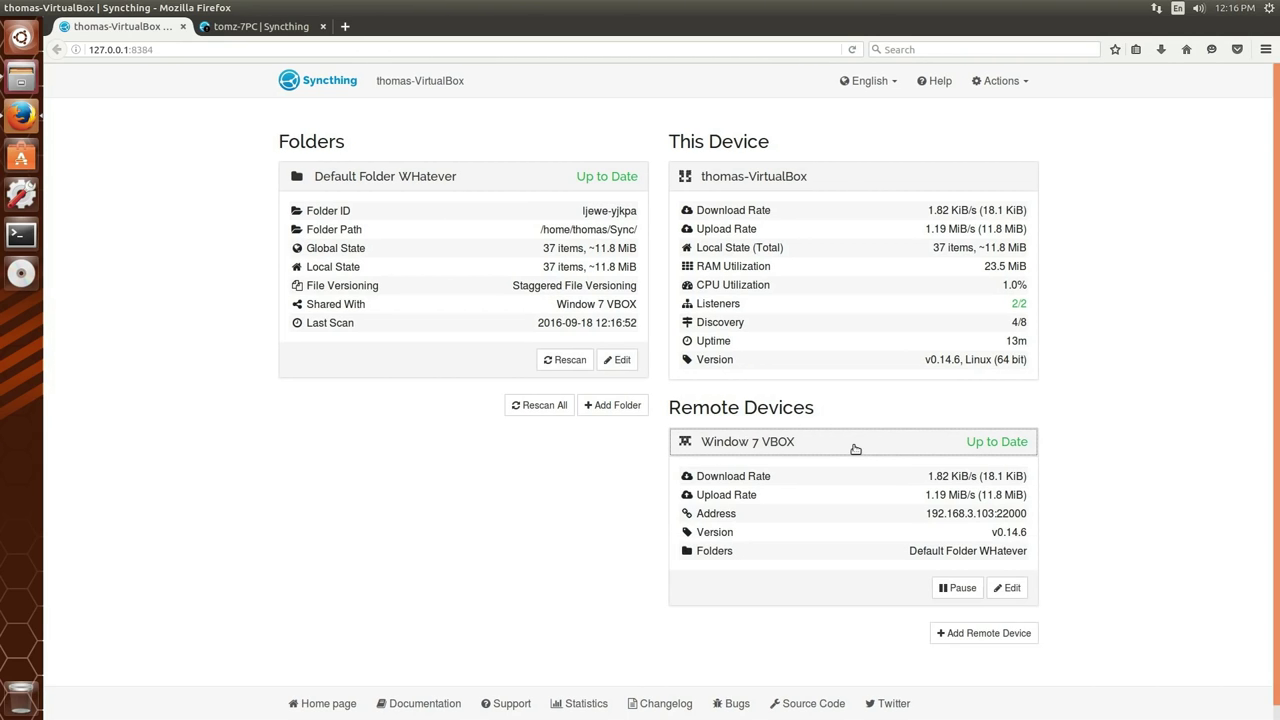
{"action": "left_click", "coordinate": [855, 449]}
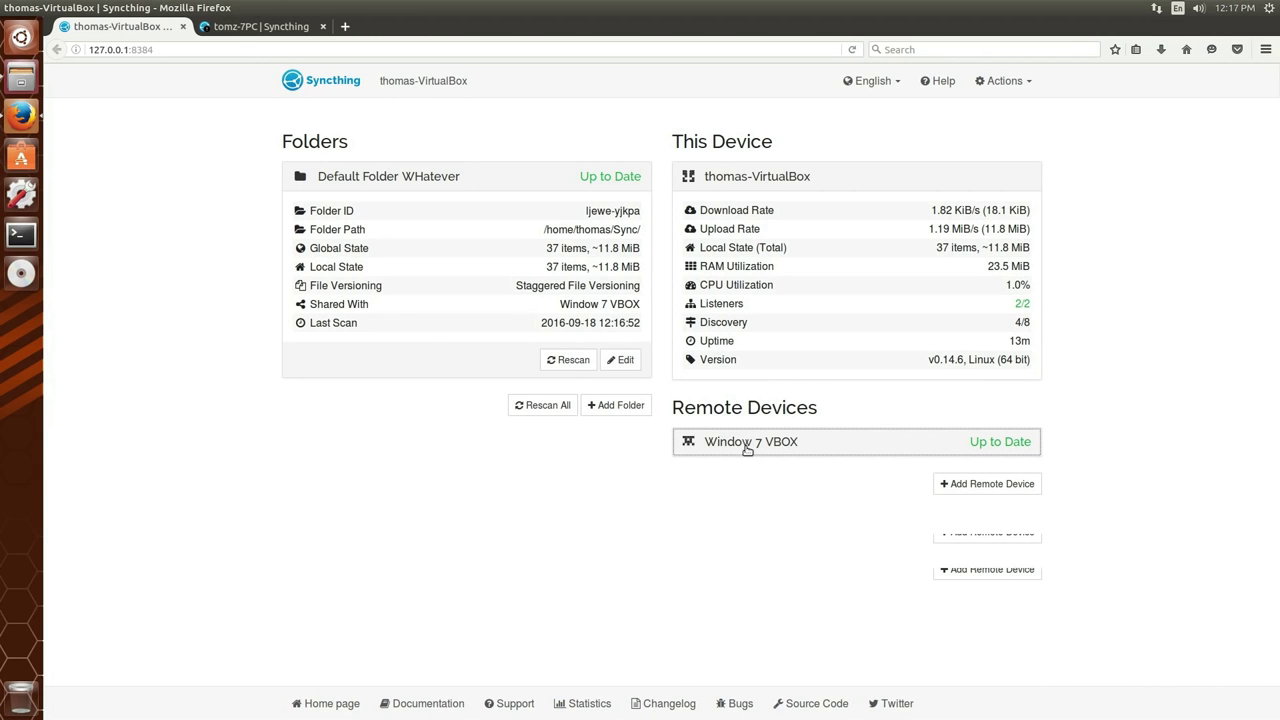
{"action": "left_click", "coordinate": [262, 30]}
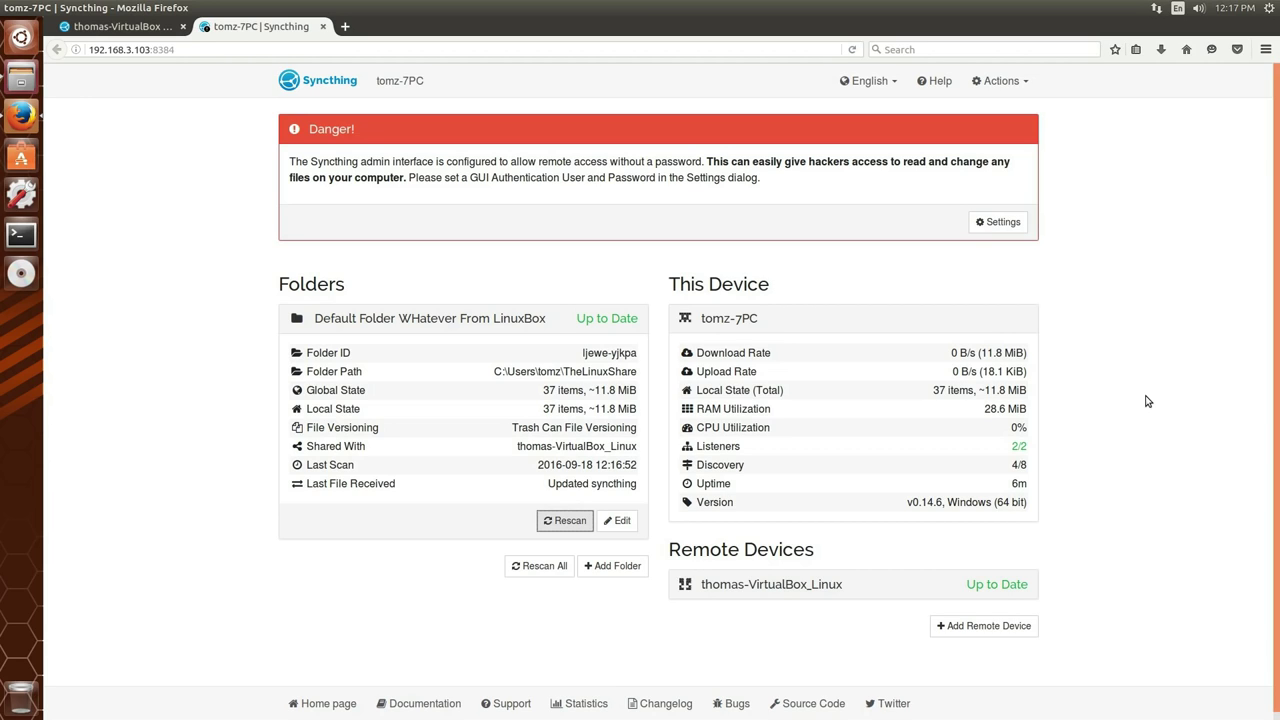
Collapse the device and folder details on the Windows page, return to the Ubuntu page, and bring up the Sync folder in Files
{"action": "left_click", "coordinate": [770, 320]}
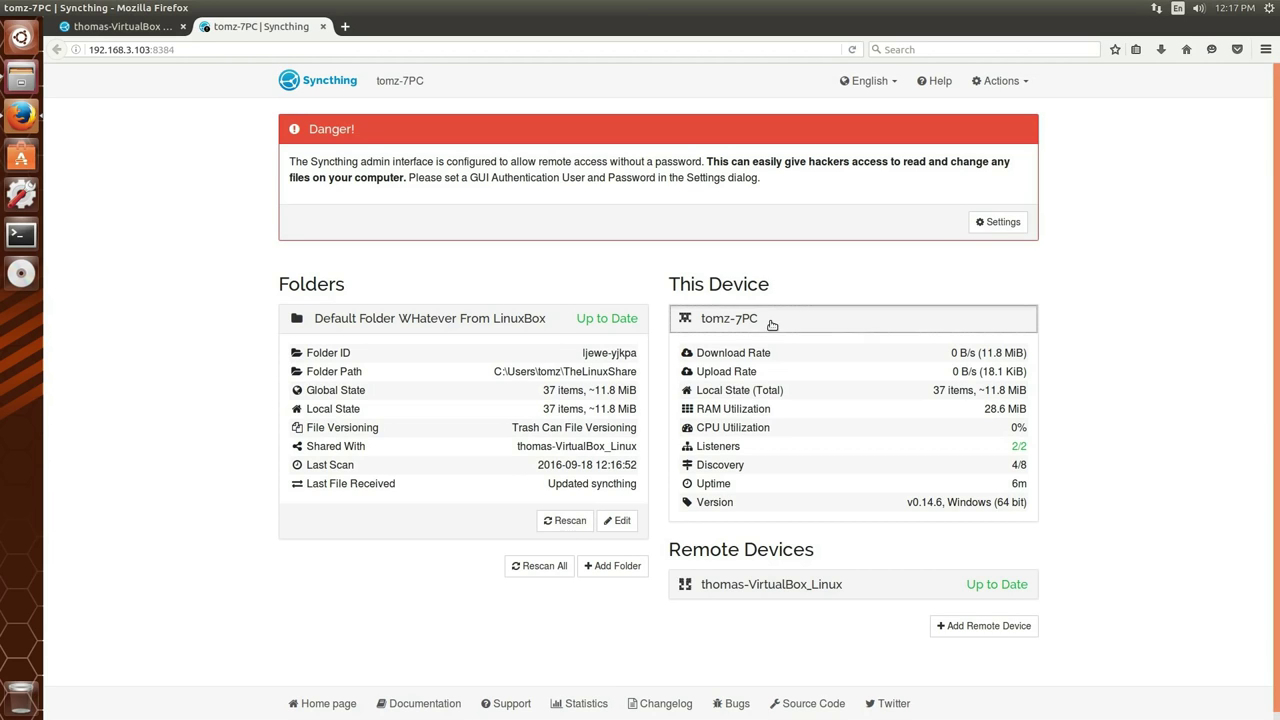
{"action": "left_click", "coordinate": [433, 332]}
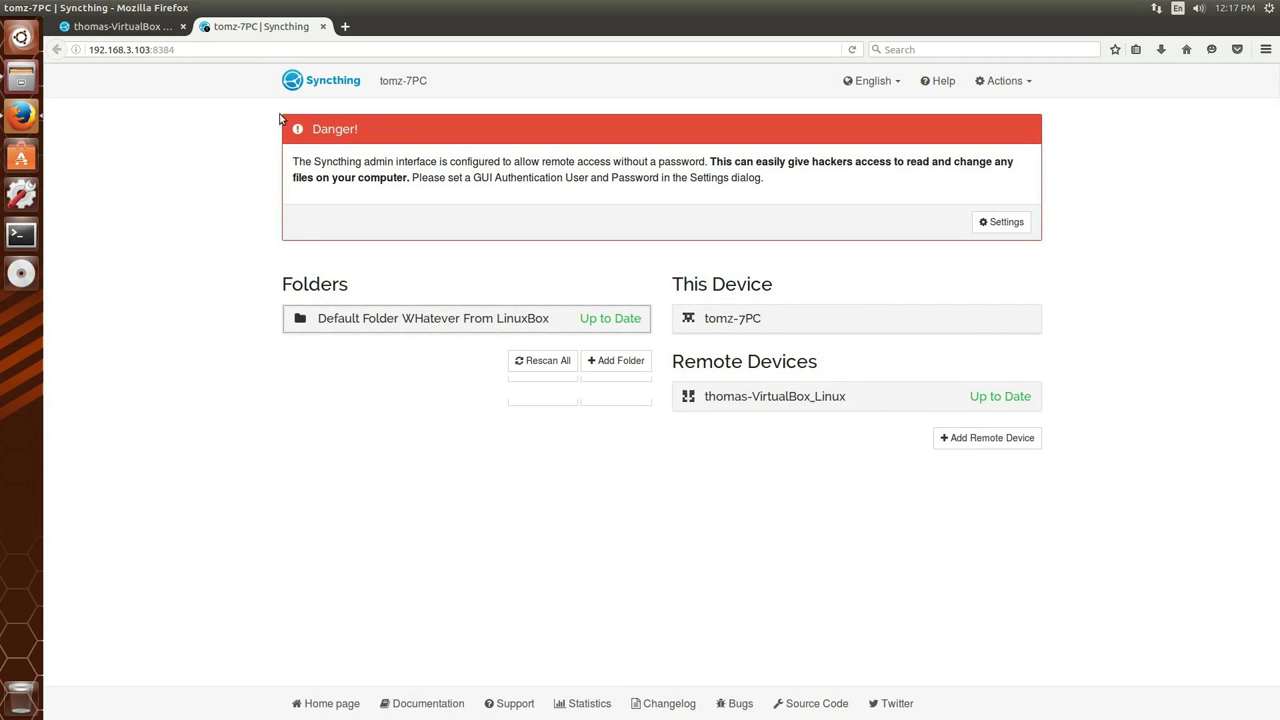
{"action": "left_click", "coordinate": [150, 30]}
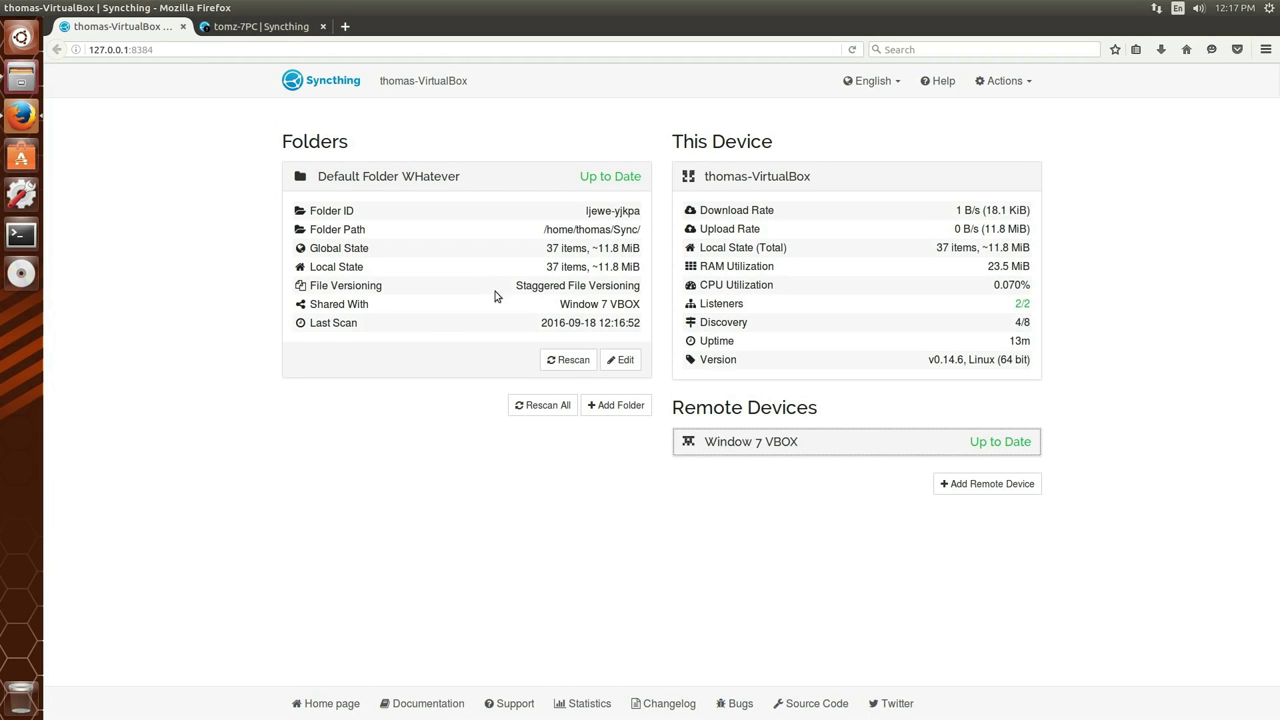
{"action": "left_click", "coordinate": [21, 77]}
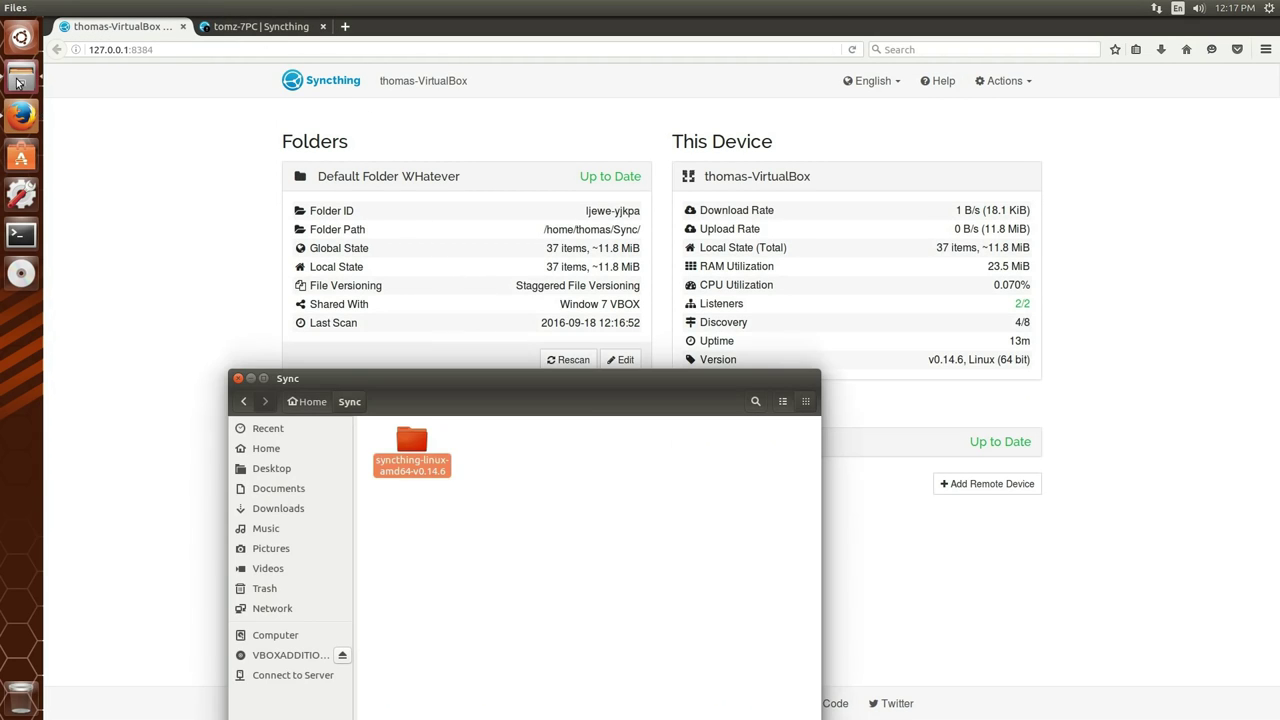
{"action": "left_click_drag", "start_coordinate": [590, 375], "coordinate": [601, 301]}
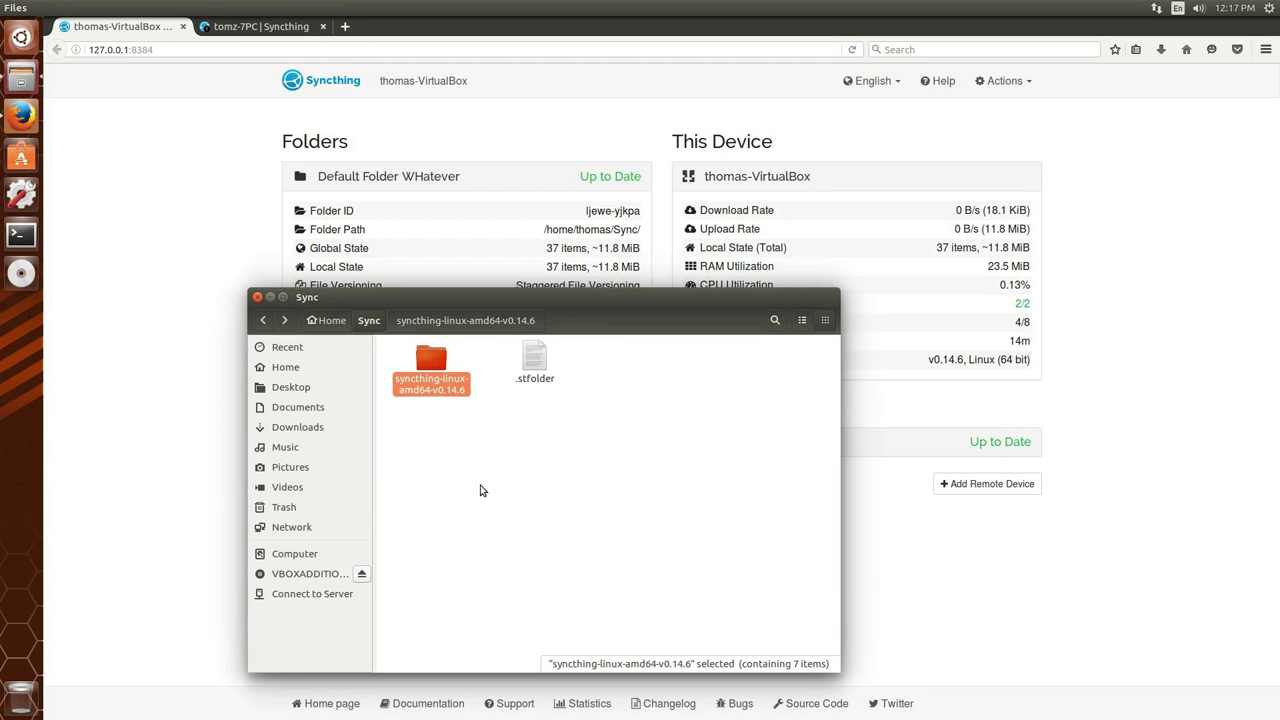
Switch to the Windows 7 virtual machine and delete the extra folder from syncthing-linux-amd64-v0.14.6 in TheLinuxShare
{"action": "key", "text": "alt+Tab"}
{"action": "left_click_drag", "start_coordinate": [798, 70], "coordinate": [784, 52]}
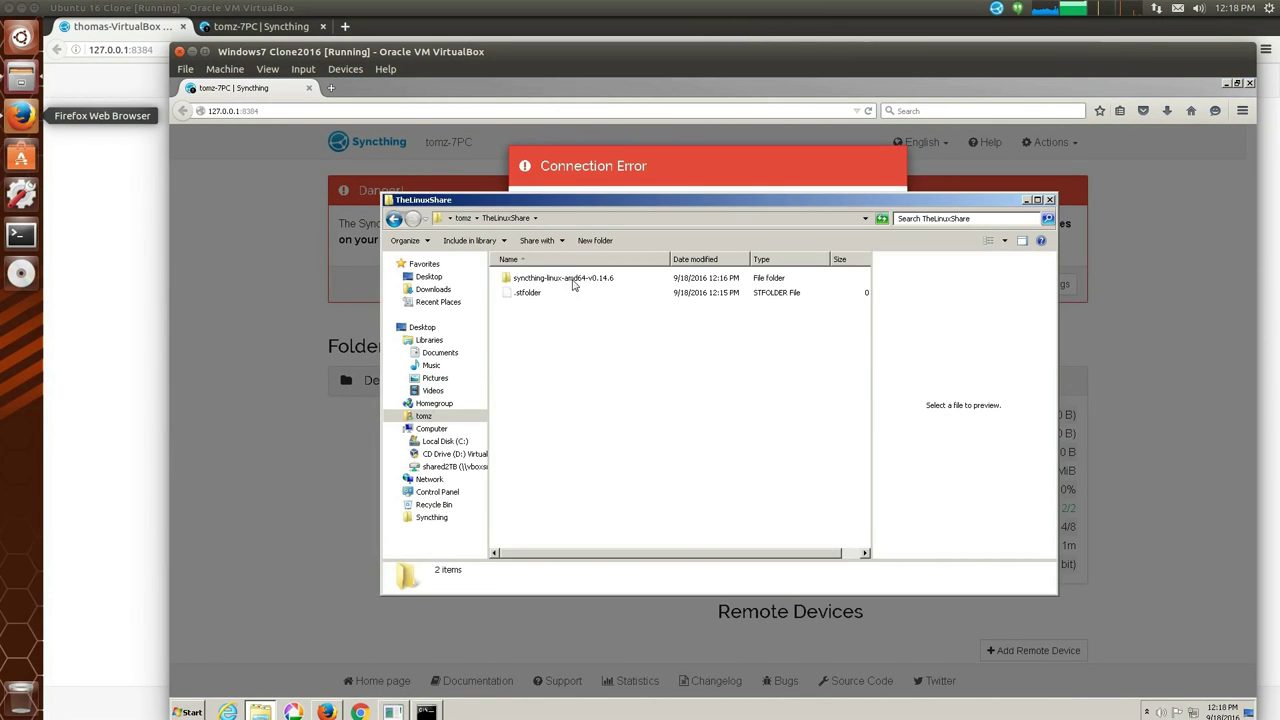
{"action": "left_click", "coordinate": [527, 312]}
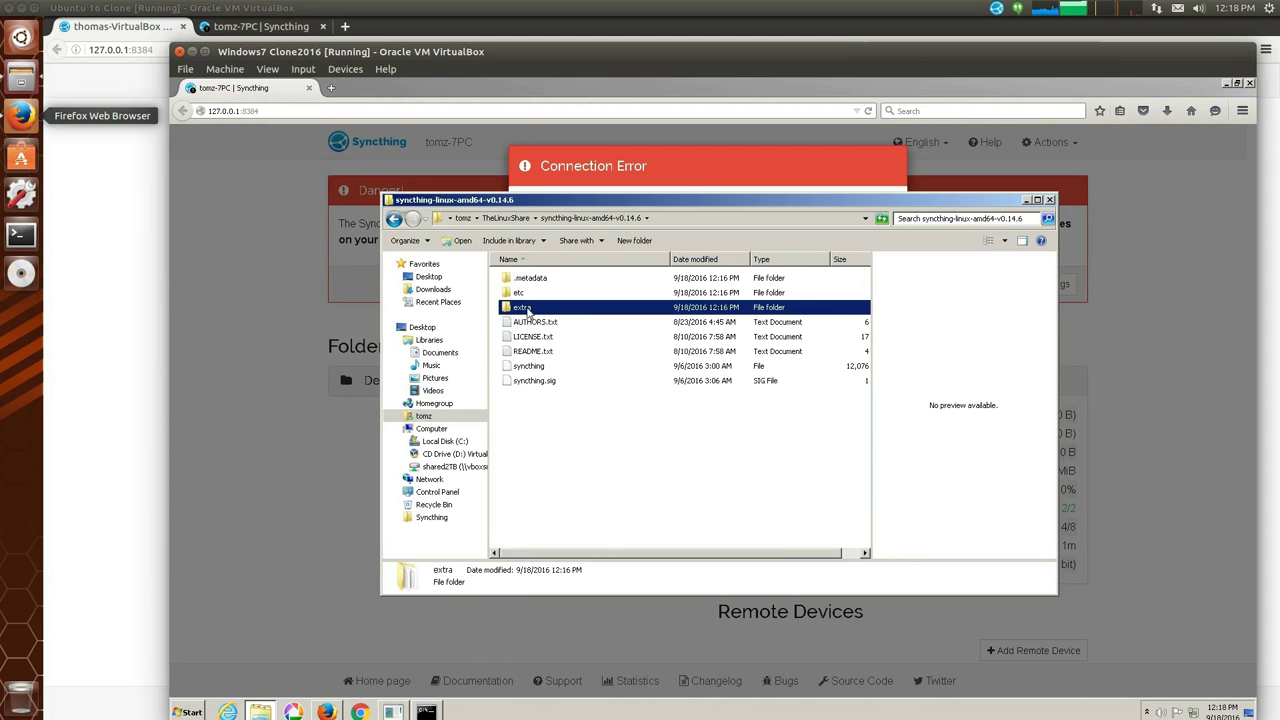
{"action": "right_click", "coordinate": [527, 310]}
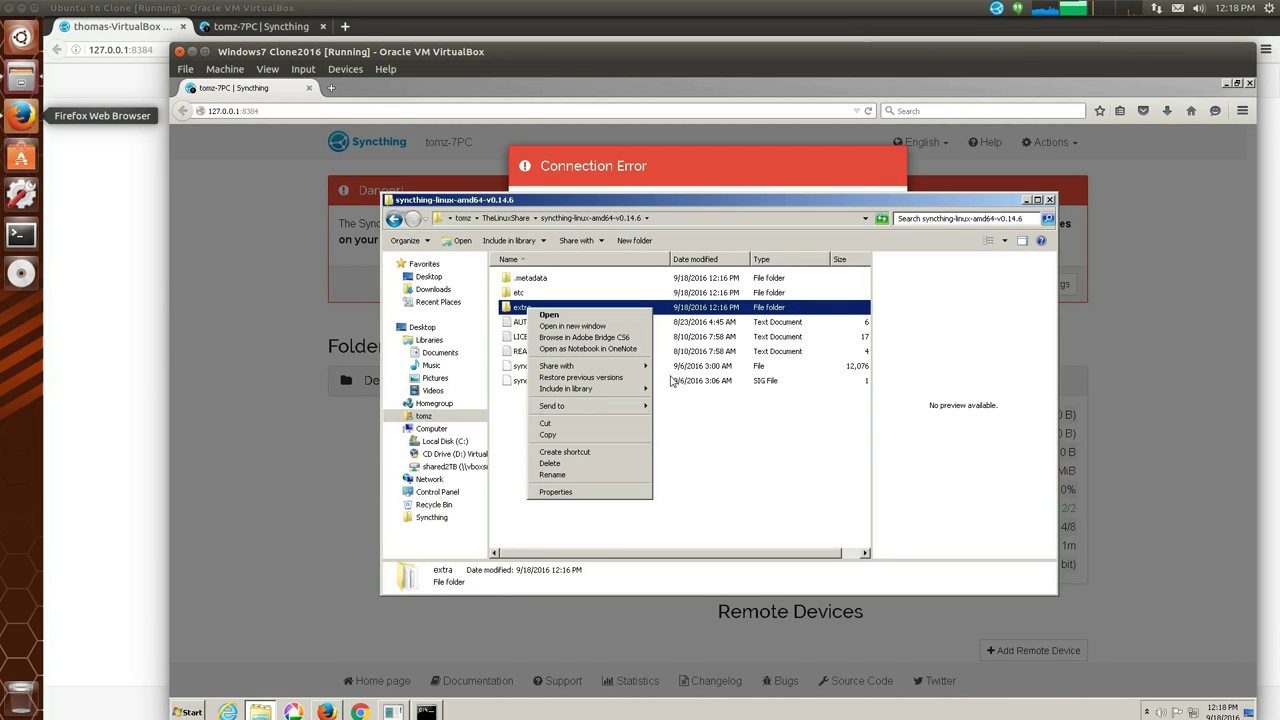
{"action": "left_click", "coordinate": [610, 464]}
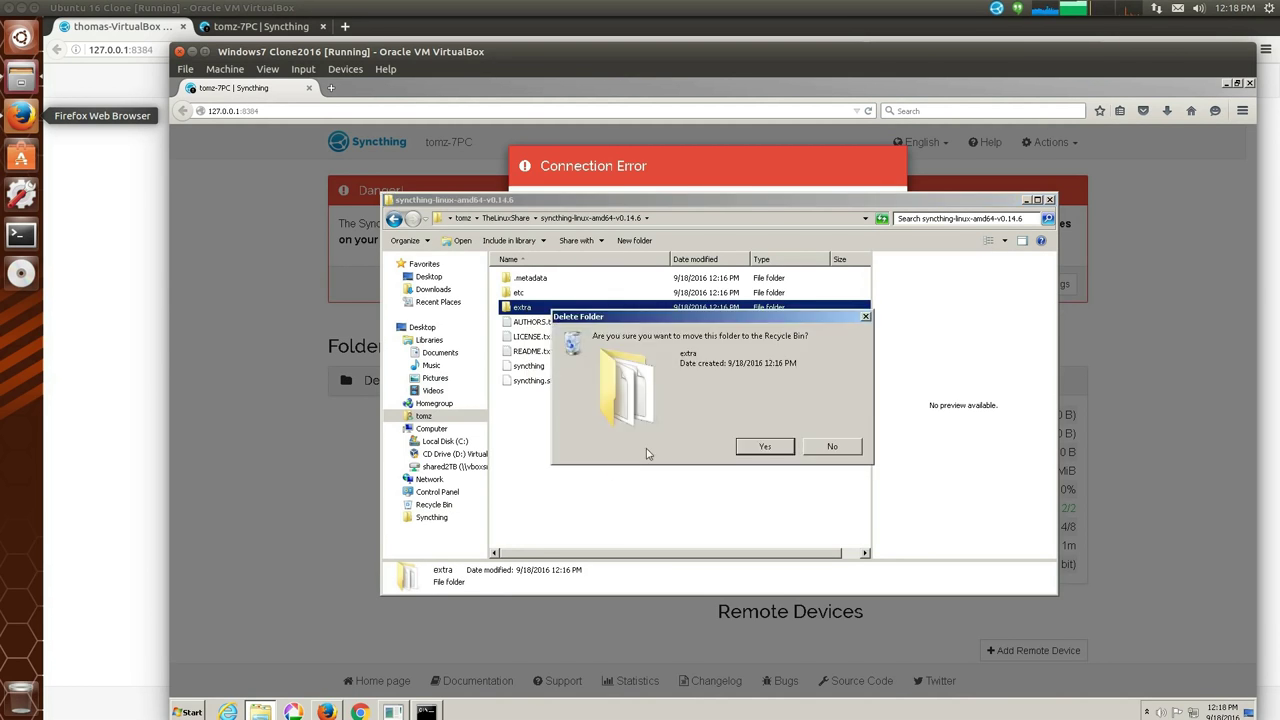
{"action": "left_click", "coordinate": [765, 446]}
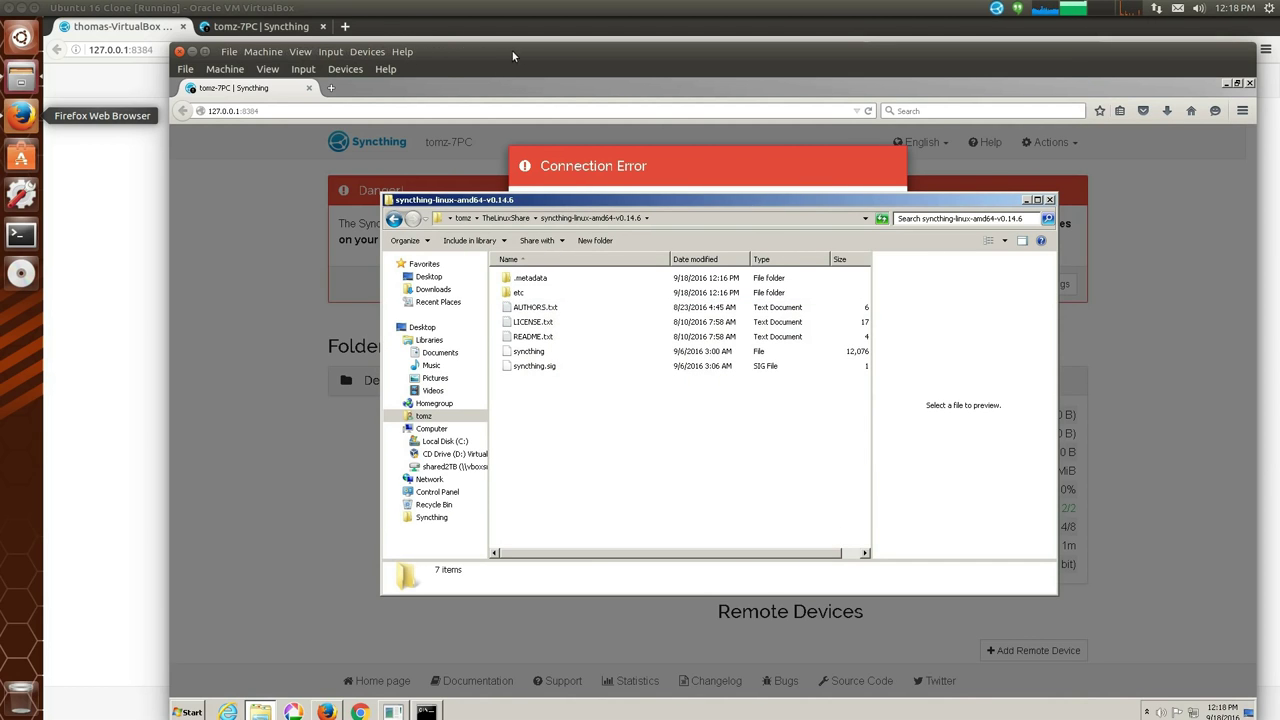
Back on Ubuntu, check the contents of syncthing-linux-amd64-v0.14.6 for the extra folder's deletion, and return to the Sync folder
{"action": "left_click", "coordinate": [192, 51]}
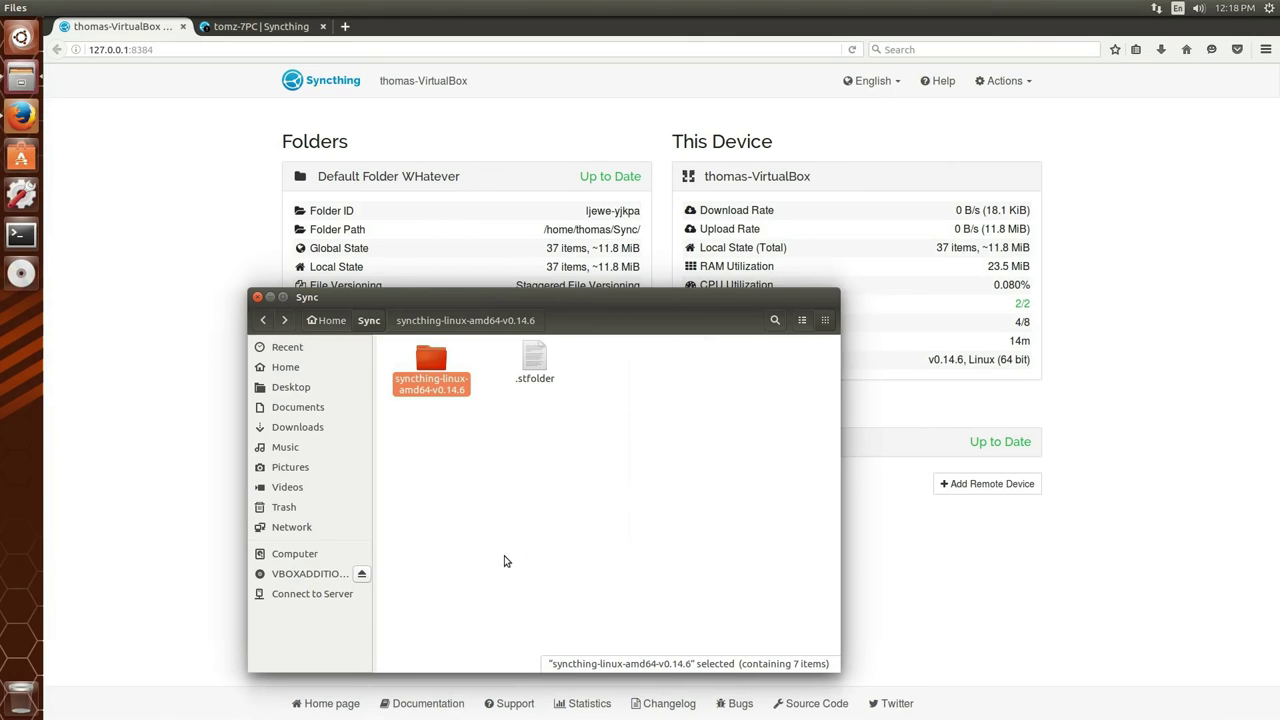
{"action": "double_click", "coordinate": [431, 368]}
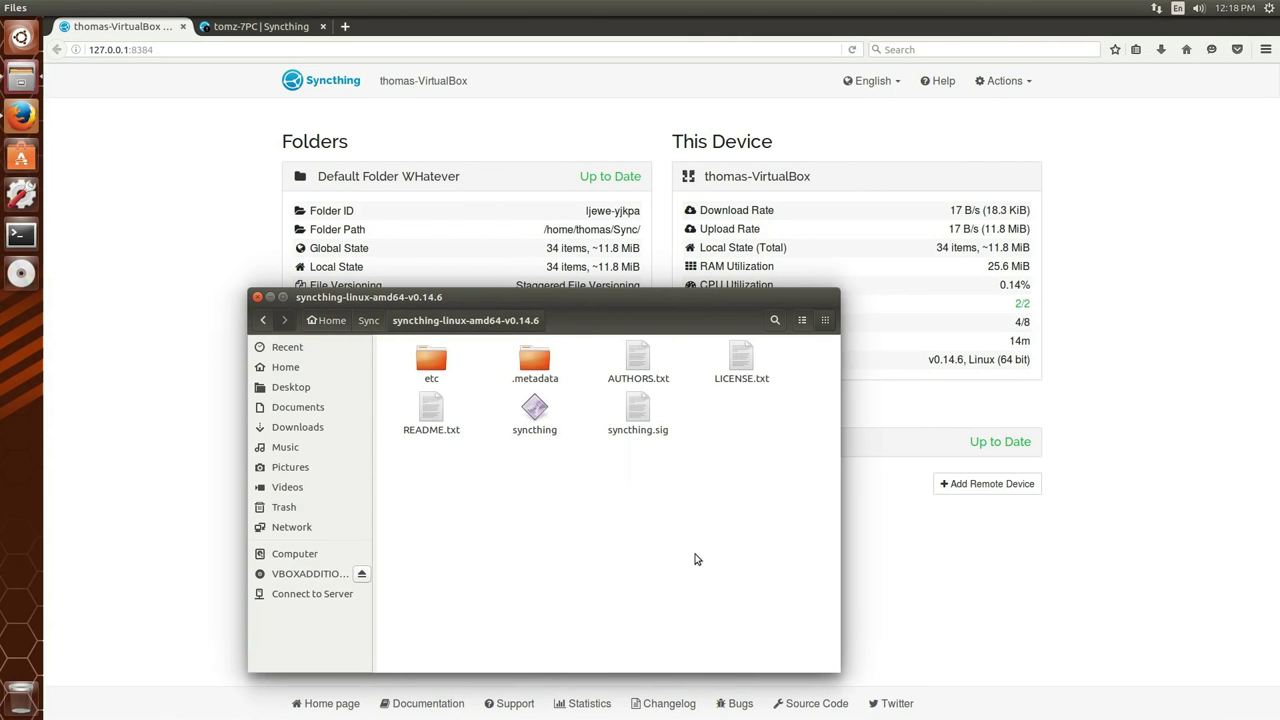
{"action": "left_click", "coordinate": [369, 321]}
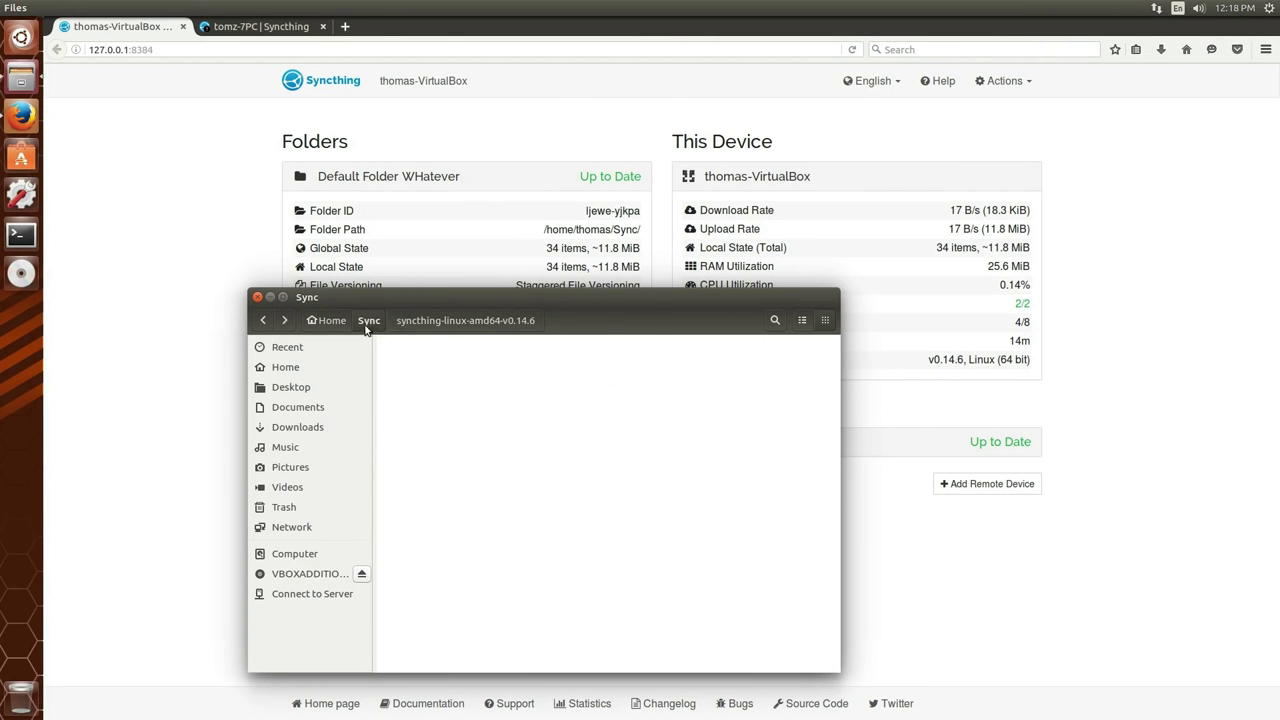
{"action": "left_click", "coordinate": [590, 446]}
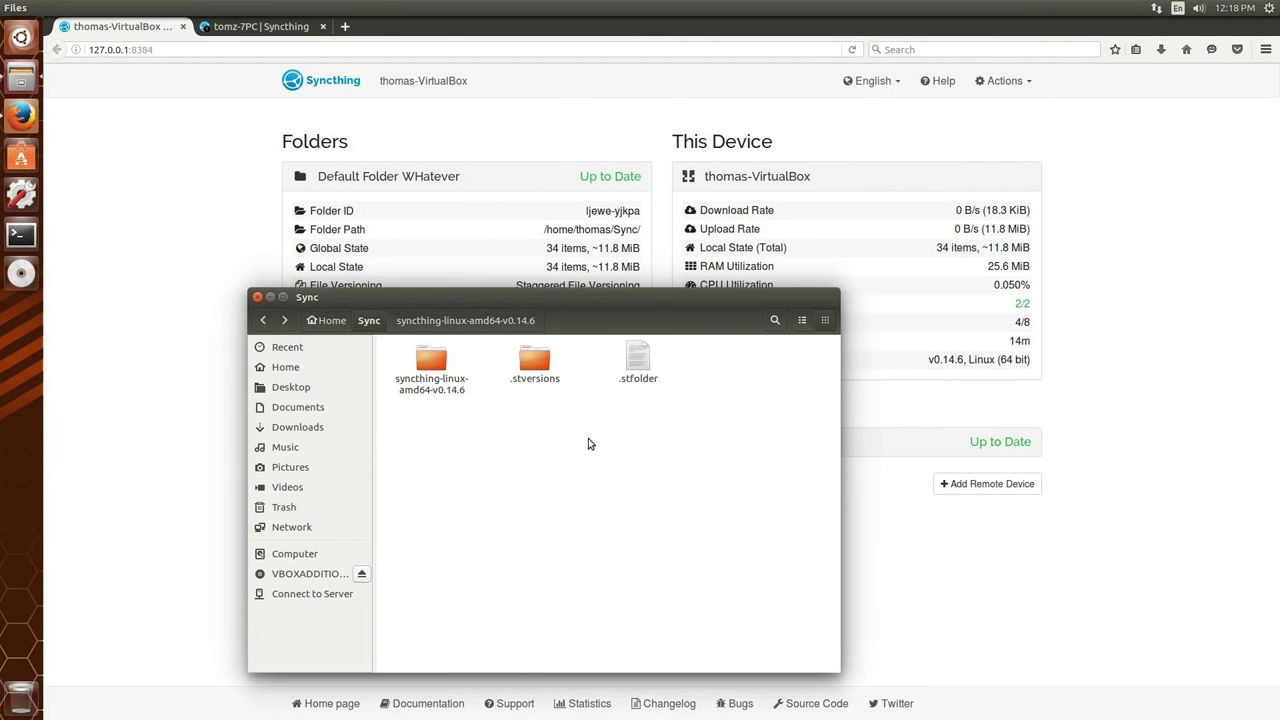
Examine the .stversions folder down to the archived extra folder's files, and return to the Sync folder
{"action": "double_click", "coordinate": [530, 365]}
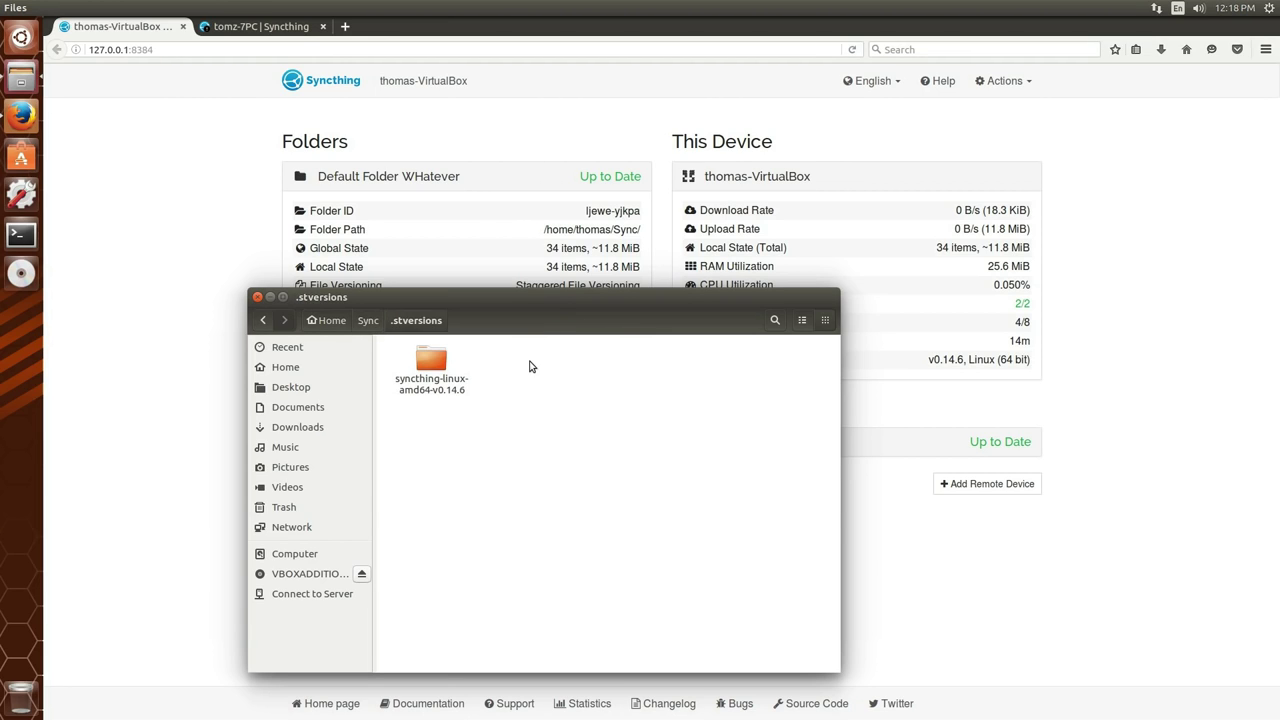
{"action": "double_click", "coordinate": [422, 374]}
{"action": "double_click", "coordinate": [424, 372]}
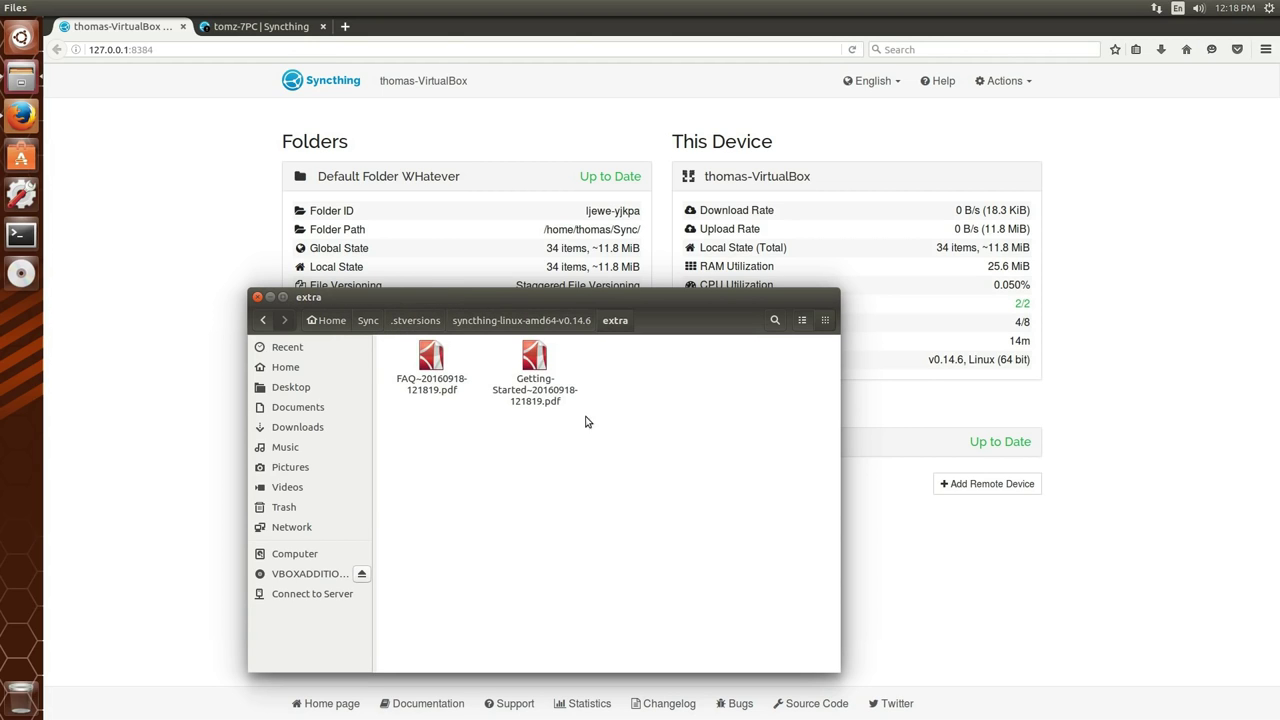
{"action": "left_click", "coordinate": [368, 321]}
{"action": "left_click", "coordinate": [474, 410]}
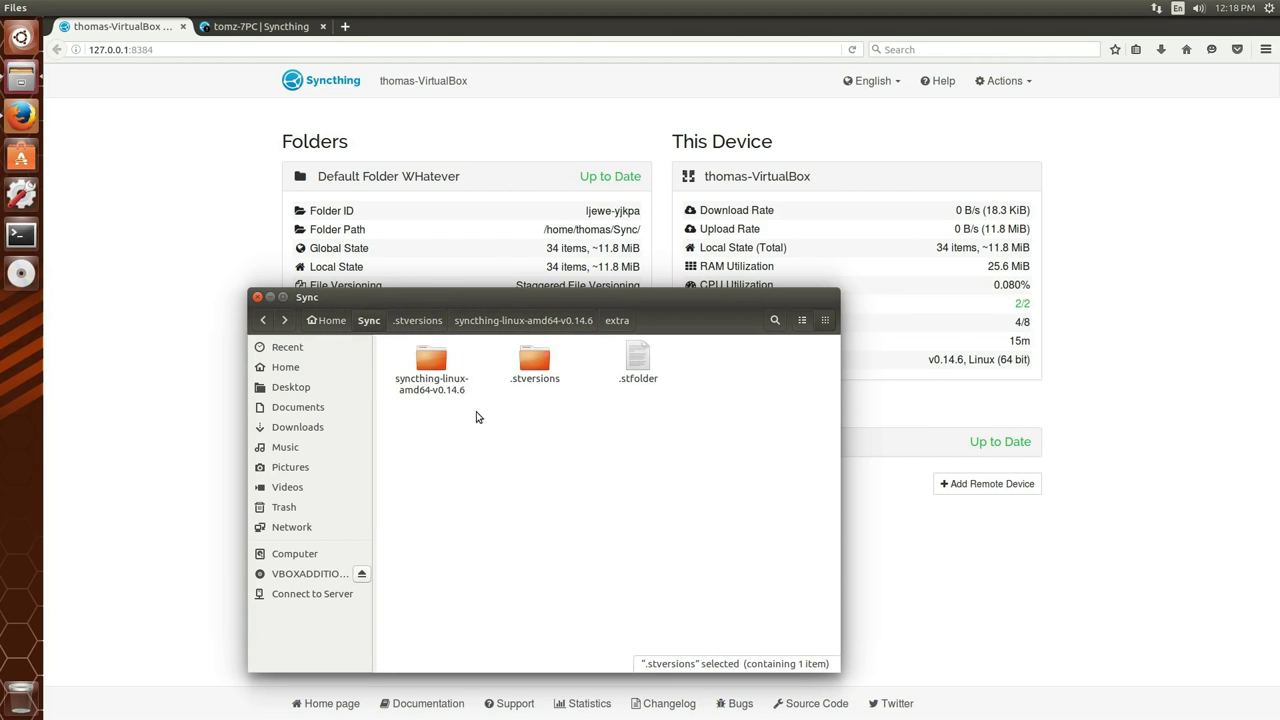
{"action": "left_click", "coordinate": [545, 386]}
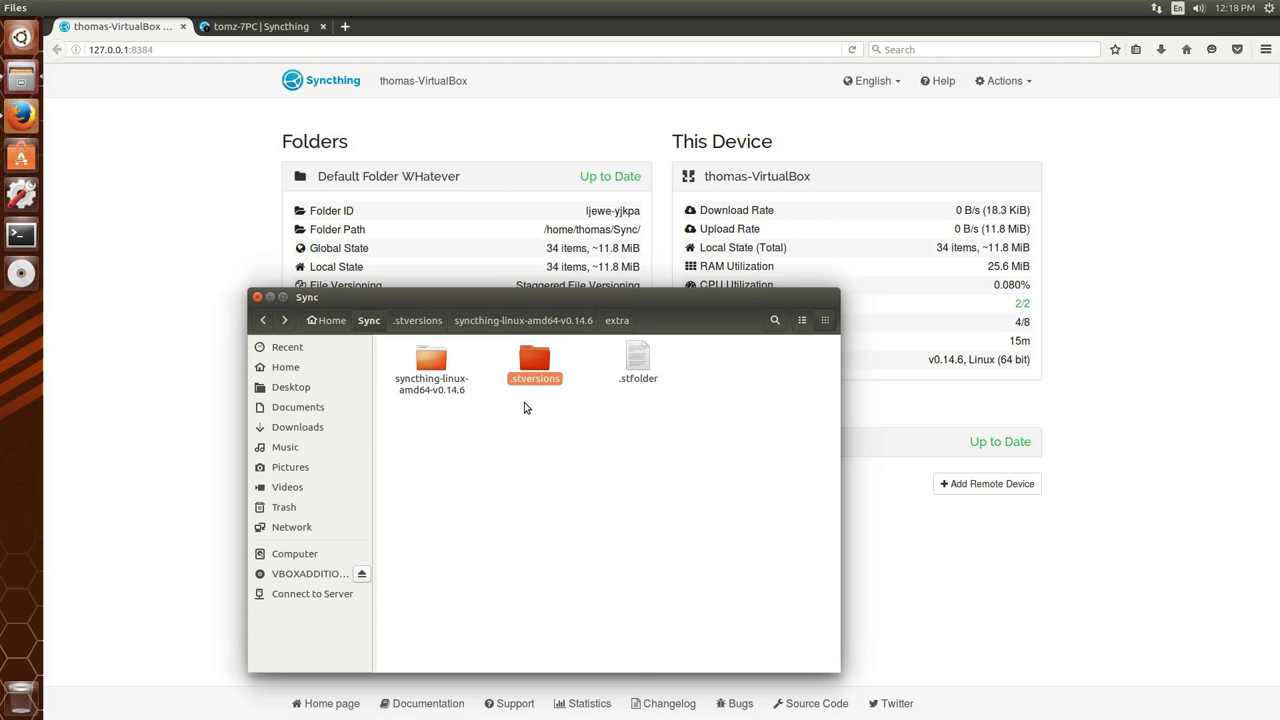
Duplicate README.txt inside the Sync folder's syncthing-linux-amd64-v0.14.6 folder and rename the copy as Testing.txt
{"action": "double_click", "coordinate": [436, 368]}
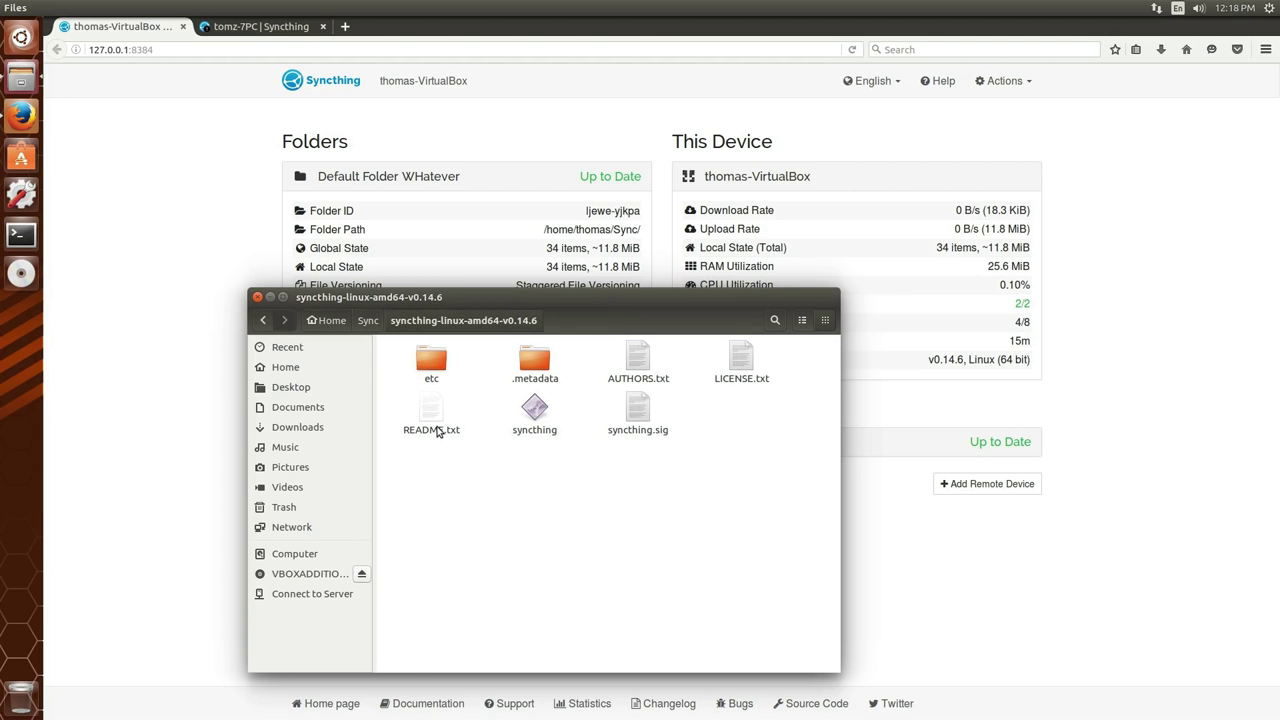
{"action": "key", "text": "ctrl+c"}
{"action": "key", "text": "ctrl+v"}
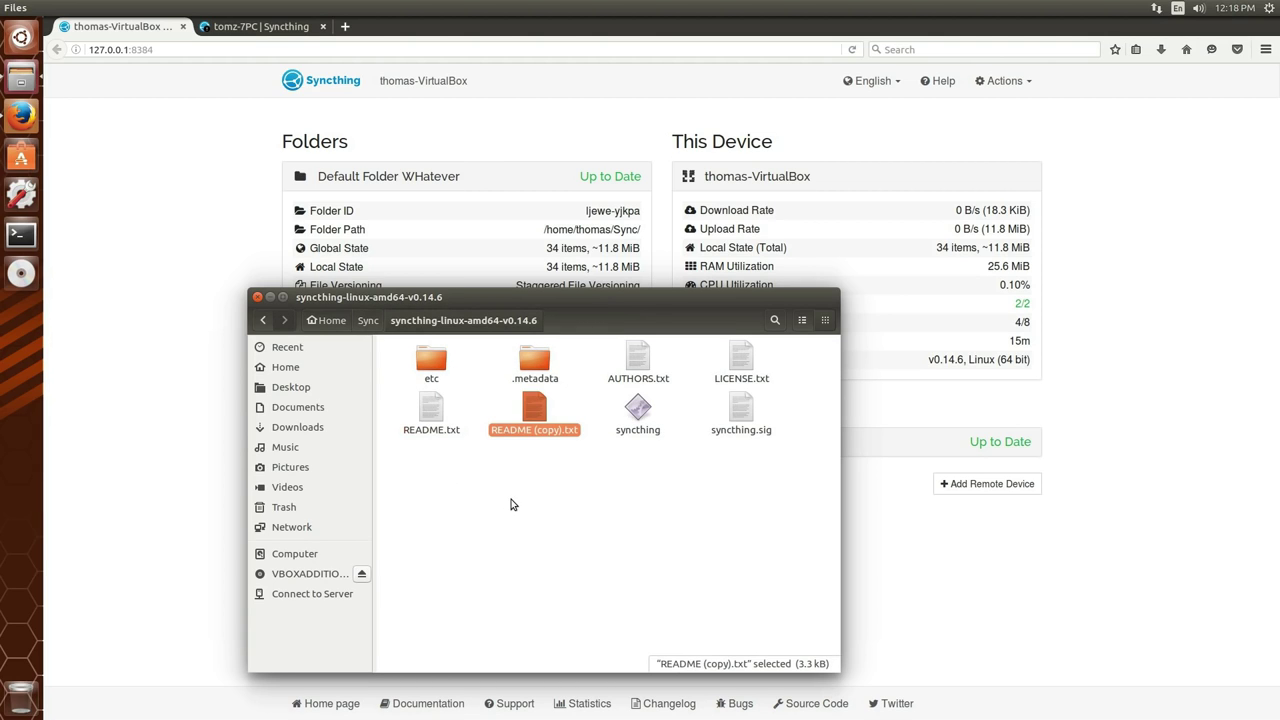
{"action": "key", "text": "Right"}
{"action": "key", "text": "Left"}
{"action": "key", "text": "F2"}
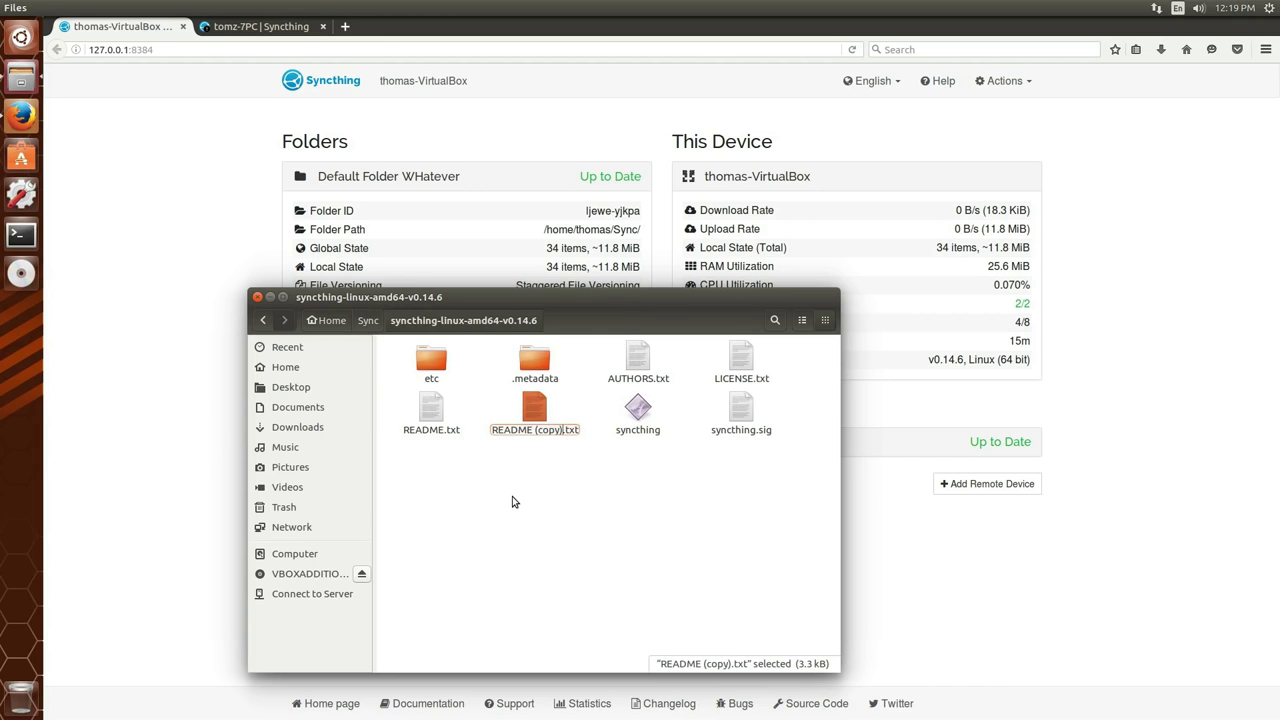
{"action": "type", "text": "Testin"}
{"action": "type", "text": "g"}
{"action": "key", "text": "Return"}
Open Testing.txt, add the line "Some Edit From The linux Box" at its beginning, save it, and close the editor
{"action": "key", "text": "Return"}
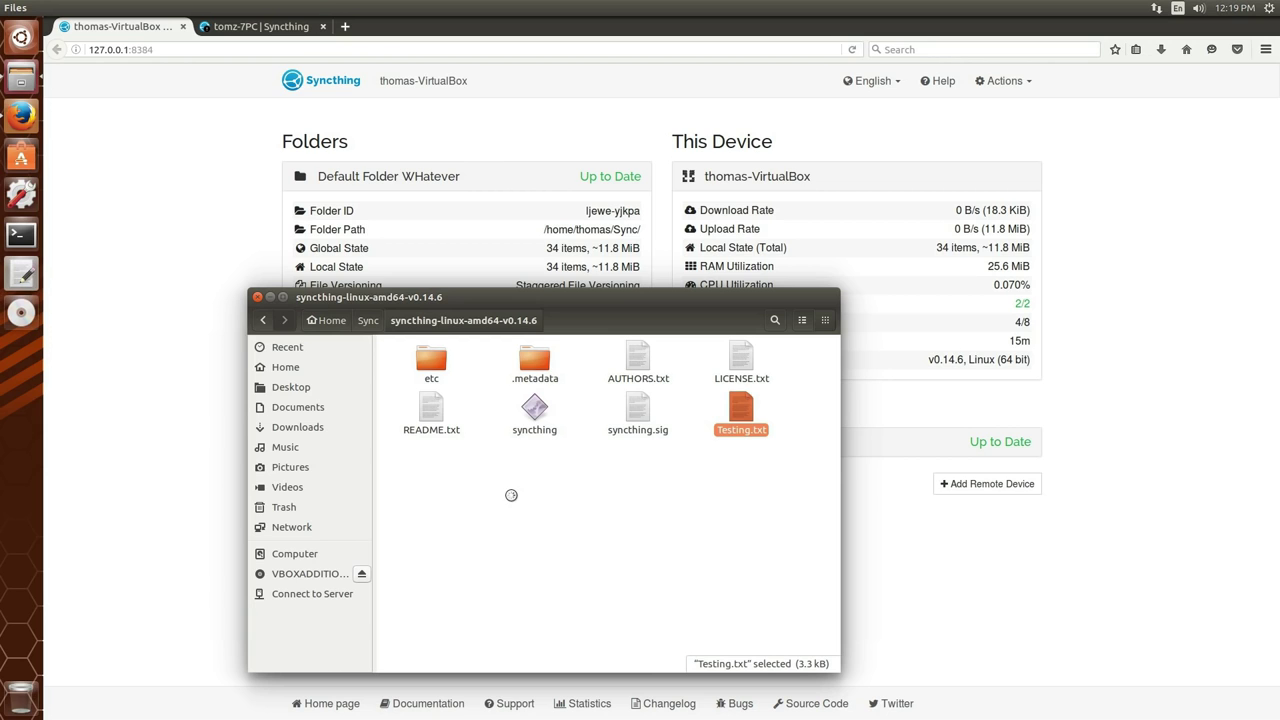
{"action": "left_click", "coordinate": [790, 68]}
{"action": "key", "text": "Home"}
{"action": "key", "text": "Return"}
{"action": "key", "text": "Return"}
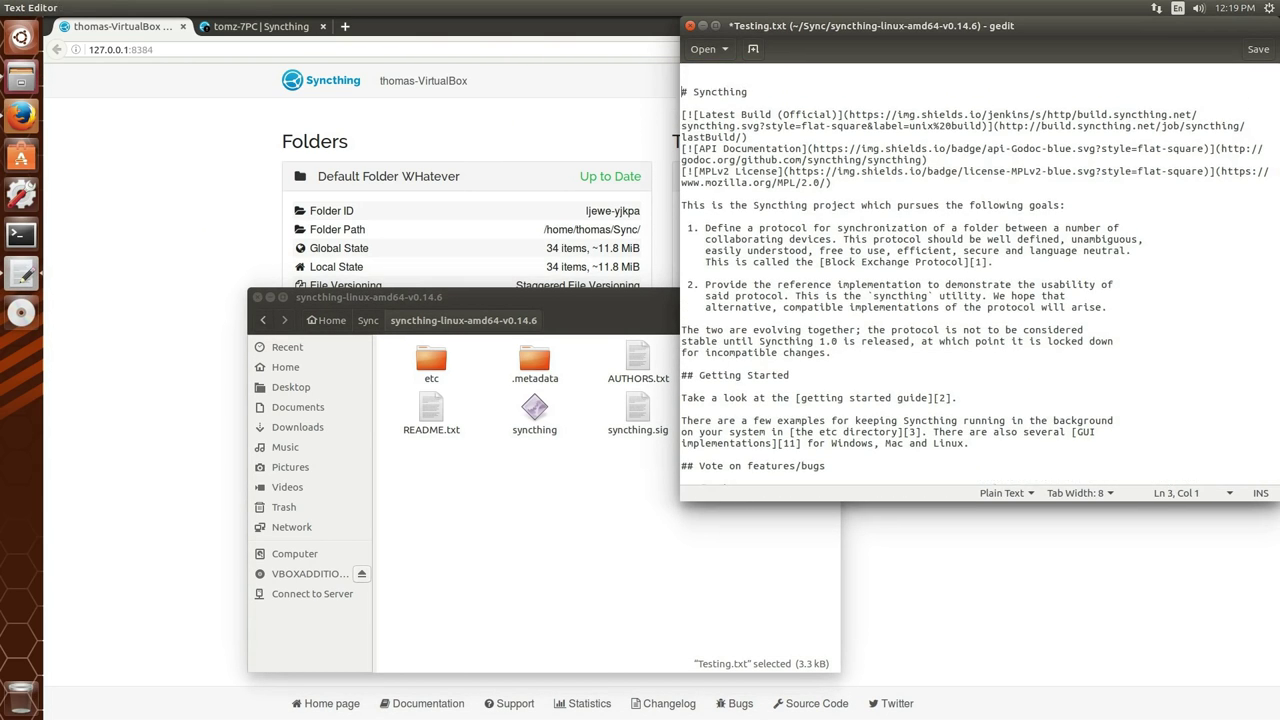
{"action": "type", "text": "Some Edit From The lin"}
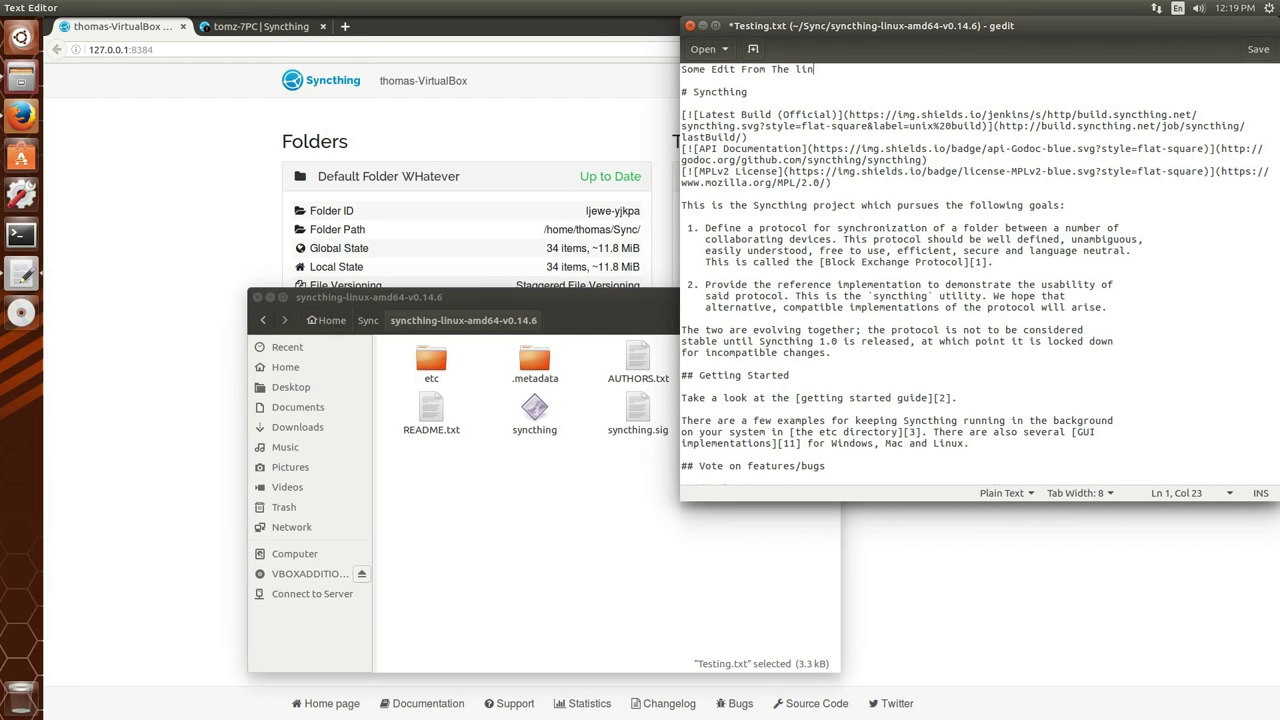
{"action": "type", "text": "ux Box"}
{"action": "key", "text": "Return"}
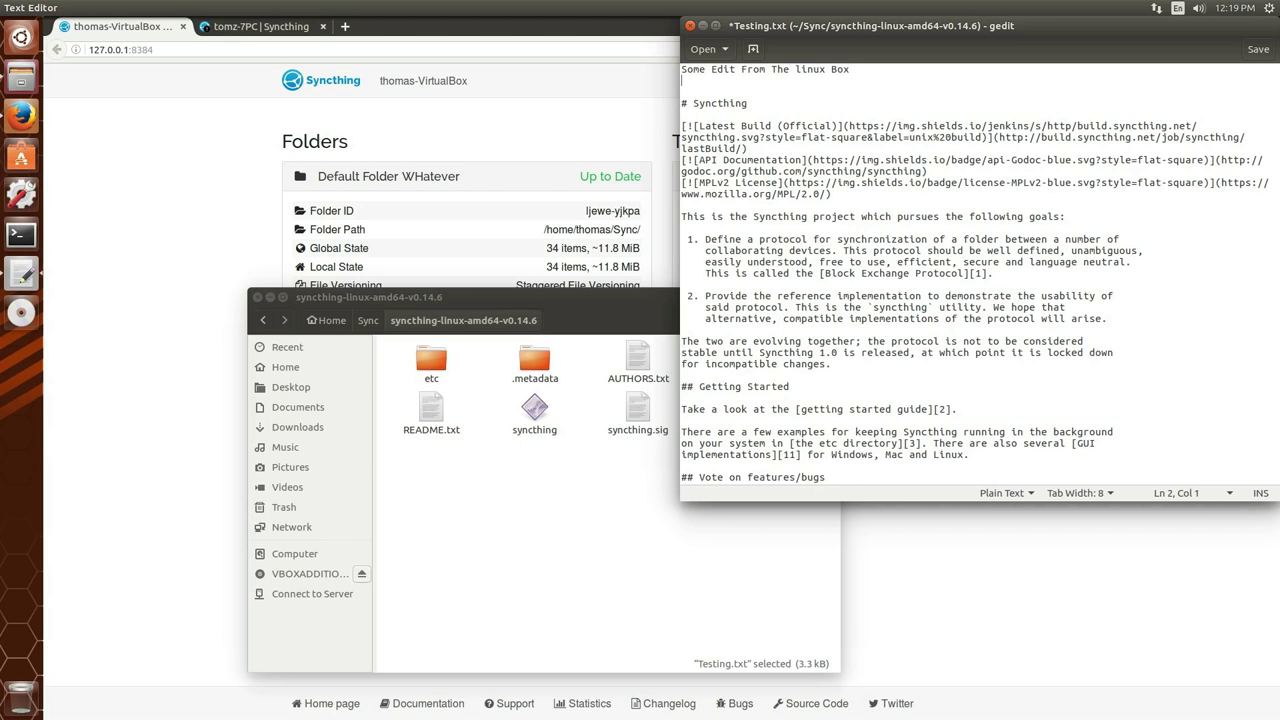
{"action": "left_click", "coordinate": [1257, 49]}
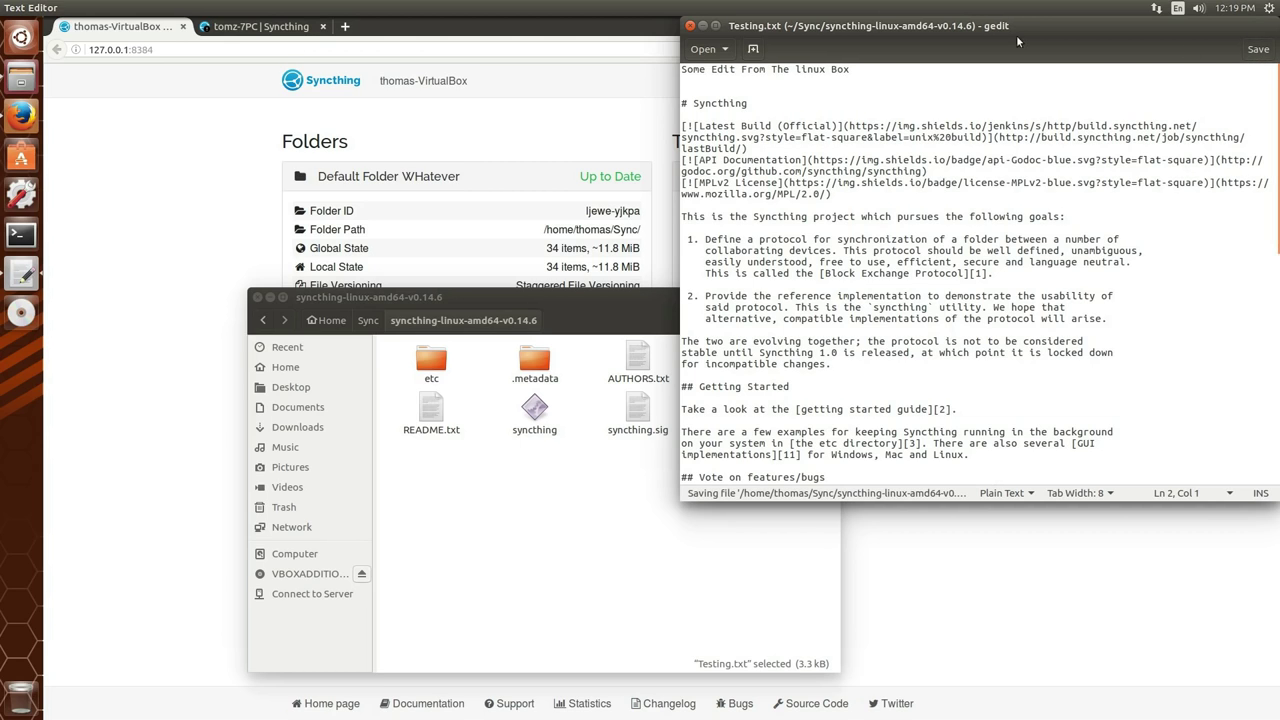
{"action": "left_click", "coordinate": [689, 25]}
Rescan the shared folder on the Ubuntu page and review its rescan interval and file versioning settings without changing them
{"action": "left_click", "coordinate": [217, 209]}
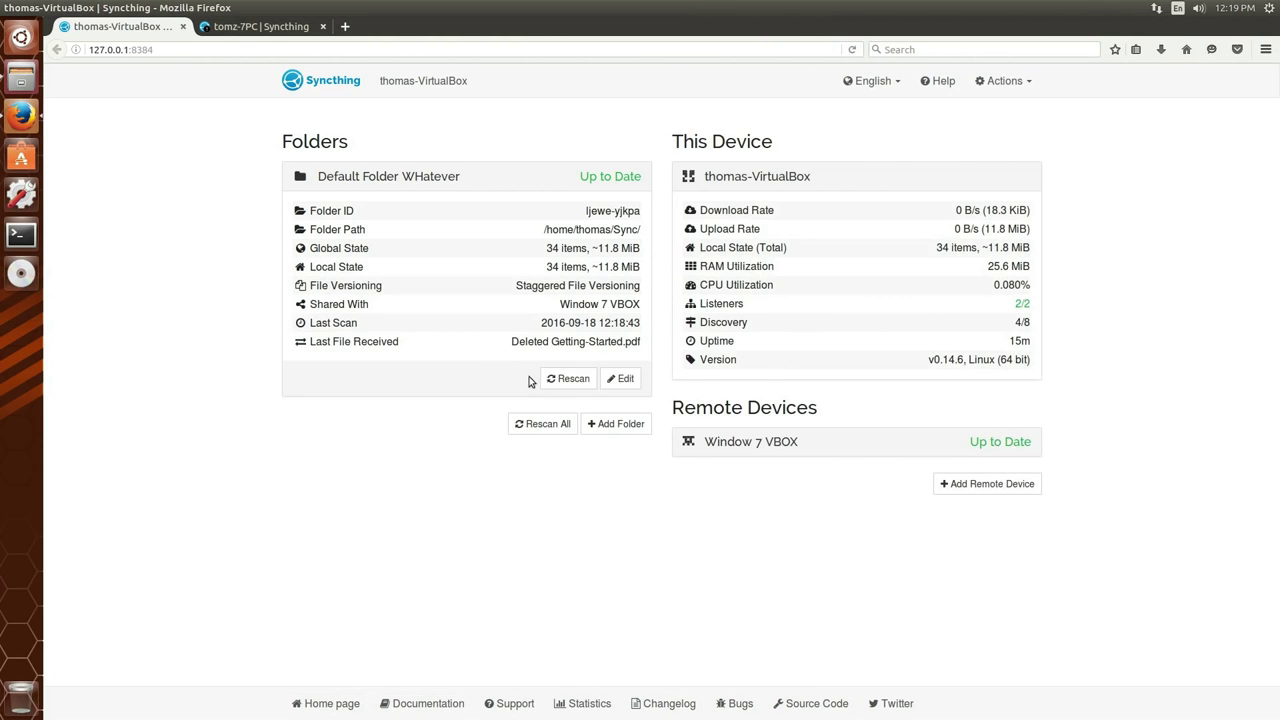
{"action": "left_click", "coordinate": [561, 377]}
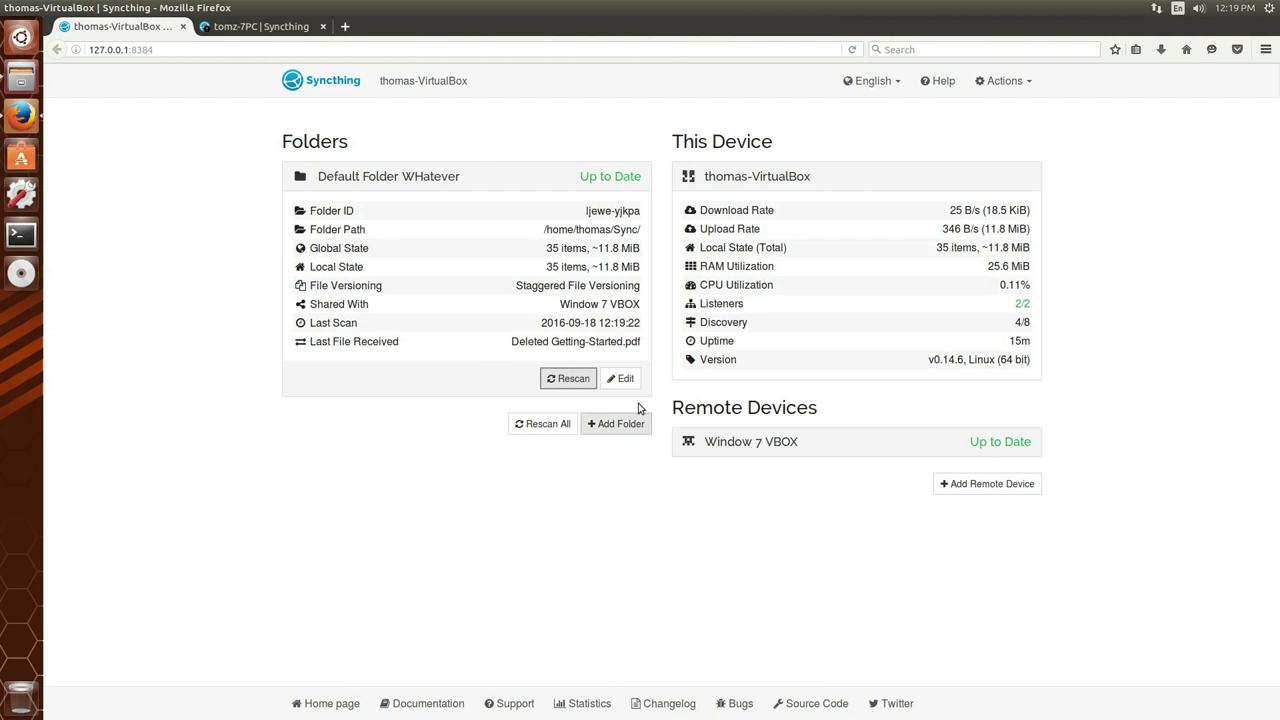
{"action": "left_click", "coordinate": [621, 378]}
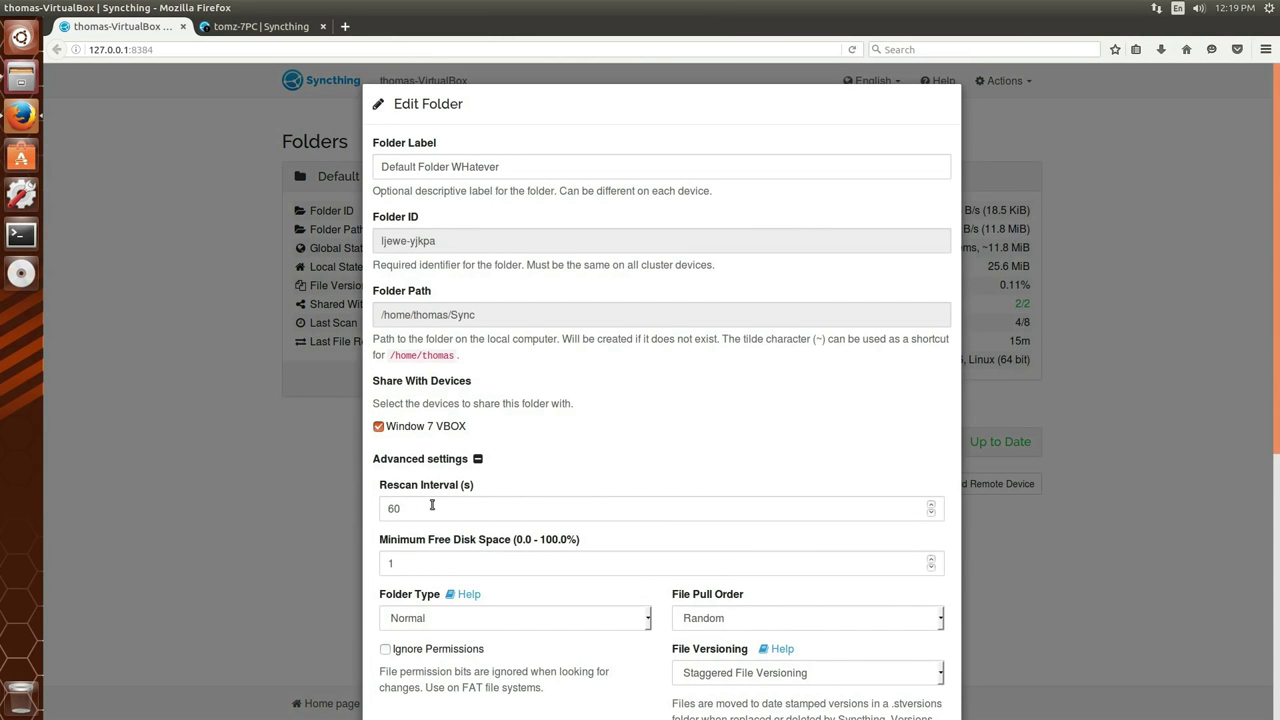
{"action": "scroll", "coordinate": [1084, 539], "scroll_direction": "down", "scroll_amount": 7}
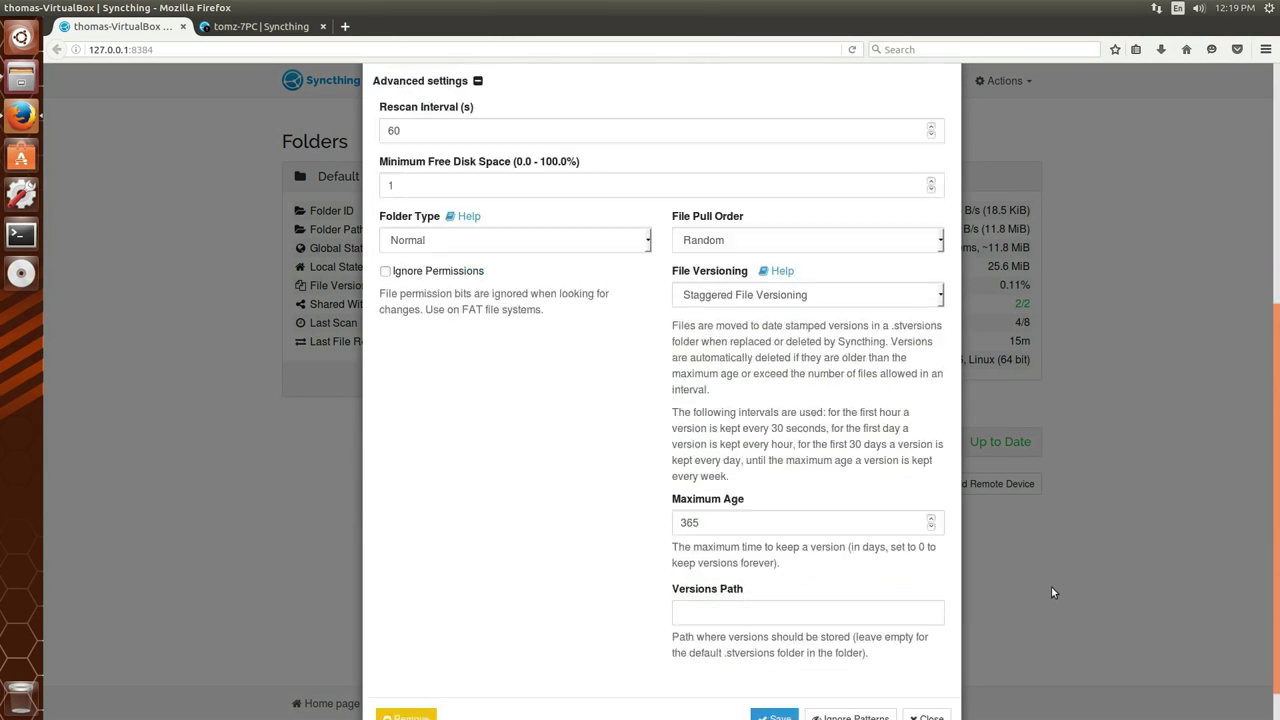
{"action": "left_click", "coordinate": [928, 678]}
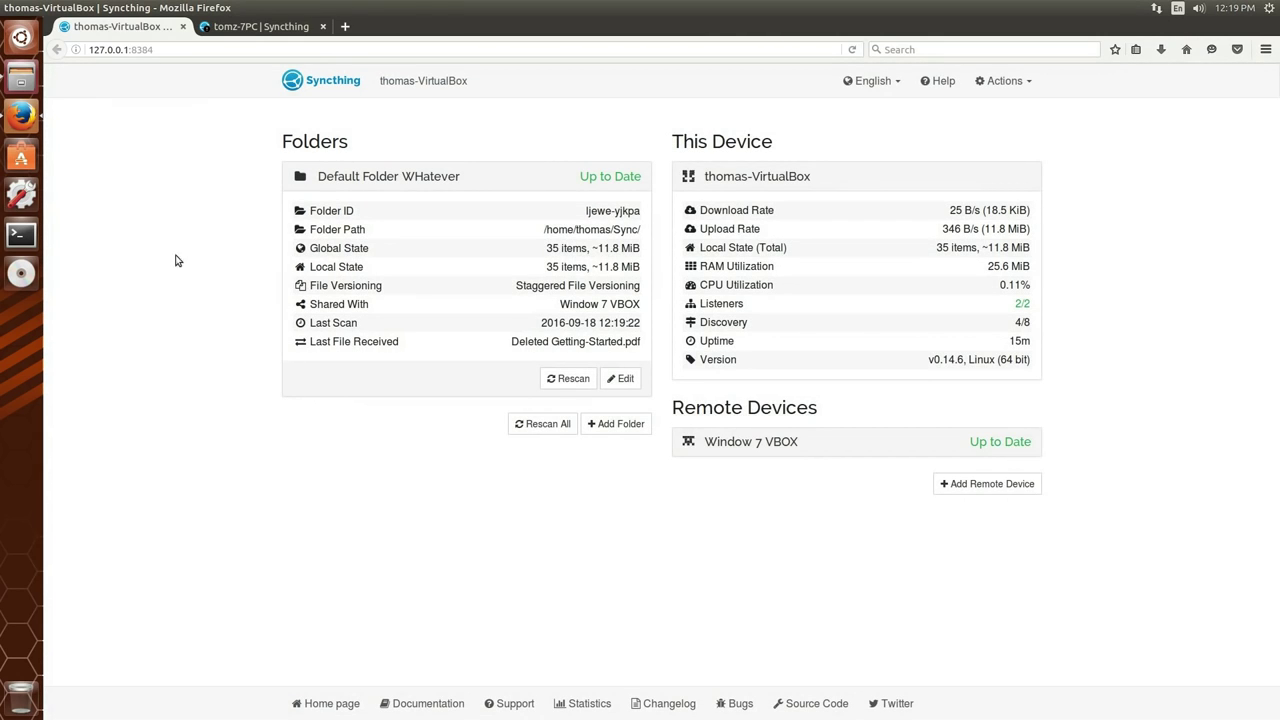
In the Windows 7 virtual machine, open the synced Testing.txt in Notepad and insert several blank lines after its first line
{"action": "left_click", "coordinate": [250, 30]}
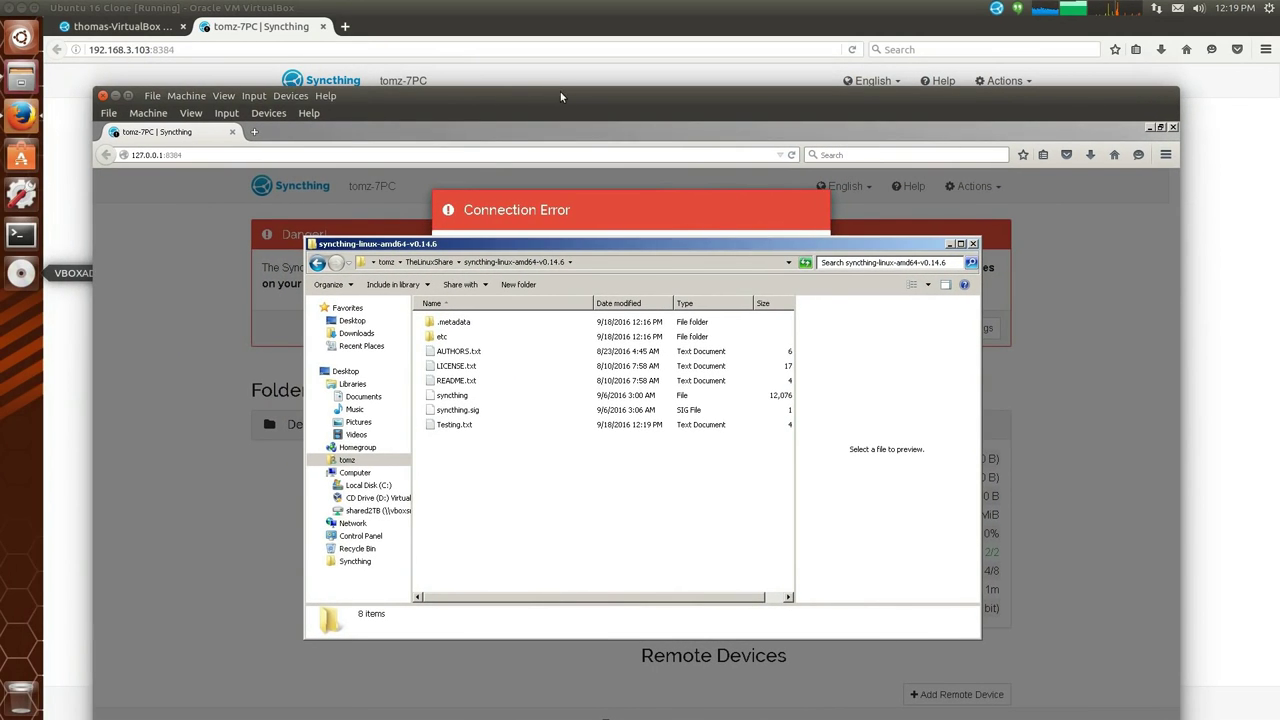
{"action": "double_click", "coordinate": [436, 426]}
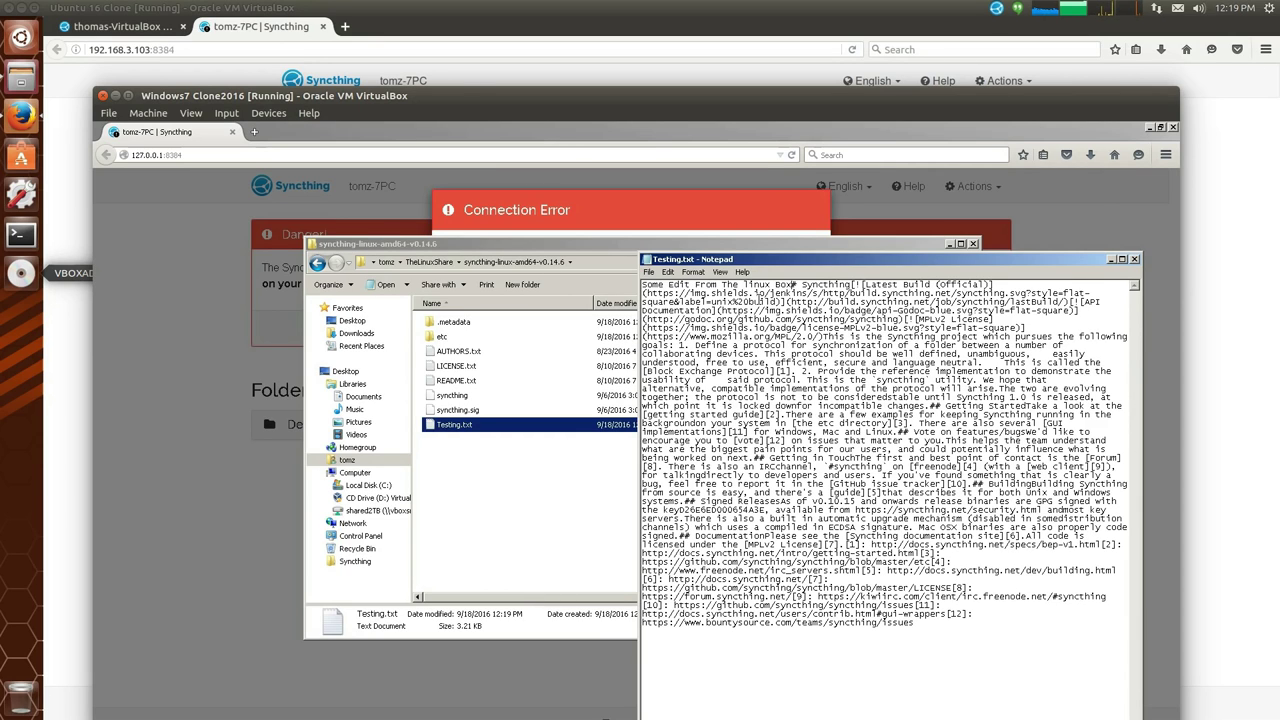
{"action": "key", "text": "Return"}
{"action": "key", "text": "Return"}
{"action": "key", "text": "Return"}
{"action": "key", "text": "Return"}
{"action": "key", "text": "Return"}
{"action": "key", "text": "Return"}
{"action": "key", "text": "Return"}
{"action": "key", "text": "Return"}
{"action": "key", "text": "Return"}
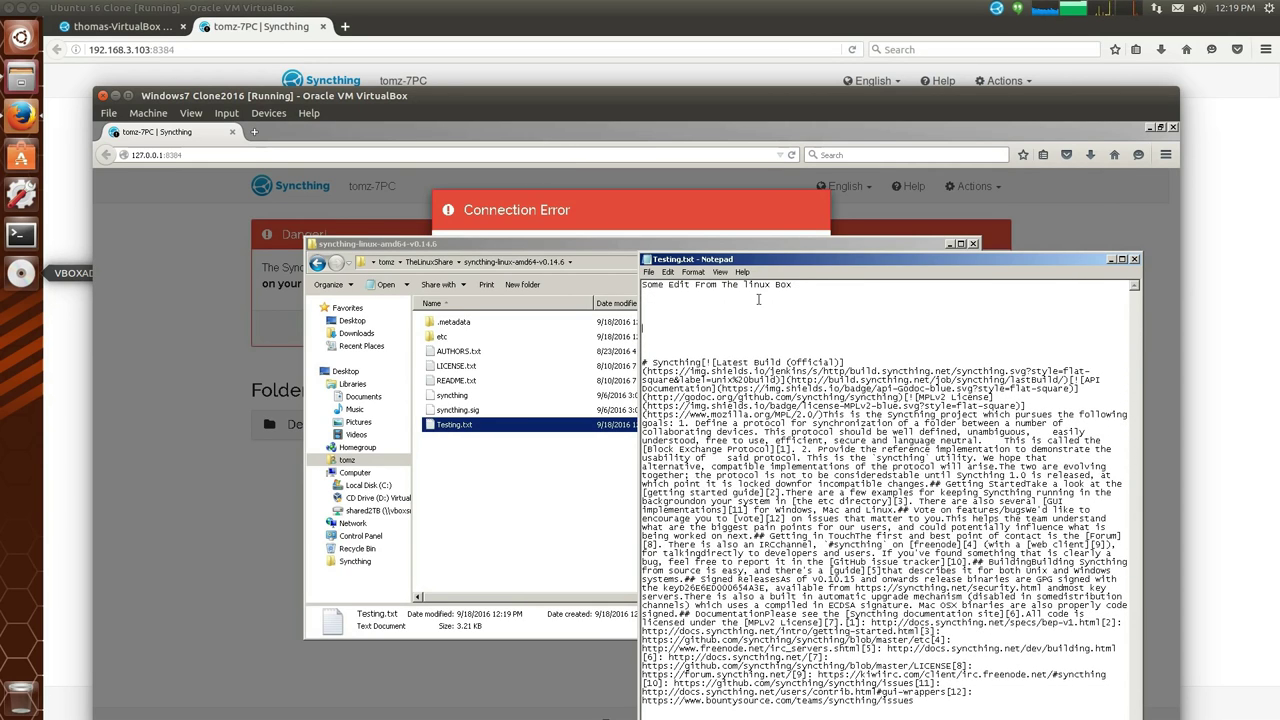
Duplicate the first line of Testing.txt beneath itself, replace "linux" with "Window" in the copy, and close Notepad
{"action": "key", "text": "shift+End"}
{"action": "key", "text": "ctrl+c"}
{"action": "key", "text": "Down"}
{"action": "key", "text": "ctrl+v"}
{"action": "double_click", "coordinate": [759, 301]}
{"action": "type", "text": "Window"}
{"action": "left_click", "coordinate": [1134, 259]}
{"action": "left_click", "coordinate": [592, 481]}
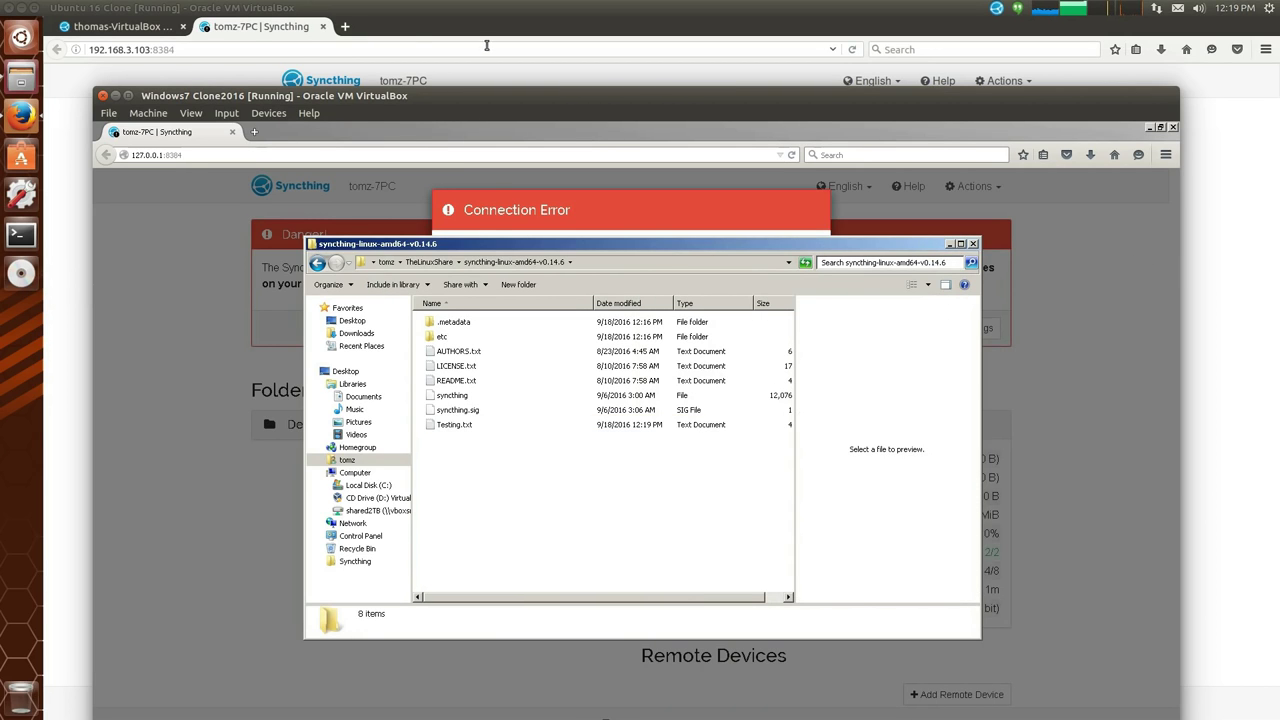
Return to the Ubuntu machine, rescan the shared folder on the Windows device's Syncthing page, and go back to the Ubuntu device's page
{"action": "left_click", "coordinate": [116, 95]}
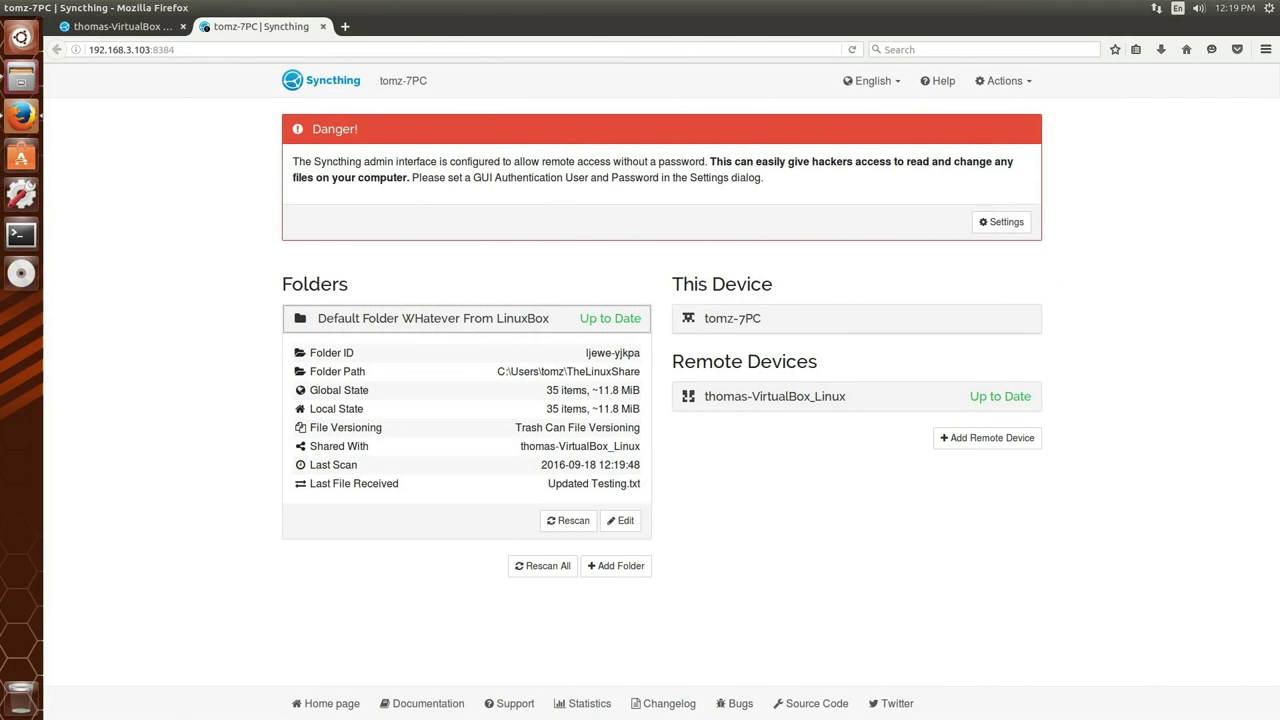
{"action": "left_click", "coordinate": [22, 80]}
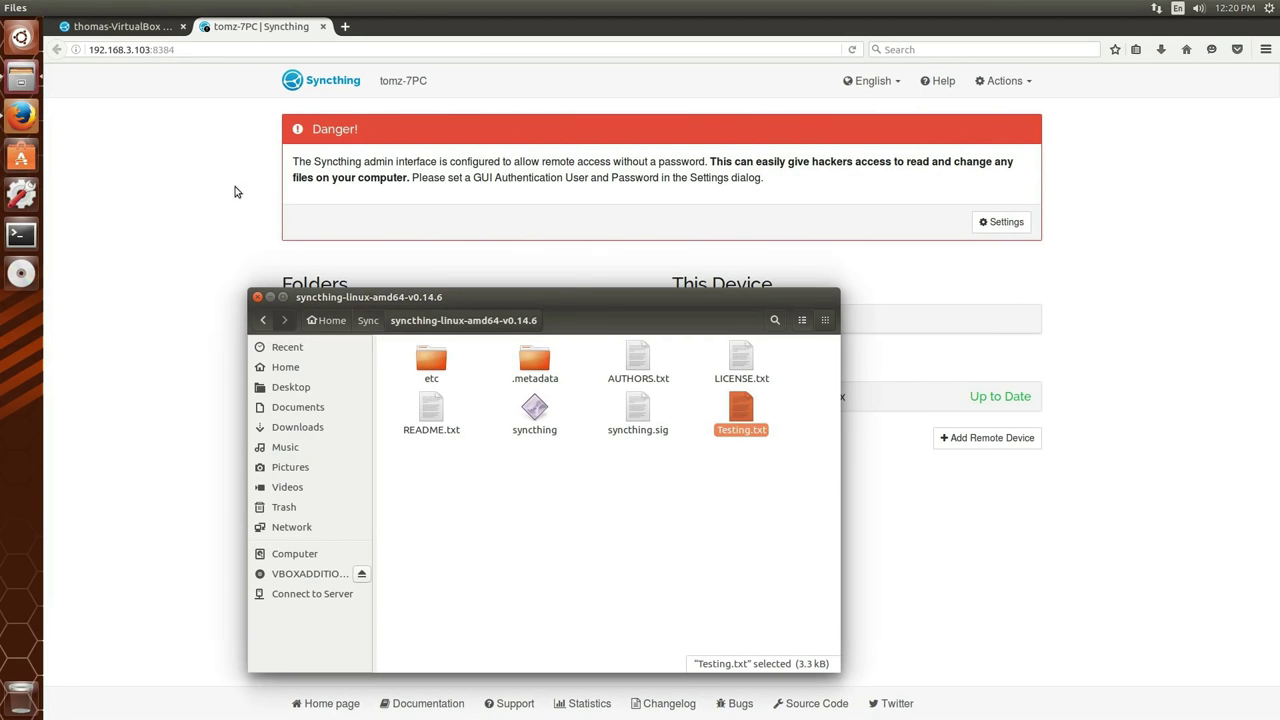
{"action": "left_click", "coordinate": [657, 467]}
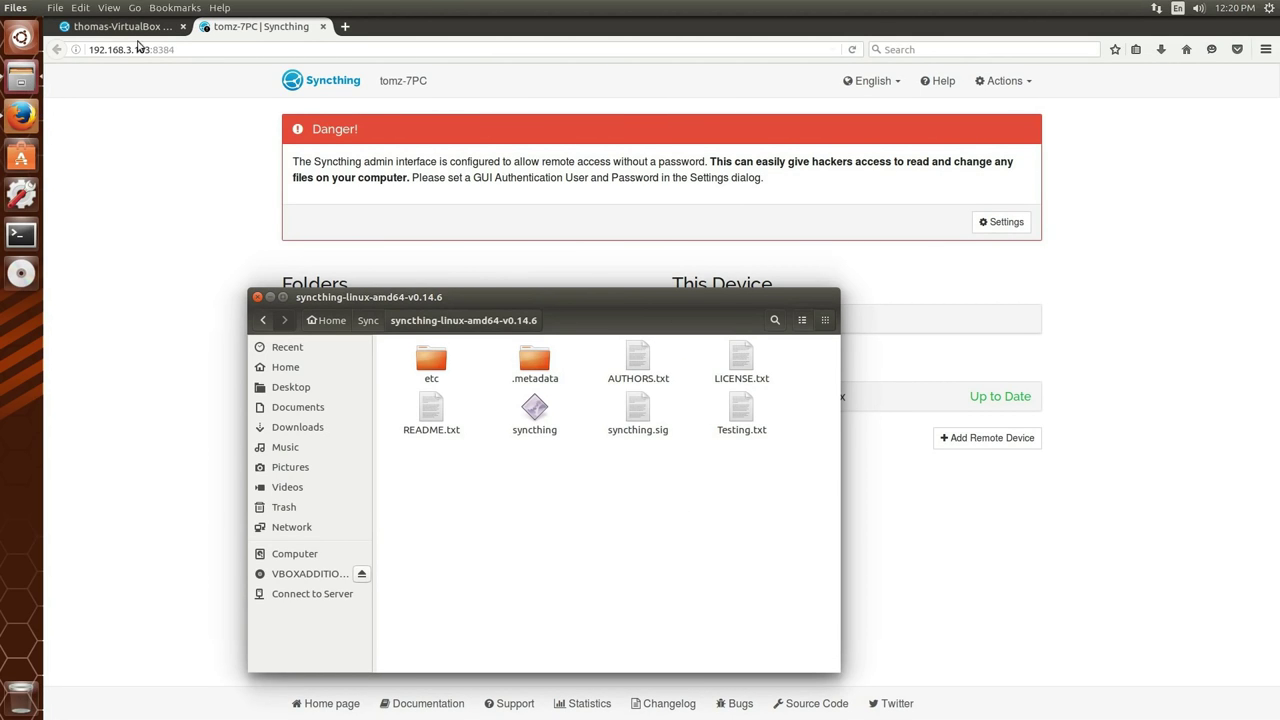
{"action": "left_click", "coordinate": [304, 36]}
{"action": "left_click", "coordinate": [568, 520]}
{"action": "left_click", "coordinate": [120, 32]}
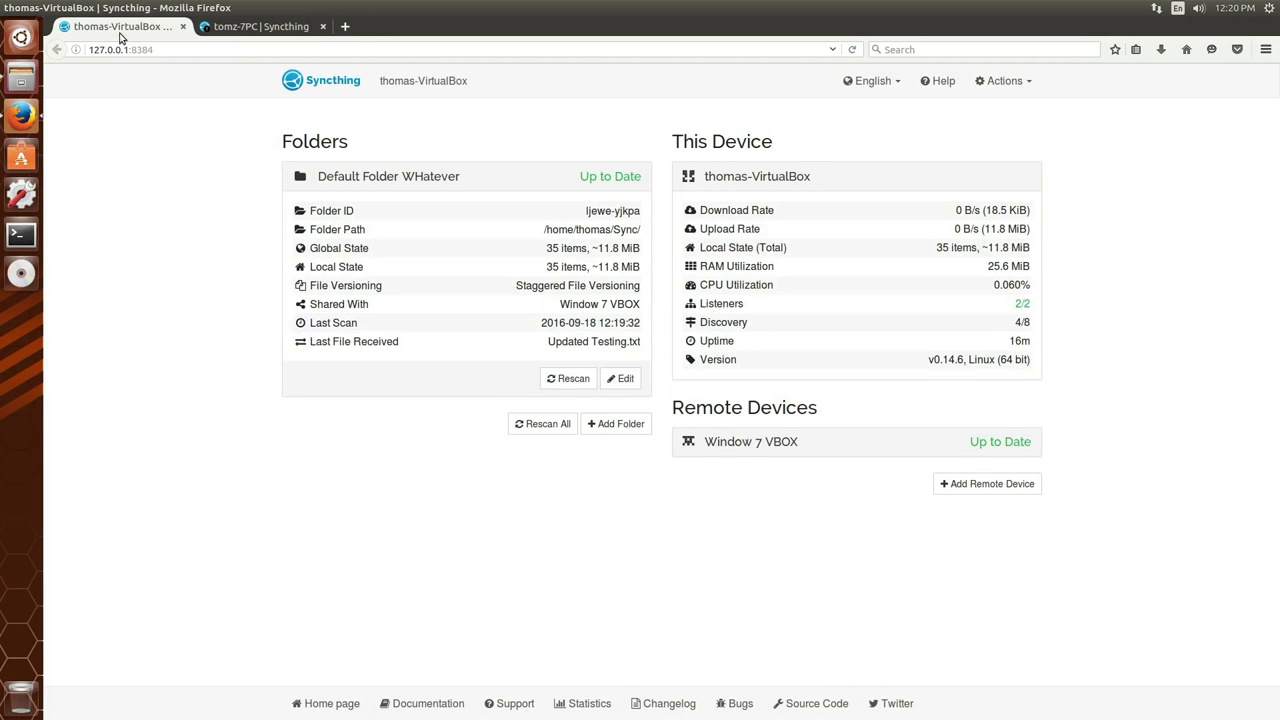
Open Testing.txt from the Ubuntu sync folder and add the line "Start Conflicting from Linux" below its first line
{"action": "mouse_move", "coordinate": [580, 346]}
{"action": "left_click", "coordinate": [22, 78]}
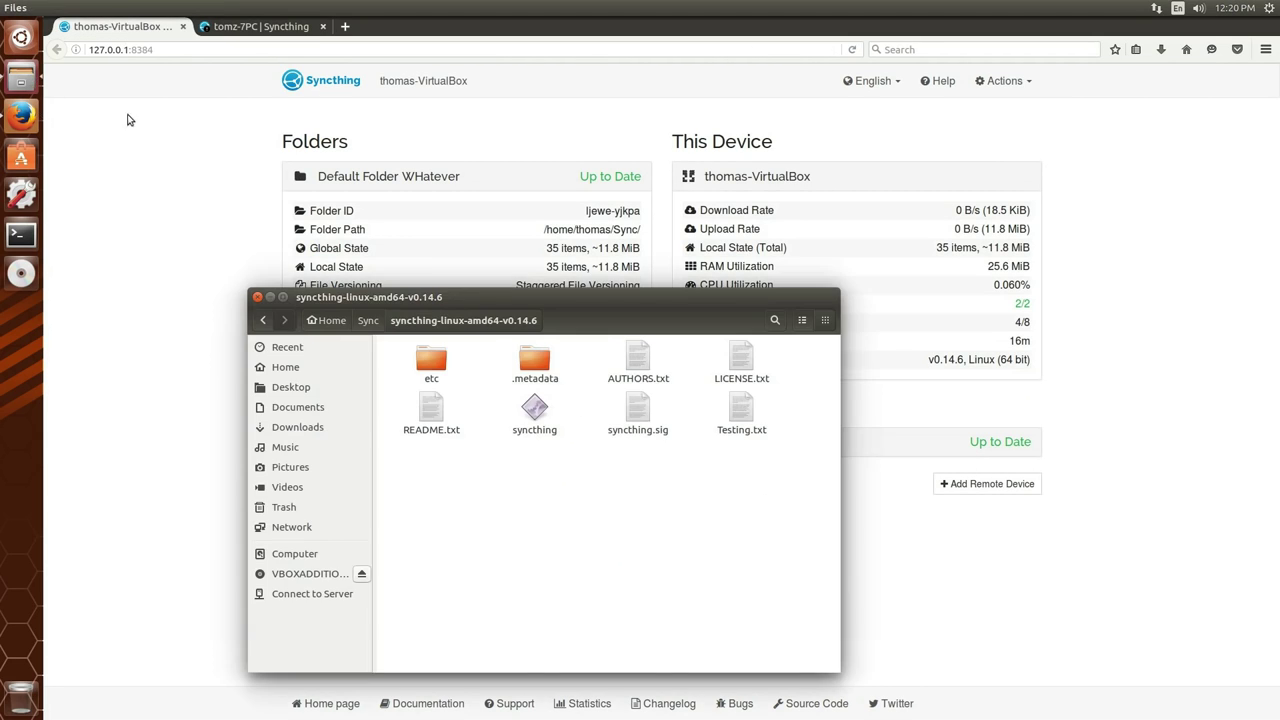
{"action": "double_click", "coordinate": [741, 415]}
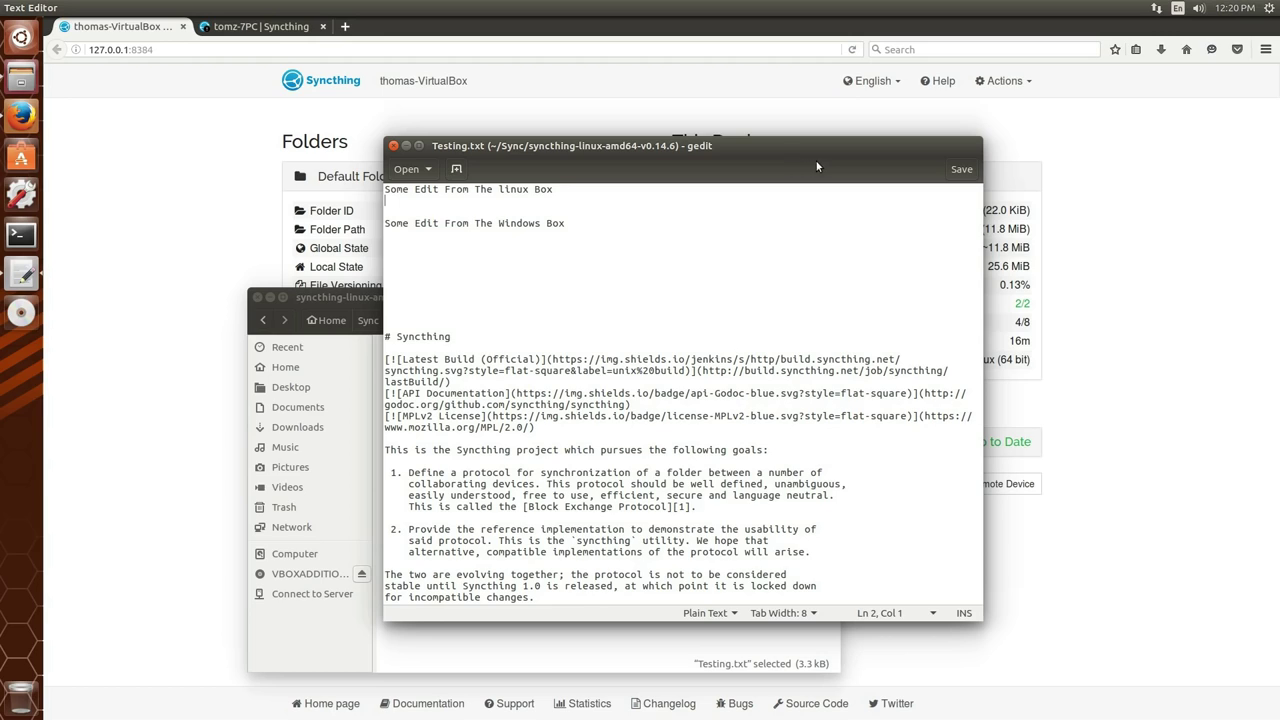
{"action": "key", "text": "Return"}
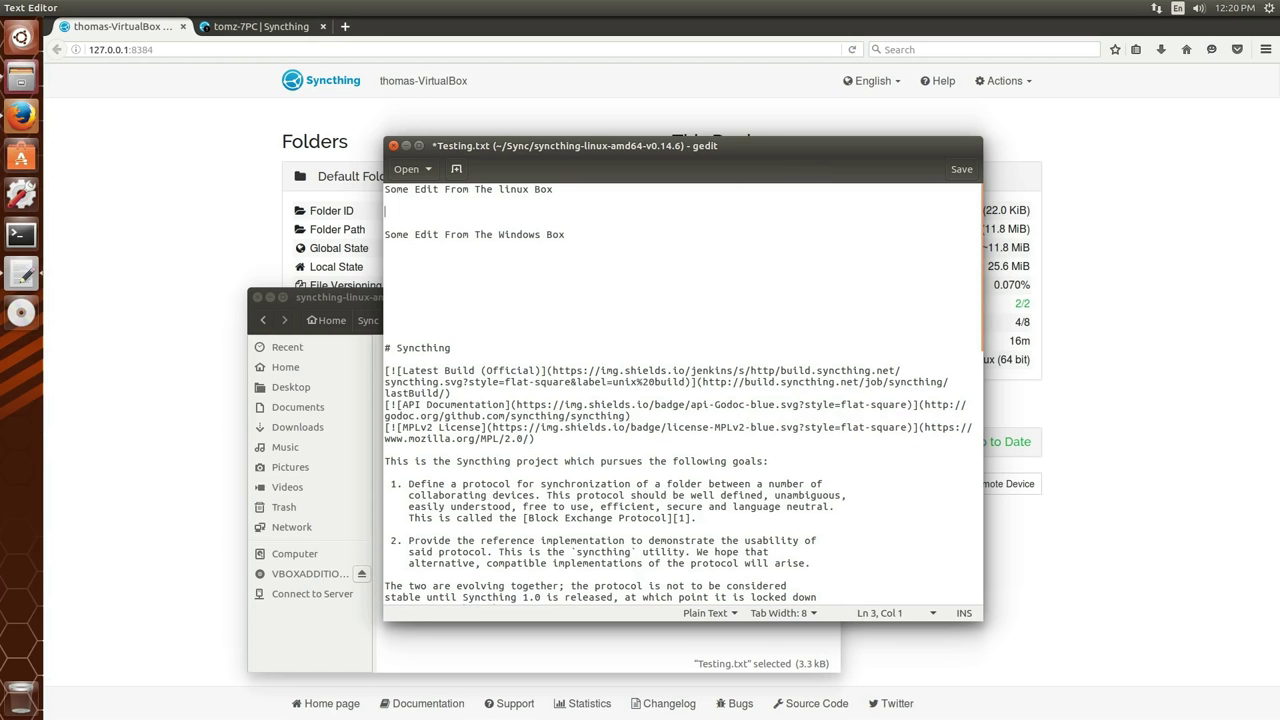
{"action": "type", "text": "Start Conflicting from Linux"}
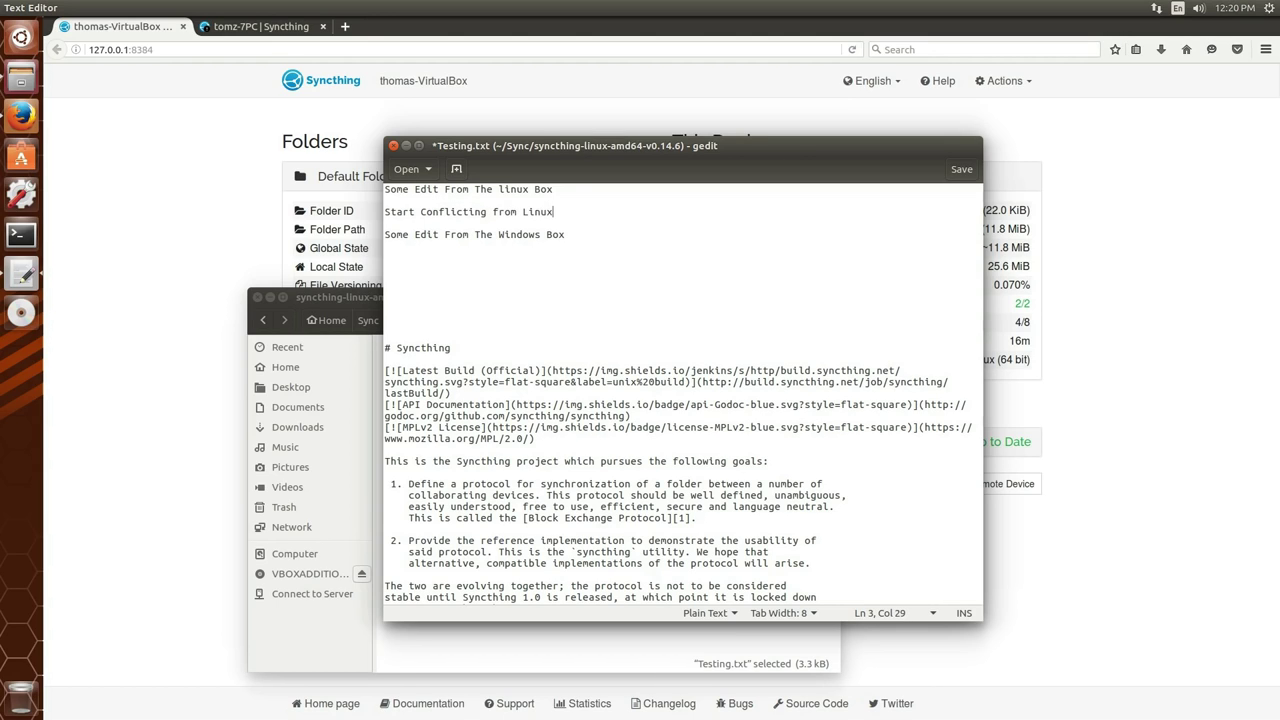
{"action": "key", "text": "ctrl+s"}
{"action": "left_click_drag", "start_coordinate": [771, 143], "coordinate": [721, 119]}
In the Windows 7 virtual machine, open Testing.txt in Notepad and insert "ascascasc" and "asc", set off by blank lines, after "[![Latest Build (Official)]"
{"action": "key", "text": "alt+Tab"}
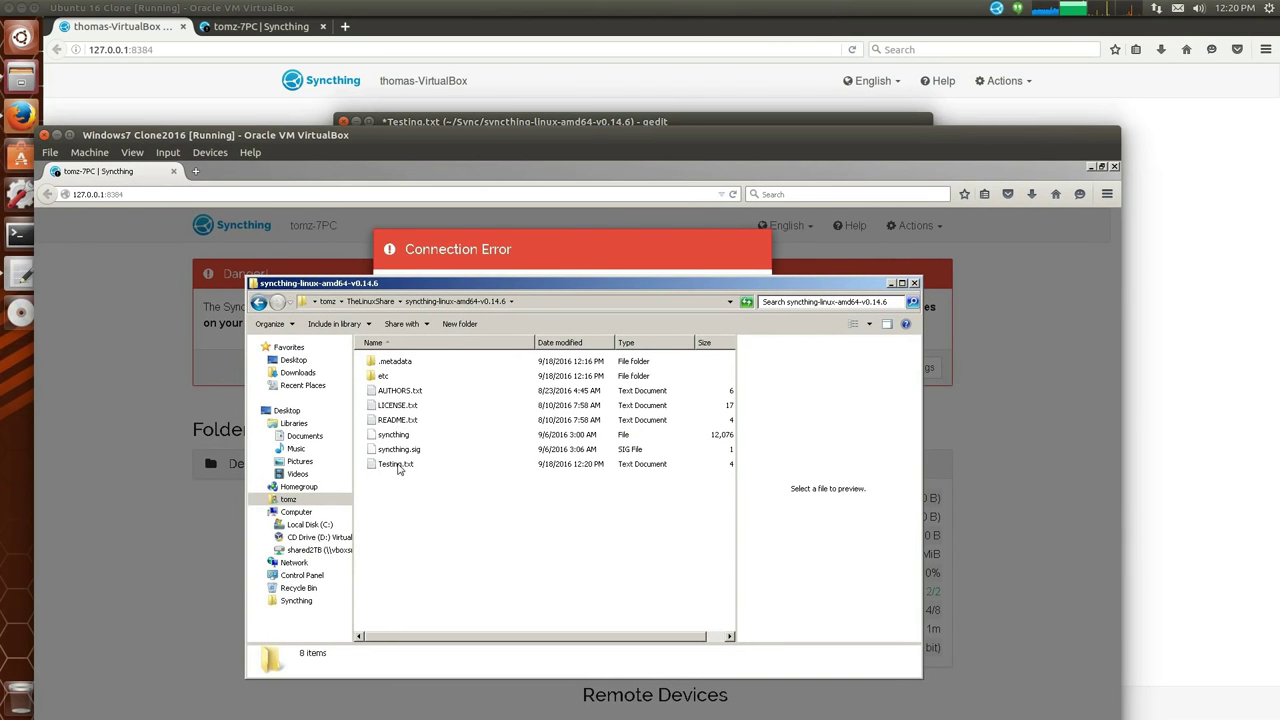
{"action": "double_click", "coordinate": [396, 465]}
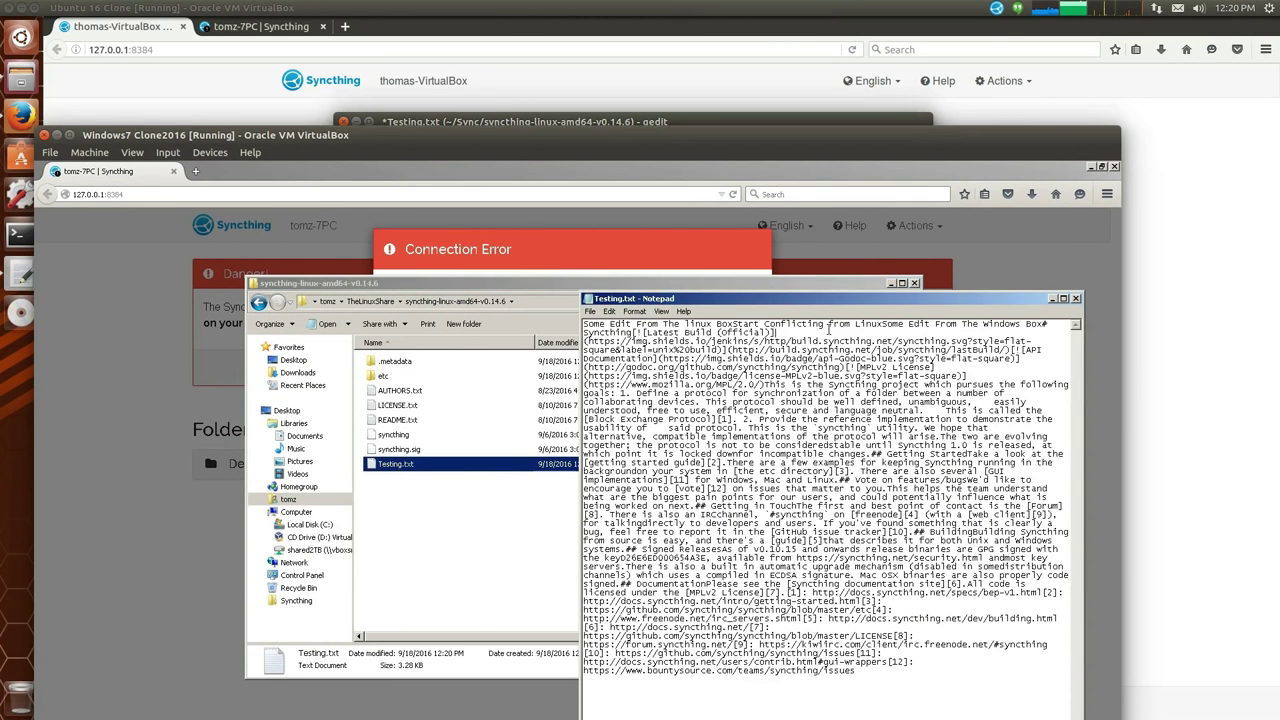
{"action": "key", "text": "Return"}
{"action": "key", "text": "Return"}
{"action": "key", "text": "Return"}
{"action": "key", "text": "Return"}
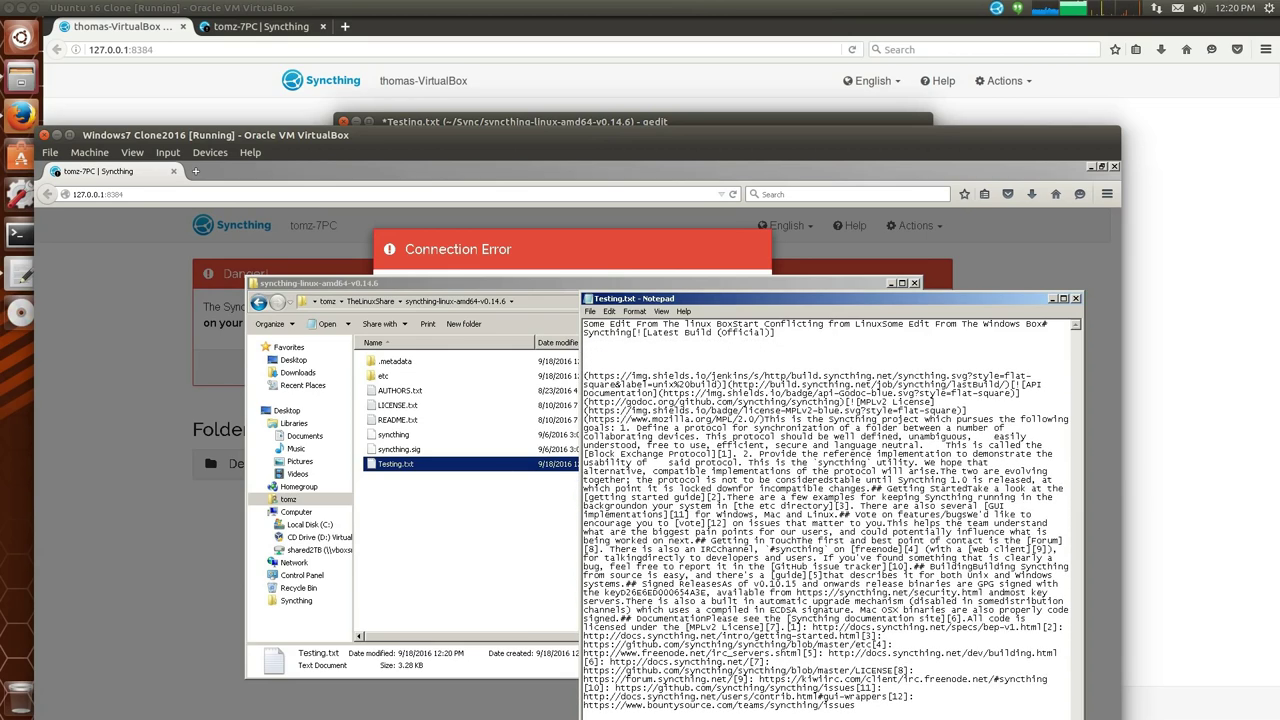
{"action": "type", "text": "ascascasc"}
{"action": "key", "text": "Return"}
{"action": "key", "text": "Return"}
{"action": "key", "text": "Return"}
{"action": "key", "text": "Return"}
{"action": "key", "text": "Return"}
{"action": "type", "text": "asc"}
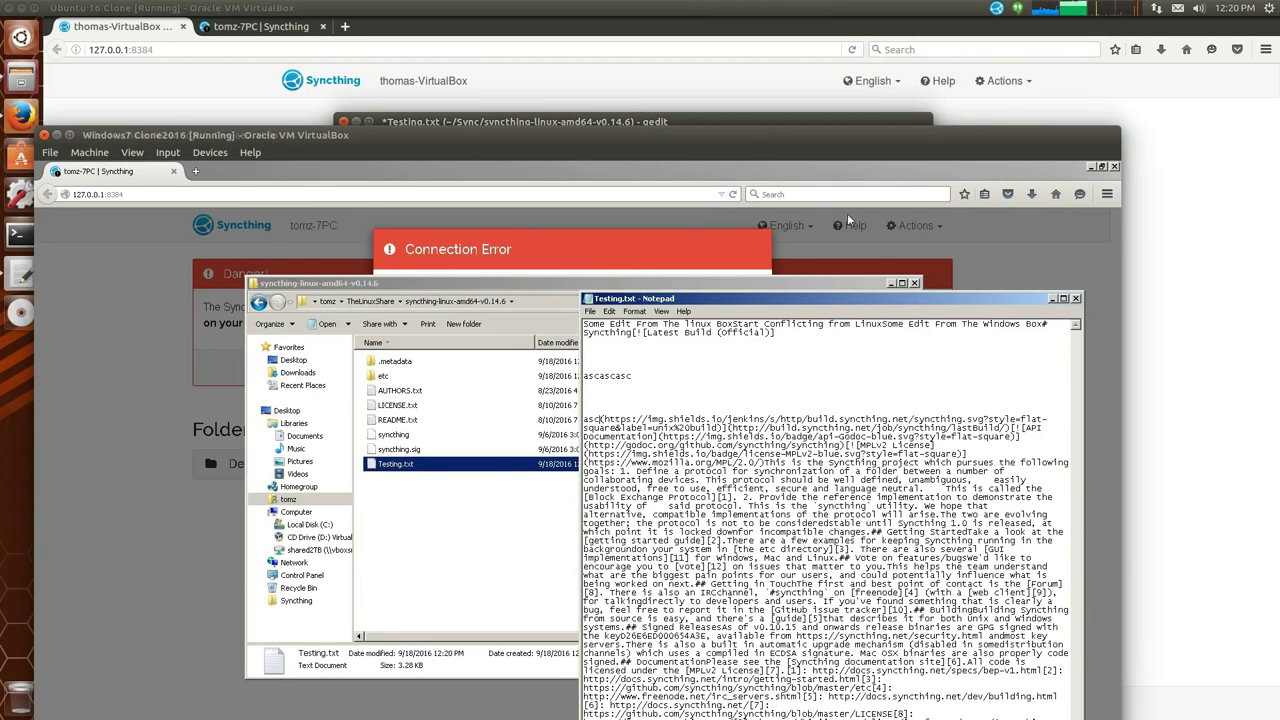
Save the edited Testing.txt in the Ubuntu text editor and return to the Ubuntu device's Syncthing page
{"action": "left_click", "coordinate": [735, 118]}
{"action": "key", "text": "ctrl+s"}
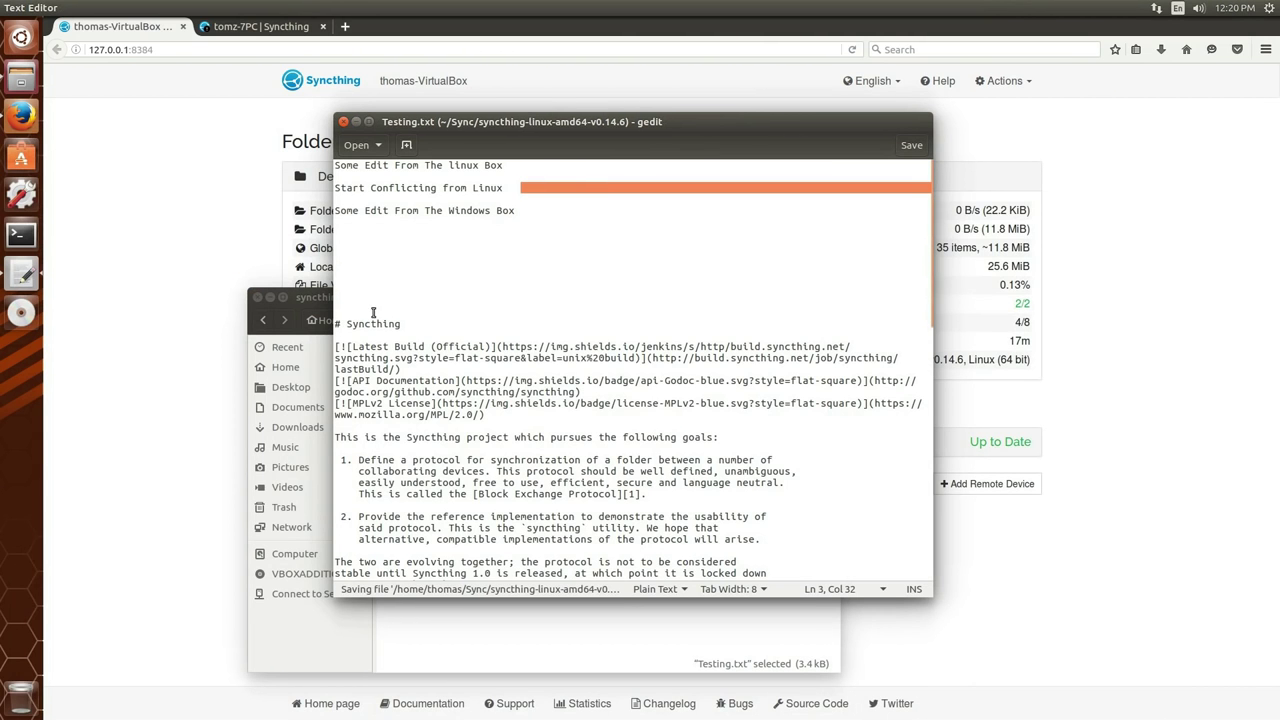
{"action": "left_click", "coordinate": [213, 263]}
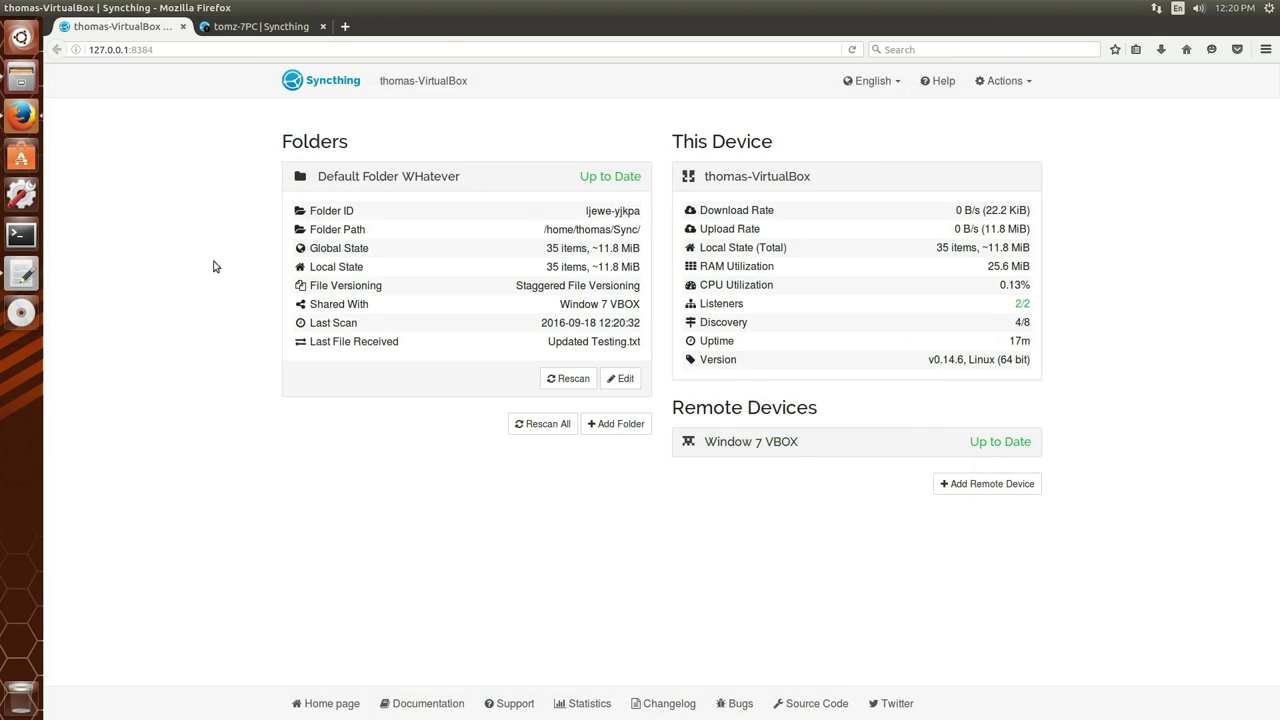
Rescan the shared folder on the Ubuntu page and check the sync status on both devices' Syncthing pages
{"action": "left_click", "coordinate": [575, 390]}
{"action": "key", "text": "ctrl+Tab"}
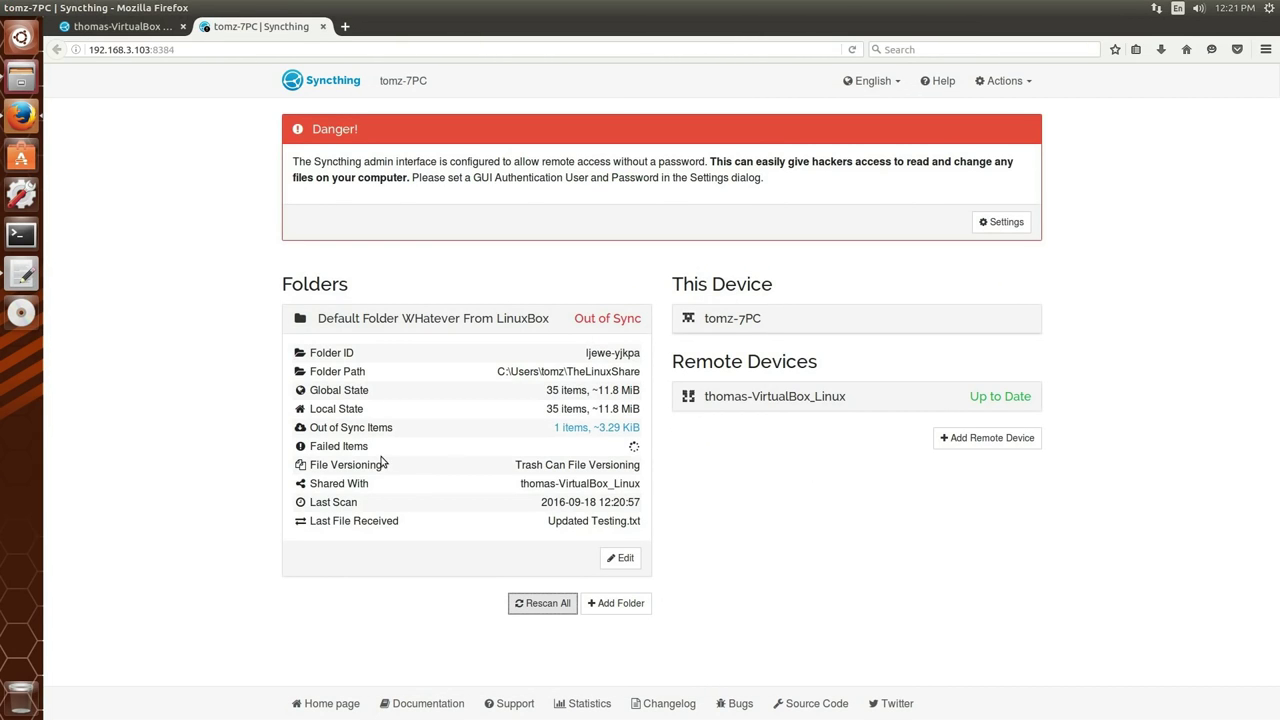
{"action": "left_click", "coordinate": [120, 26]}
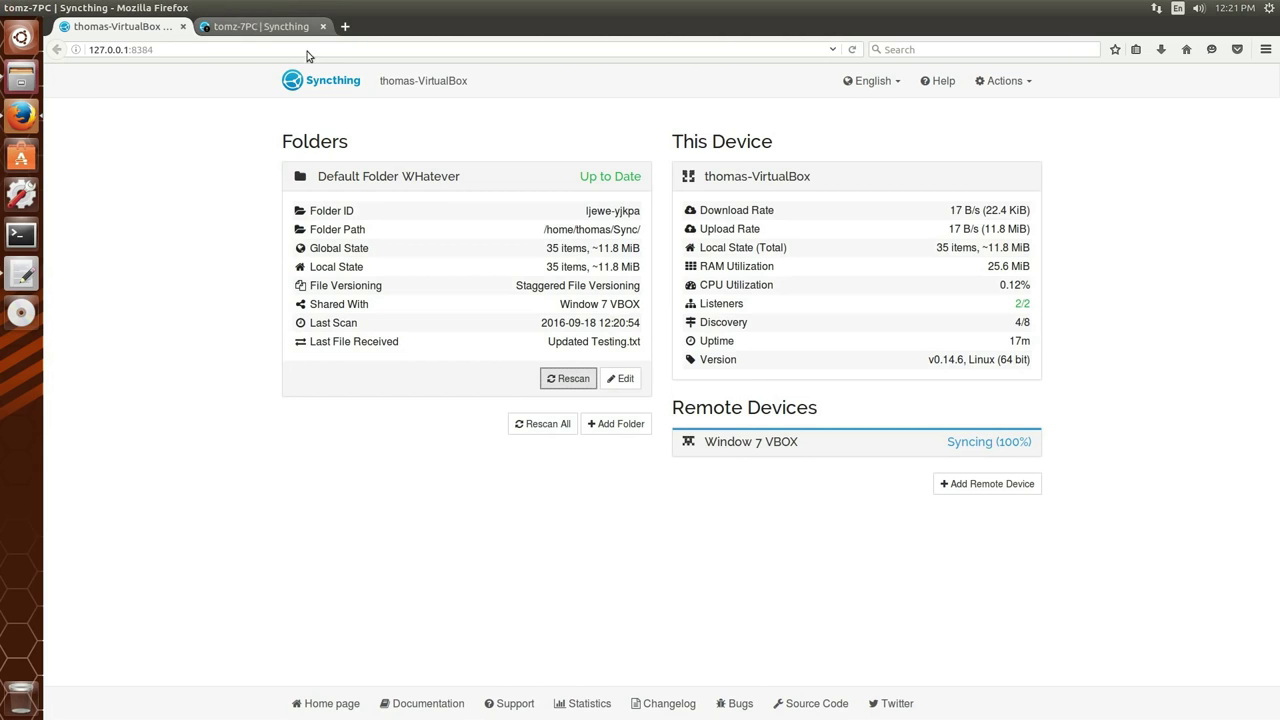
{"action": "left_click", "coordinate": [262, 26]}
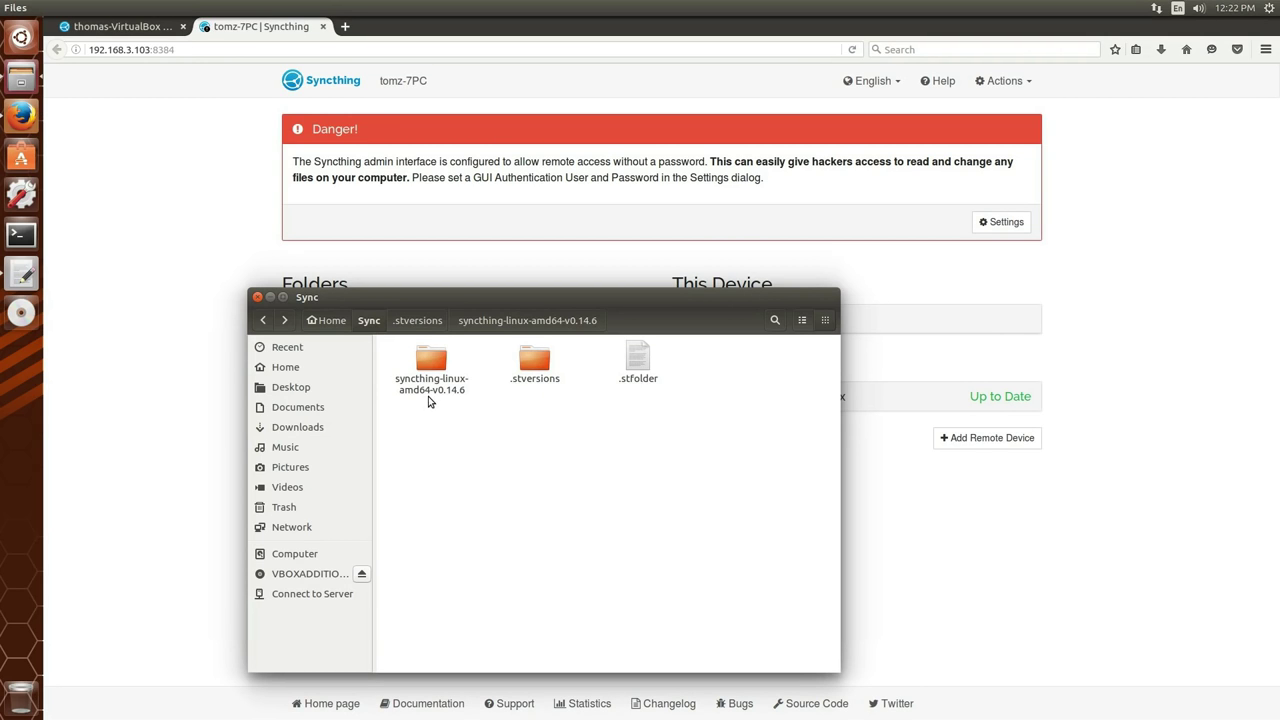
View Testing.sync-conflict-20160918-122157.txt in the syncthing-linux-amd64-v0.14.6 folder, close the editor, and compare the conflict file with Testing.txt in the folder
{"action": "double_click", "coordinate": [428, 392]}
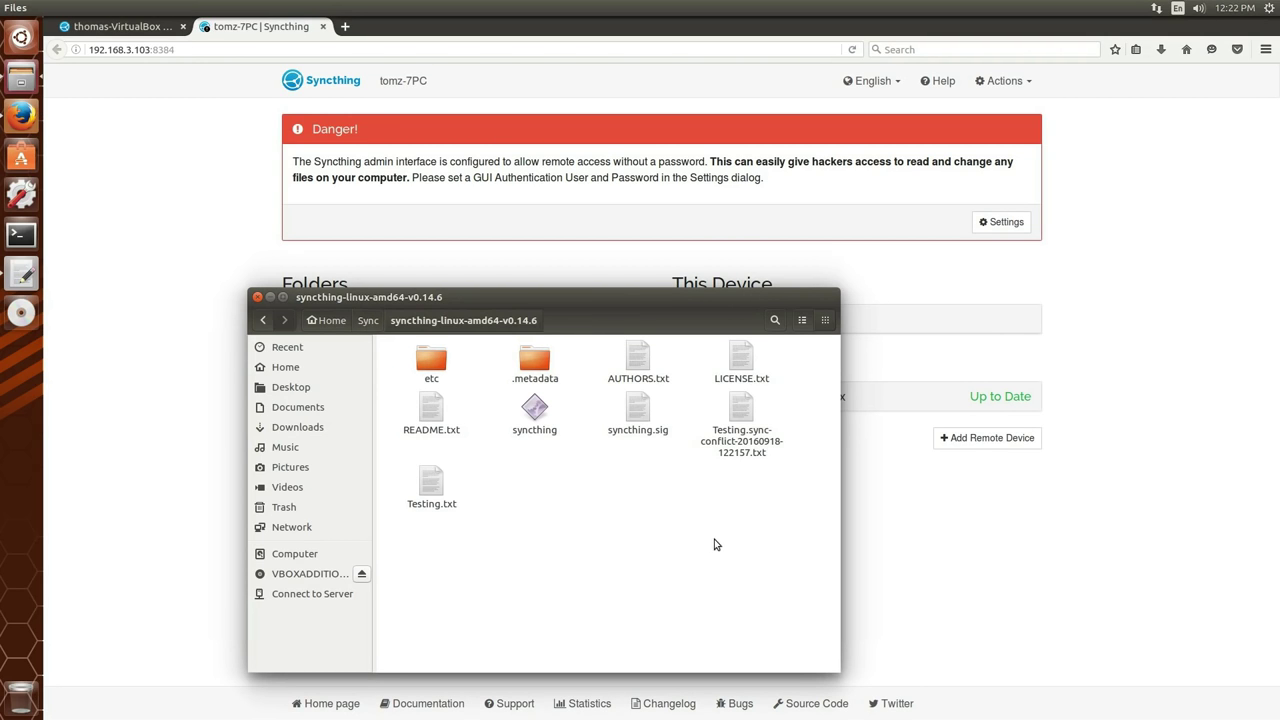
{"action": "left_click", "coordinate": [745, 420]}
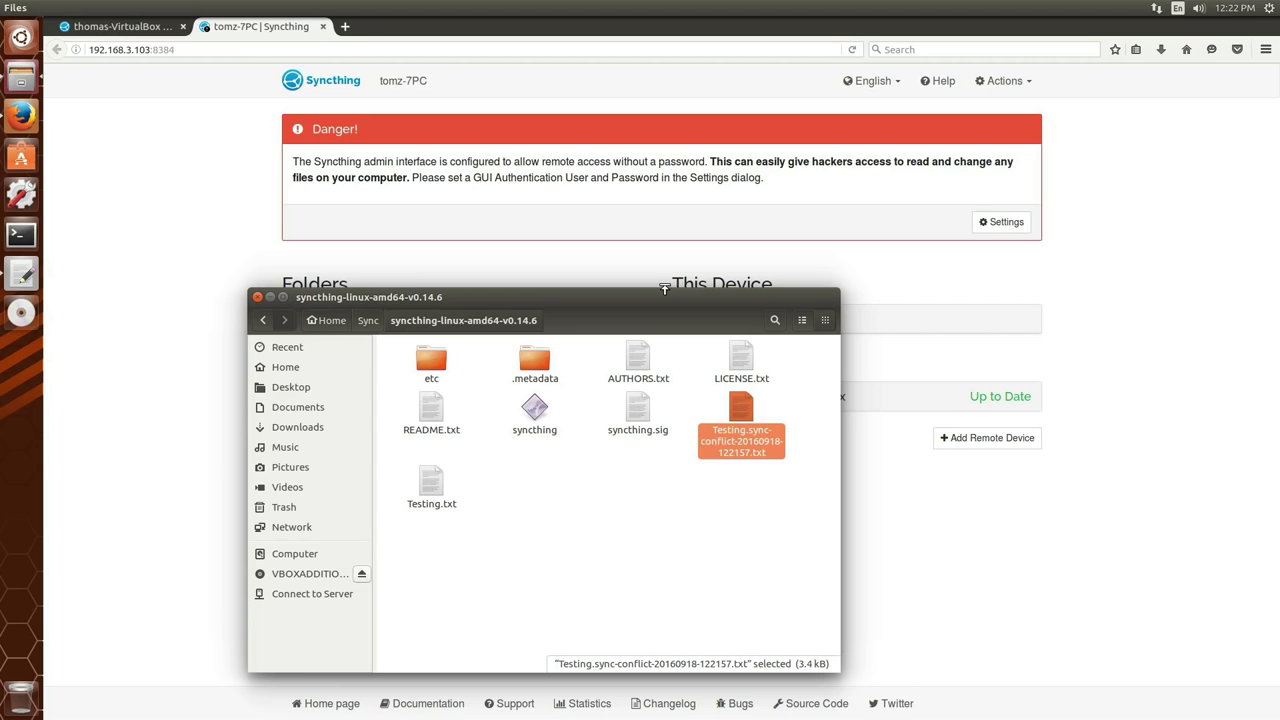
{"action": "left_click_drag", "start_coordinate": [664, 289], "coordinate": [664, 264]}
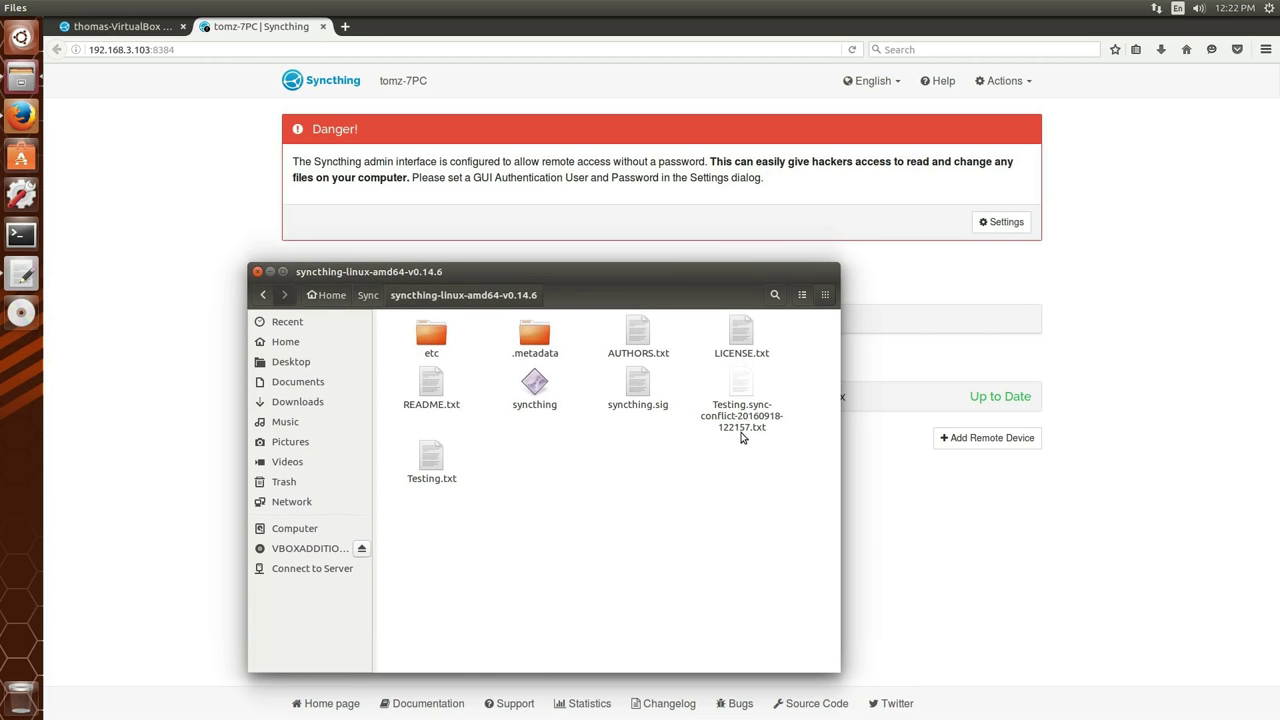
{"action": "left_click", "coordinate": [741, 420]}
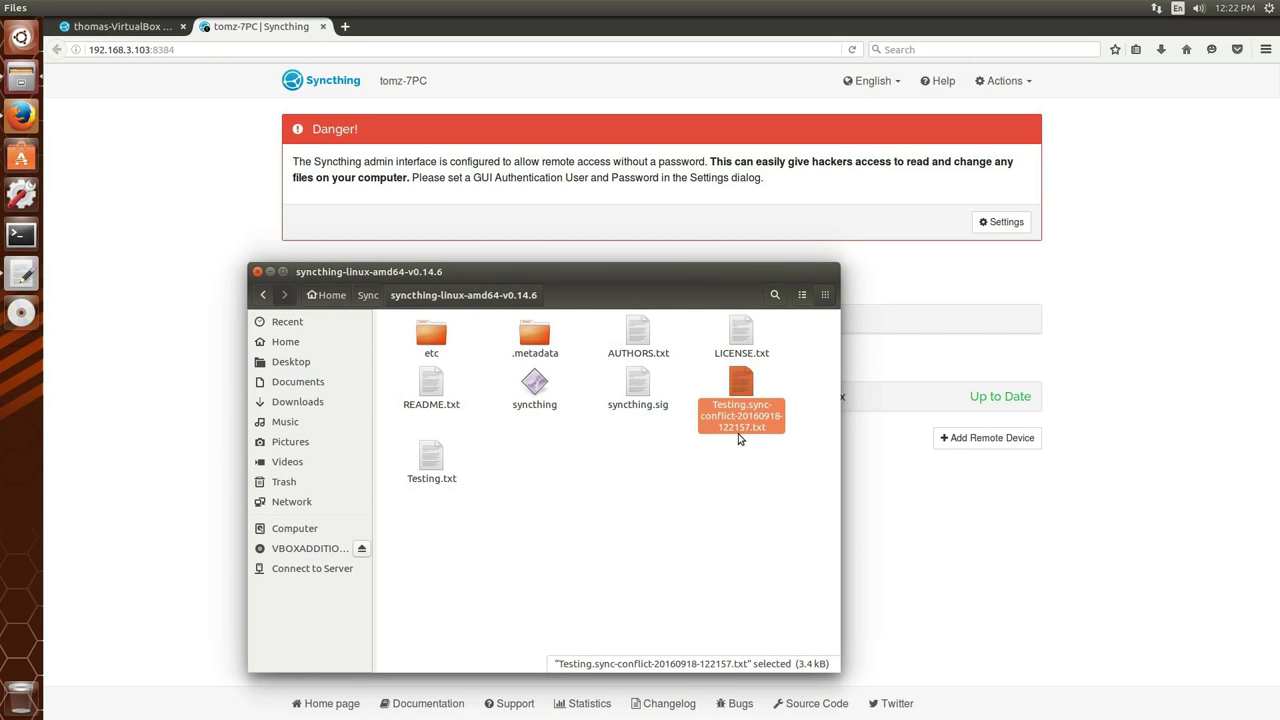
{"action": "double_click", "coordinate": [738, 432]}
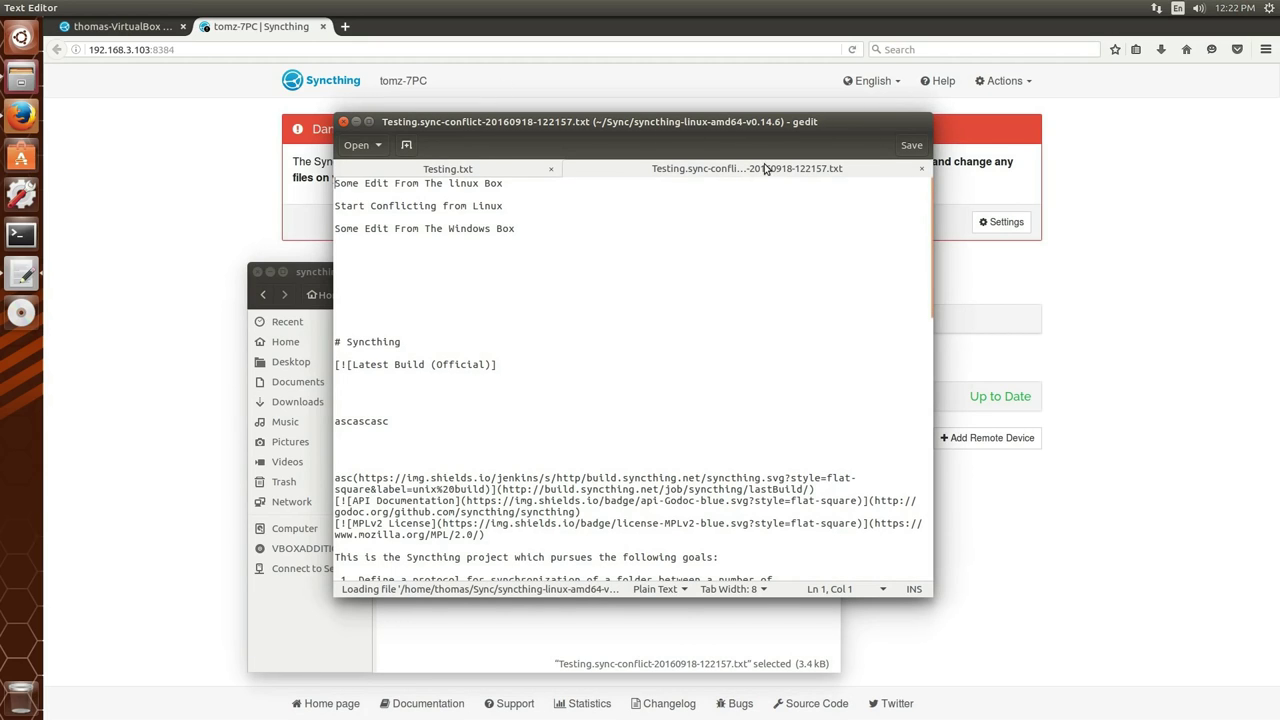
{"action": "left_click", "coordinate": [921, 170]}
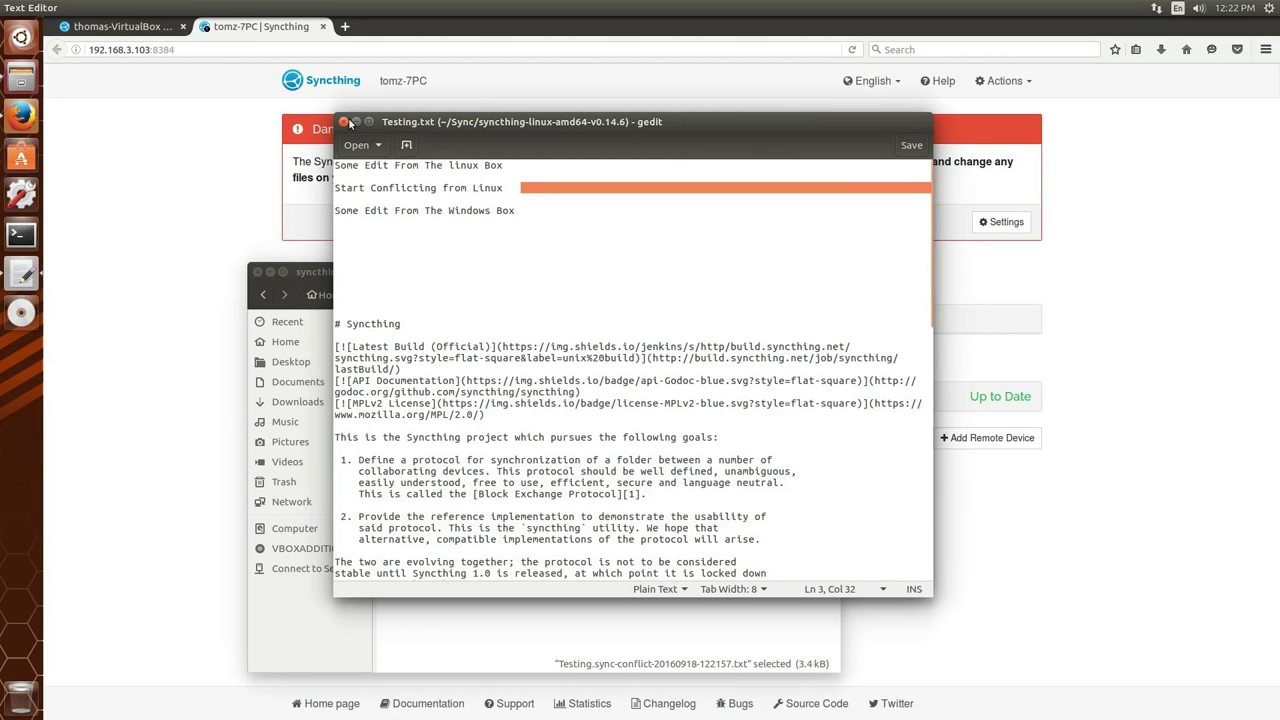
{"action": "left_click", "coordinate": [345, 122]}
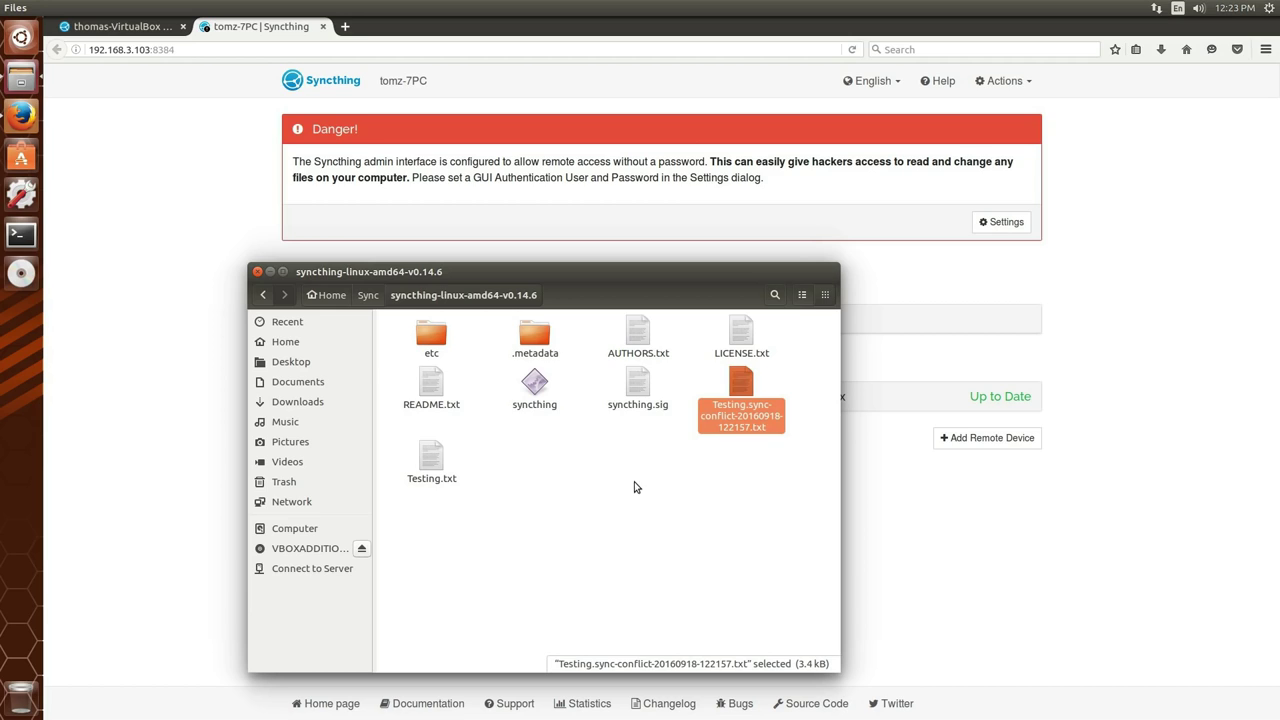
{"action": "left_click", "coordinate": [431, 462]}
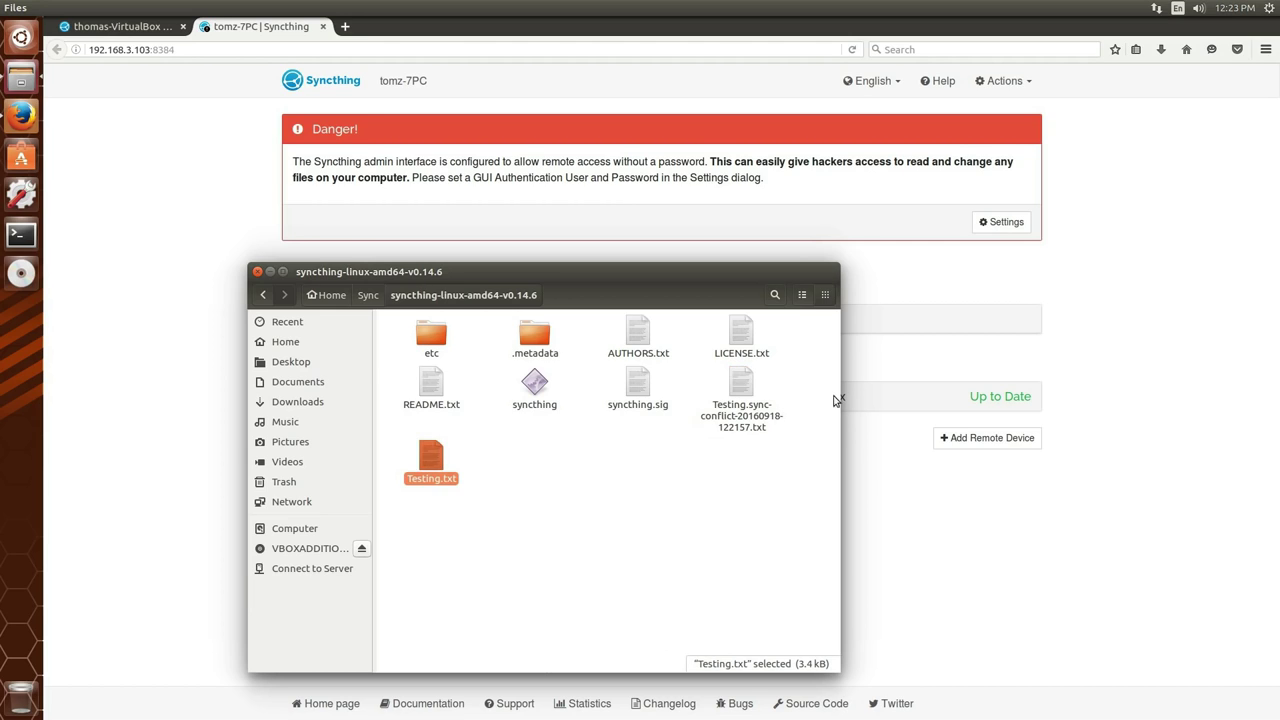
{"action": "left_click", "coordinate": [741, 382]}
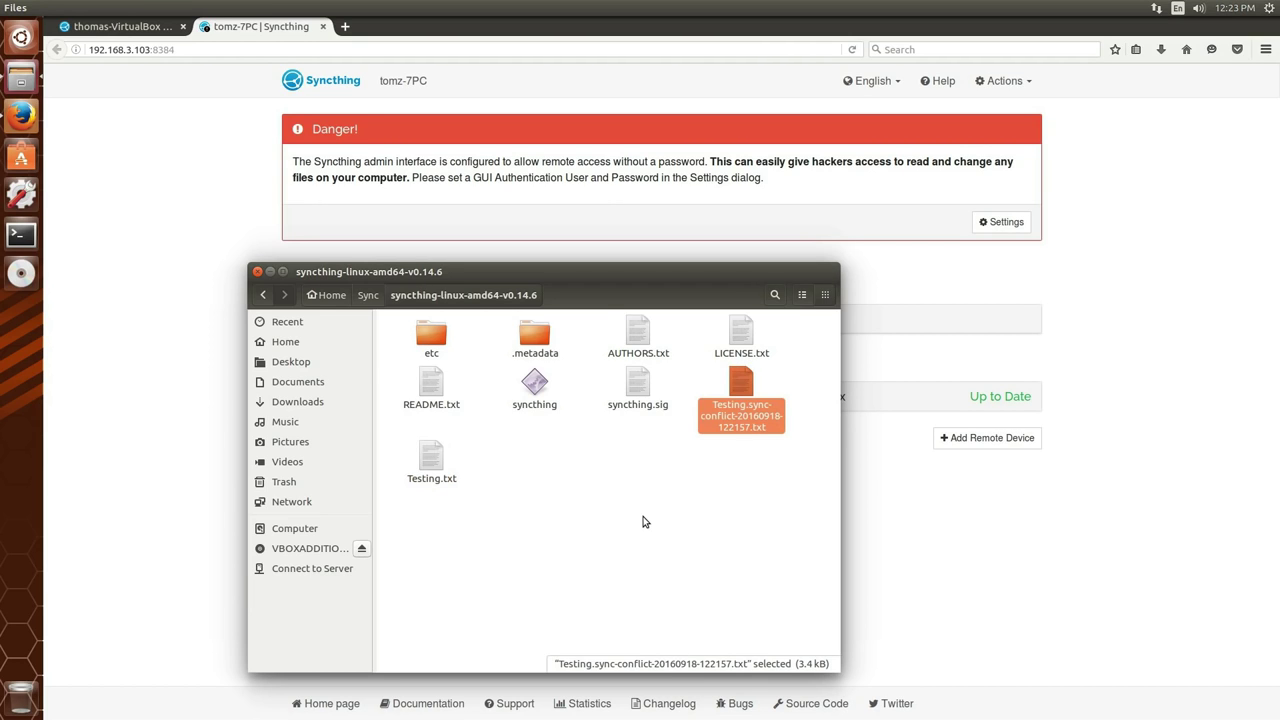
Examine the older versions kept in the syncthing-linux-amd64-v0.14.6 subfolder of .stversions and return to the Sync folder
{"action": "left_click", "coordinate": [368, 295]}
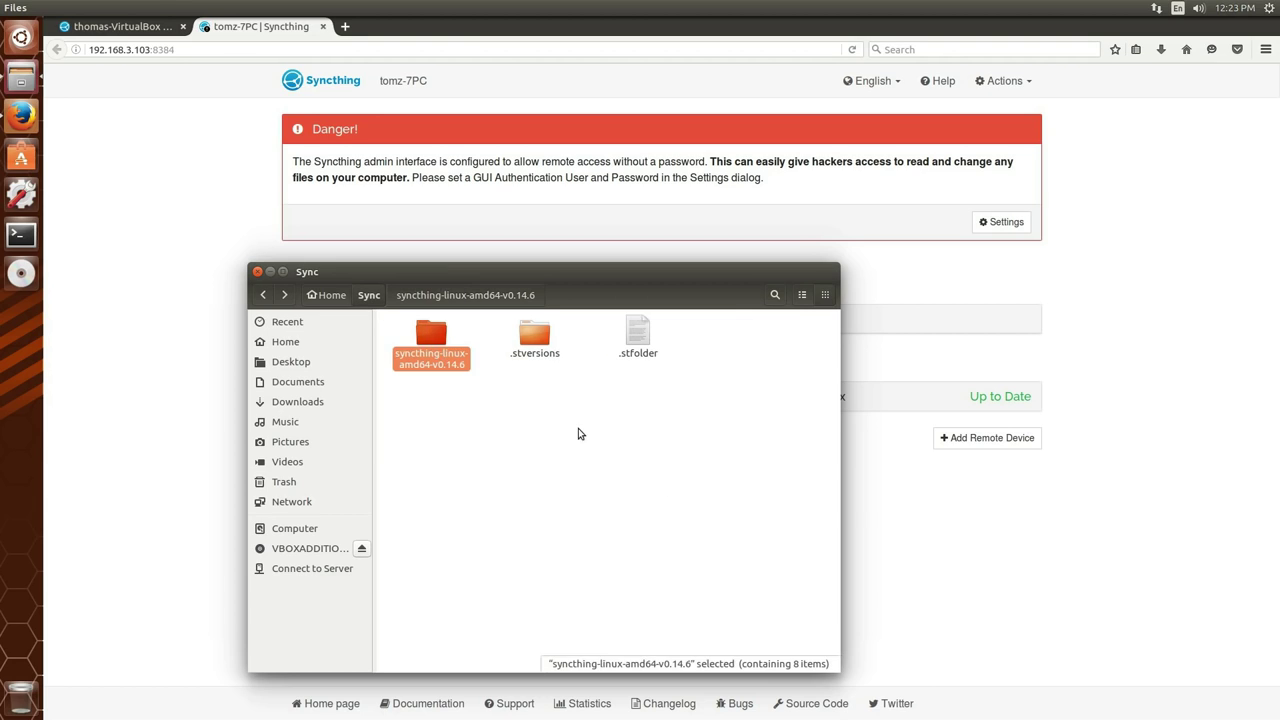
{"action": "double_click", "coordinate": [542, 352]}
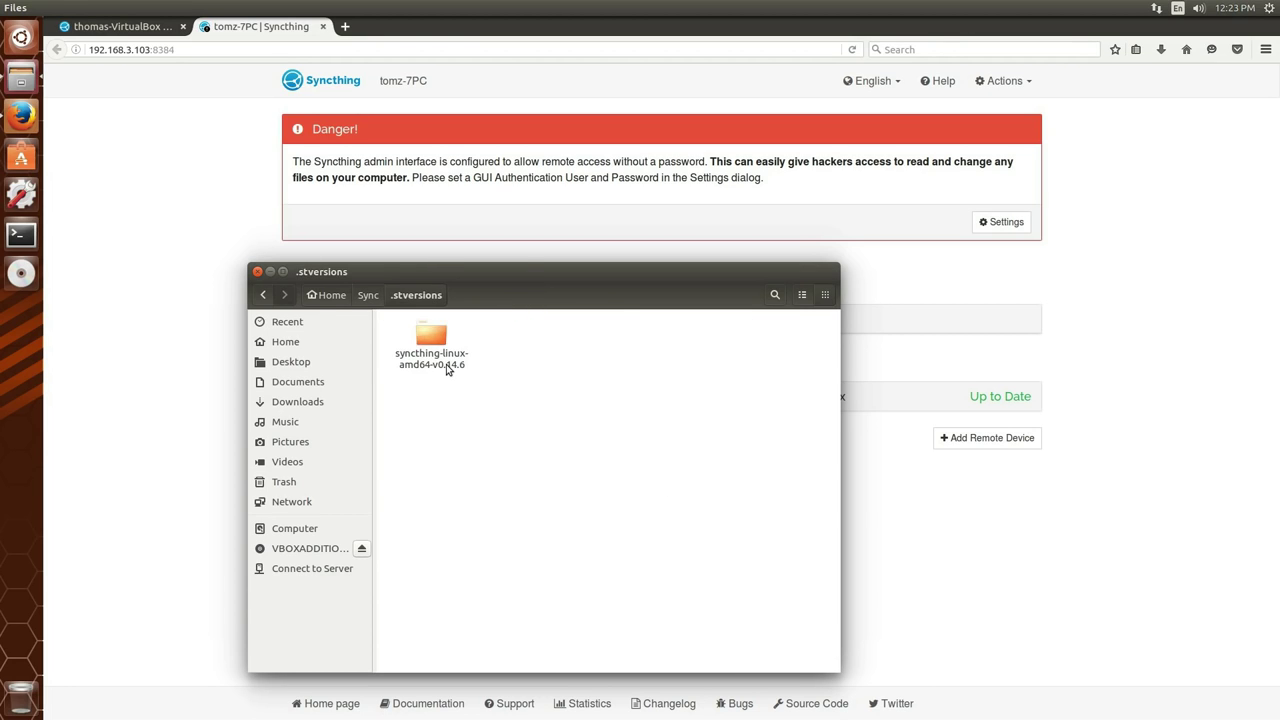
{"action": "double_click", "coordinate": [458, 366]}
{"action": "left_click", "coordinate": [535, 345]}
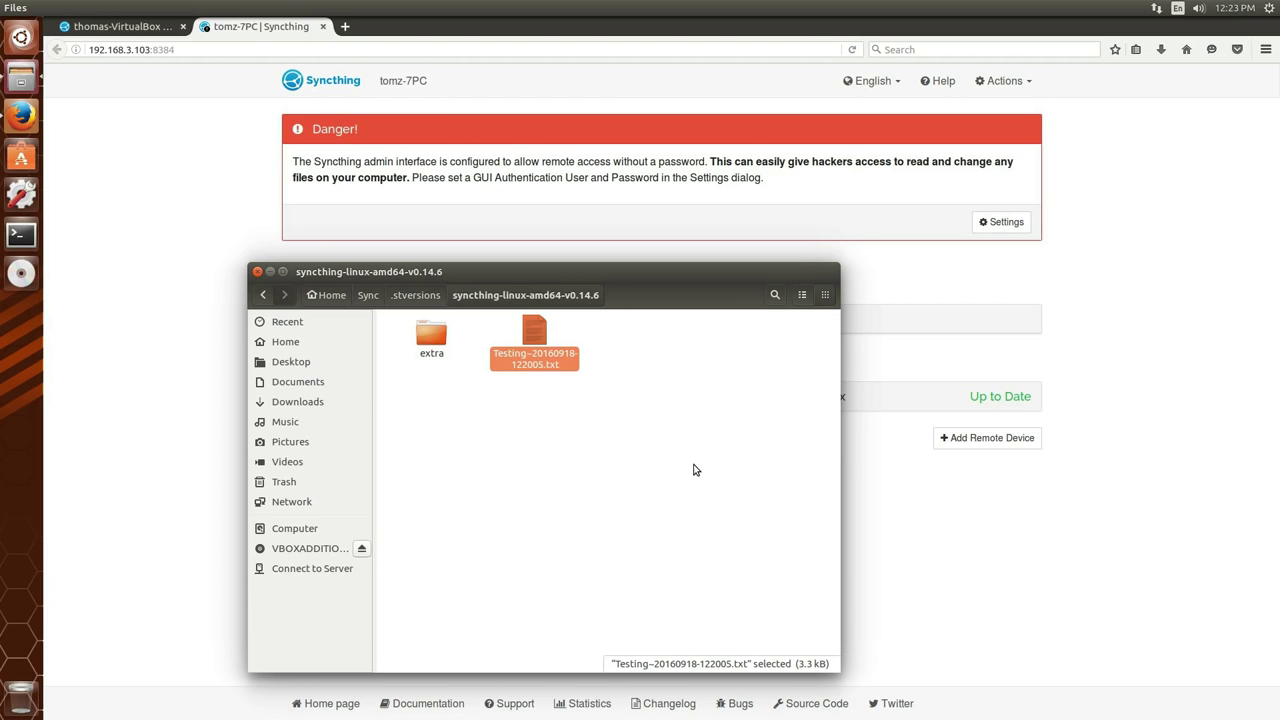
{"action": "key", "text": "Left"}
{"action": "key", "text": "Right"}
{"action": "left_click", "coordinate": [368, 295]}
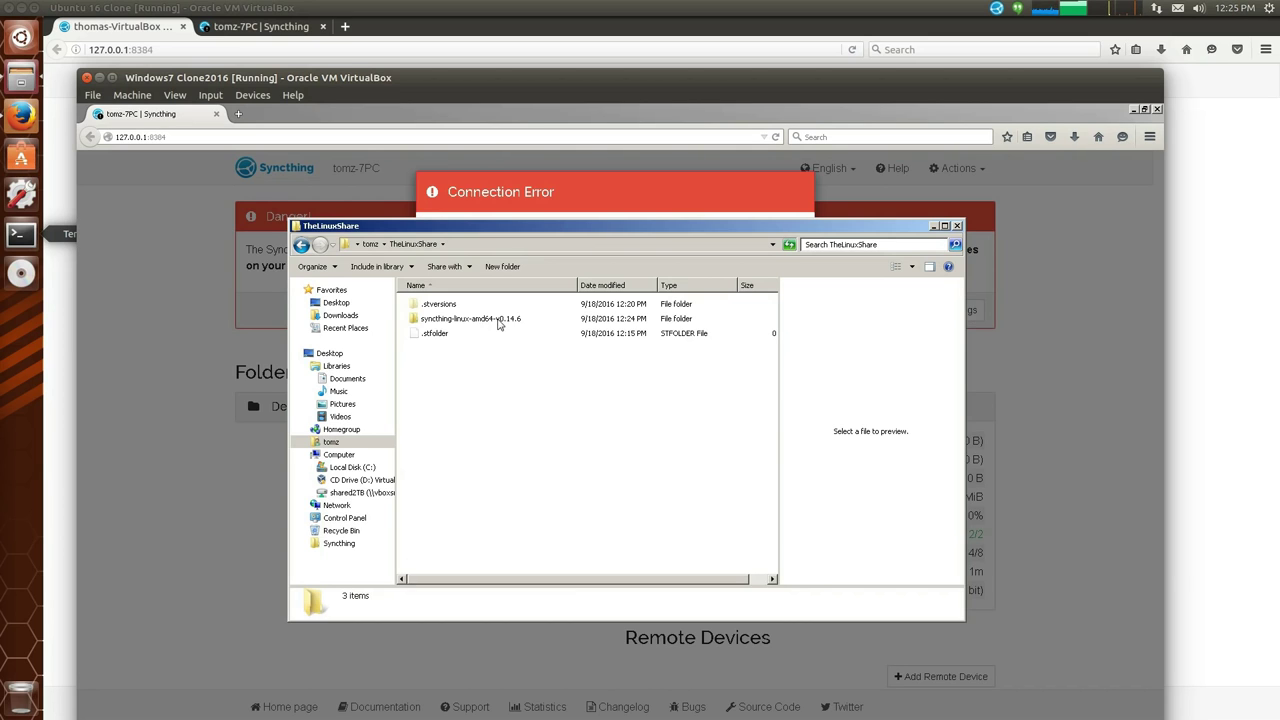
Open Testing.txt from the syncthing-linux-amd64-v0.14.6 folder of TheLinuxShare on Windows 7 and delete all of its text
{"action": "double_click", "coordinate": [497, 320]}
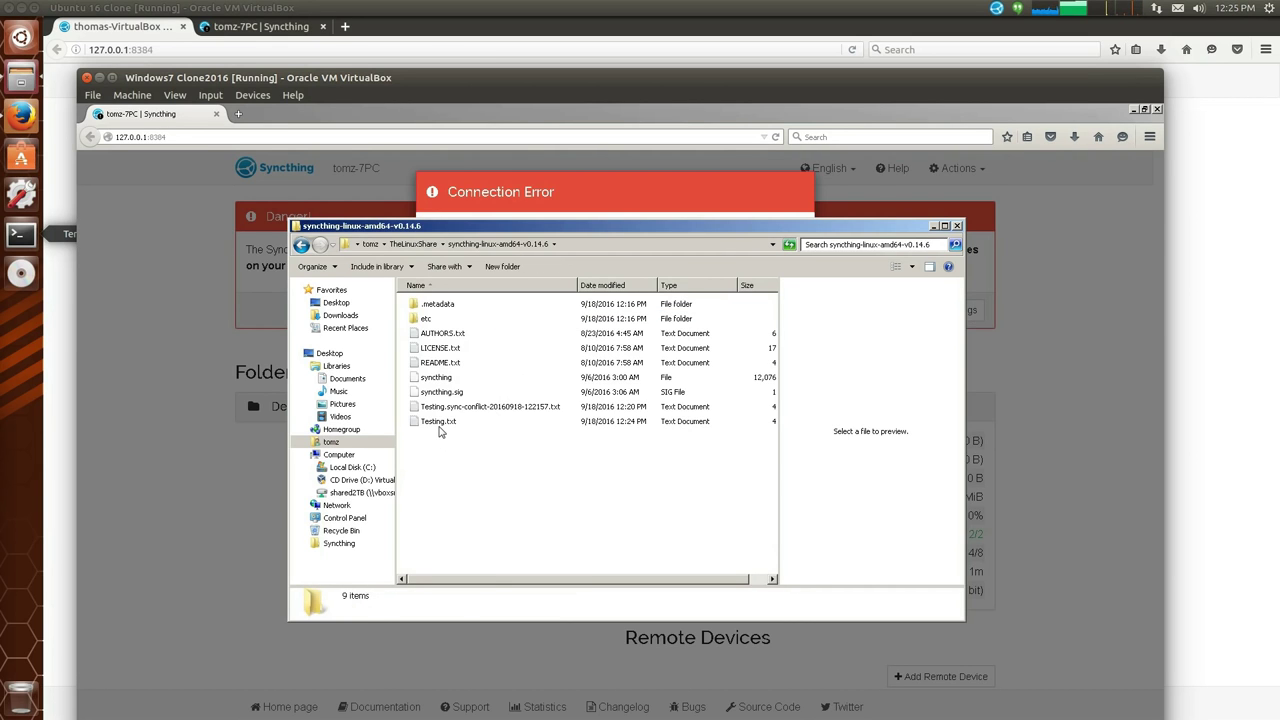
{"action": "double_click", "coordinate": [439, 423]}
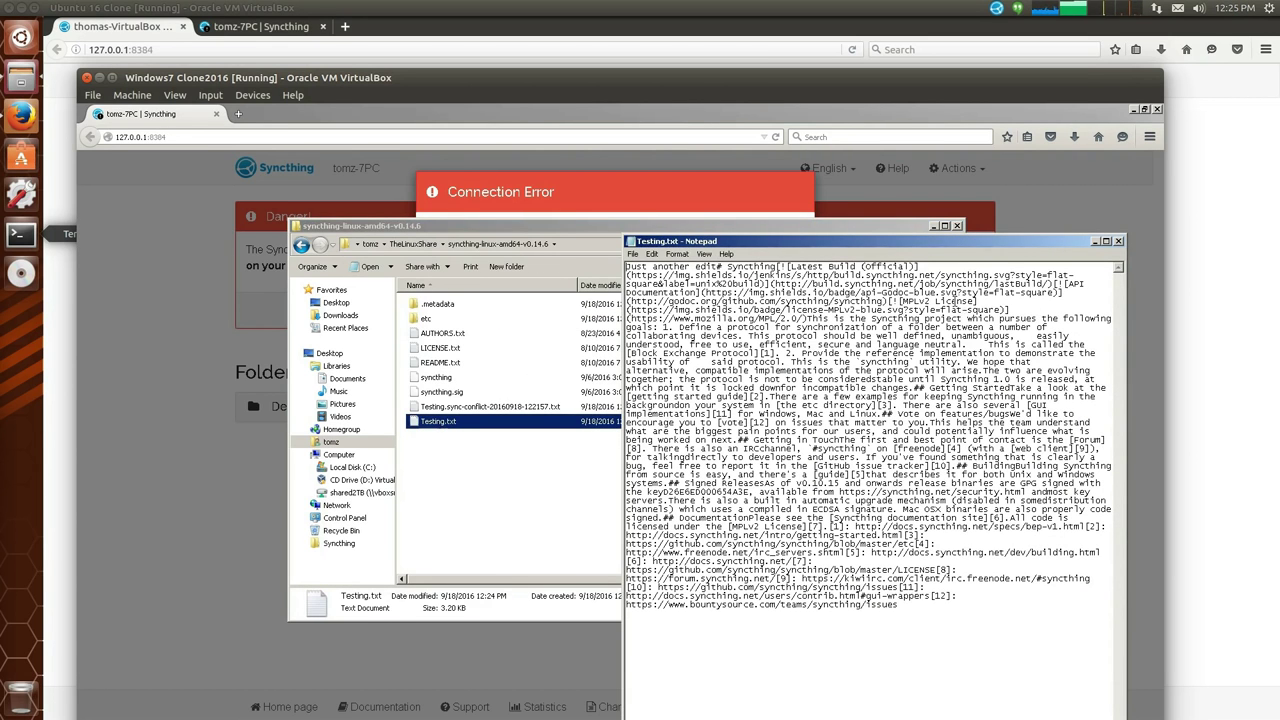
{"action": "key", "text": "shift+End"}
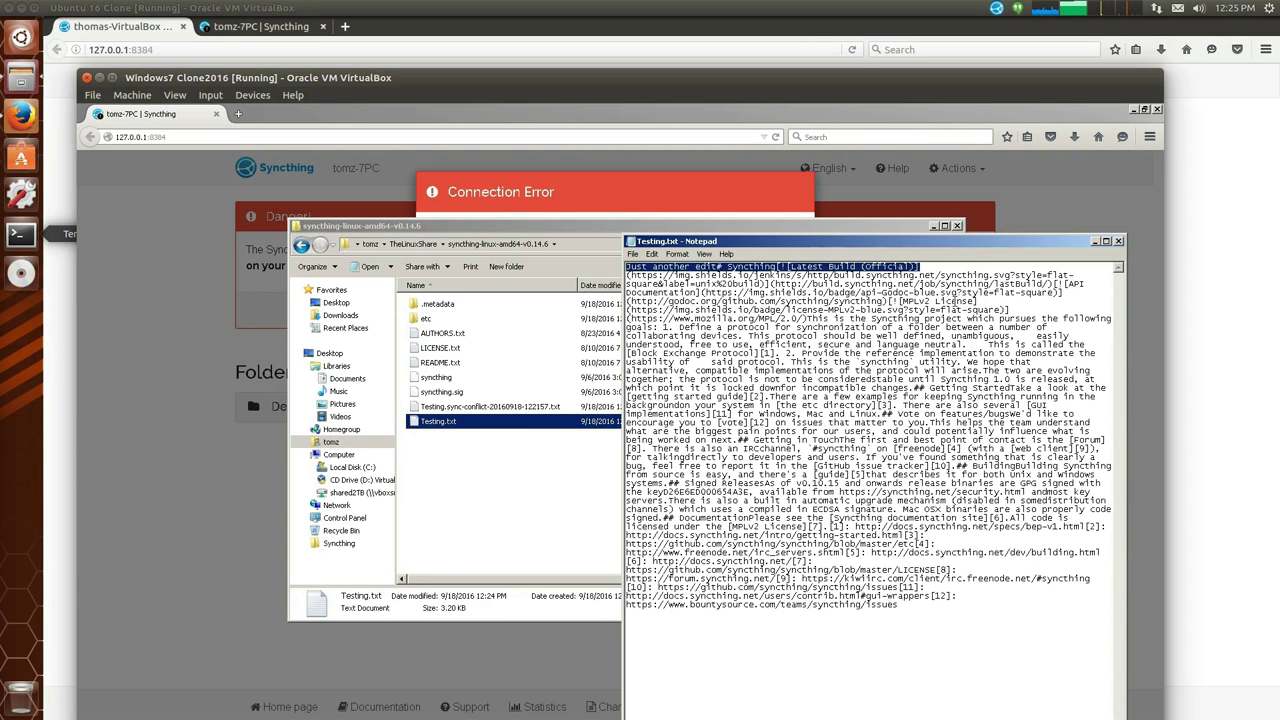
{"action": "left_click", "coordinate": [902, 603]}
{"action": "key", "text": "ctrl+a"}
{"action": "key", "text": "BackSpace"}
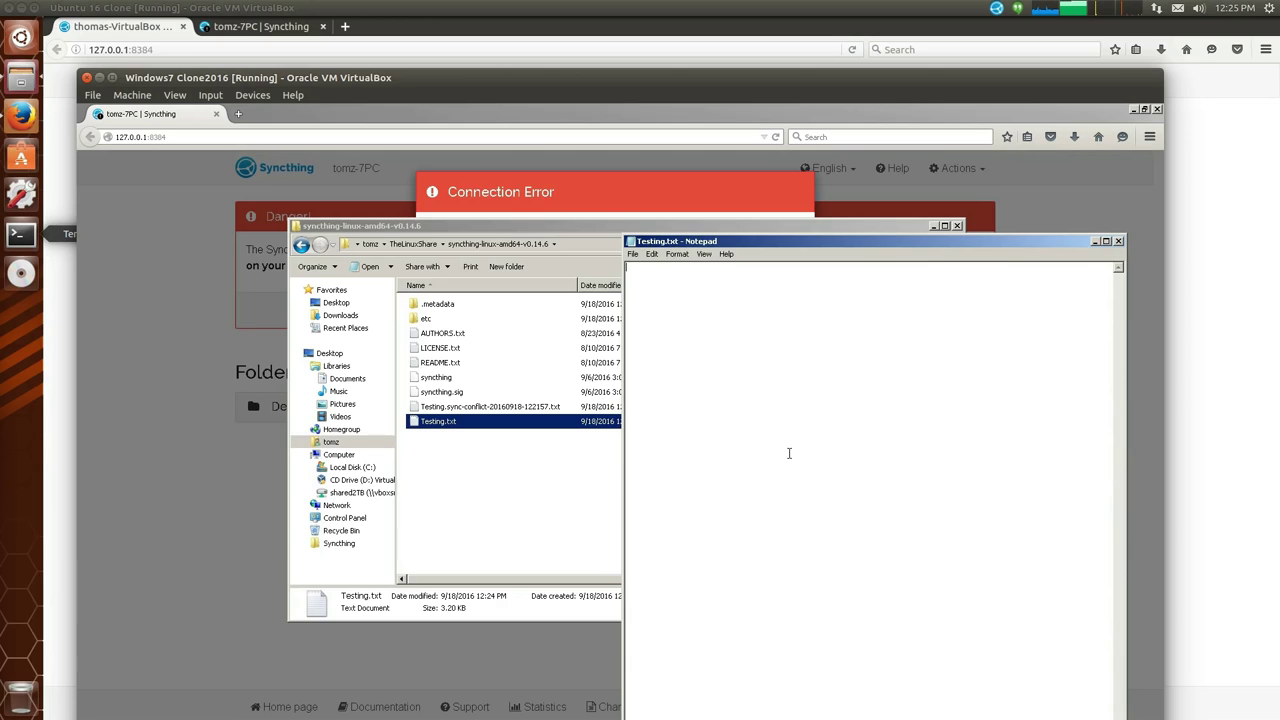
Enter "Now It is mostly blank" as the content of Testing.txt, then close the file and save the changes
{"action": "type", "text": "Now It"}
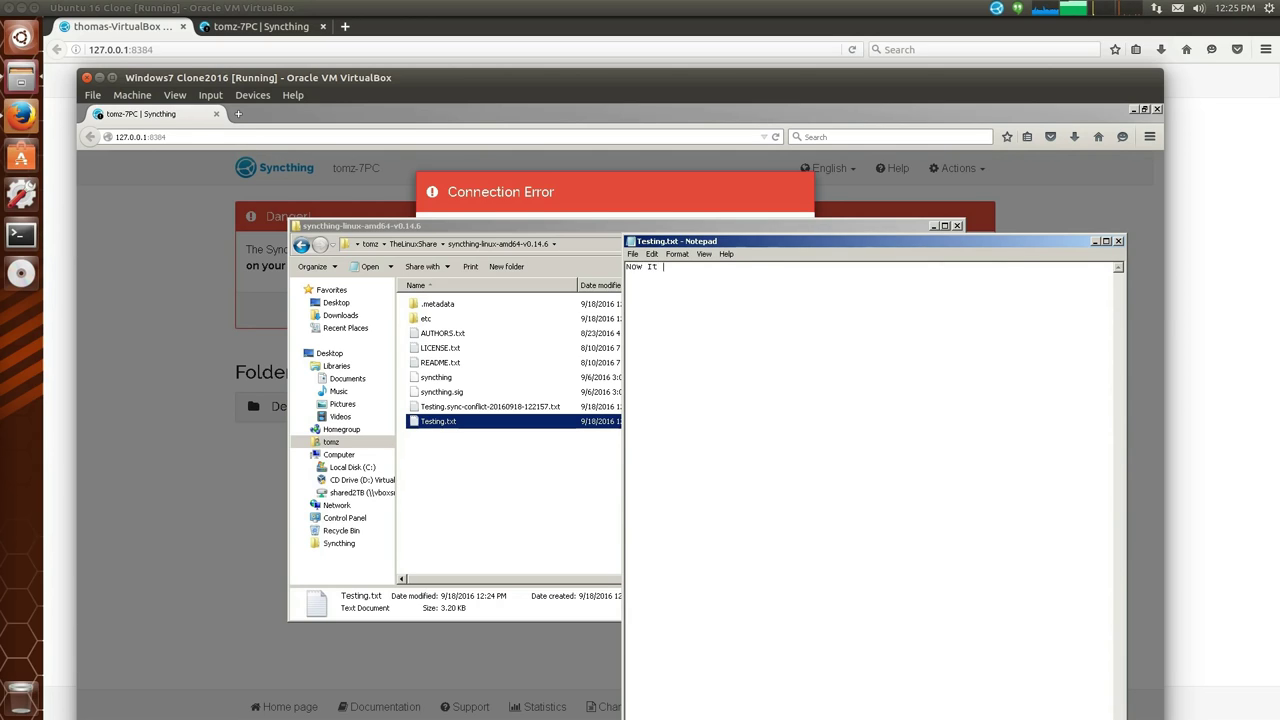
{"action": "type", "text": " is mostly blank"}
{"action": "left_click", "coordinate": [633, 254]}
{"action": "left_click", "coordinate": [657, 350]}
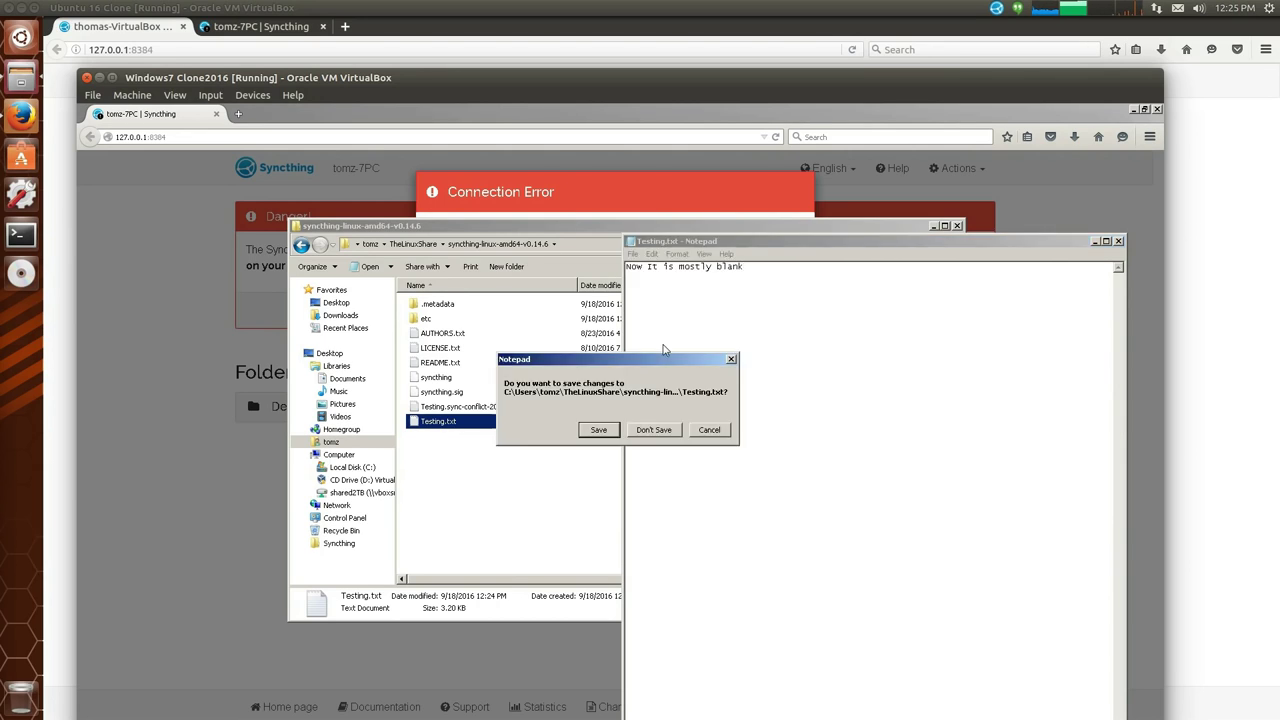
{"action": "left_click", "coordinate": [595, 430]}
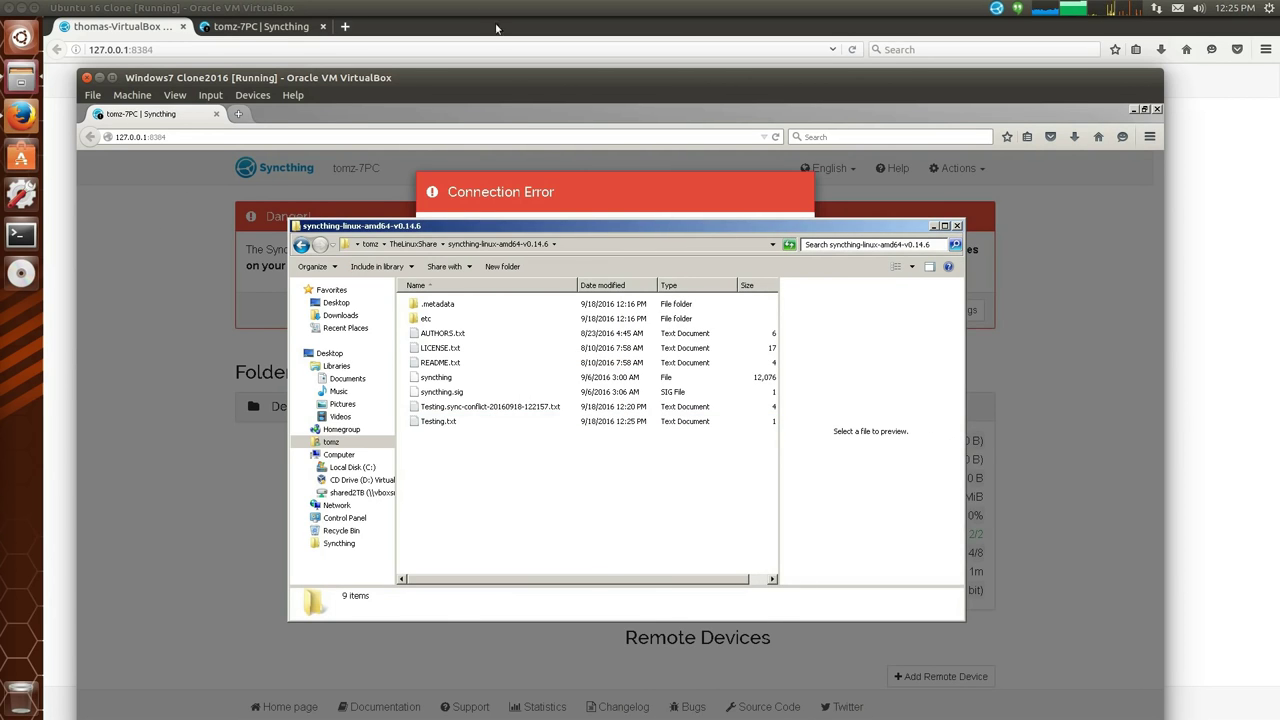
Return to the Ubuntu machine and rescan the shared folder on the Windows device's Syncthing page and on the Ubuntu device's page
{"action": "left_click_drag", "start_coordinate": [612, 73], "coordinate": [279, 85]}
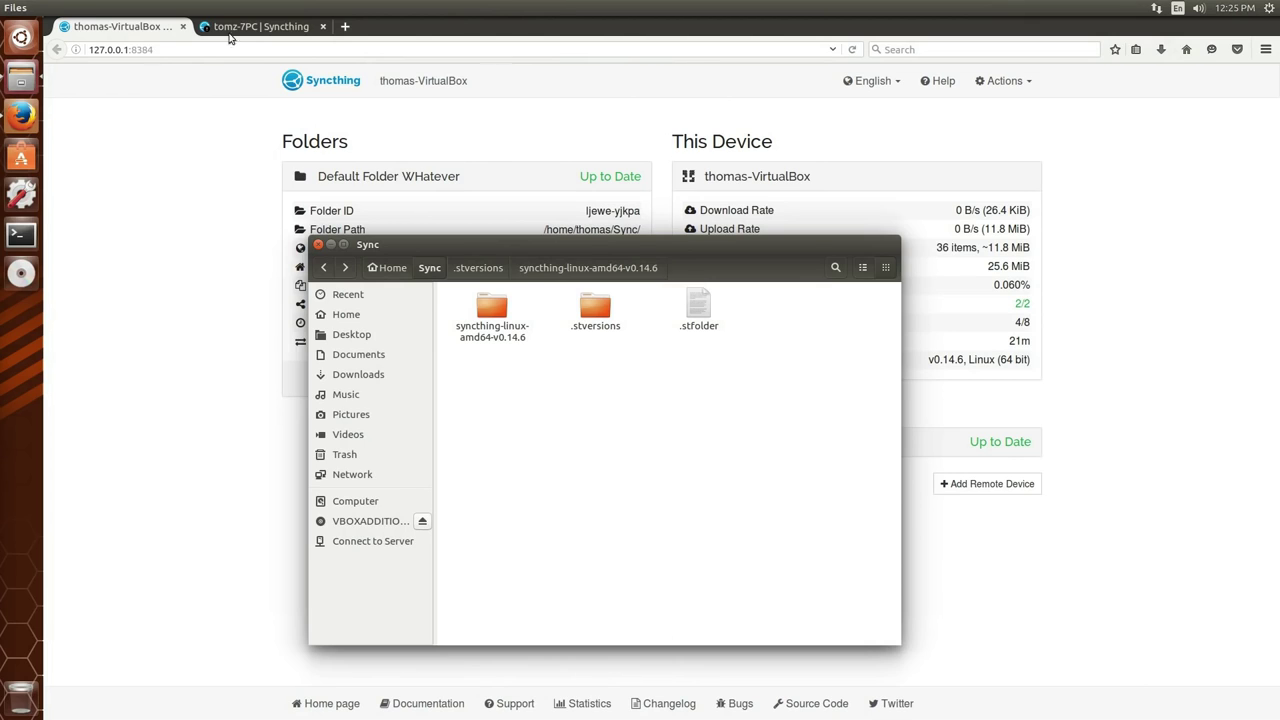
{"action": "left_click", "coordinate": [216, 28]}
{"action": "left_click", "coordinate": [568, 520]}
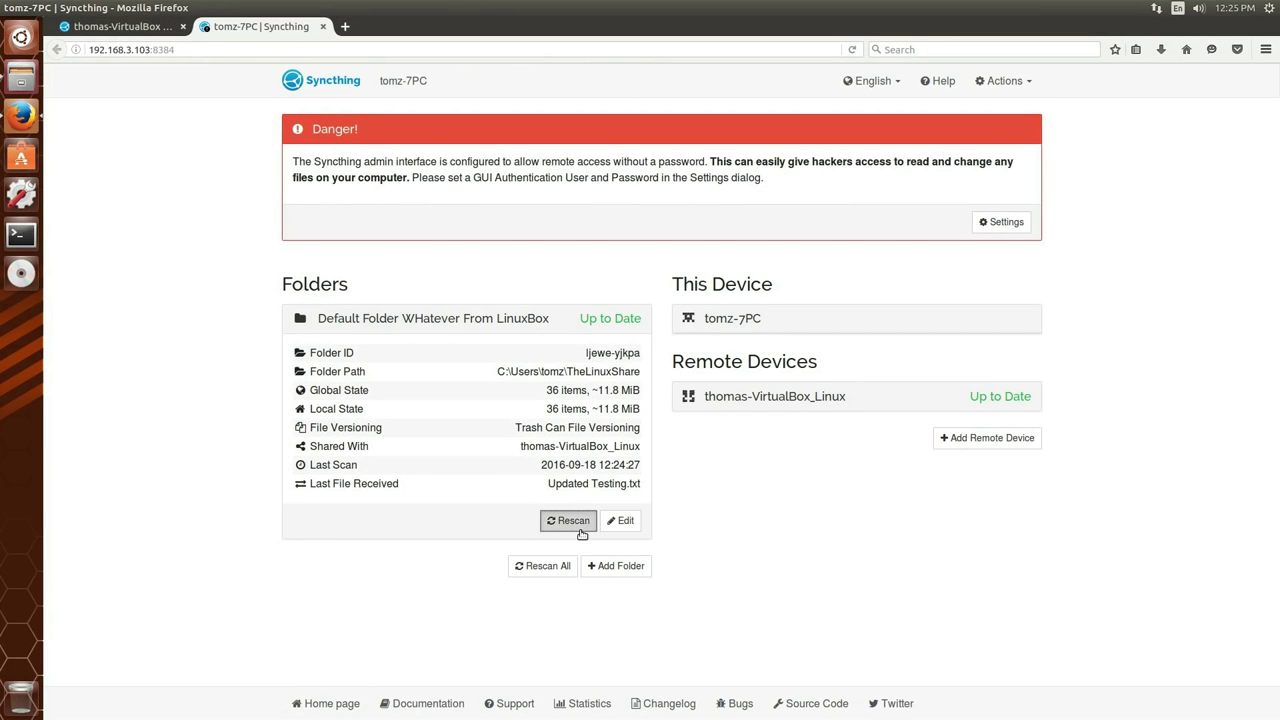
{"action": "left_click", "coordinate": [150, 28]}
{"action": "left_click", "coordinate": [572, 378]}
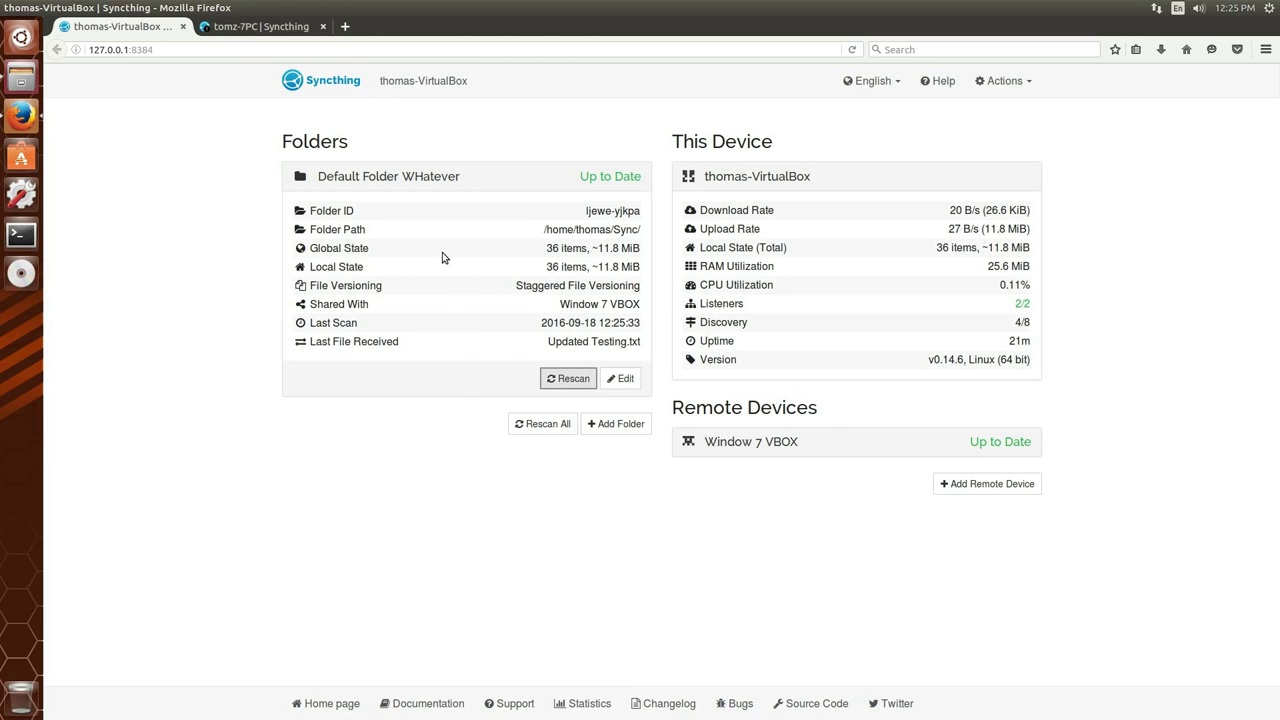
Check the synced content of Testing.txt in the Ubuntu Sync folder's syncthing-linux-amd64-v0.14.6 subfolder and close the editor
{"action": "left_click", "coordinate": [12, 88]}
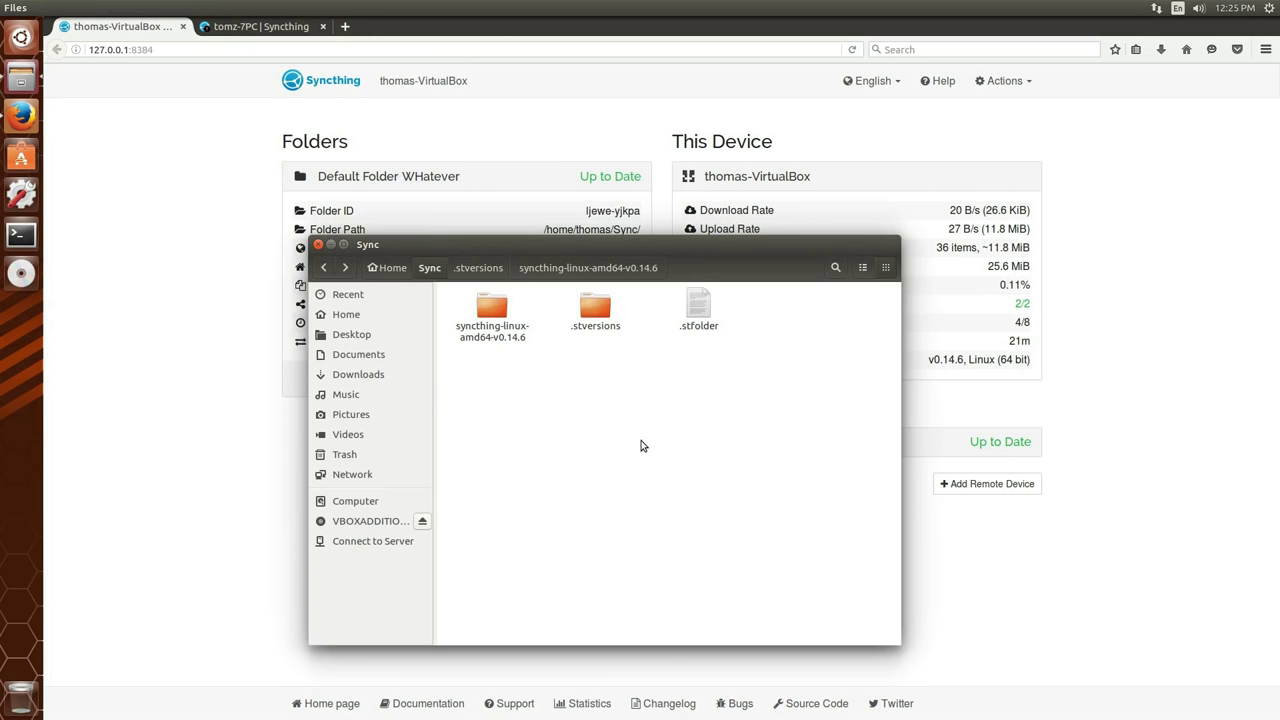
{"action": "left_click", "coordinate": [482, 268]}
{"action": "left_click", "coordinate": [429, 268]}
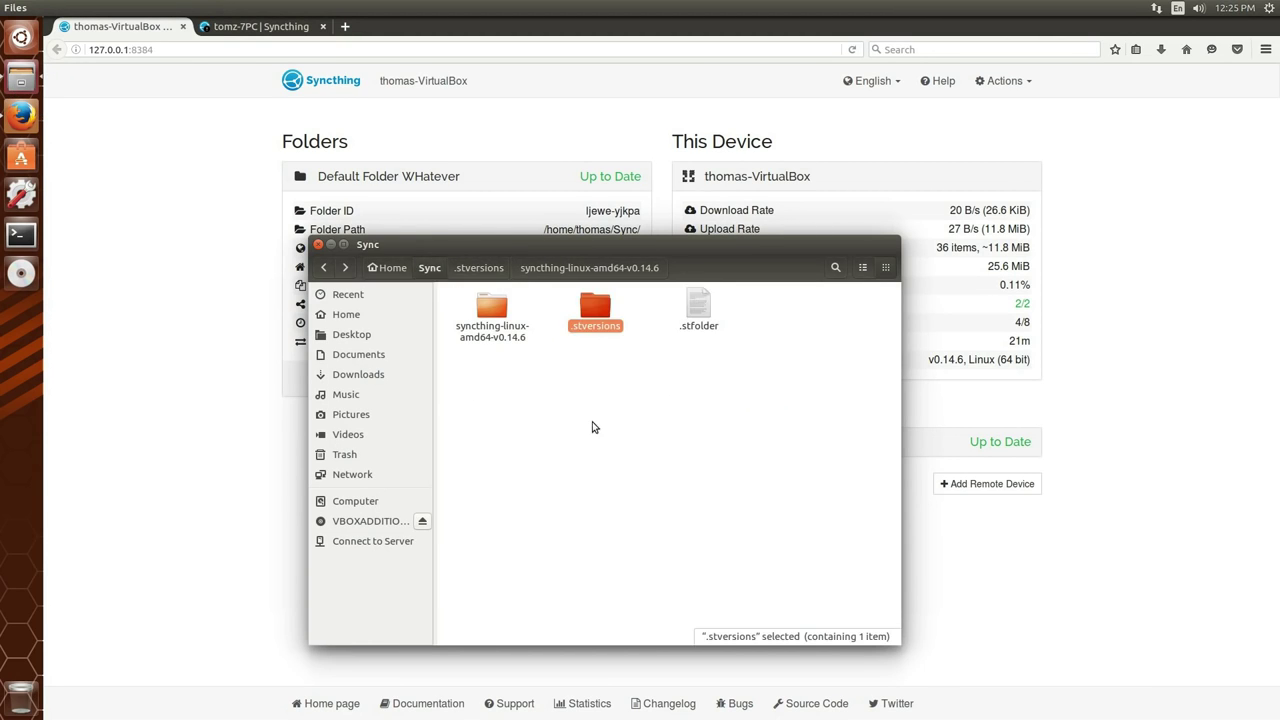
{"action": "double_click", "coordinate": [477, 319]}
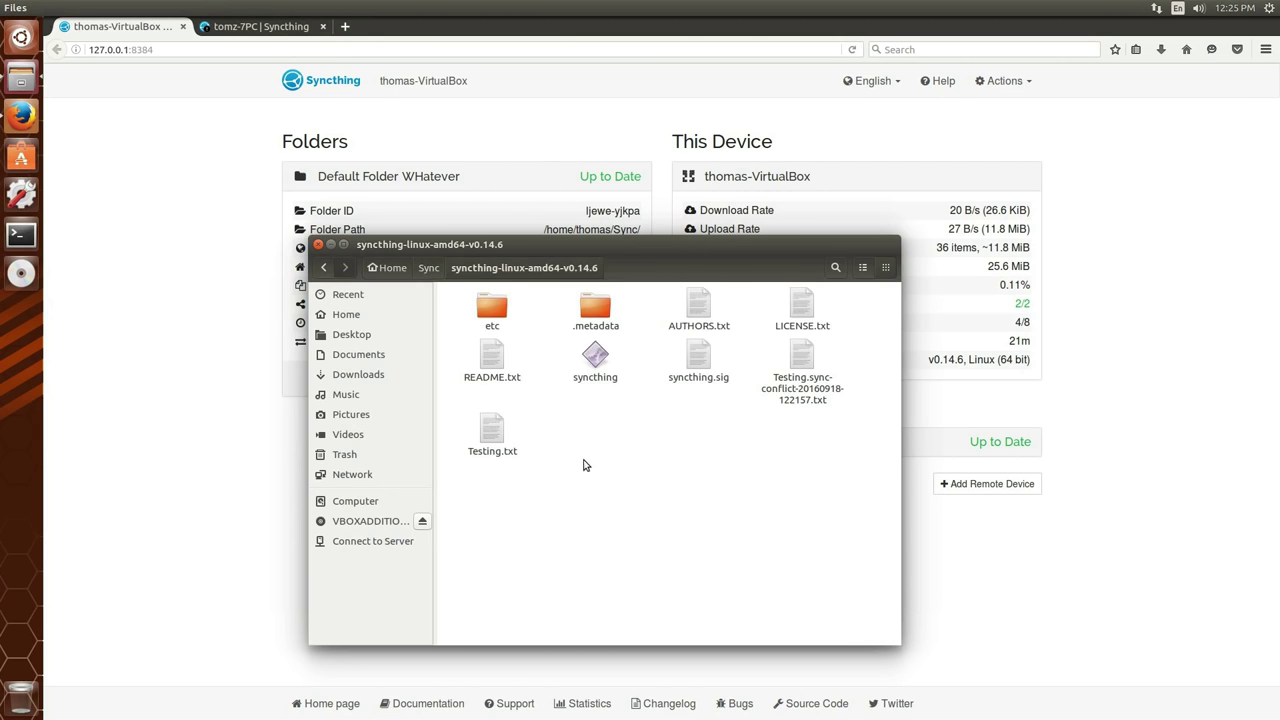
{"action": "double_click", "coordinate": [508, 444]}
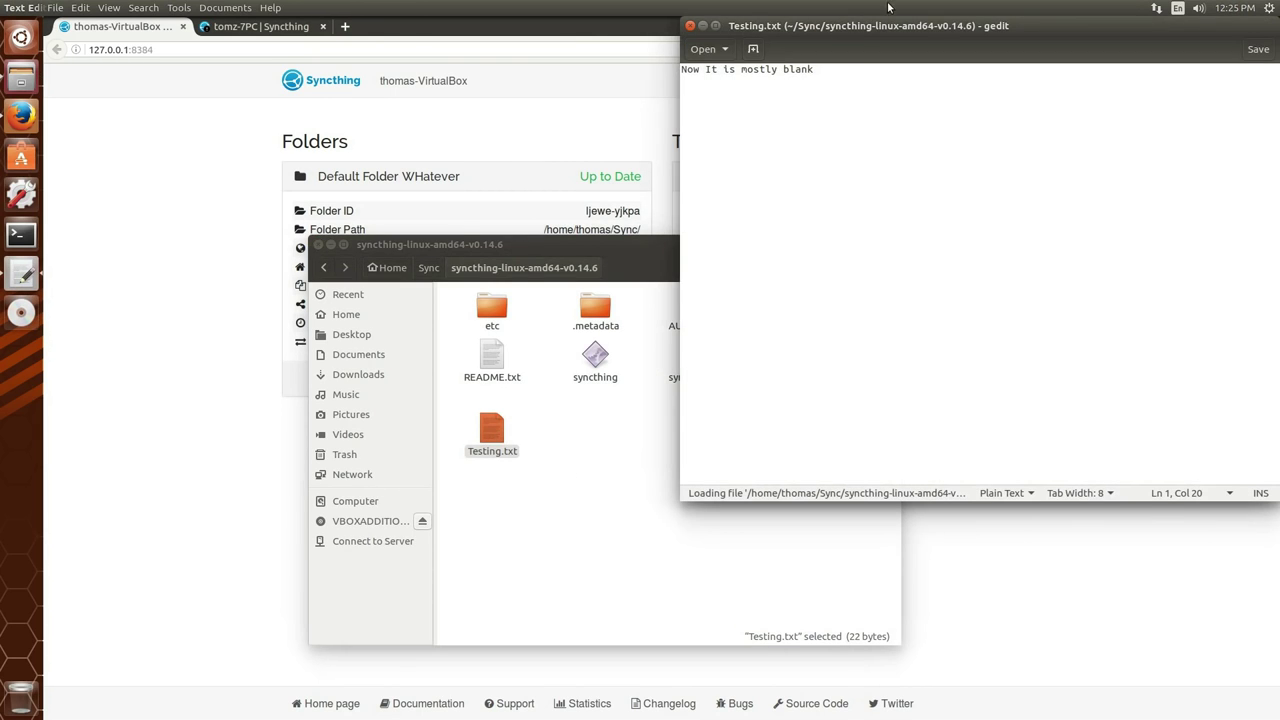
{"action": "left_click_drag", "start_coordinate": [958, 35], "coordinate": [793, 138]}
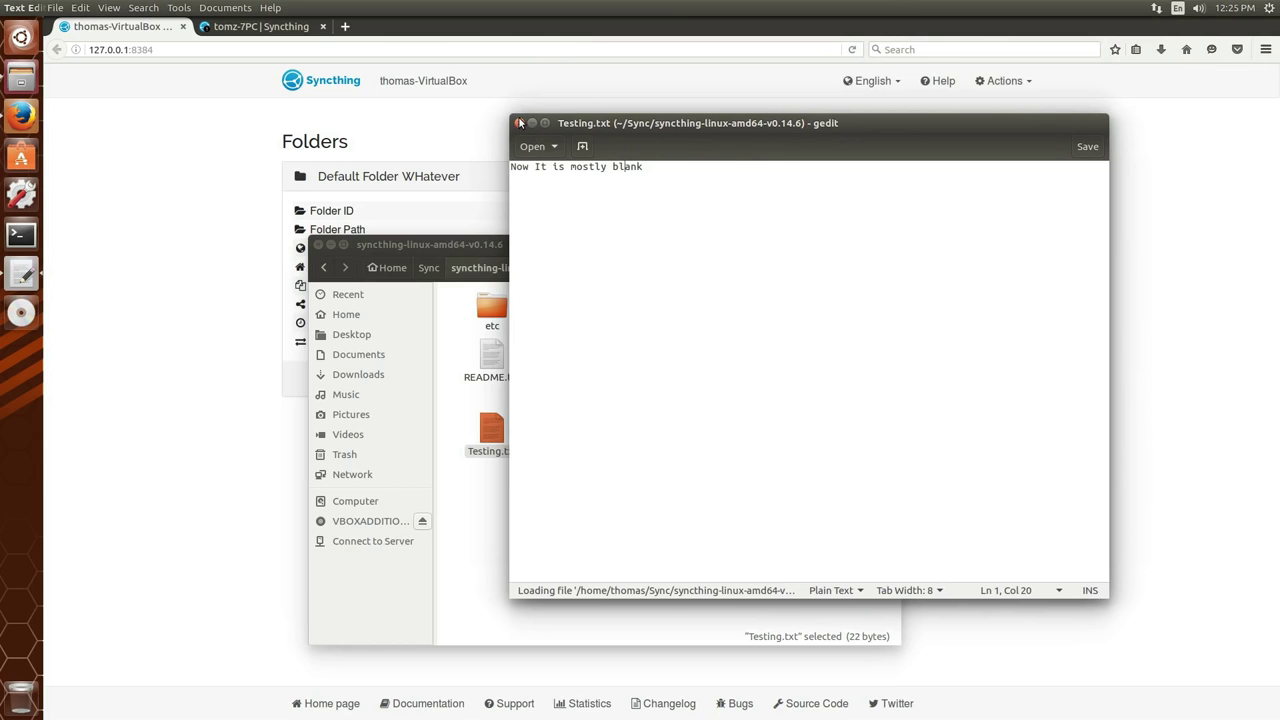
{"action": "left_click", "coordinate": [519, 123]}
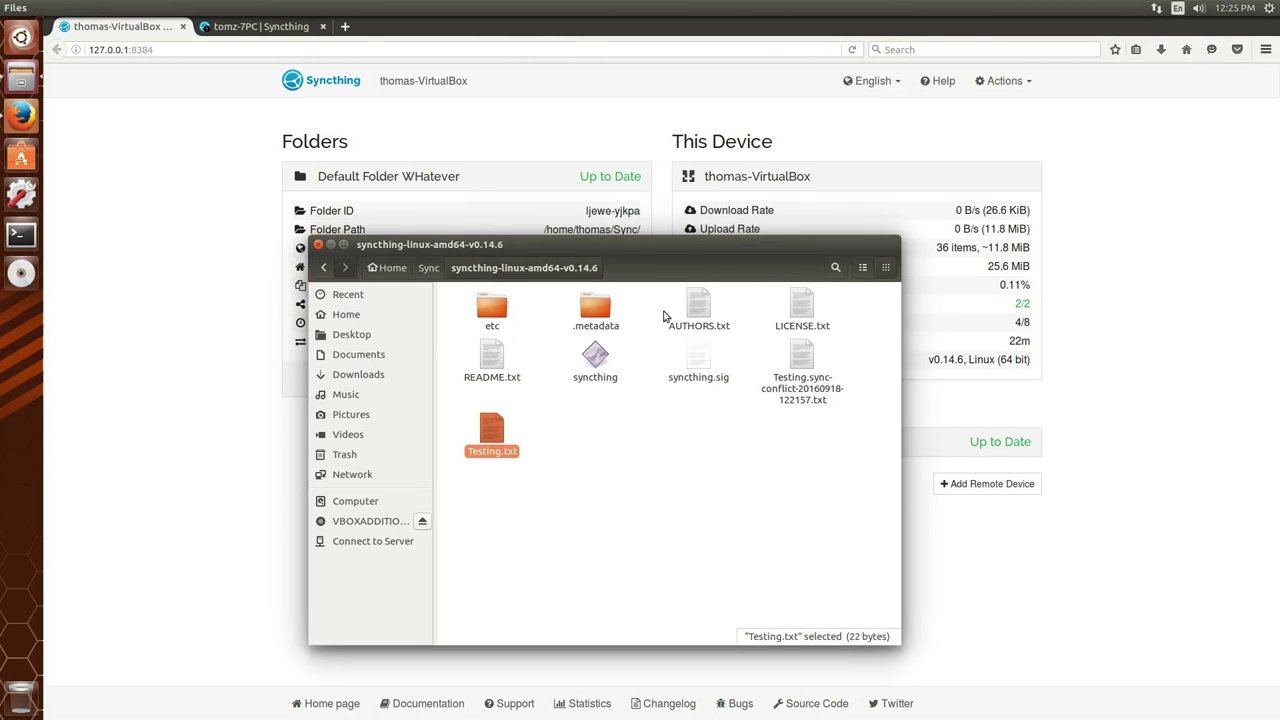
View the archived versions Testing~20160918-122005.txt and Testing~20160918-122530.txt in the syncthing-linux-amd64-v0.14.6 subfolder of .stversions, closing each one
{"action": "left_click", "coordinate": [429, 268]}
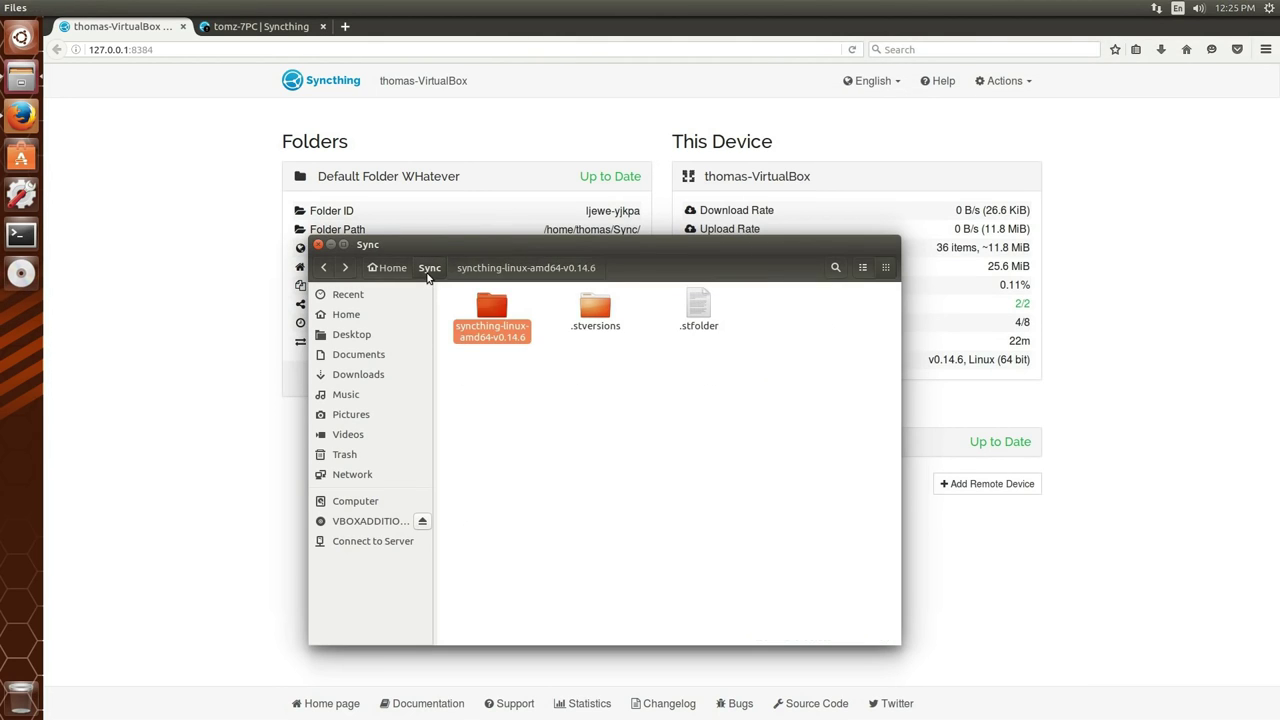
{"action": "double_click", "coordinate": [595, 318]}
{"action": "double_click", "coordinate": [480, 312]}
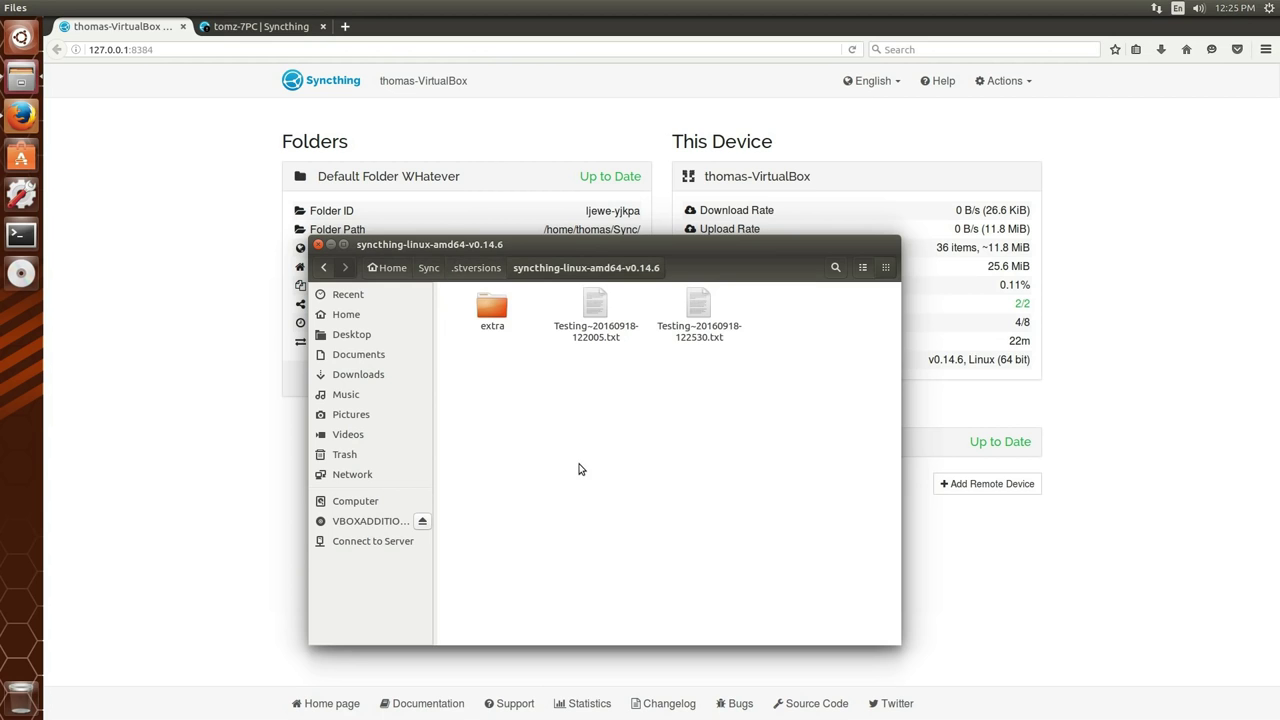
{"action": "left_click", "coordinate": [708, 315]}
{"action": "left_click", "coordinate": [595, 318]}
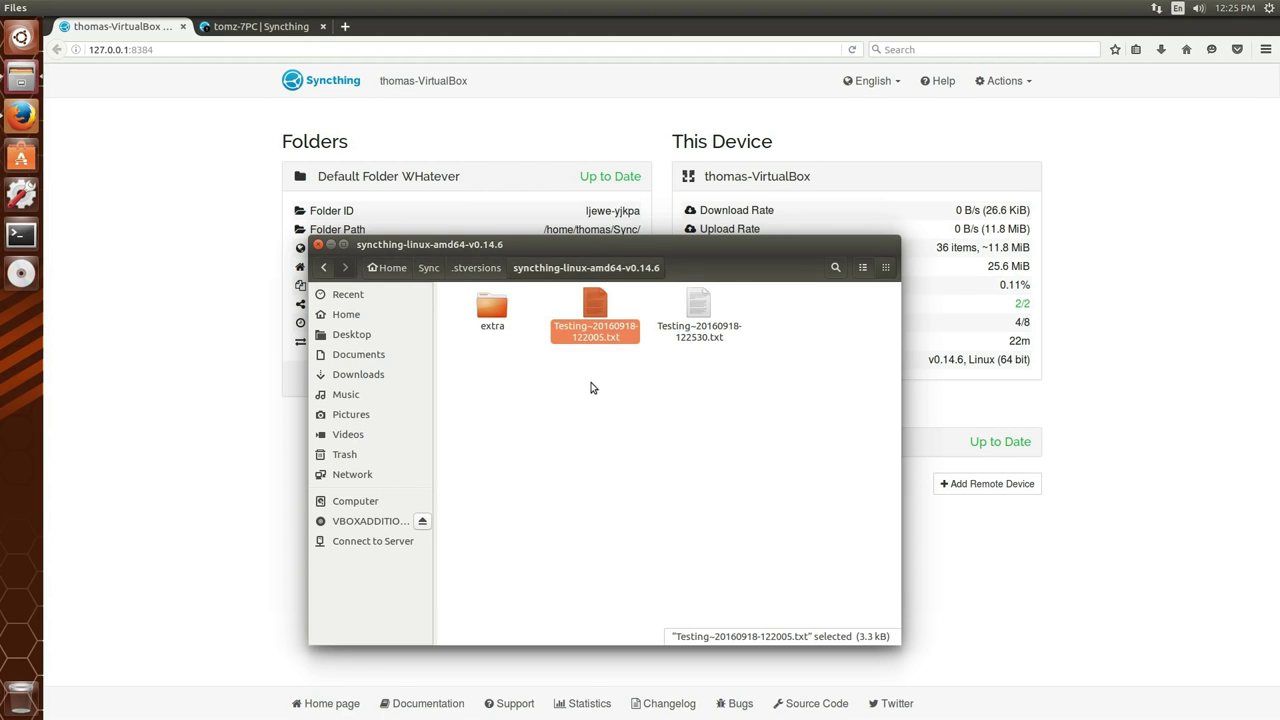
{"action": "double_click", "coordinate": [587, 335]}
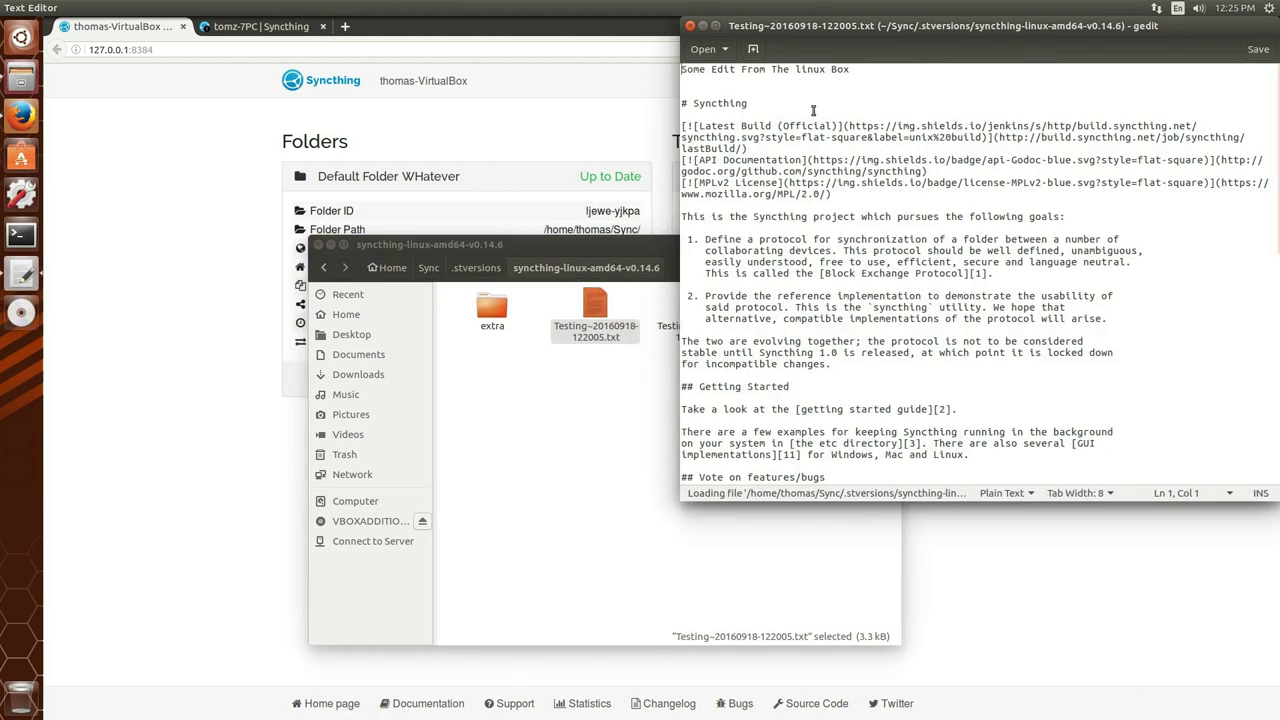
{"action": "key", "text": "ctrl+w"}
{"action": "double_click", "coordinate": [700, 305]}
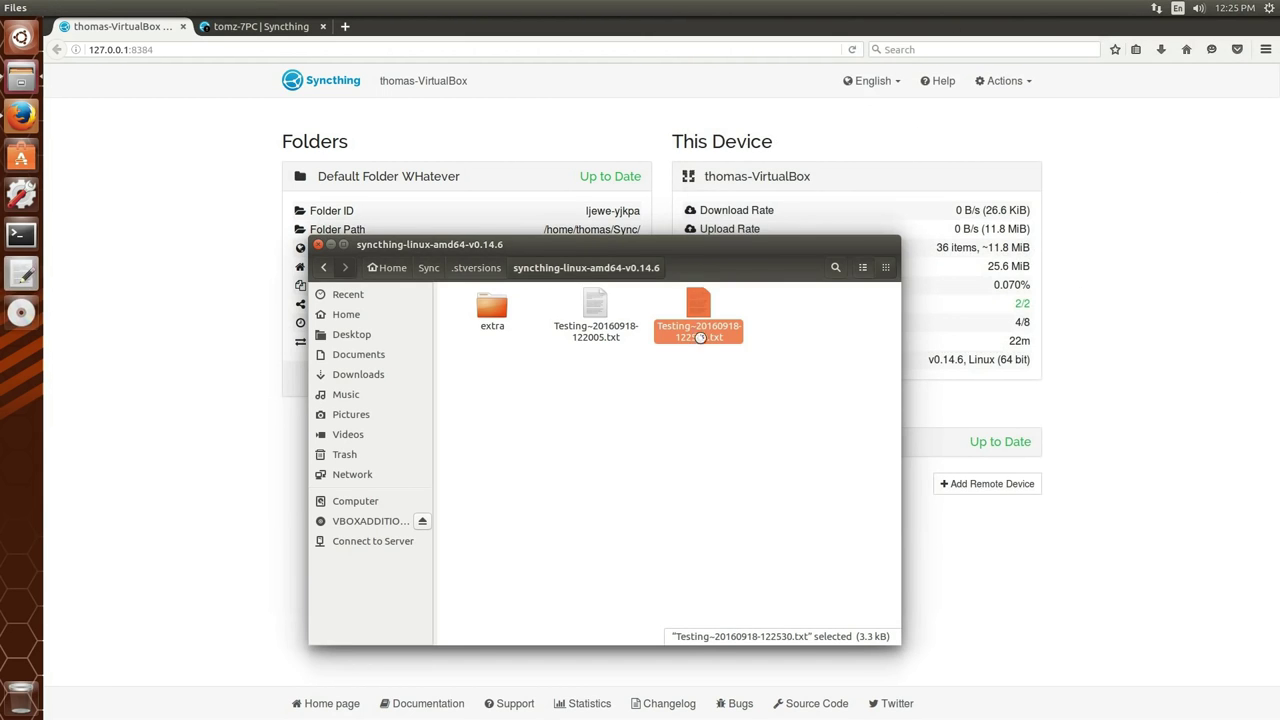
{"action": "left_click", "coordinate": [690, 26]}
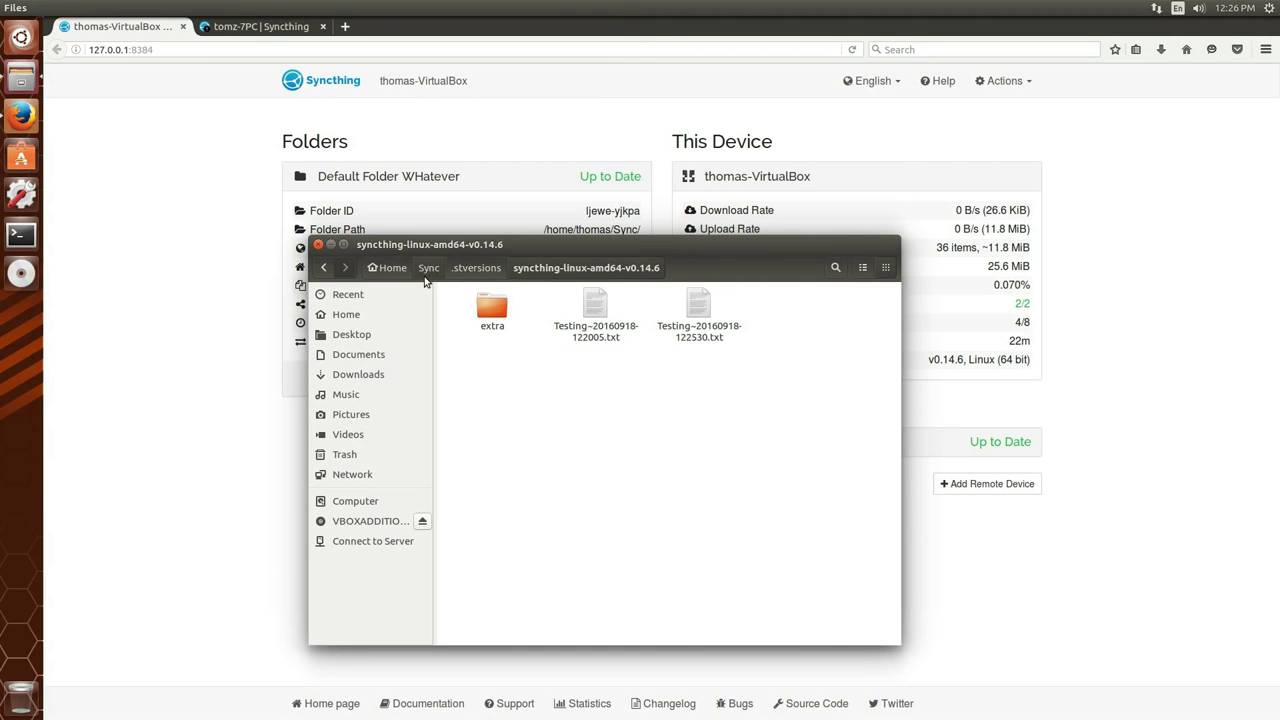
Return from the versions folder to the Sync folder and check the shared folder's status on both devices' Syncthing pages
{"action": "left_click", "coordinate": [595, 308]}
{"action": "left_click", "coordinate": [688, 320]}
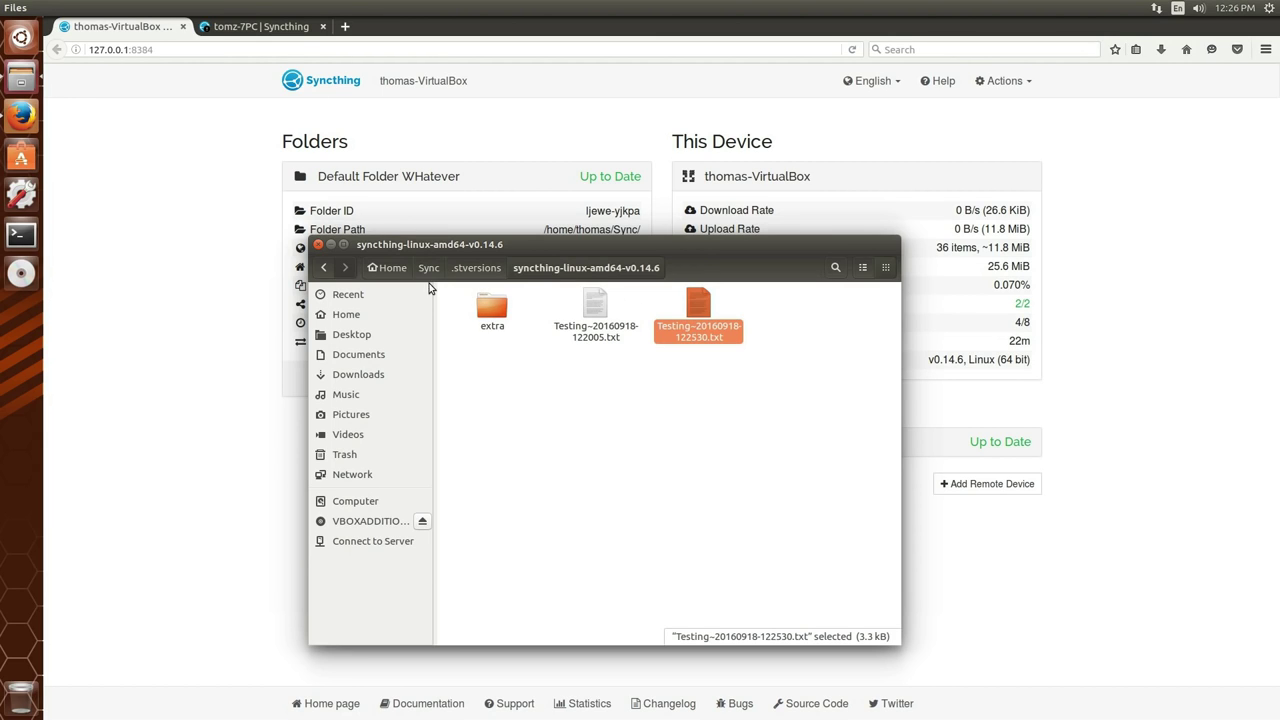
{"action": "left_click", "coordinate": [428, 267]}
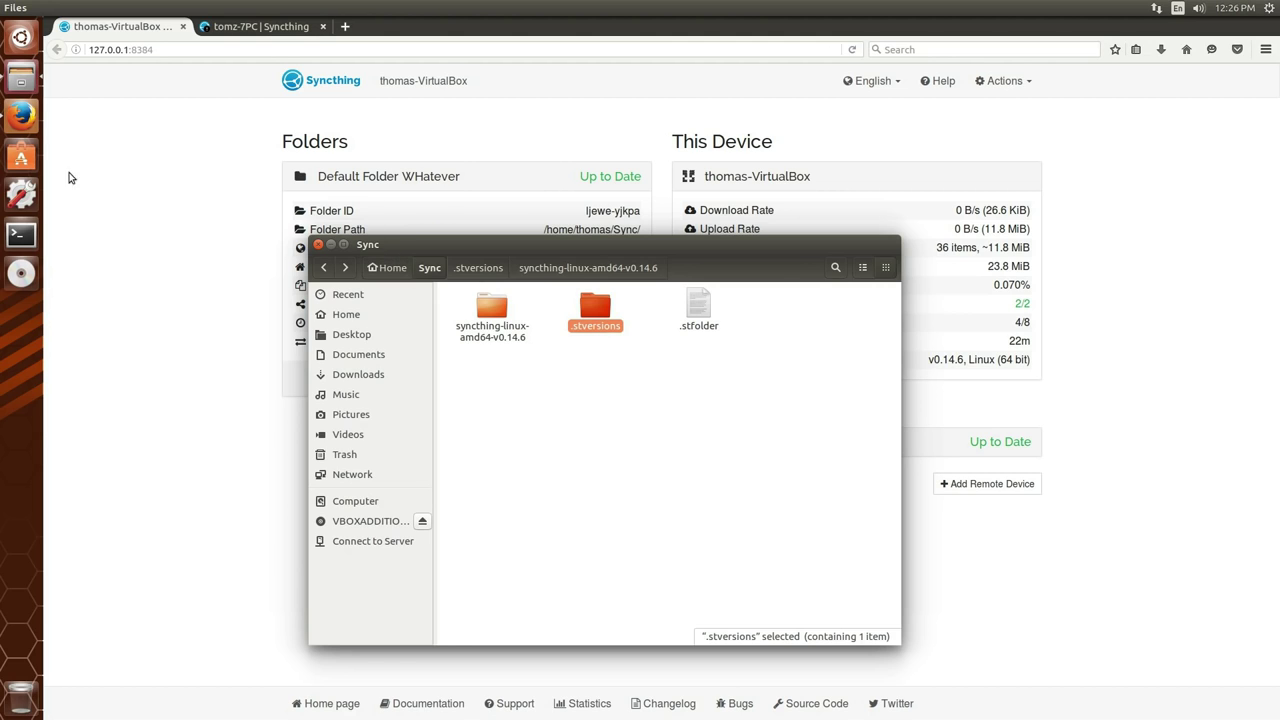
{"action": "left_click", "coordinate": [164, 219]}
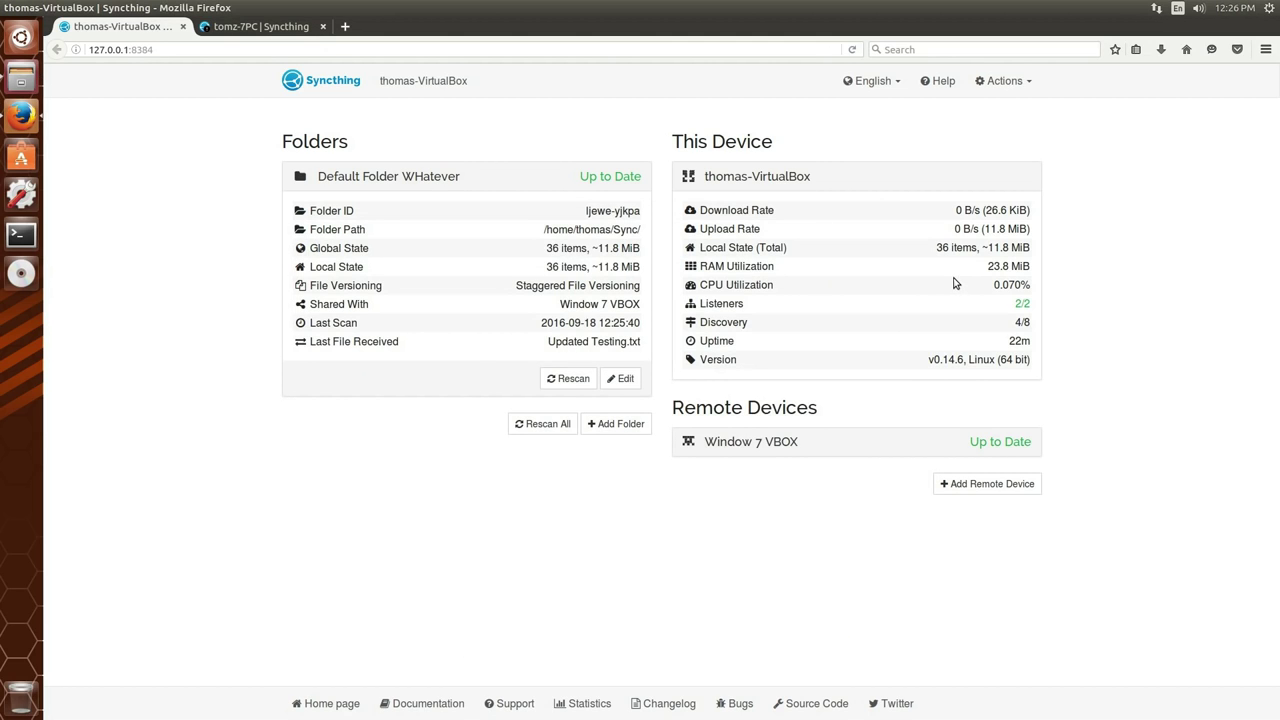
{"action": "key", "text": "ctrl+Tab"}
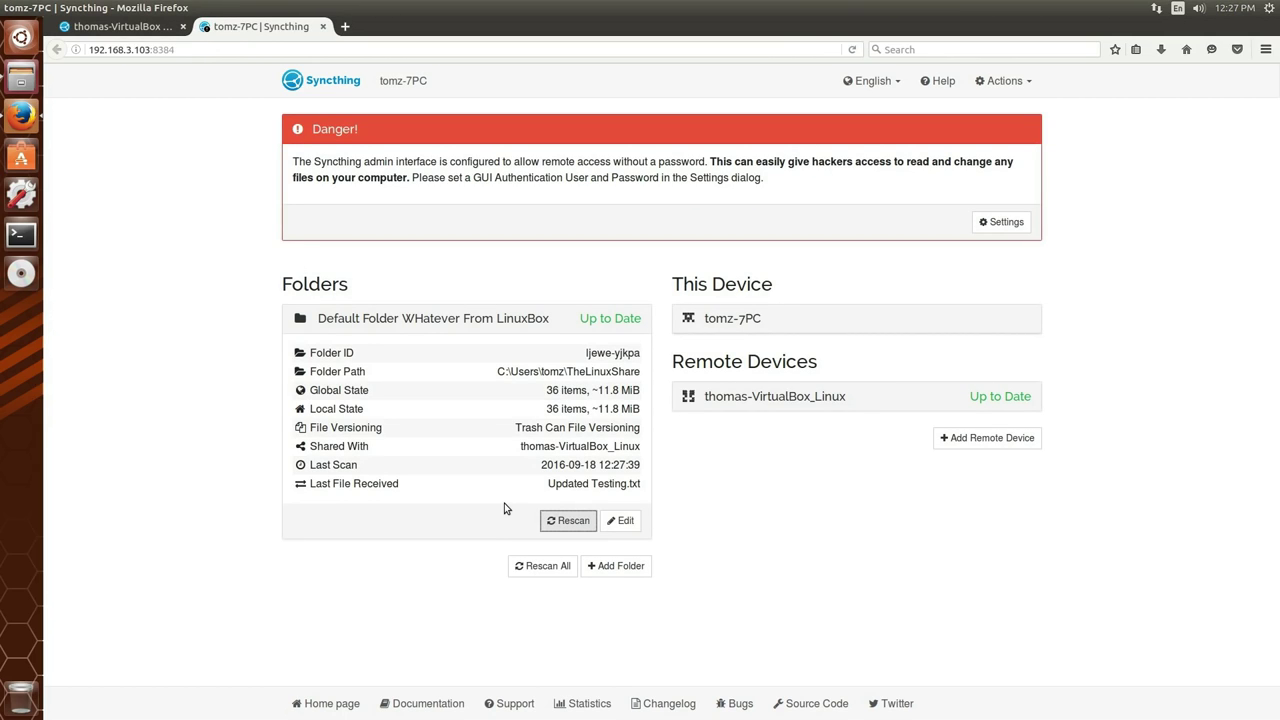